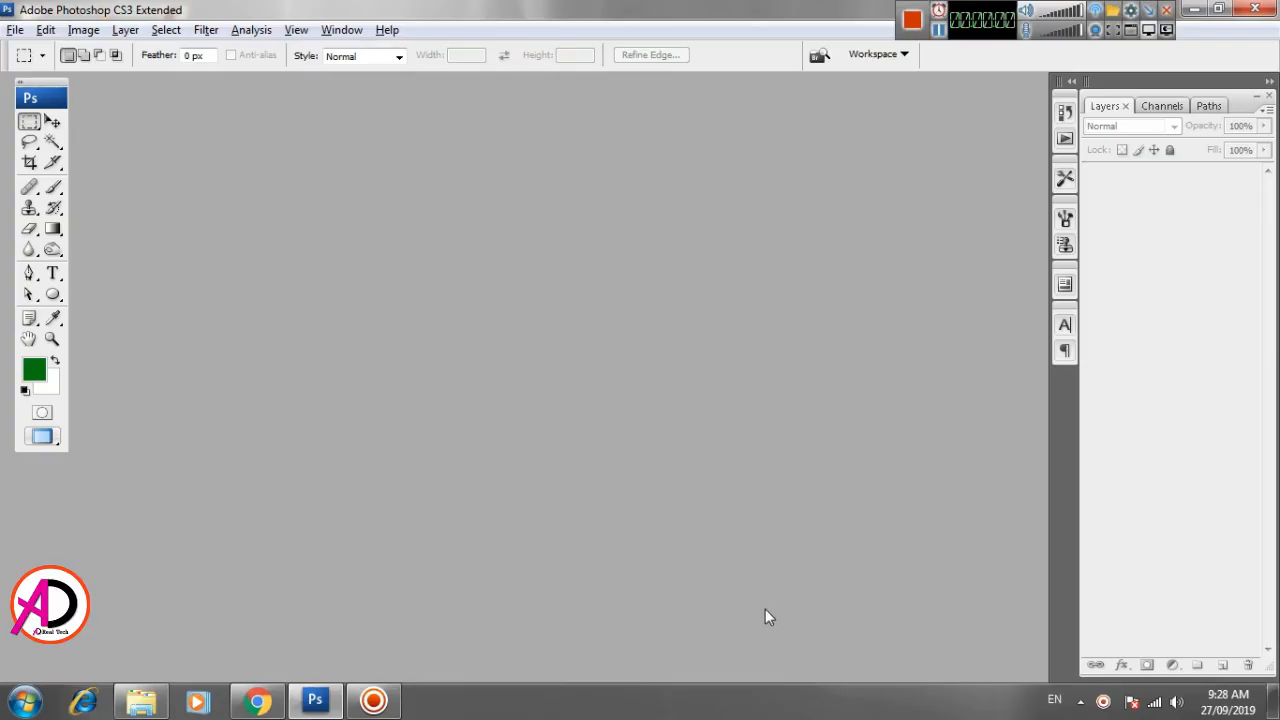
Start a new document and set its width to 36 inches and its height to 12 inches
left_click(16, 30)
left_click(30, 46)
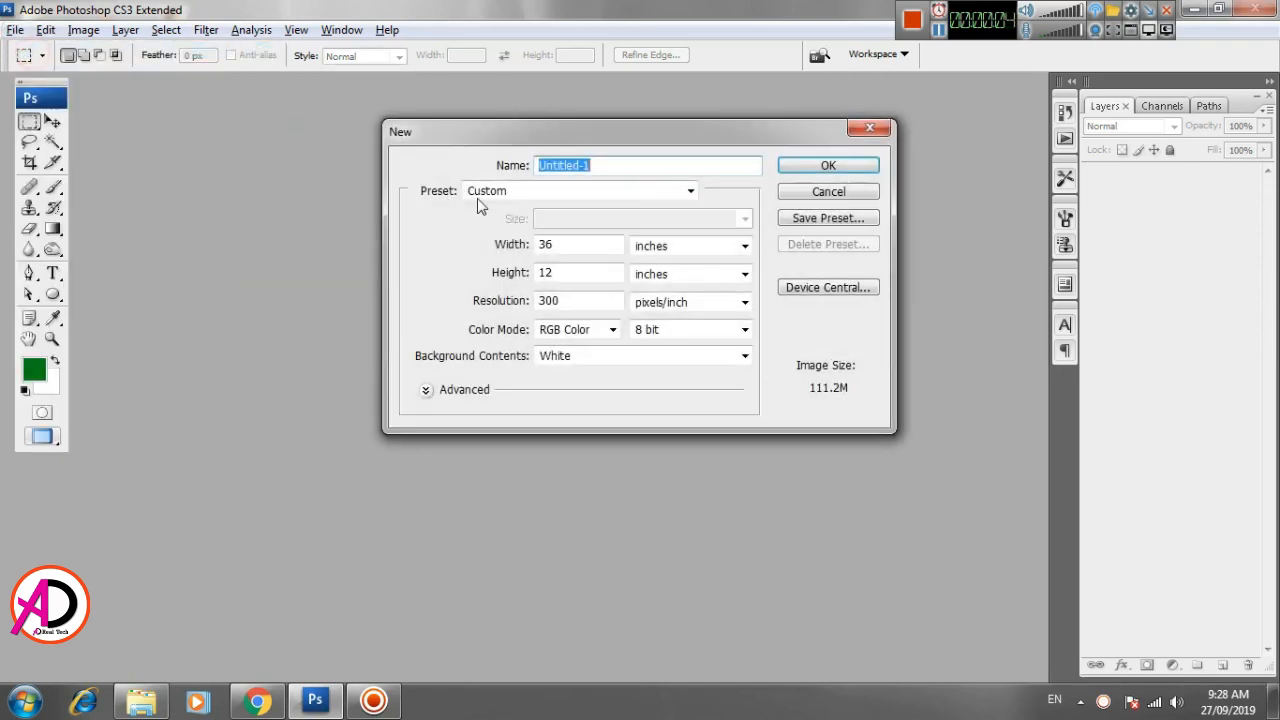
double_click(562, 244)
type("3")
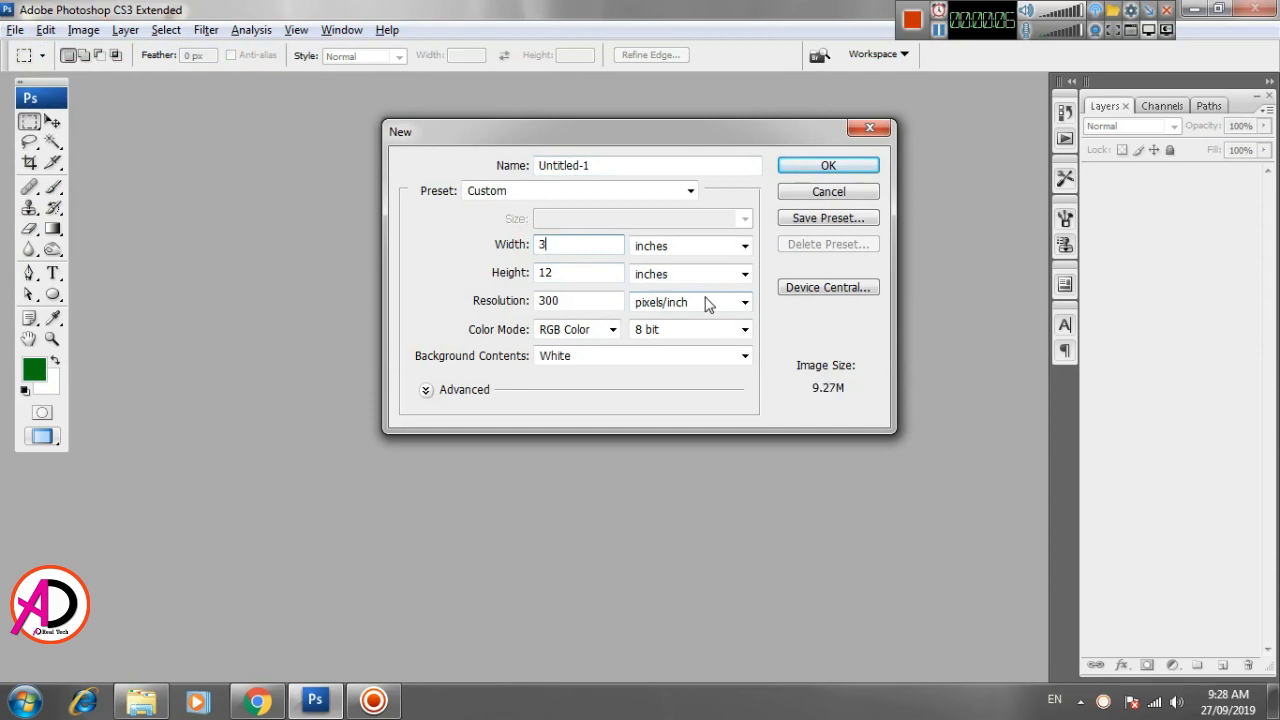
type("6")
key("Tab")
key("Tab")
type("12")
key("Tab")
key("Tab")
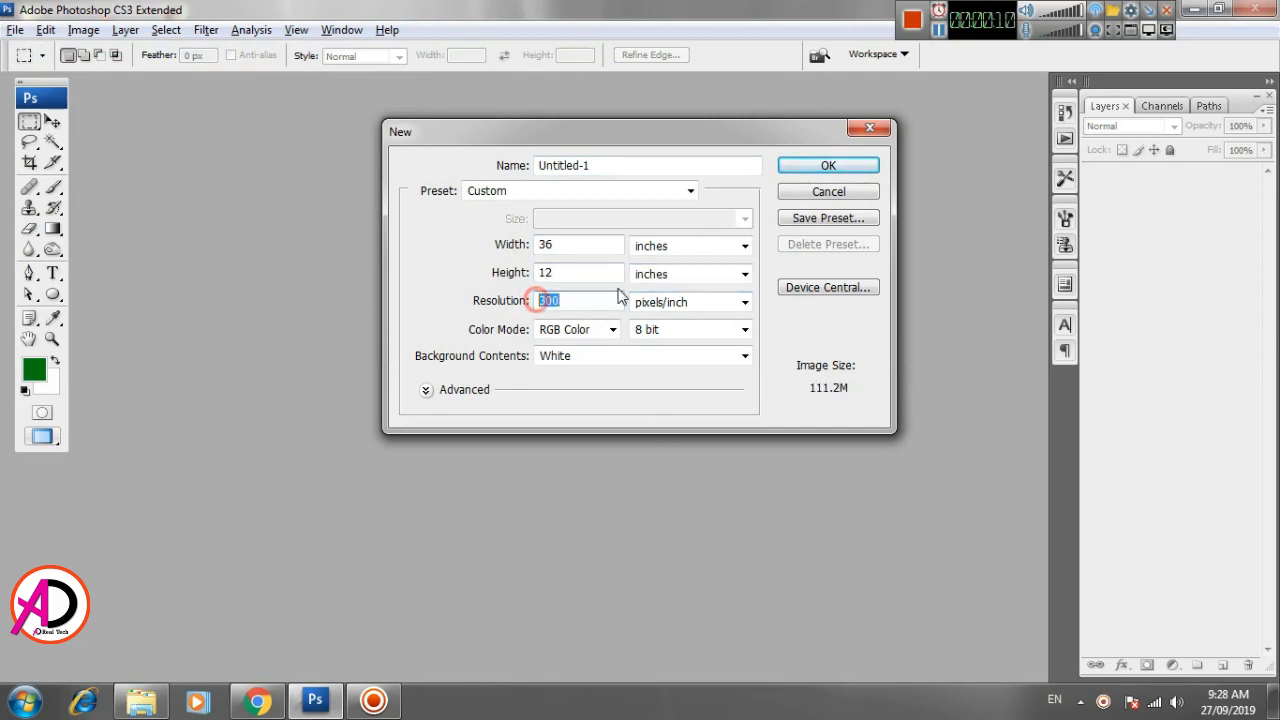
Set the resolution to 200 pixels/inch, create the document and display it in full-screen mode
left_click_drag(545, 301, 523, 300)
type("200")
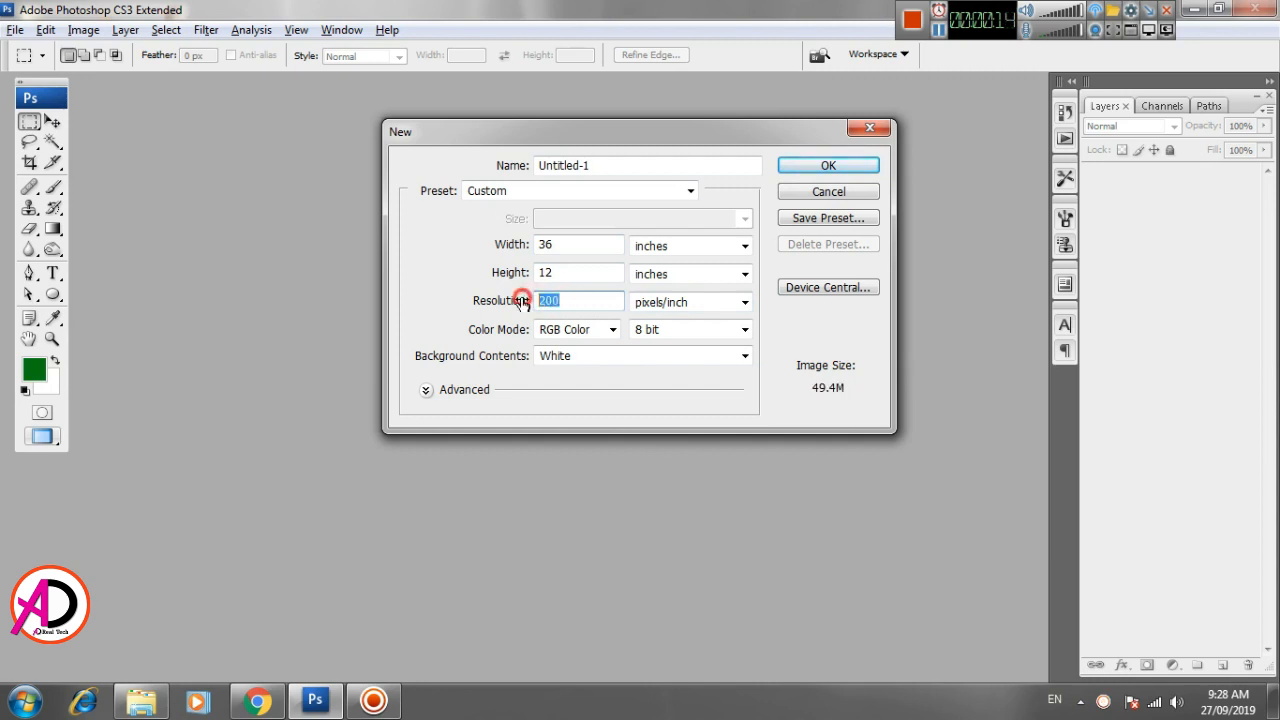
left_click(828, 165)
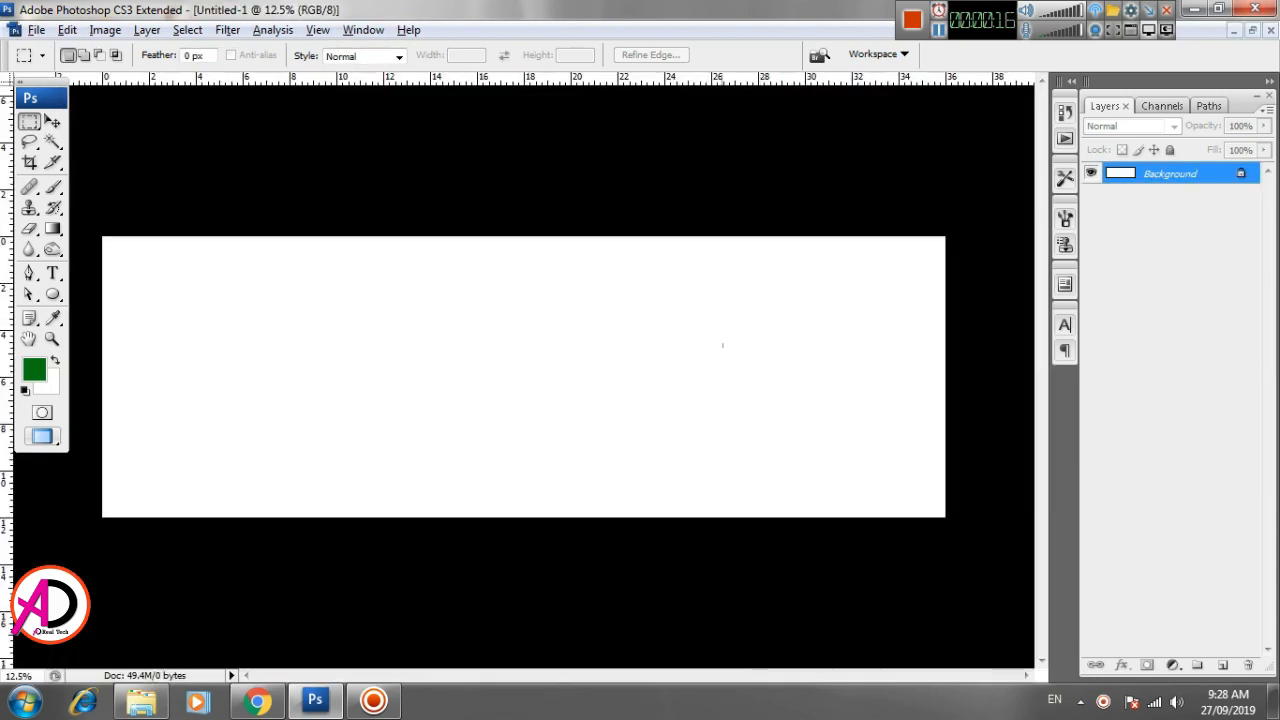
key("f")
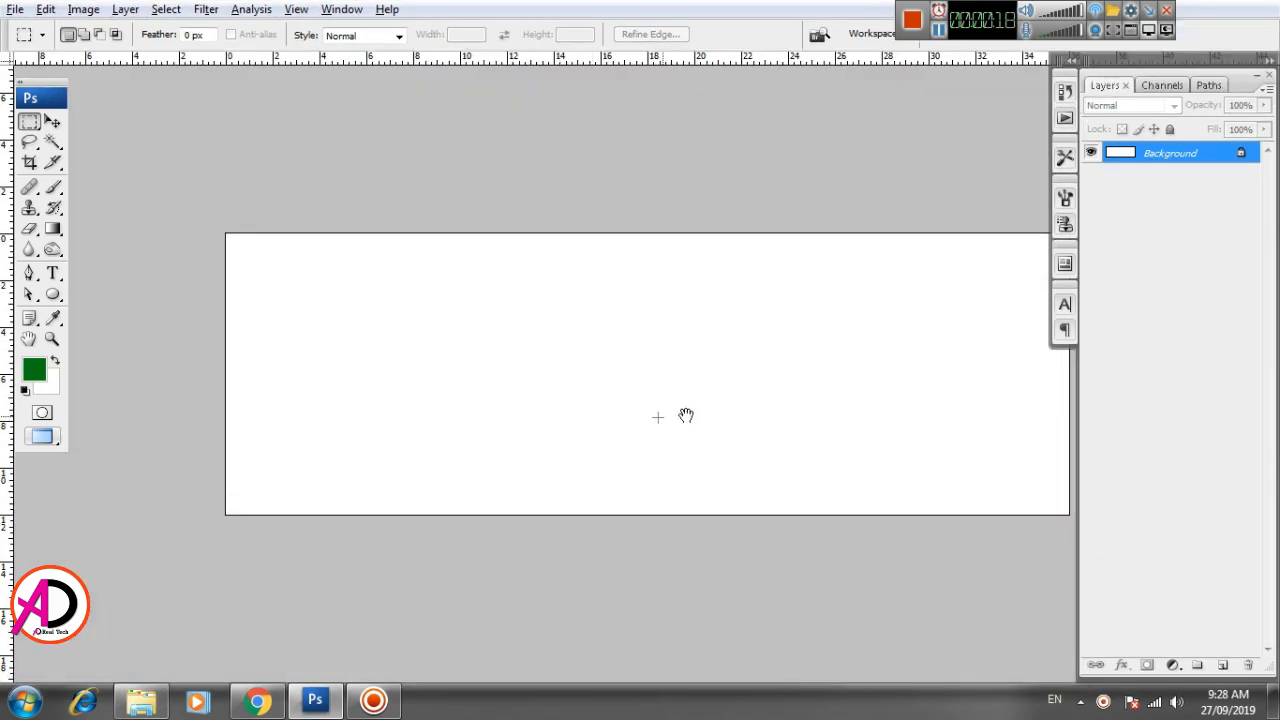
left_click_drag(686, 417, 611, 399)
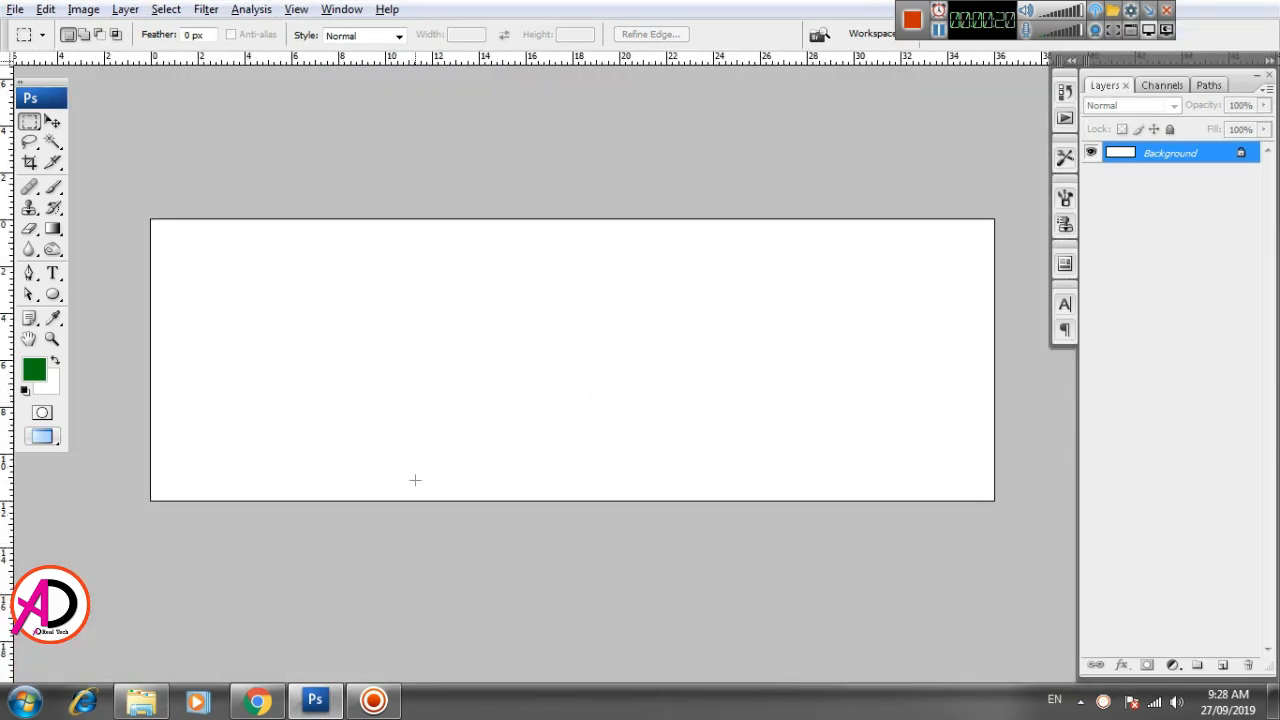
Open the autumn leaves image from the picture folder and copy a full-width band covering its upper half
left_click(141, 700)
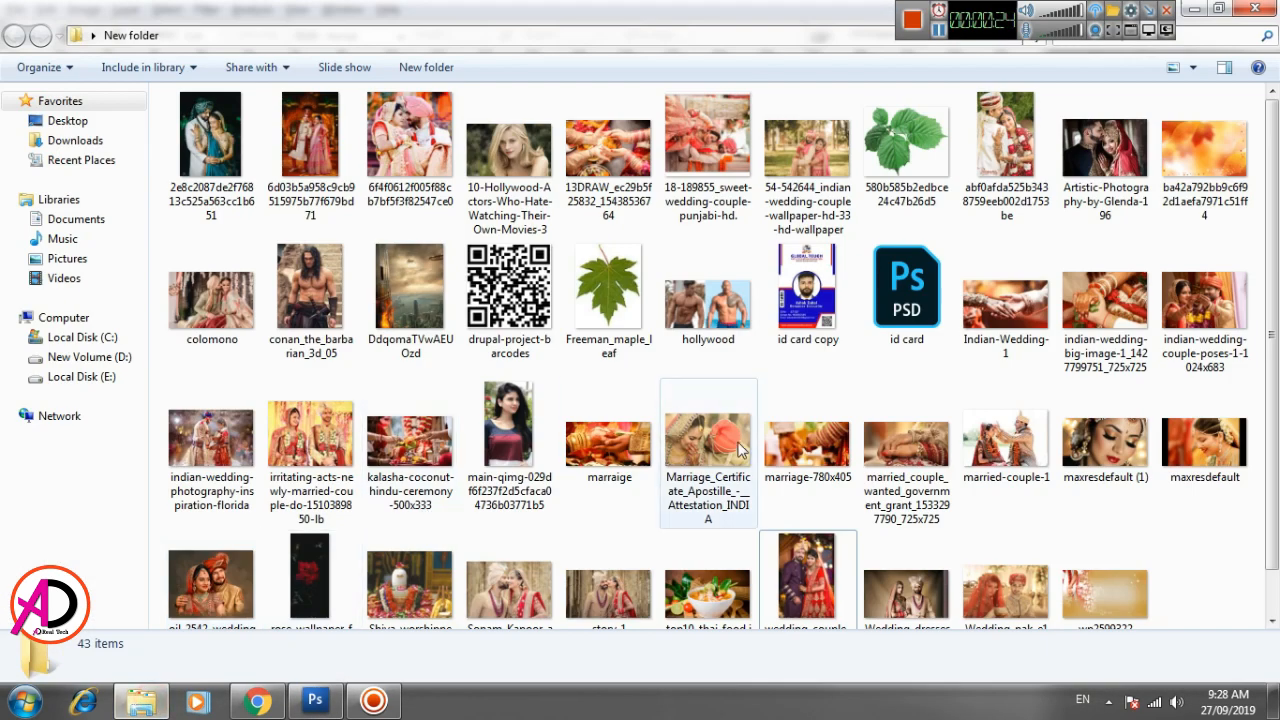
left_click_drag(1204, 150, 447, 375)
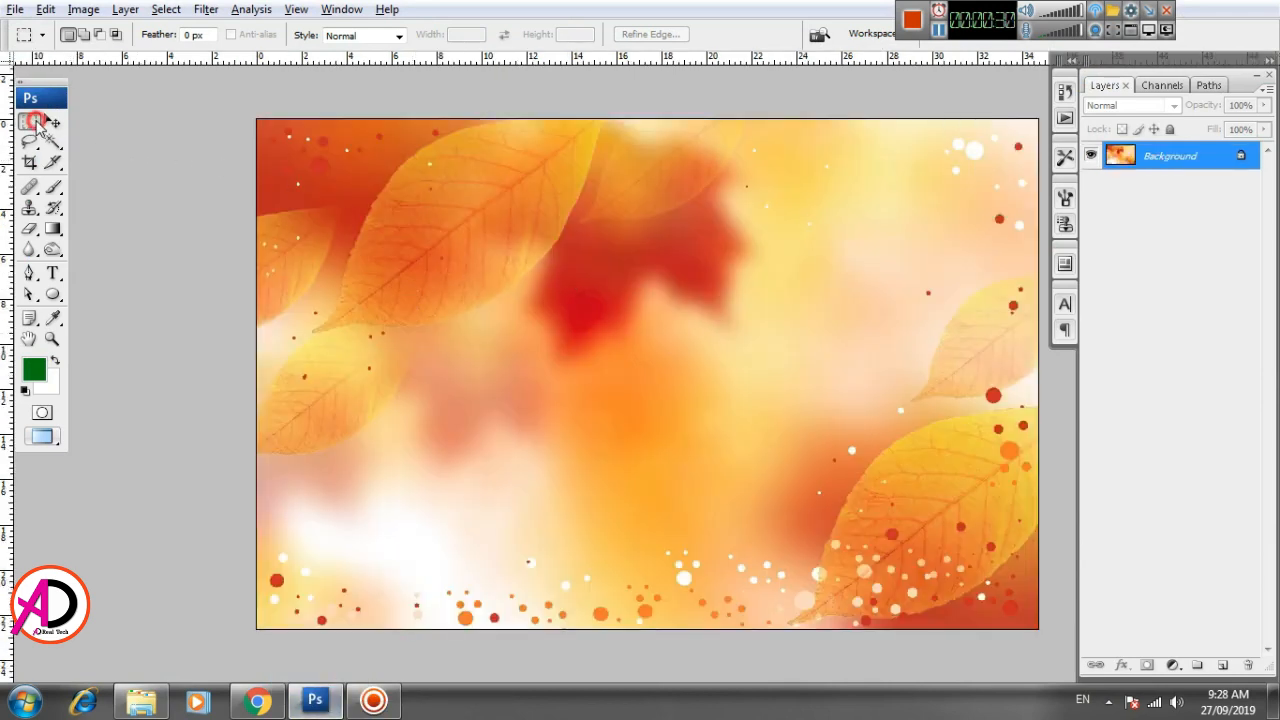
left_click_drag(243, 113, 1052, 404)
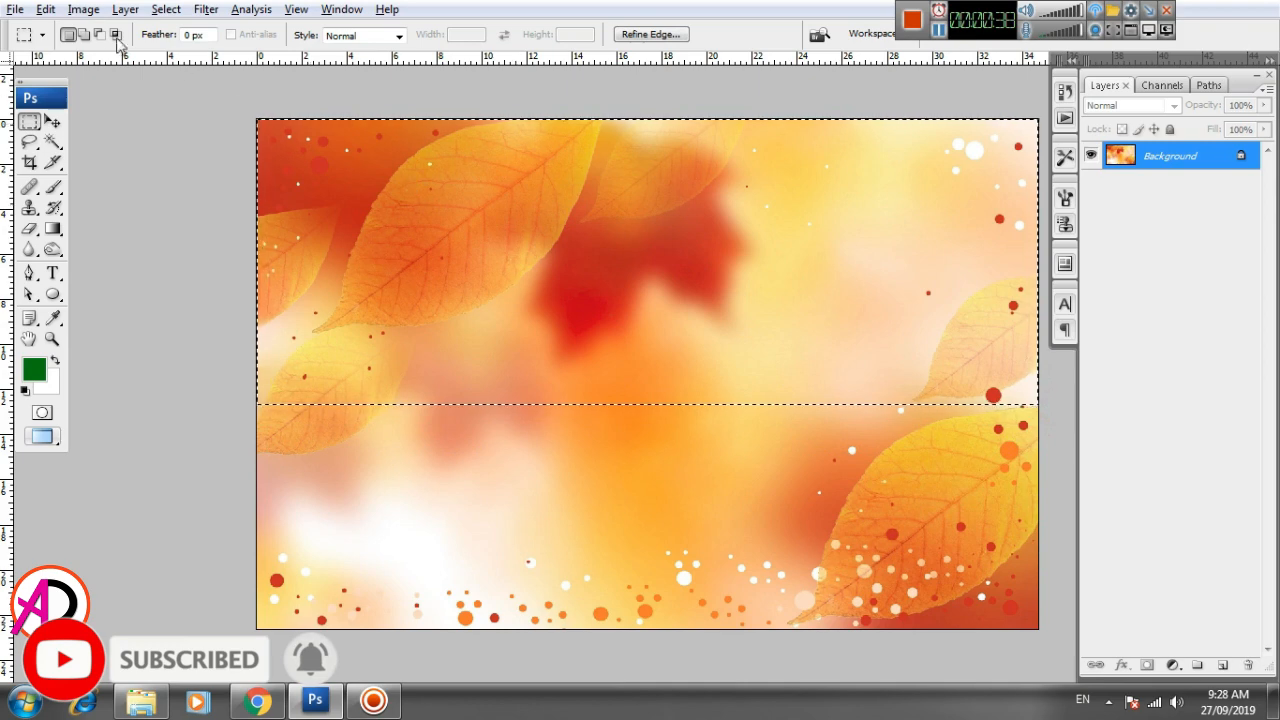
left_click(95, 15)
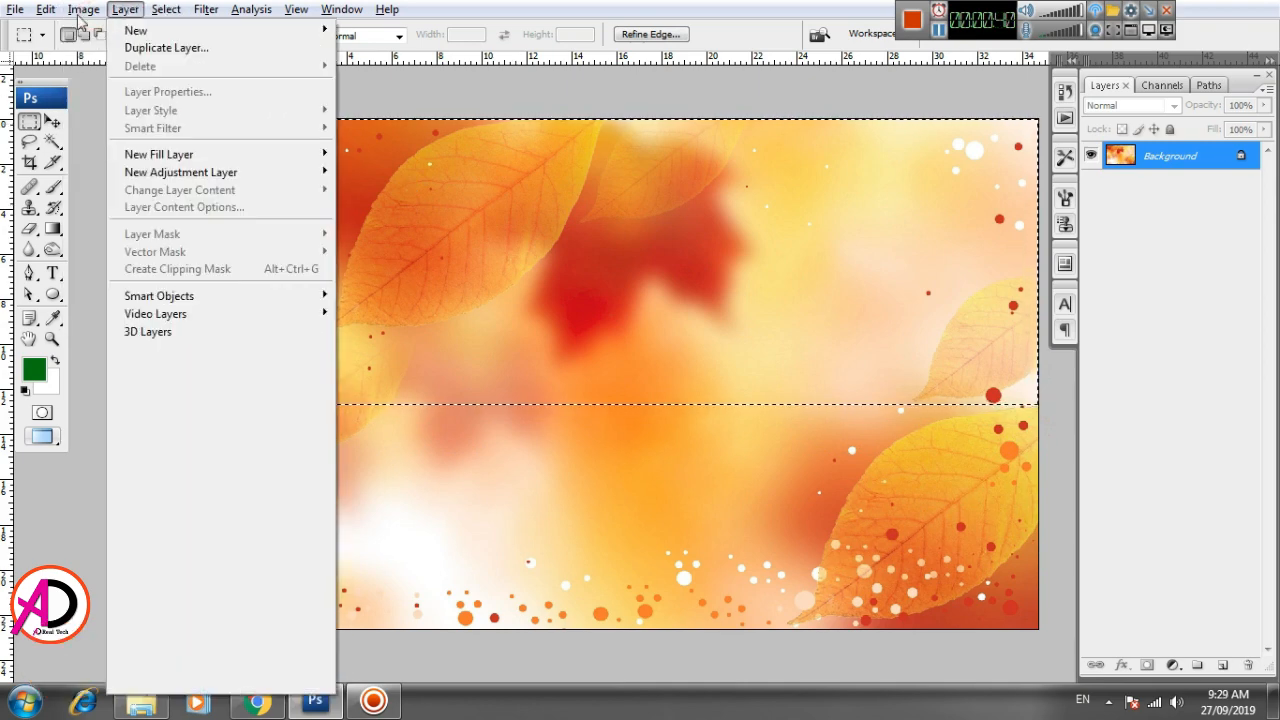
left_click(62, 135)
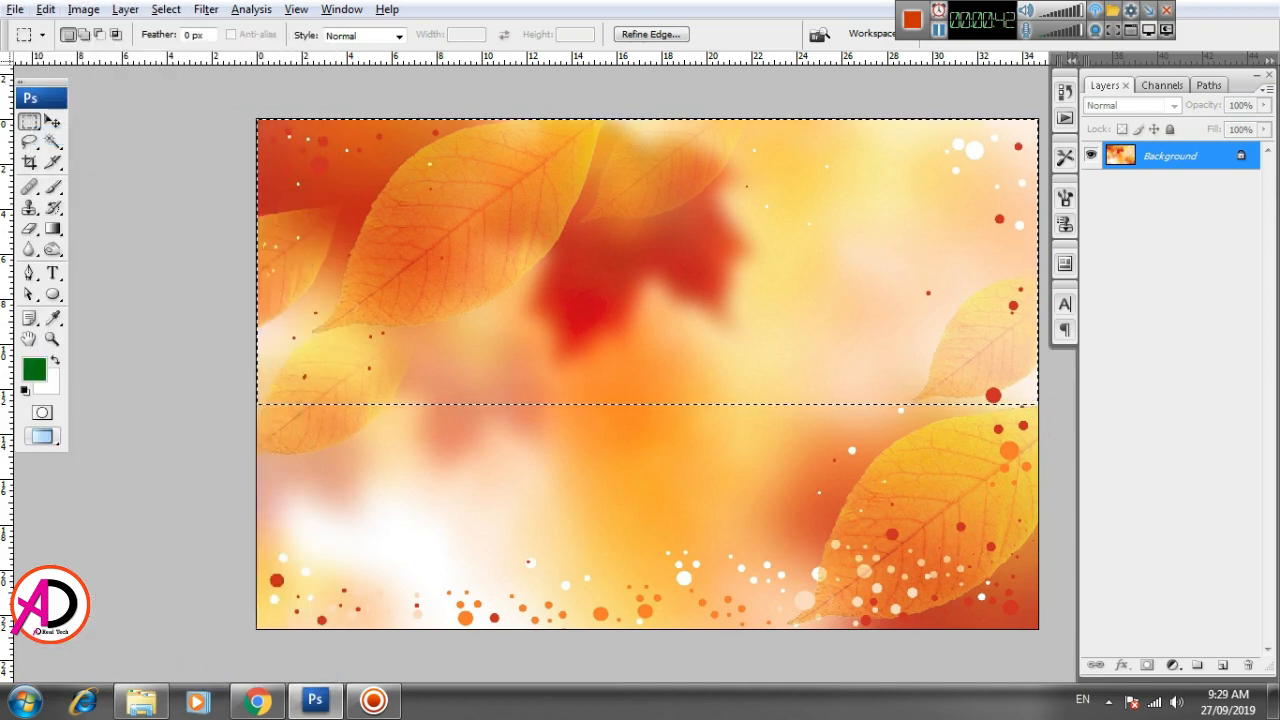
Paste the copied leaves band into the blank 36 × 12 inch document and move it left and slightly up
key("ctrl+n")
key("Return")
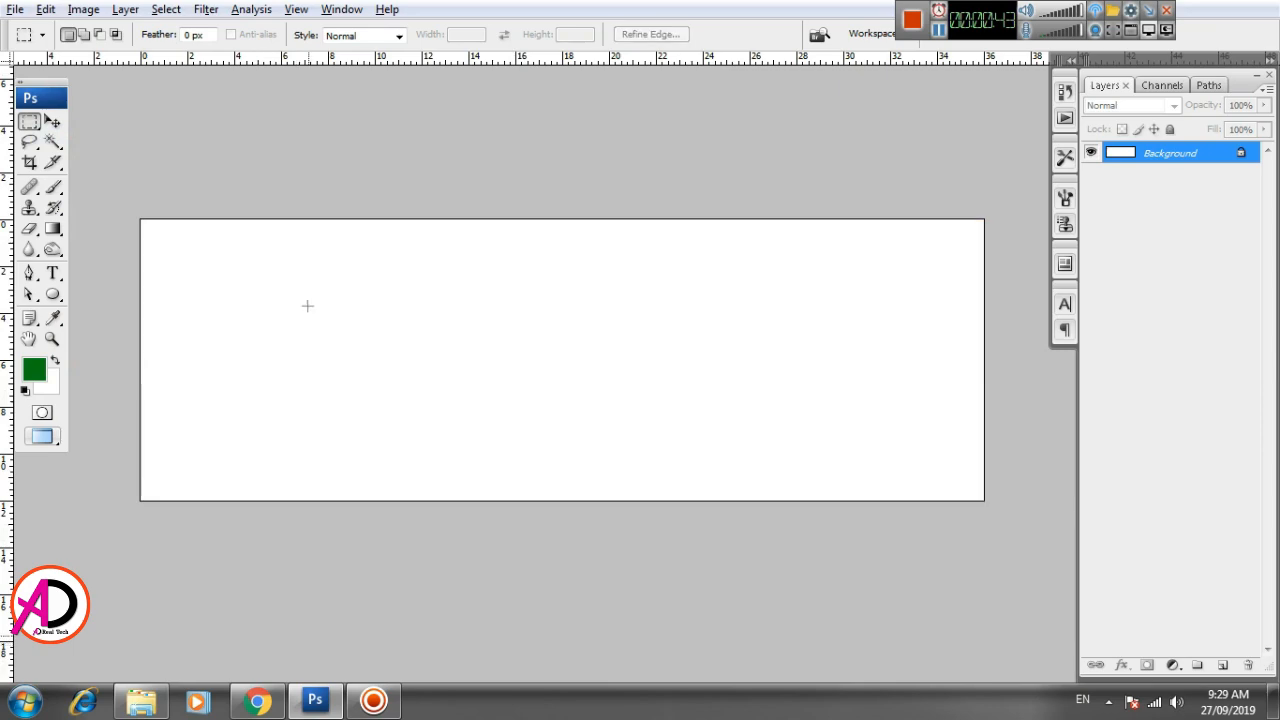
left_click(50, 10)
left_click(110, 172)
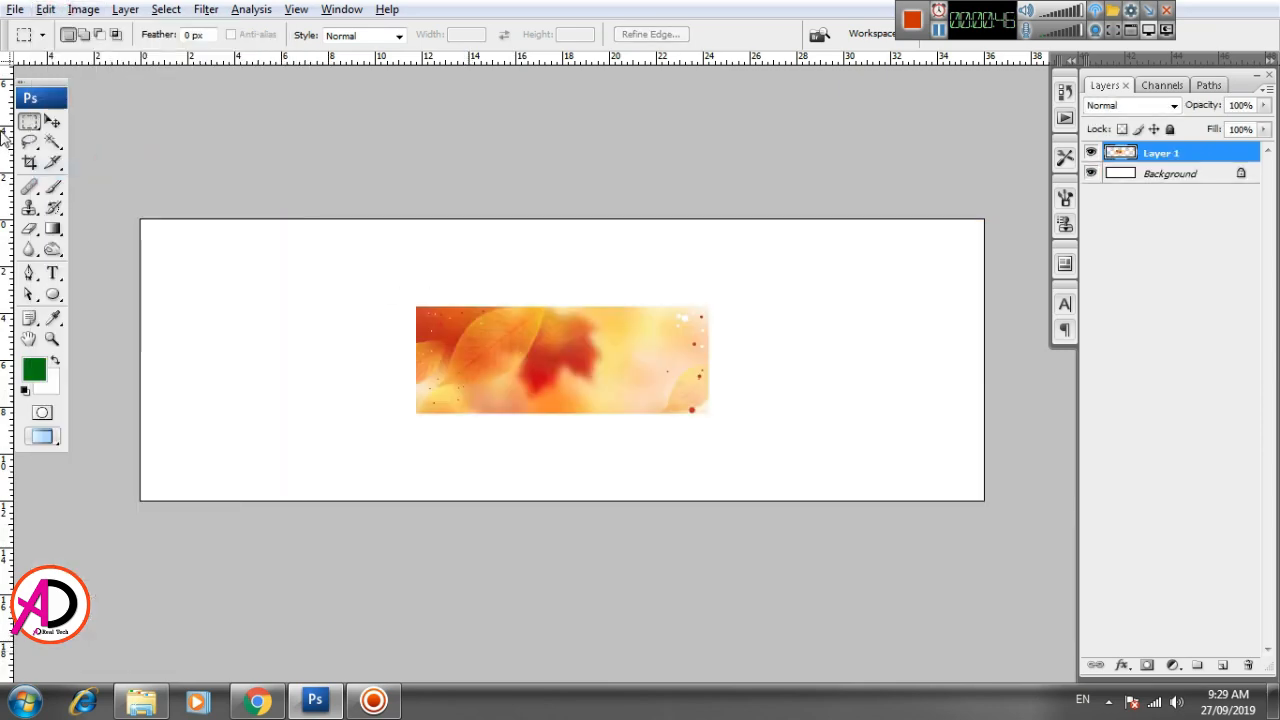
left_click(53, 121)
left_click_drag(557, 350, 465, 337)
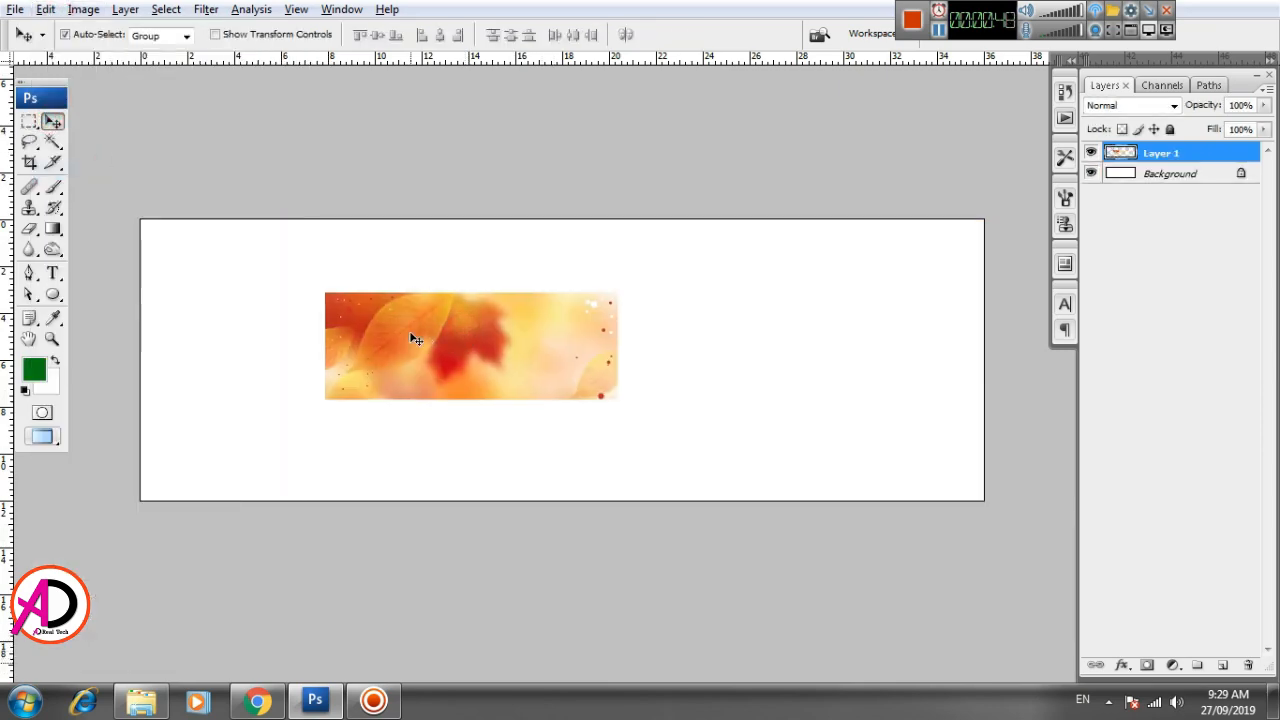
Enlarge the pasted leaves layer to about 348% width and 366% height so it covers the whole canvas
key("ctrl+t")
left_click_drag(620, 401, 811, 472)
left_click_drag(784, 417, 777, 438)
left_click_drag(836, 240, 856, 207)
left_click_drag(858, 356, 866, 357)
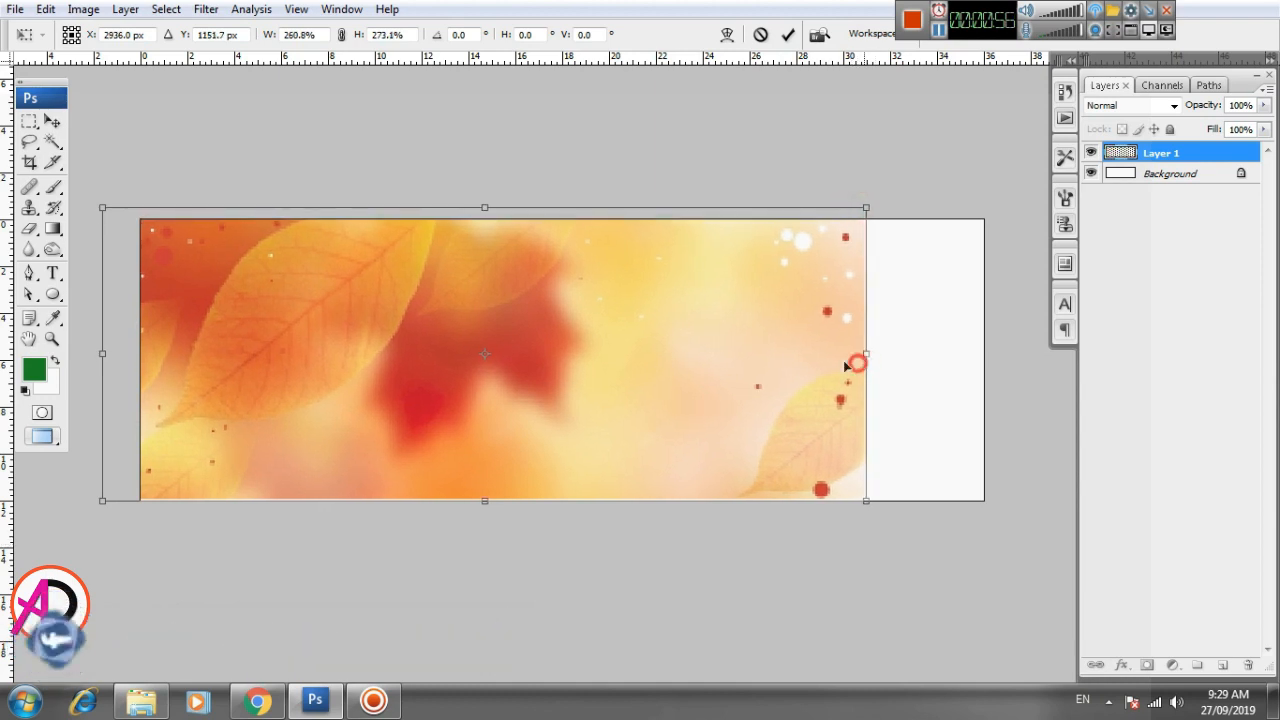
left_click_drag(865, 243, 996, 158)
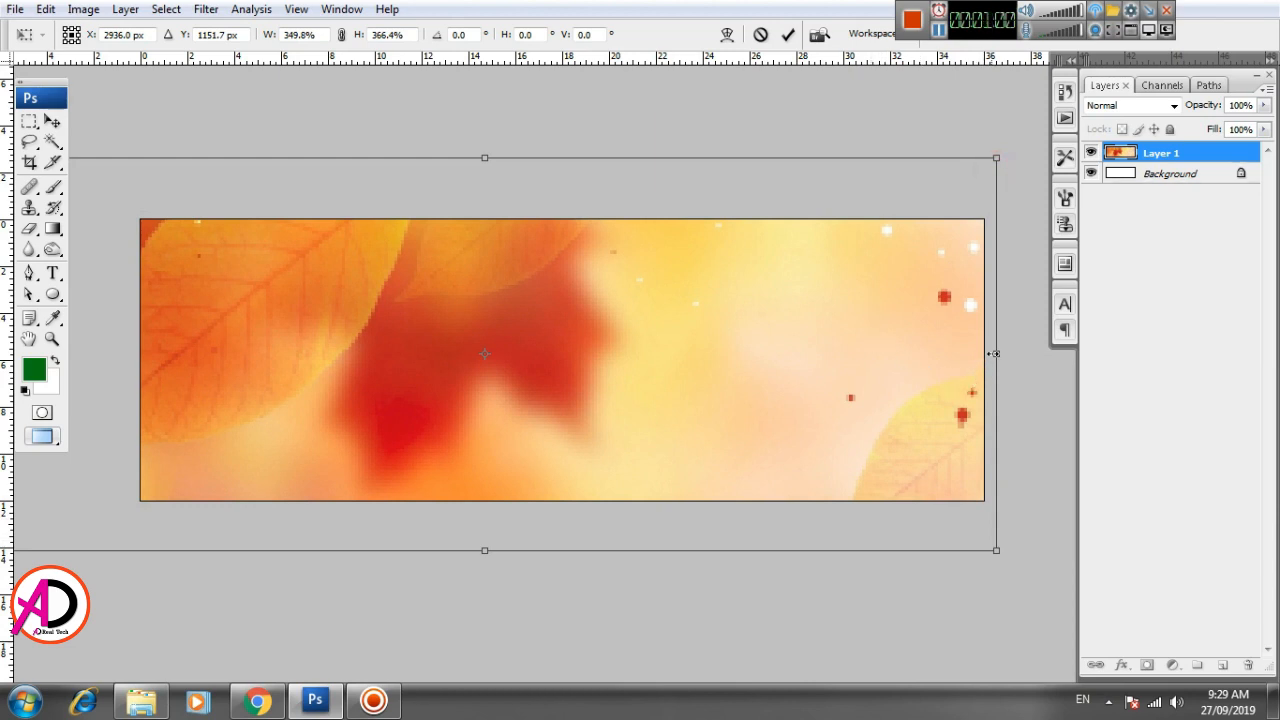
left_click_drag(994, 354, 989, 354)
key("Return")
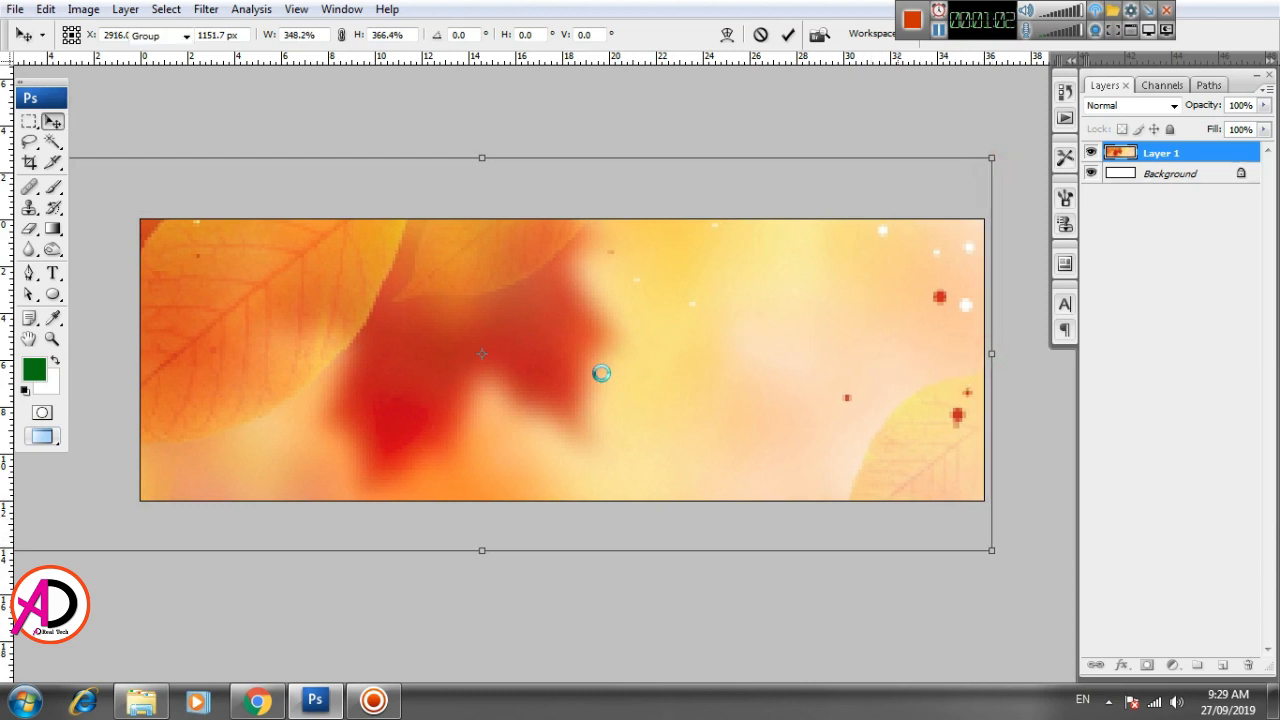
Apply a Gaussian Blur with a radius of 74.9 pixels to the leaves layer
scroll(447, 416, "down", 1)
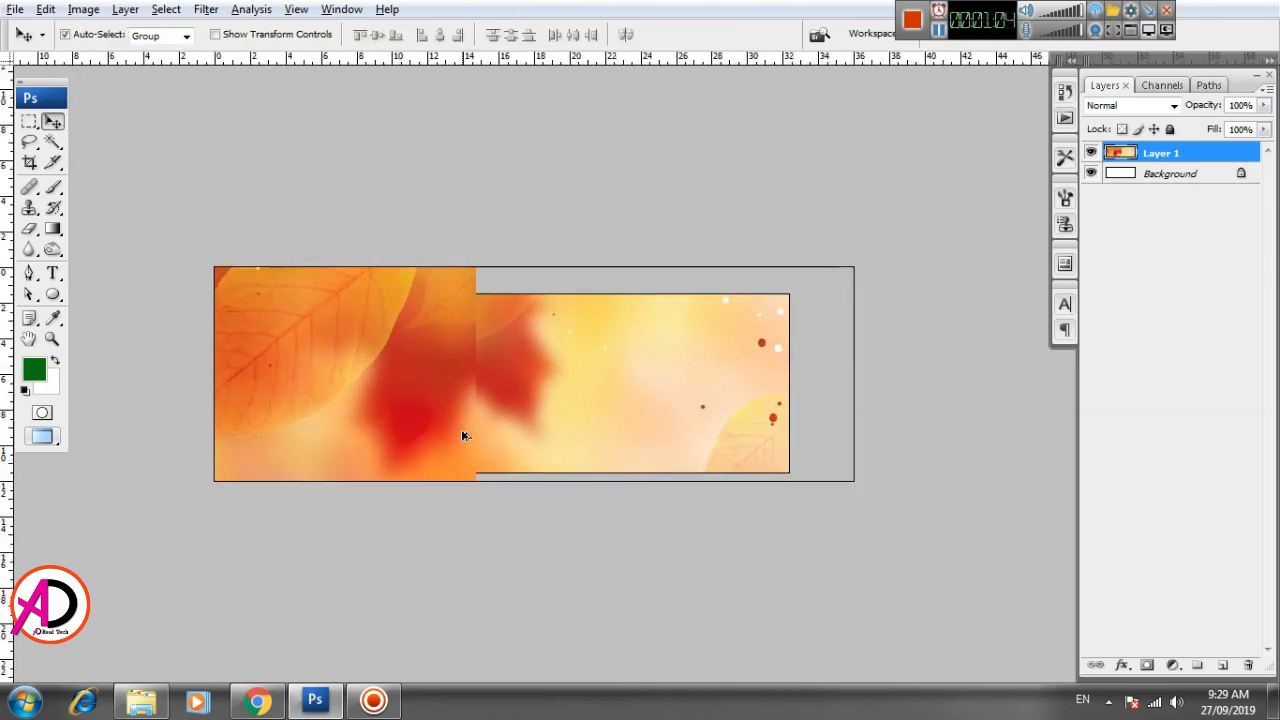
left_click(206, 11)
left_click(577, 373)
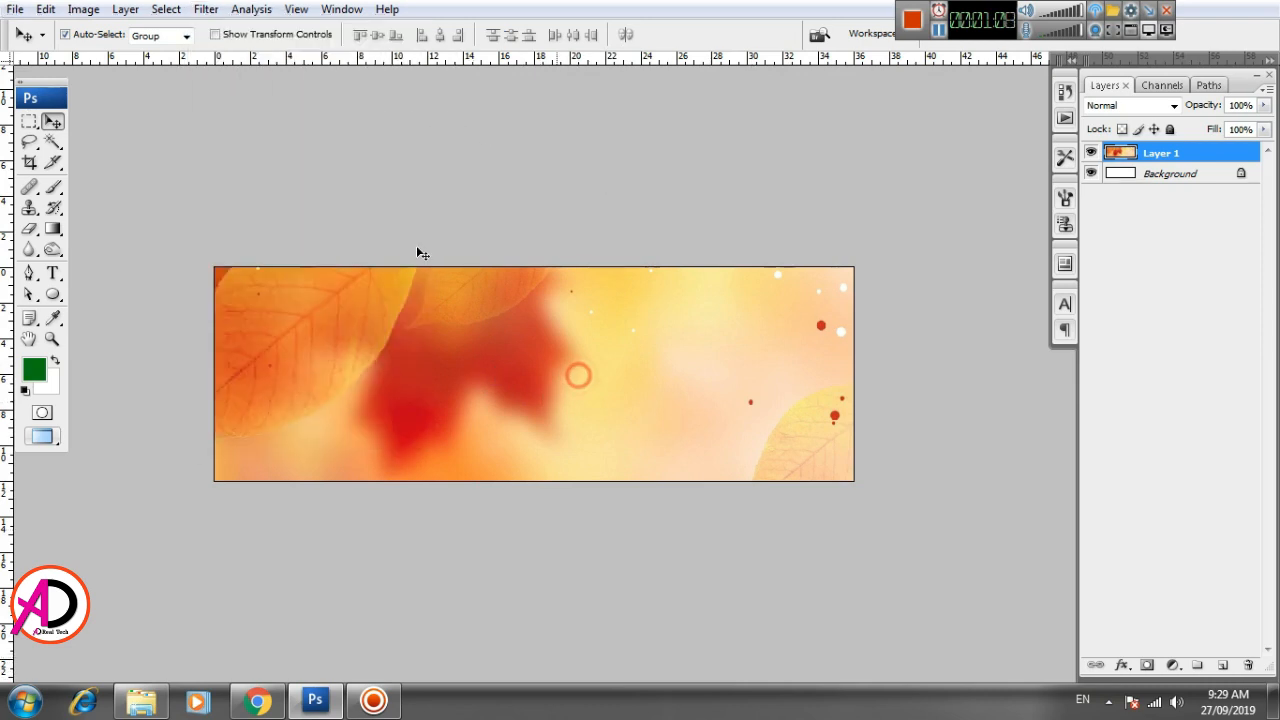
left_click(206, 11)
mouse_move(217, 197)
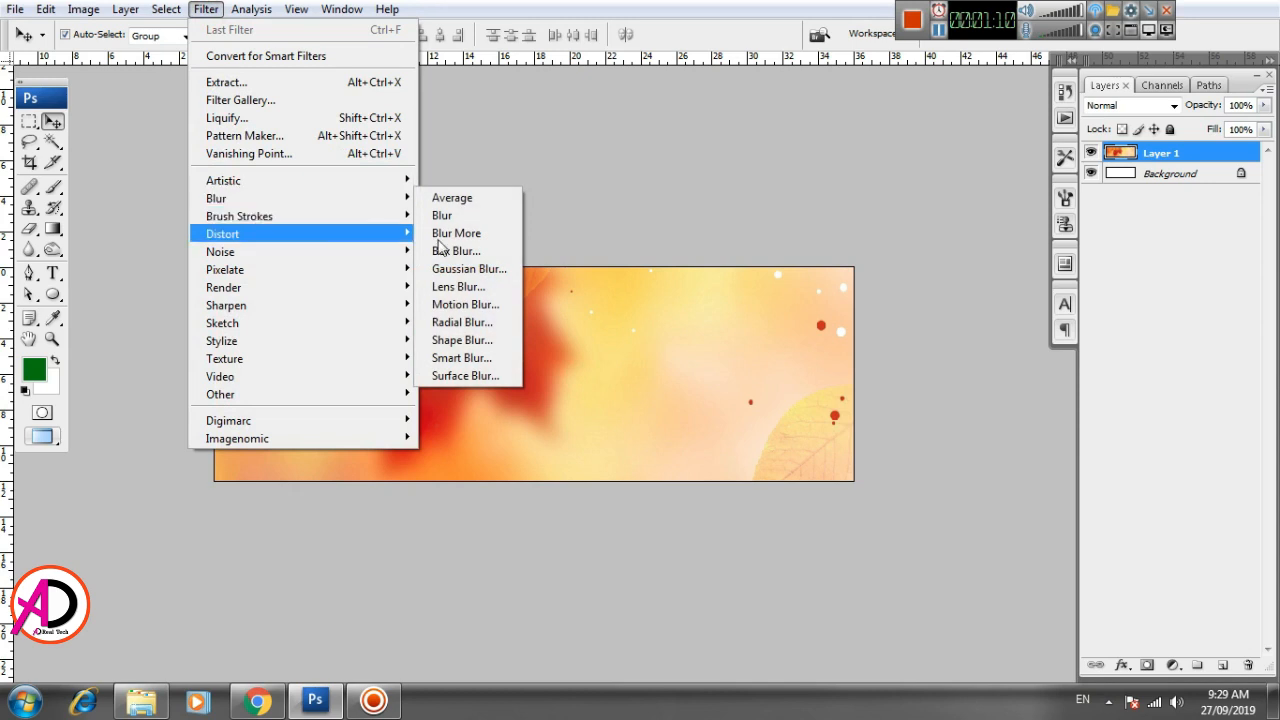
left_click(480, 269)
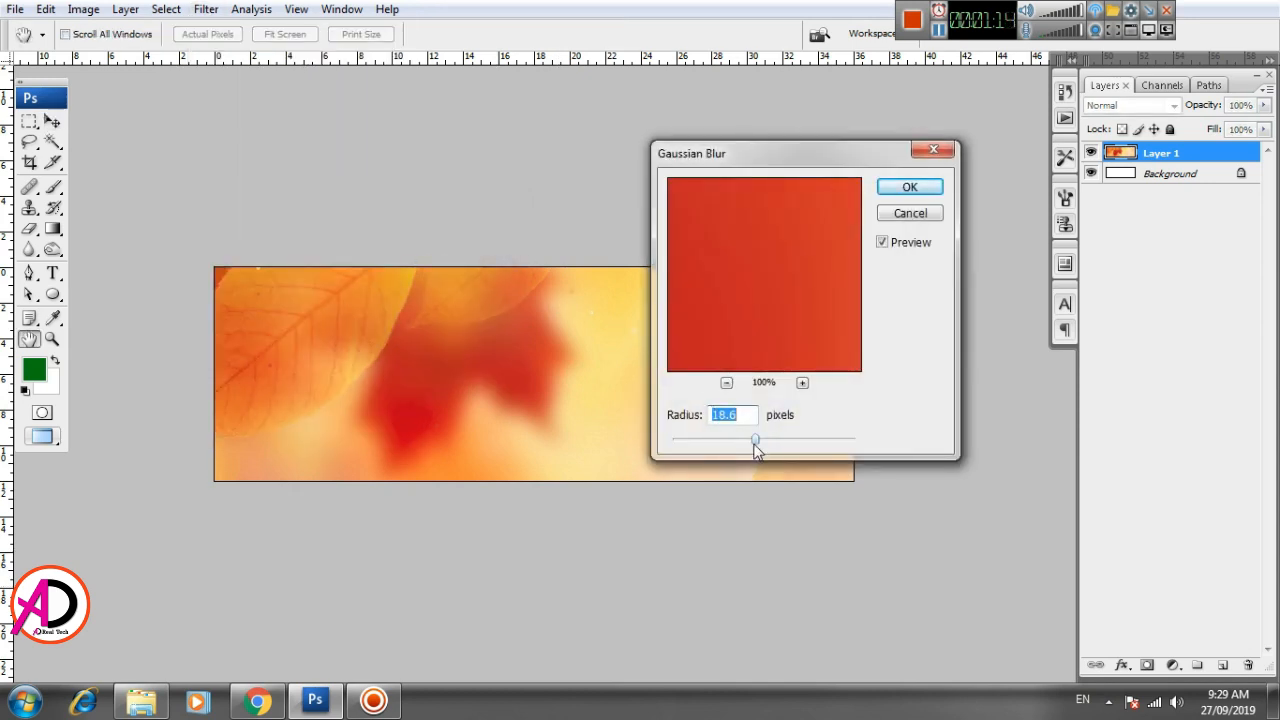
left_click_drag(755, 447, 814, 444)
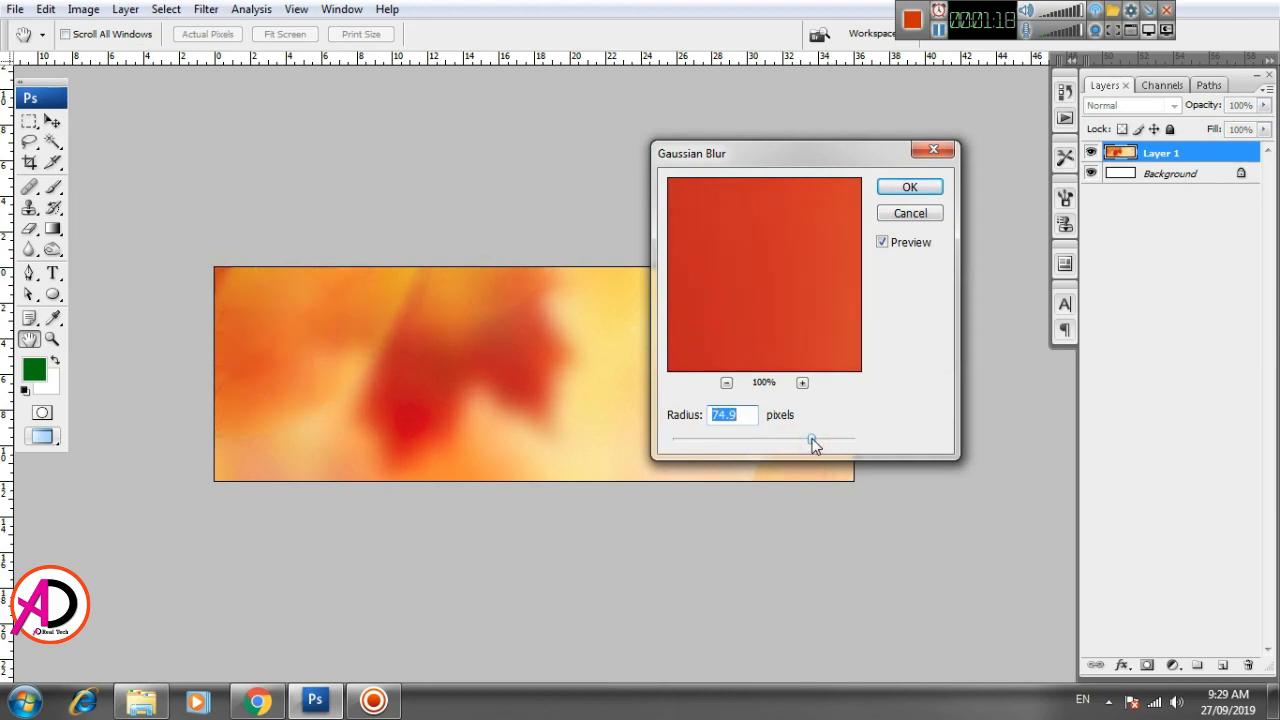
left_click(909, 187)
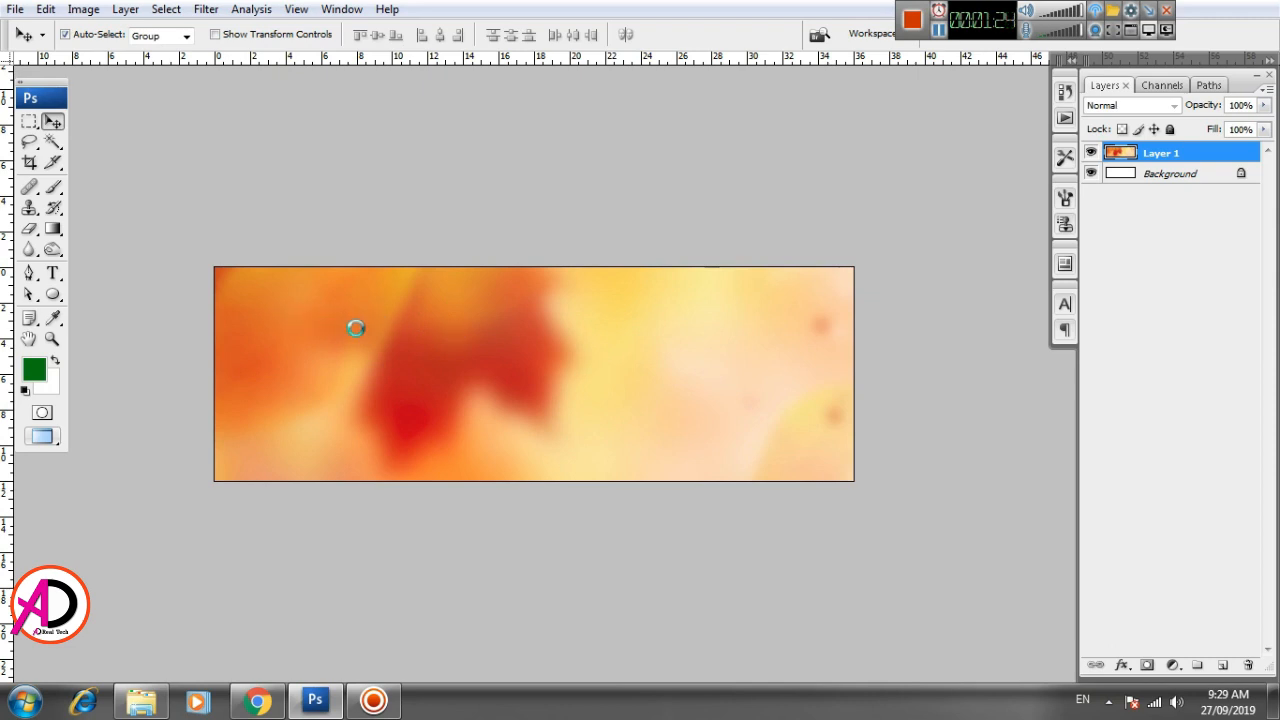
Flip the blurred leaves layer horizontally and shift it right so it still fills the canvas
scroll(476, 408, "up", 3)
left_click_drag(493, 381, 531, 375)
scroll(505, 381, "down", 2)
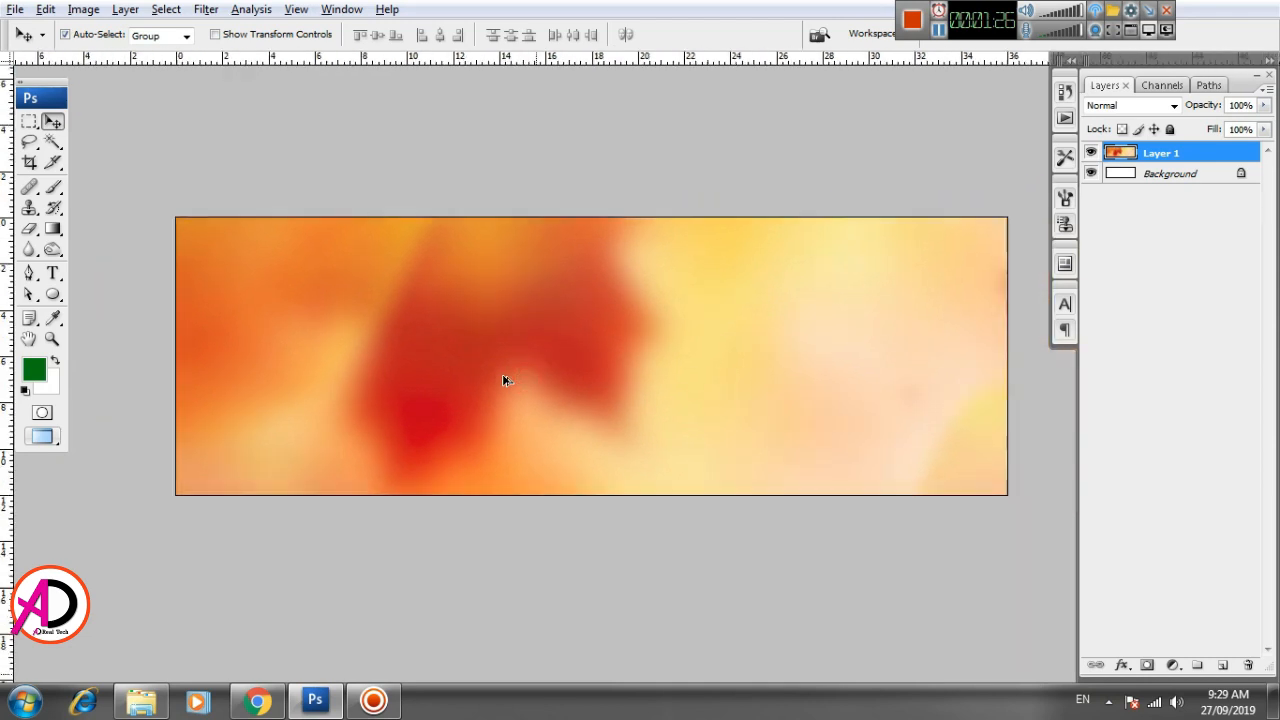
scroll(503, 380, "up", 1)
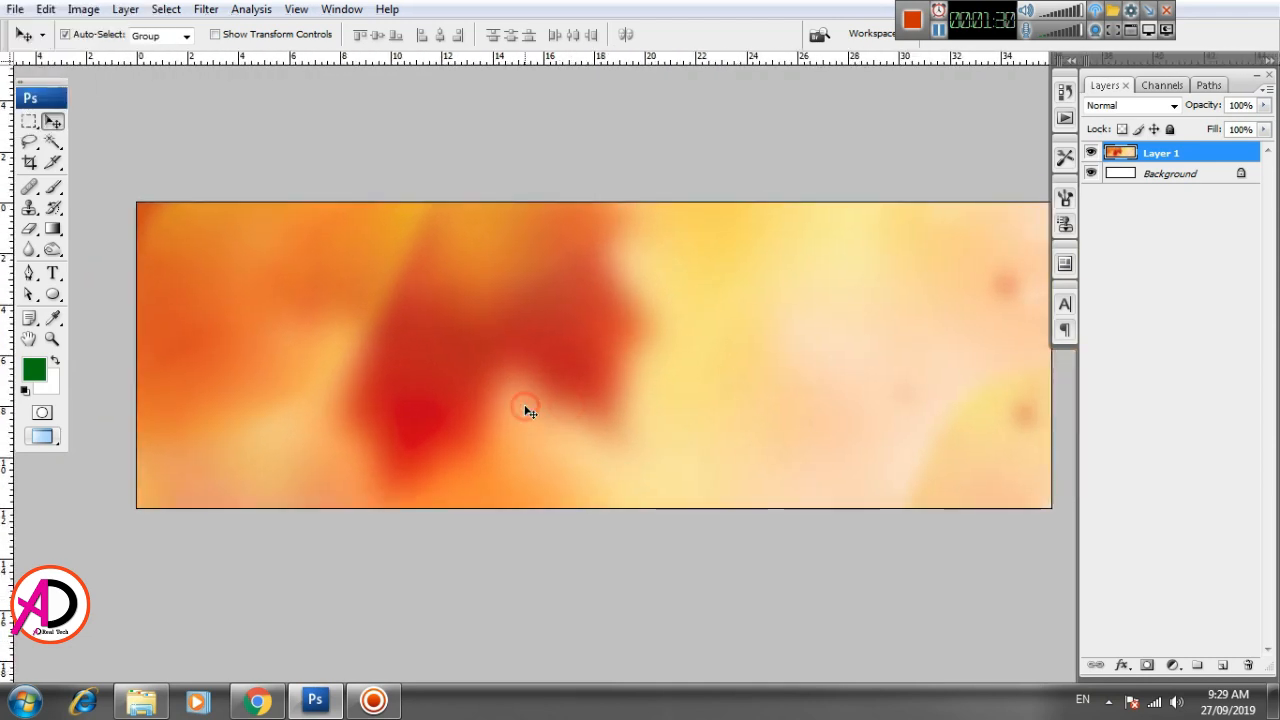
key("ctrl+t")
scroll(558, 372, "down", 3)
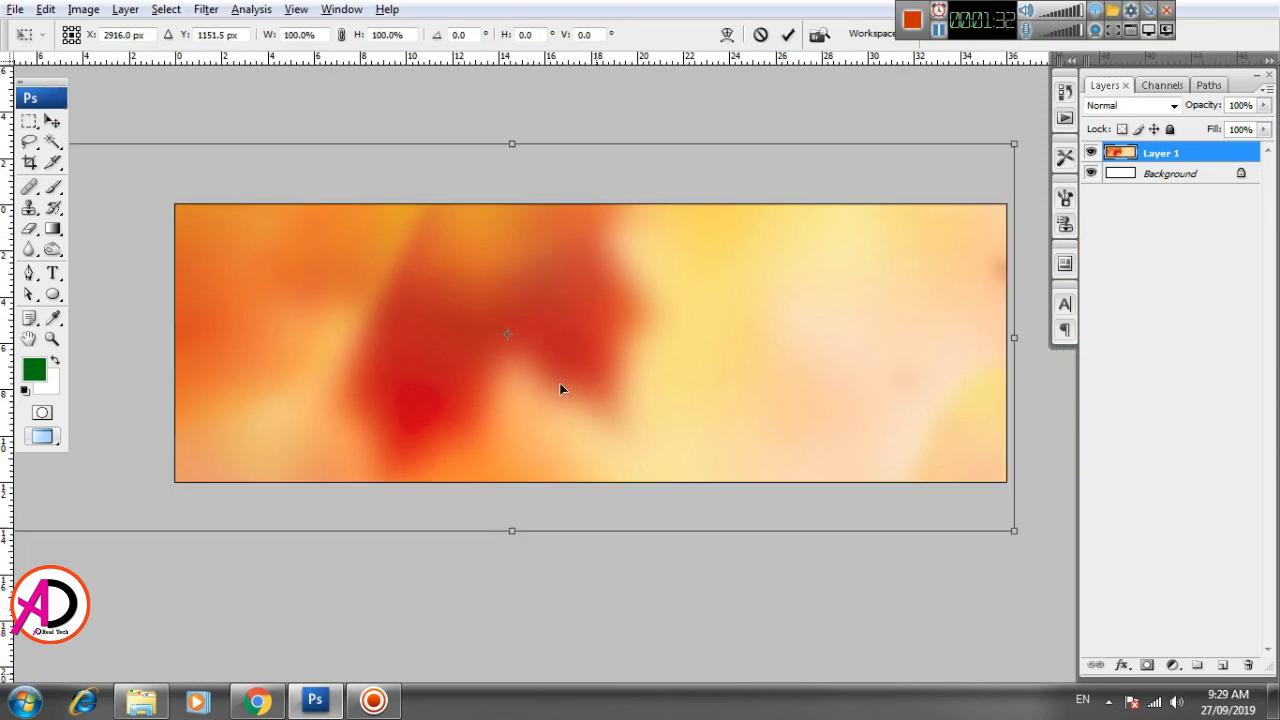
scroll(560, 390, "down", 1)
right_click(606, 360)
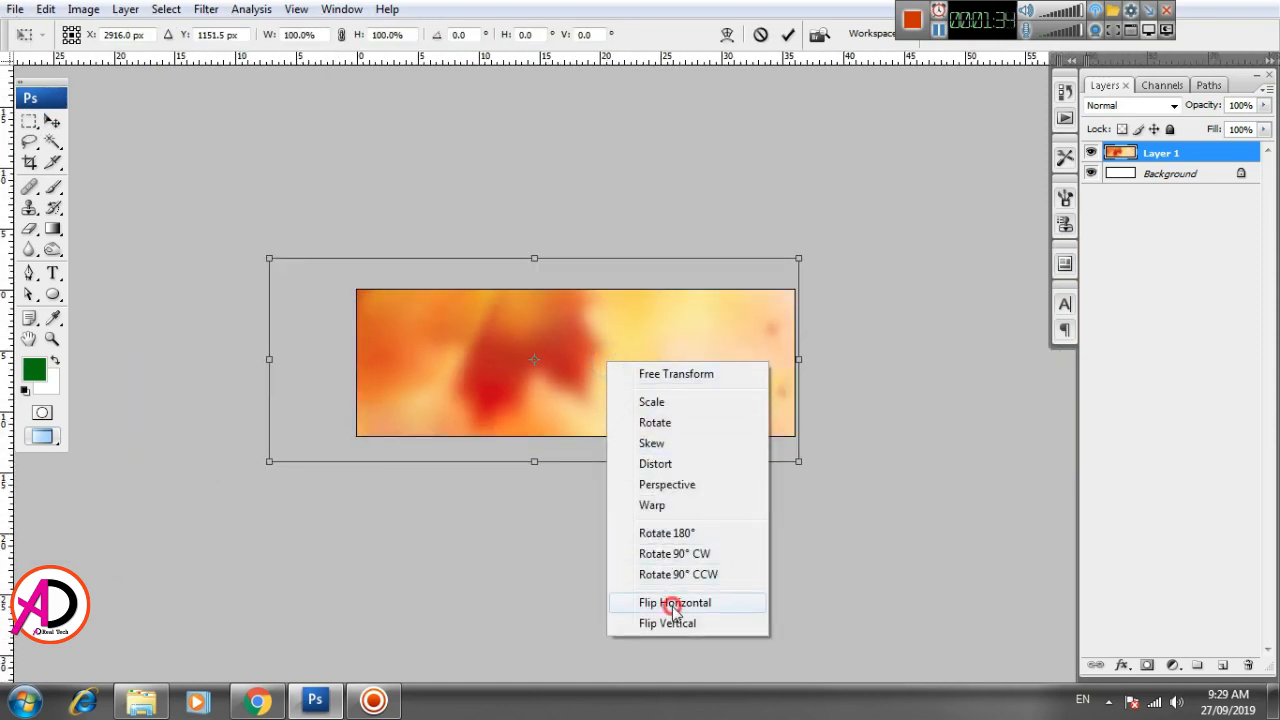
left_click(667, 603)
left_click_drag(706, 396, 756, 397)
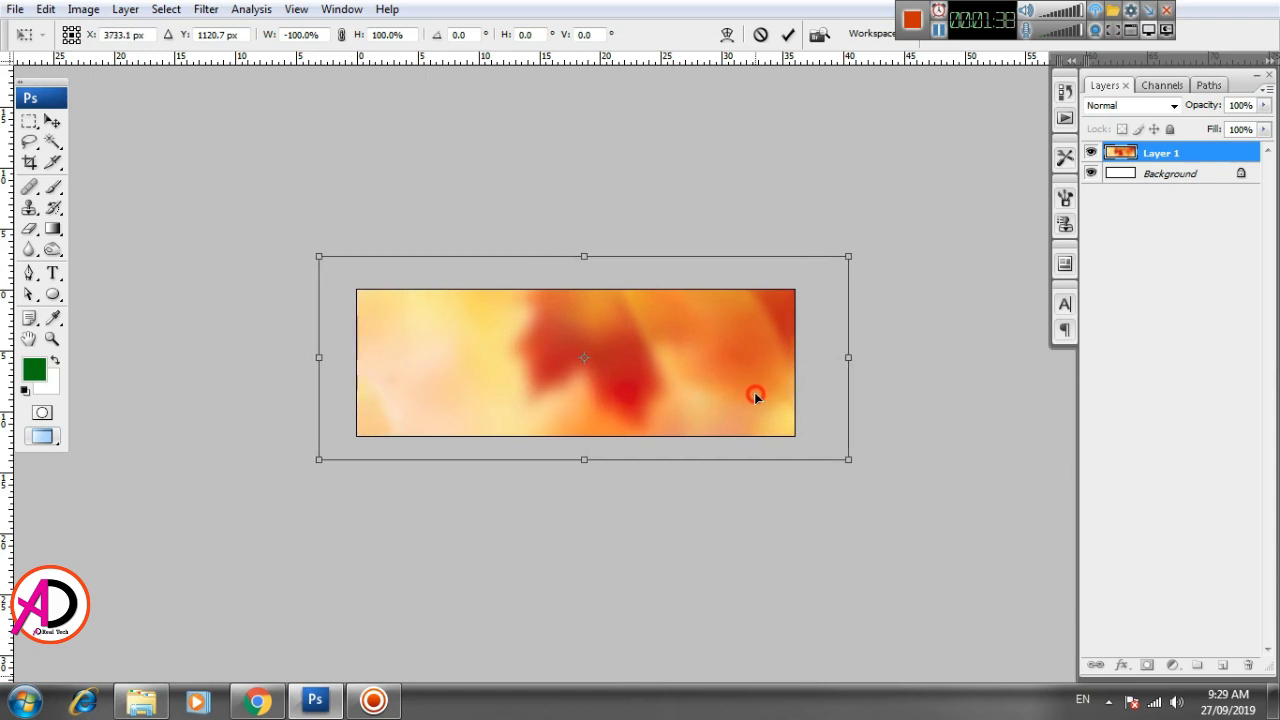
key("Return")
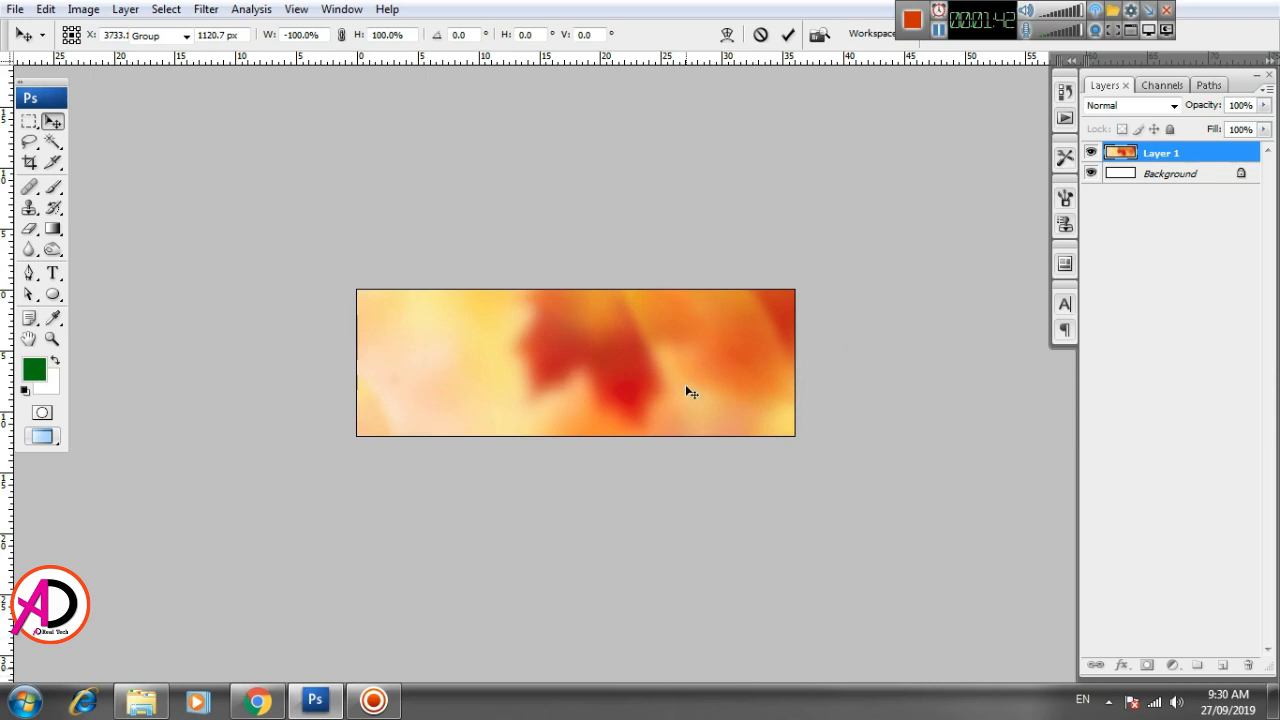
Draw a rectangular marquee about 21 inches wide and 9 inches high over the left part of the canvas
scroll(685, 384, "up", 1)
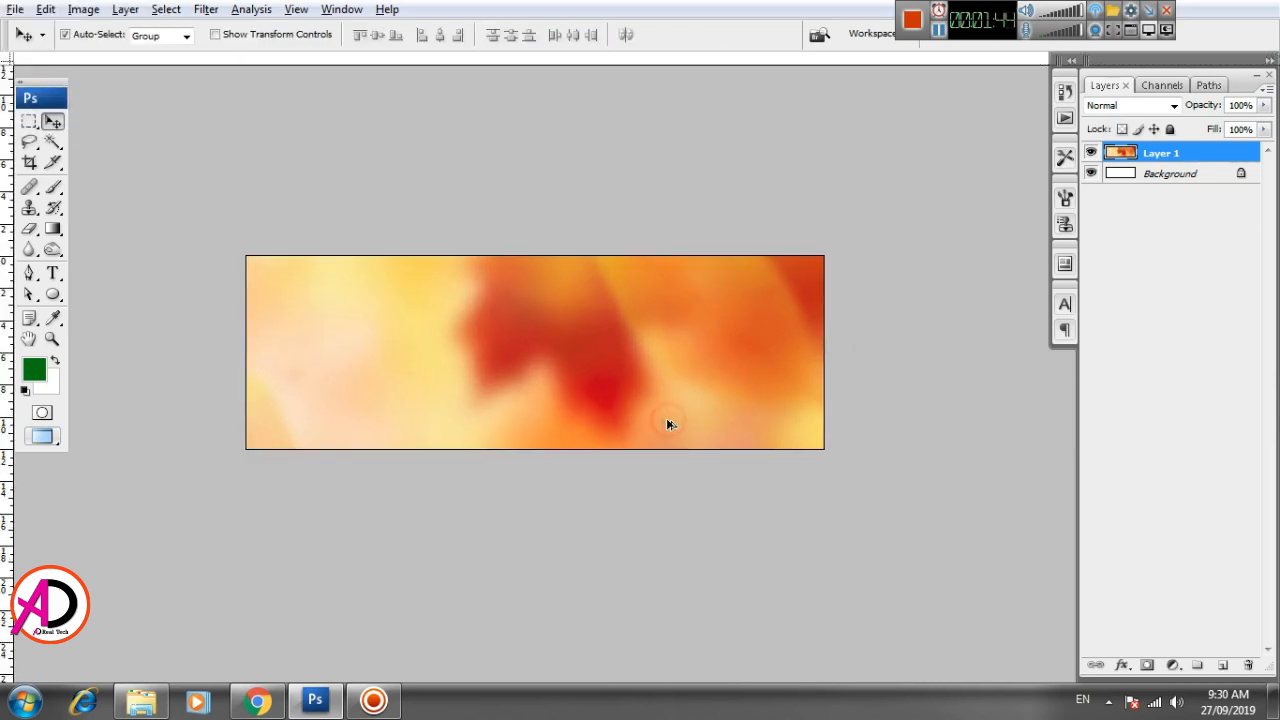
scroll(674, 421, "up", 3)
scroll(723, 428, "down", 1)
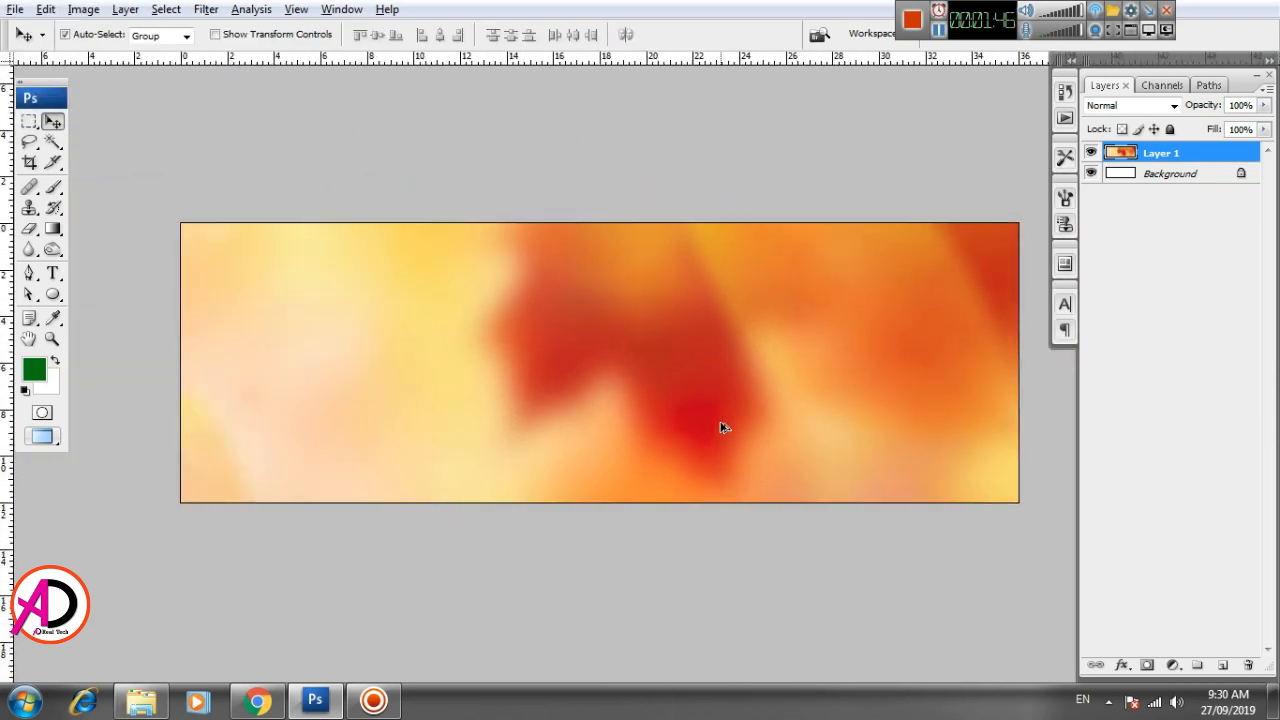
scroll(706, 426, "up", 2)
scroll(705, 428, "down", 1)
key("alt+space")
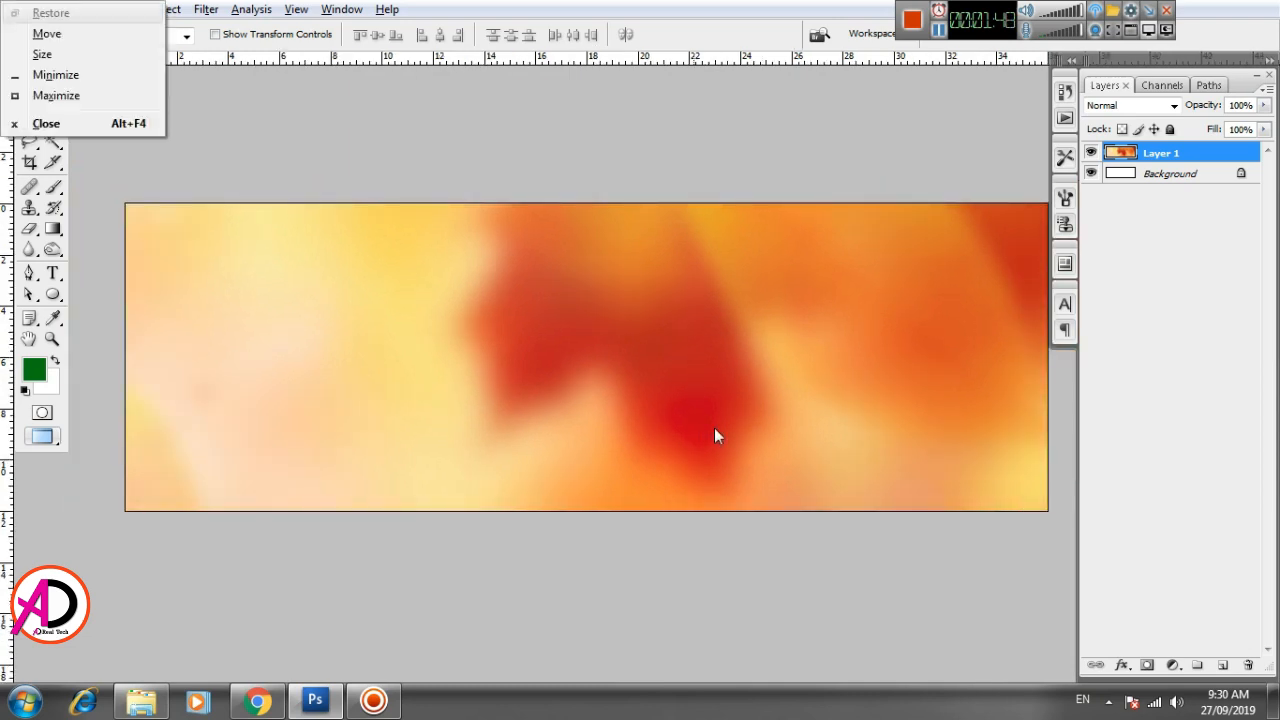
left_click_drag(721, 429, 713, 432)
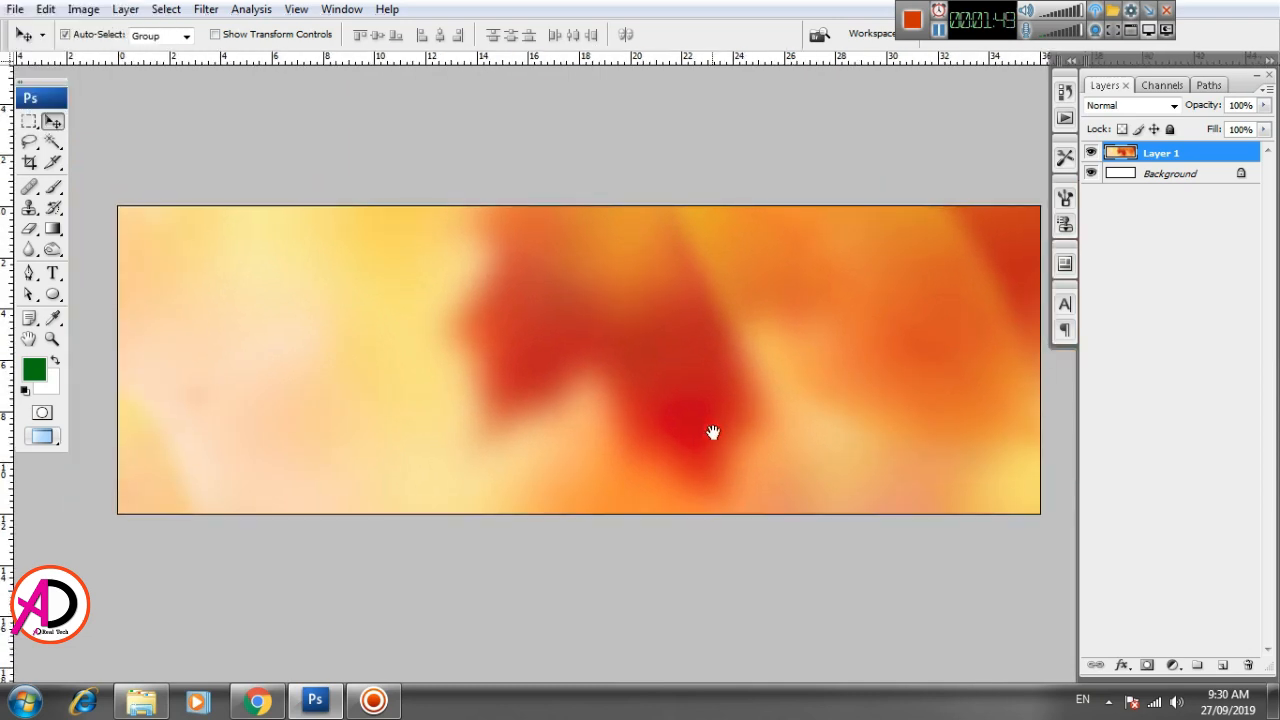
left_click(29, 122)
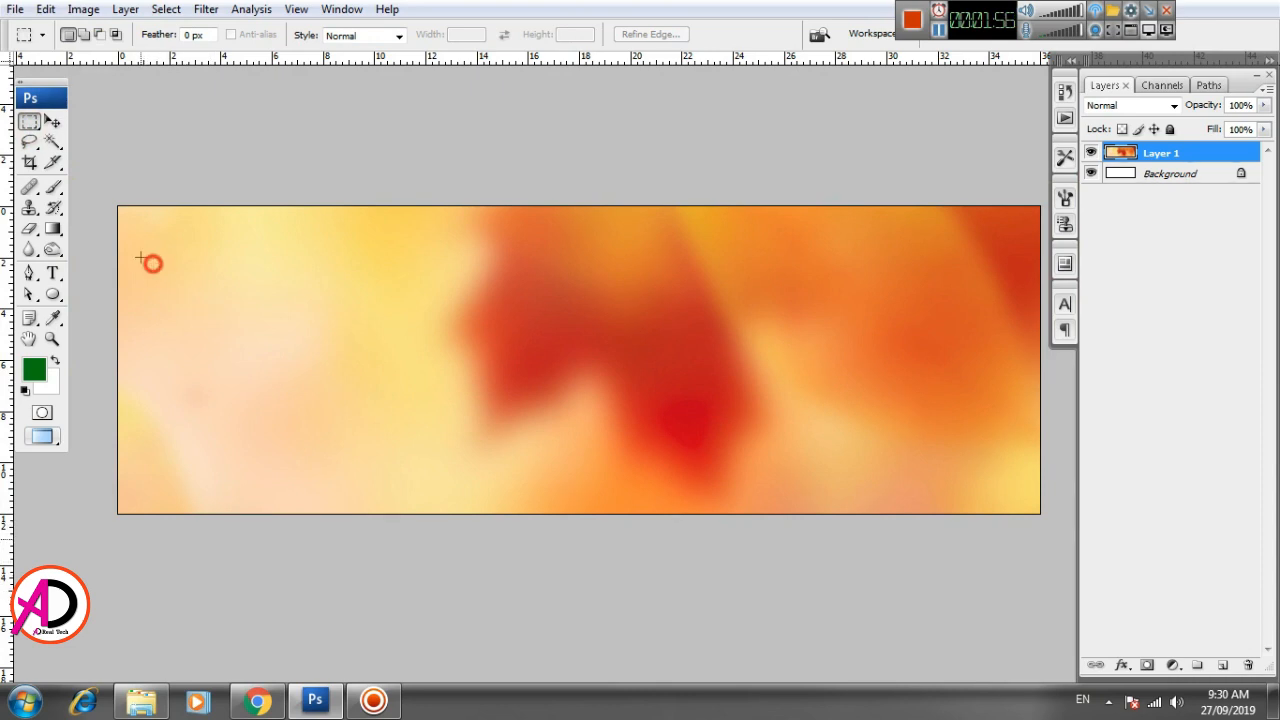
left_click_drag(140, 257, 679, 482)
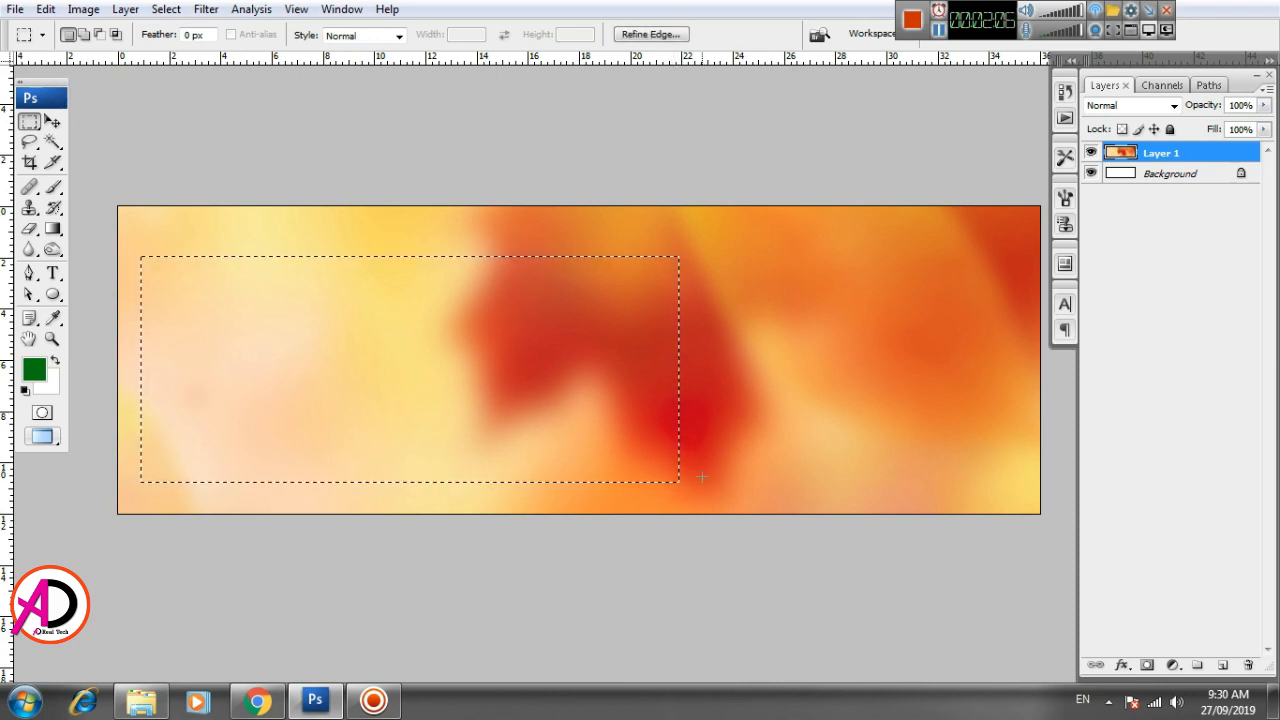
Nudge the selection up to centre it vertically and left until it meets the canvas's left edge
key("Up")
key("Up")
key("Up")
key("Up")
key("Up")
key("Up")
key("Up")
key("Up")
key("Up")
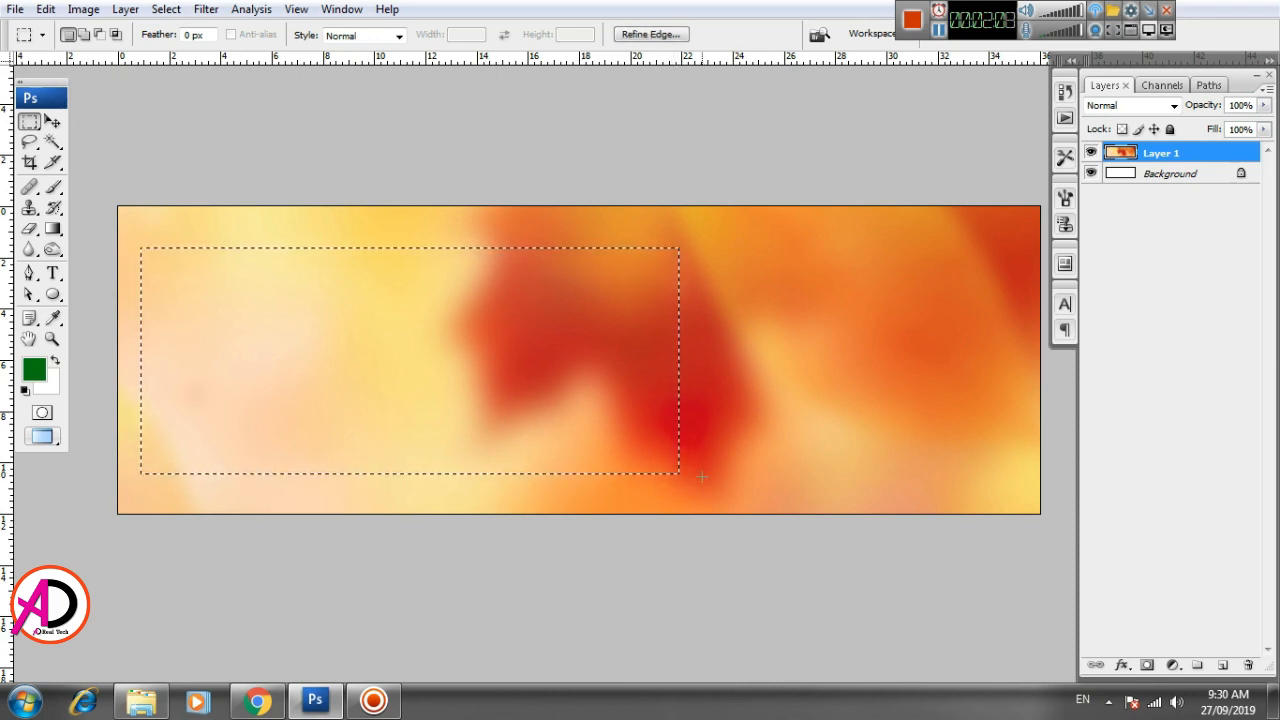
key("Left")
key("Left")
key("Left")
key("Left")
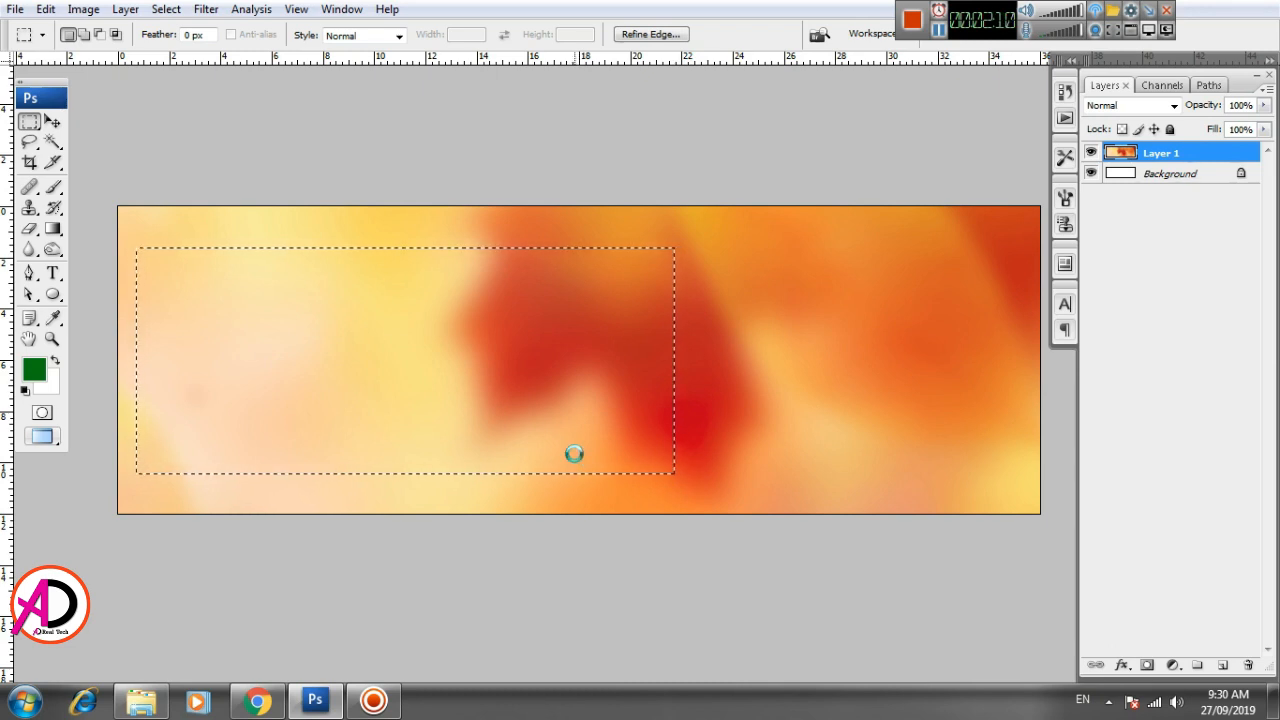
key("Left")
key("Left")
key("Left")
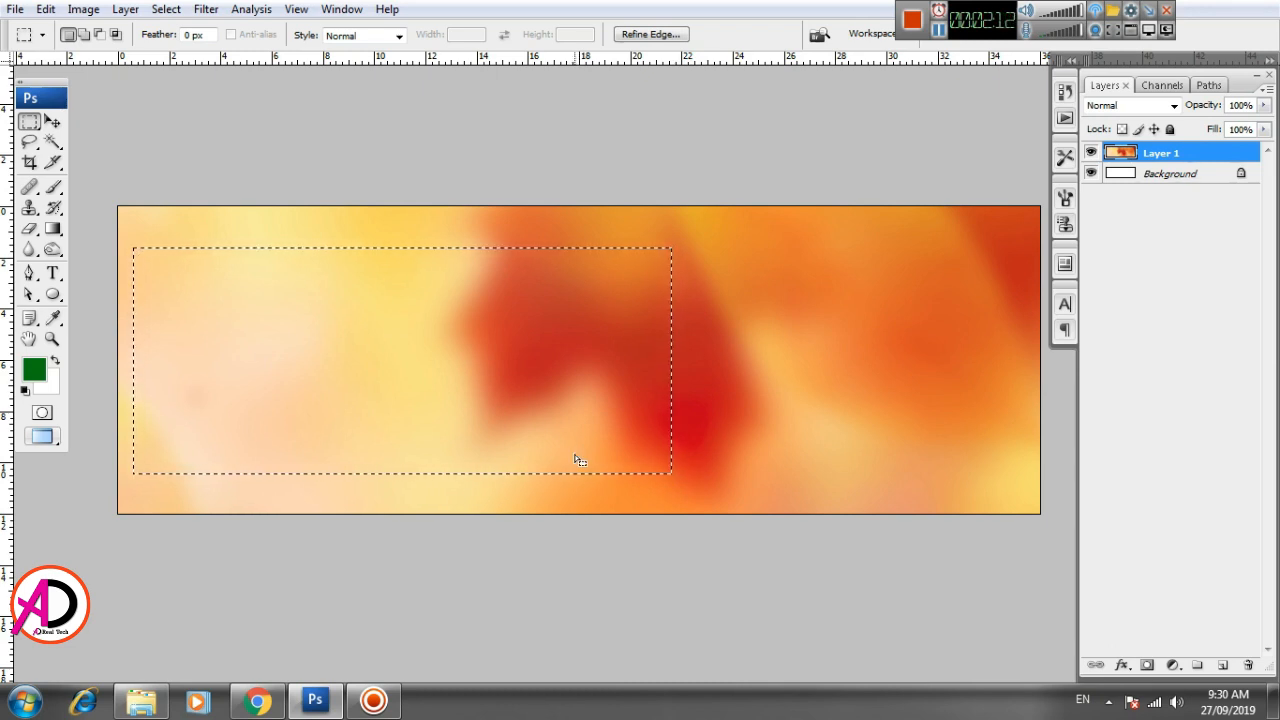
key("Left")
key("Left")
key("Left")
key("Left")
key("Left")
key("Left")
key("Left")
key("Left")
key("Left")
key("Left")
key("Left")
key("Left")
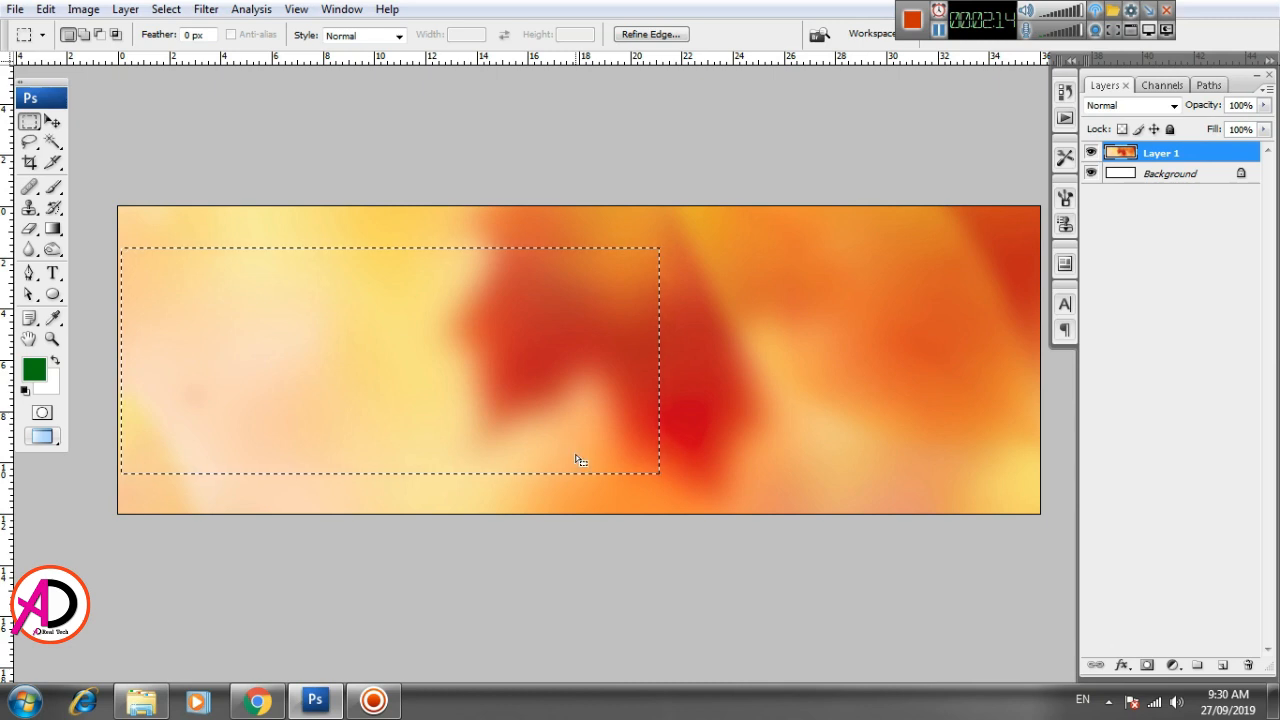
key("Left")
key("Left")
key("Left")
Add a Gradient Fill layer over the selected area using the white-to-pink "Pink" preset, leaving the preset's colours unedited
left_click(1175, 664)
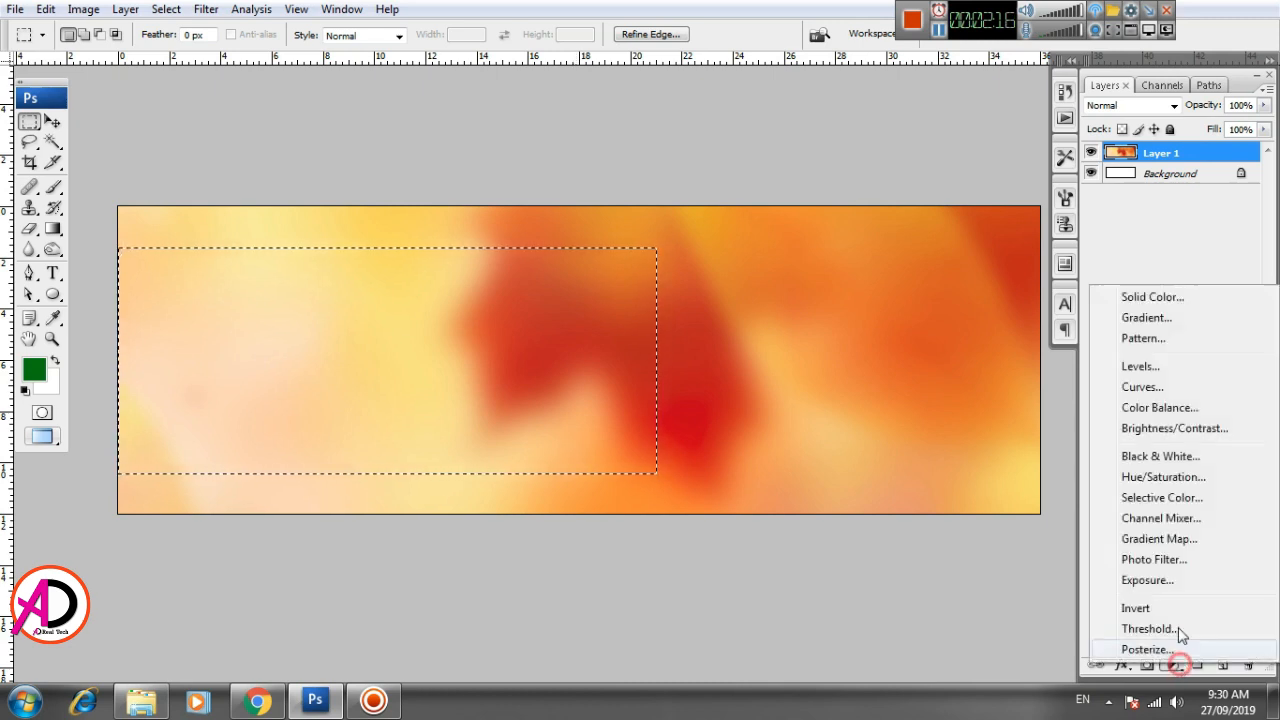
left_click(1130, 316)
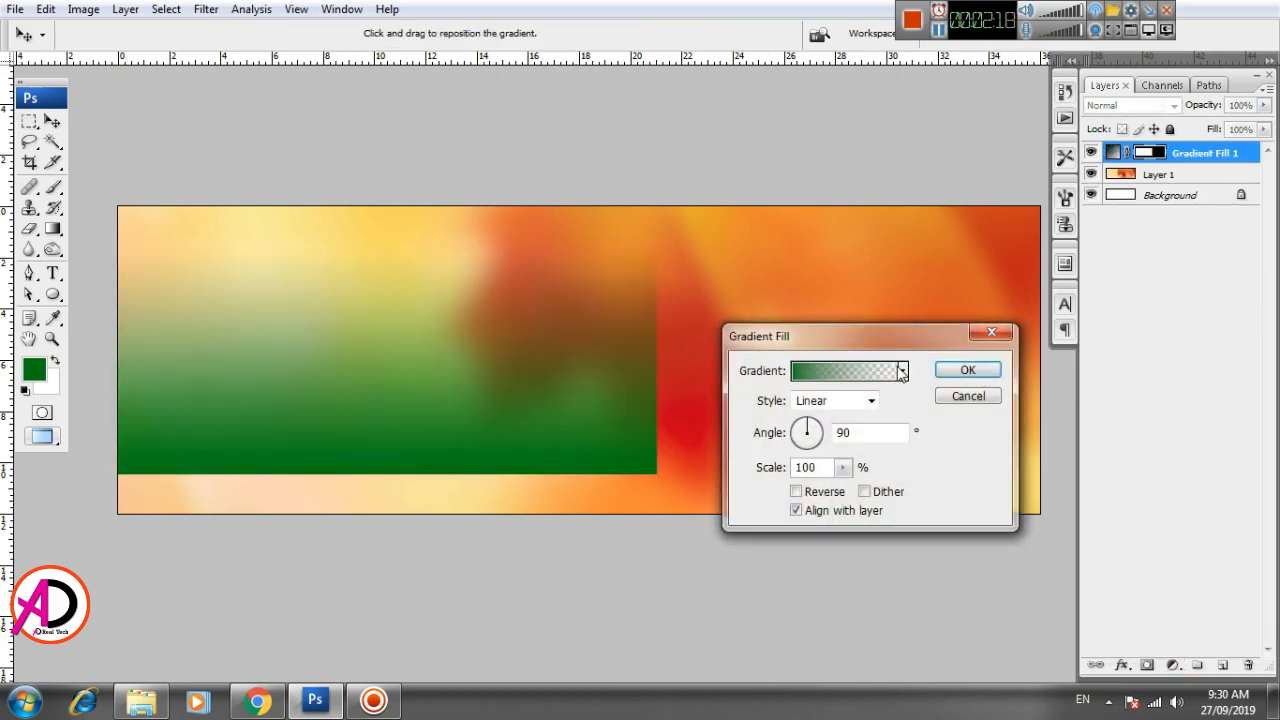
left_click(901, 371)
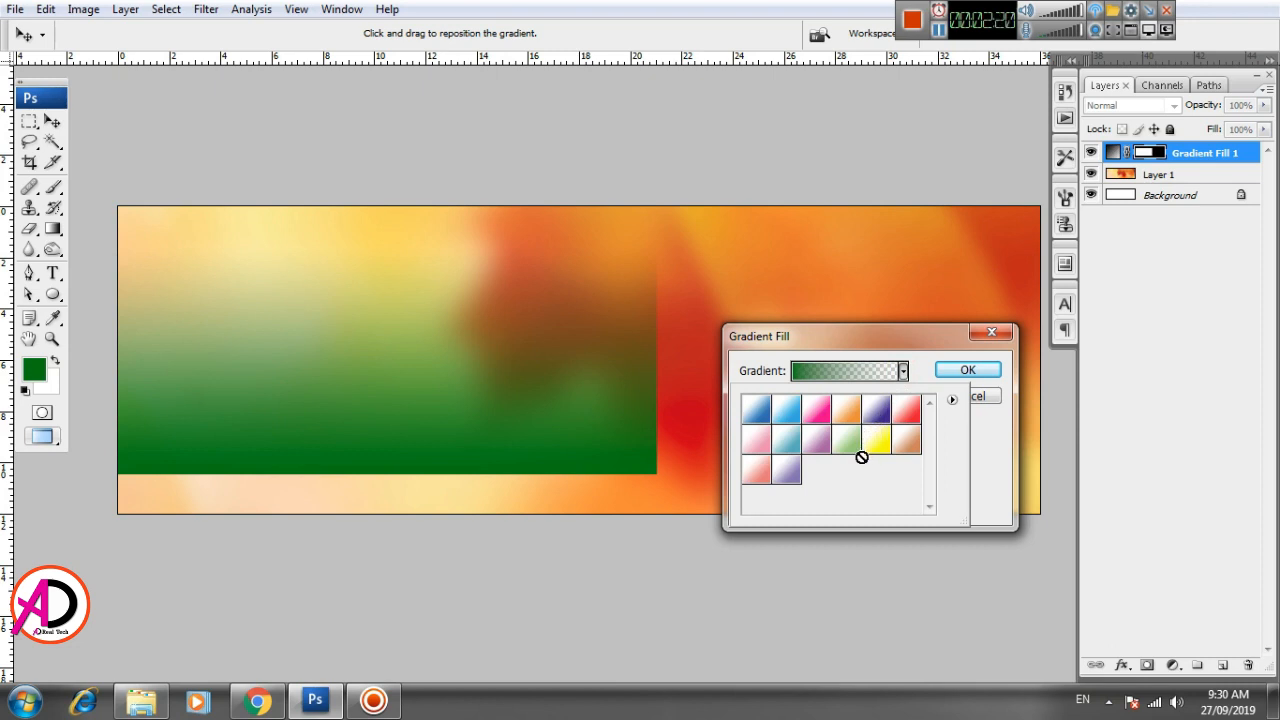
left_click(758, 441)
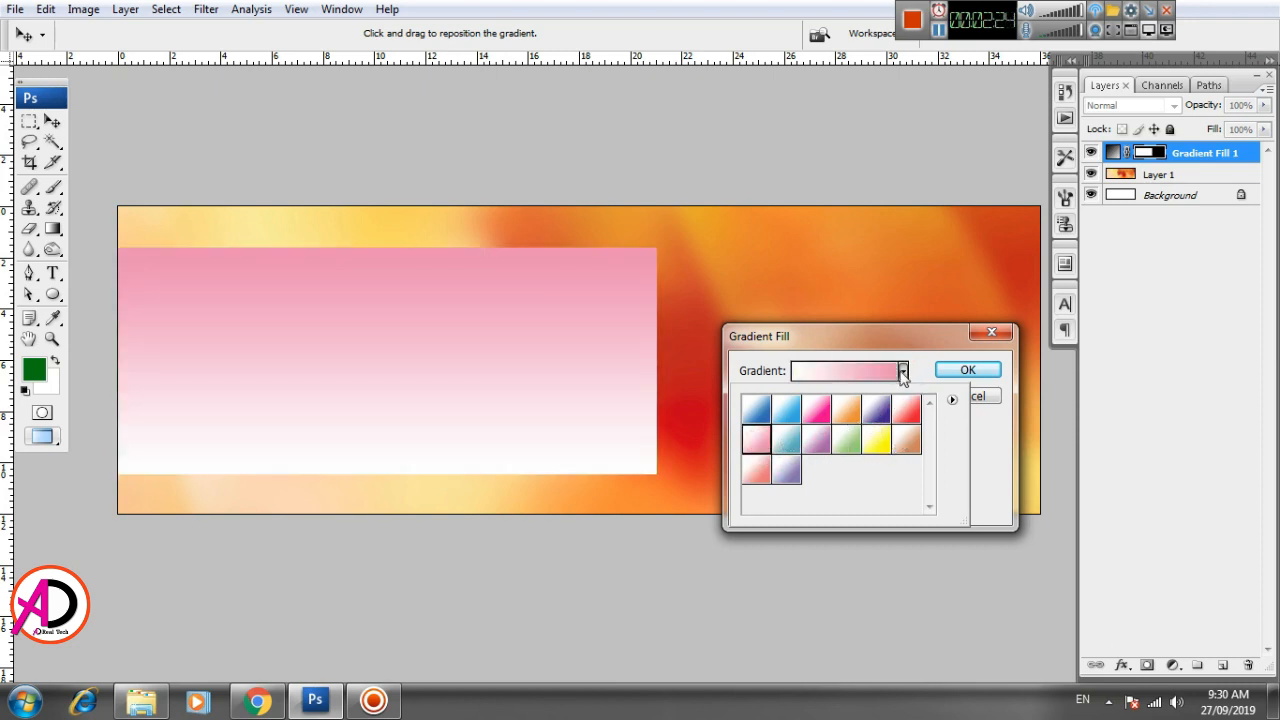
left_click(866, 374)
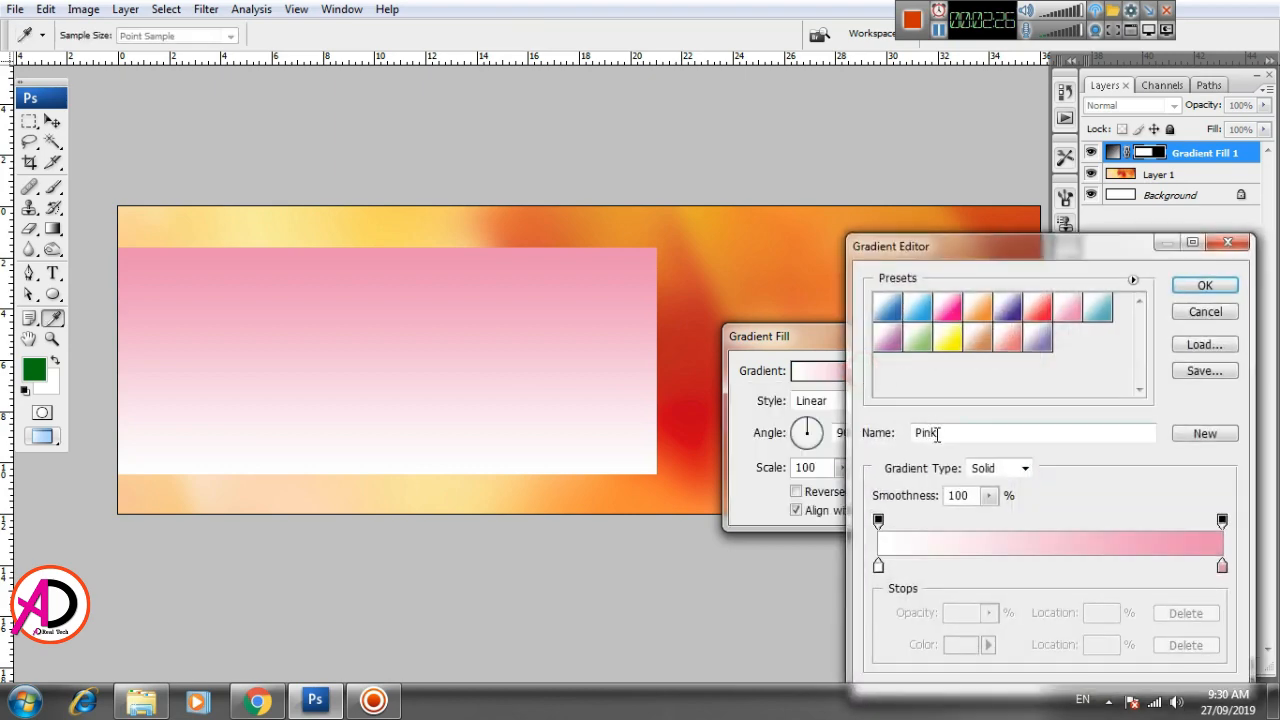
left_click(1209, 314)
Set the gradient fill's angle to 180° and its scale to 150%, and apply it
mouse_move(810, 428)
left_mouse_down()
mouse_move(822, 443)
mouse_move(797, 417)
mouse_move(798, 438)
left_mouse_up()
type("180")
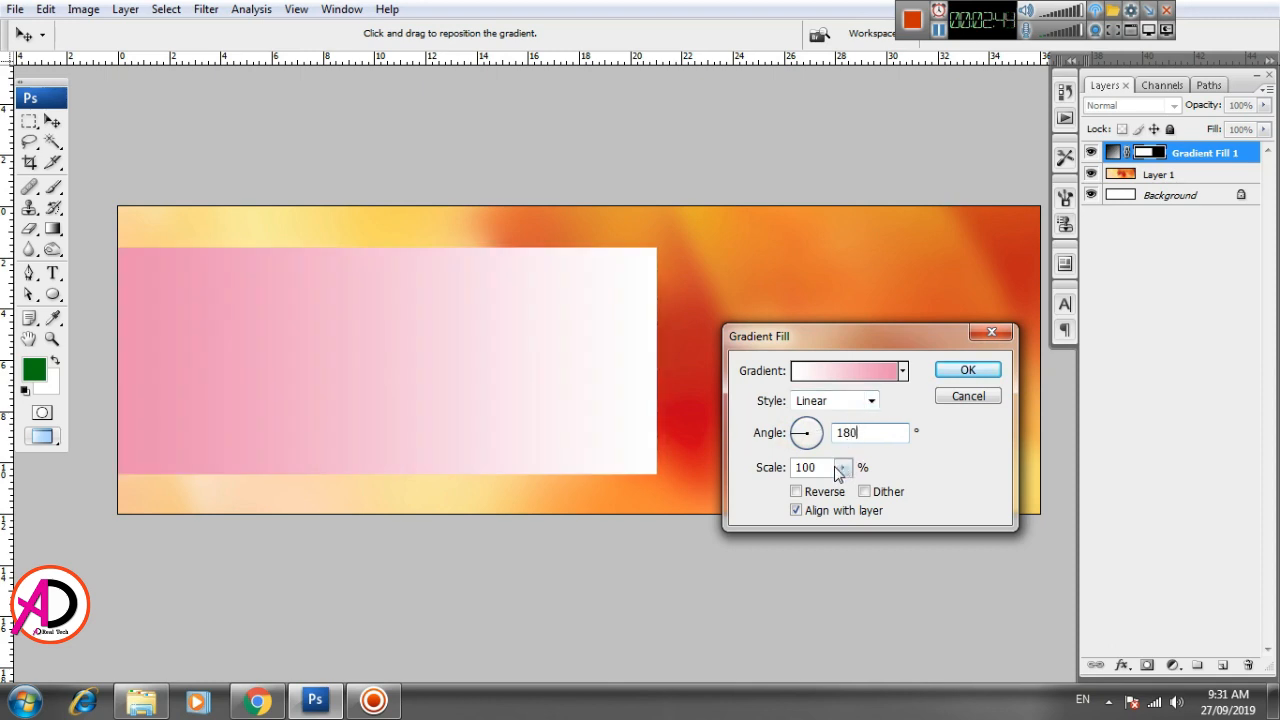
left_click(842, 467)
left_click_drag(846, 491, 897, 500)
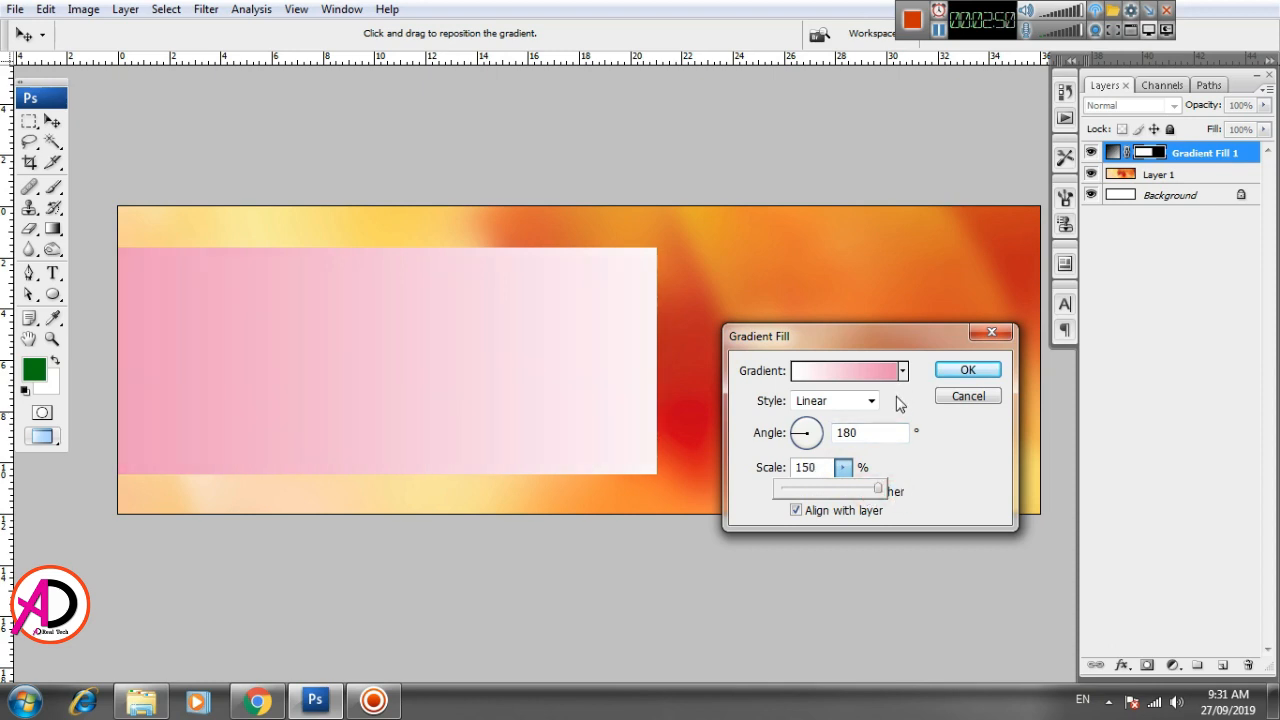
left_click(958, 372)
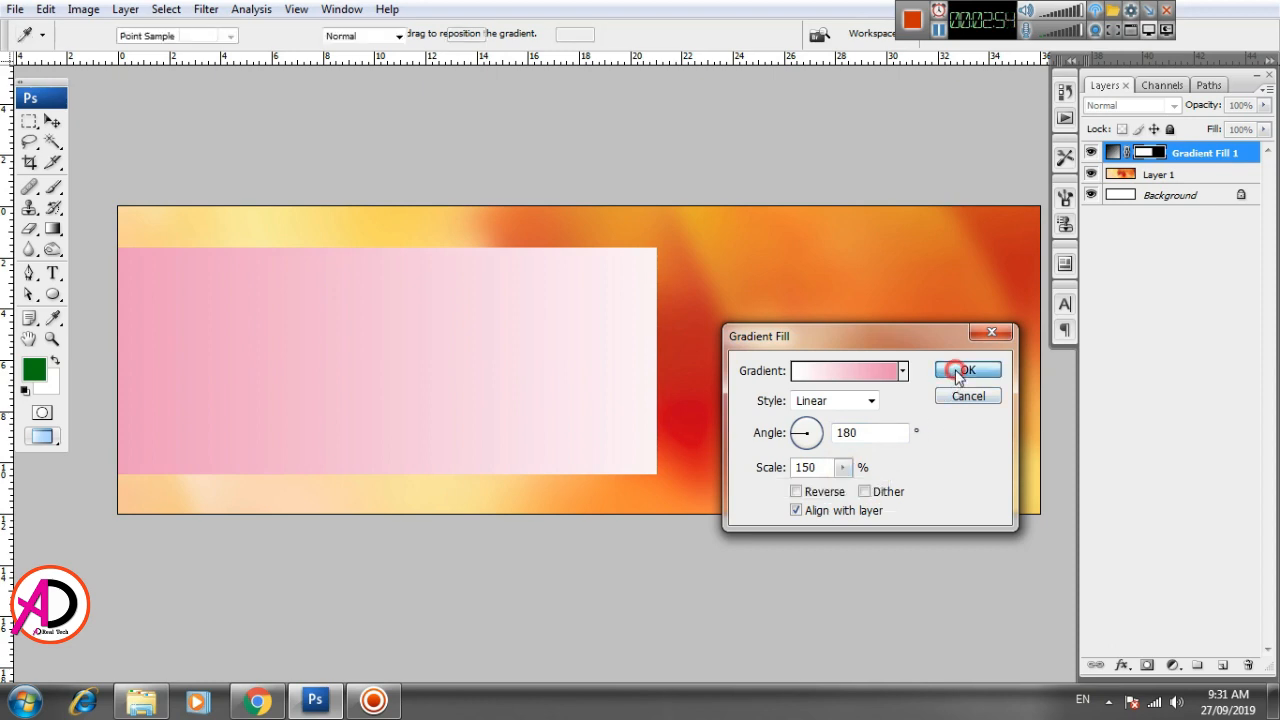
left_click(958, 372)
Lower the gradient fill layer's opacity to 58%
key("m")
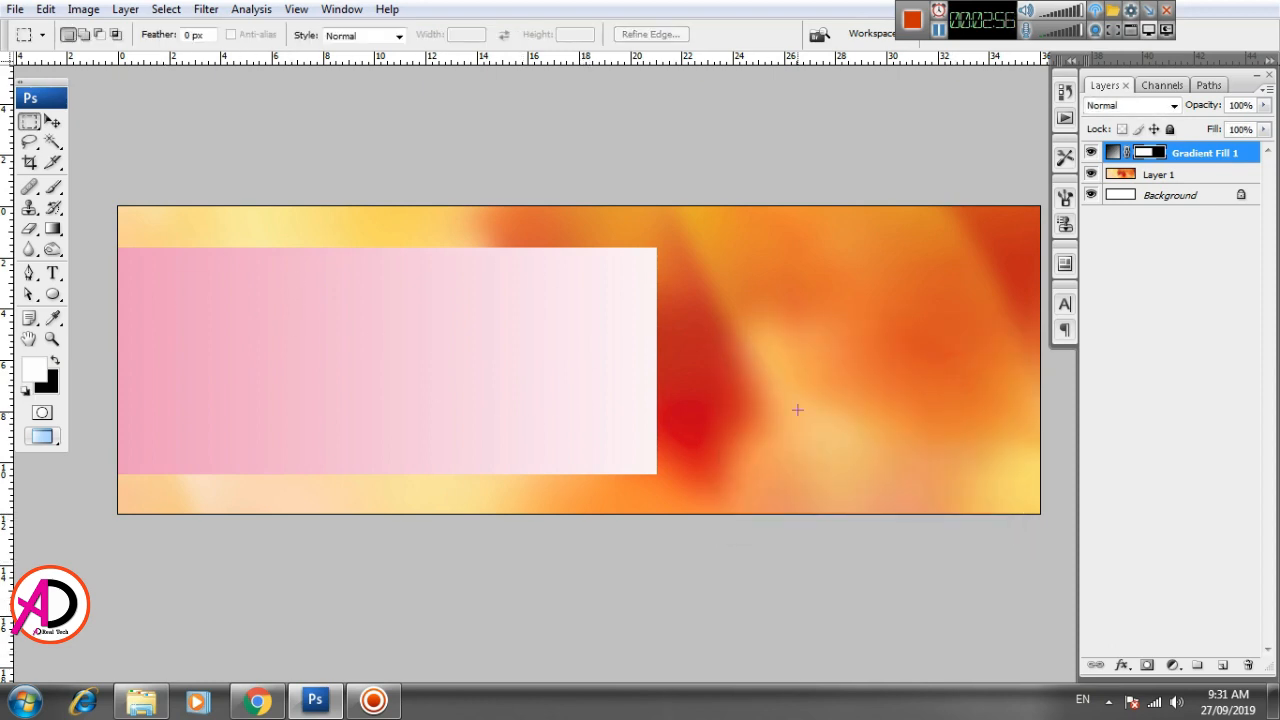
left_click(1264, 105)
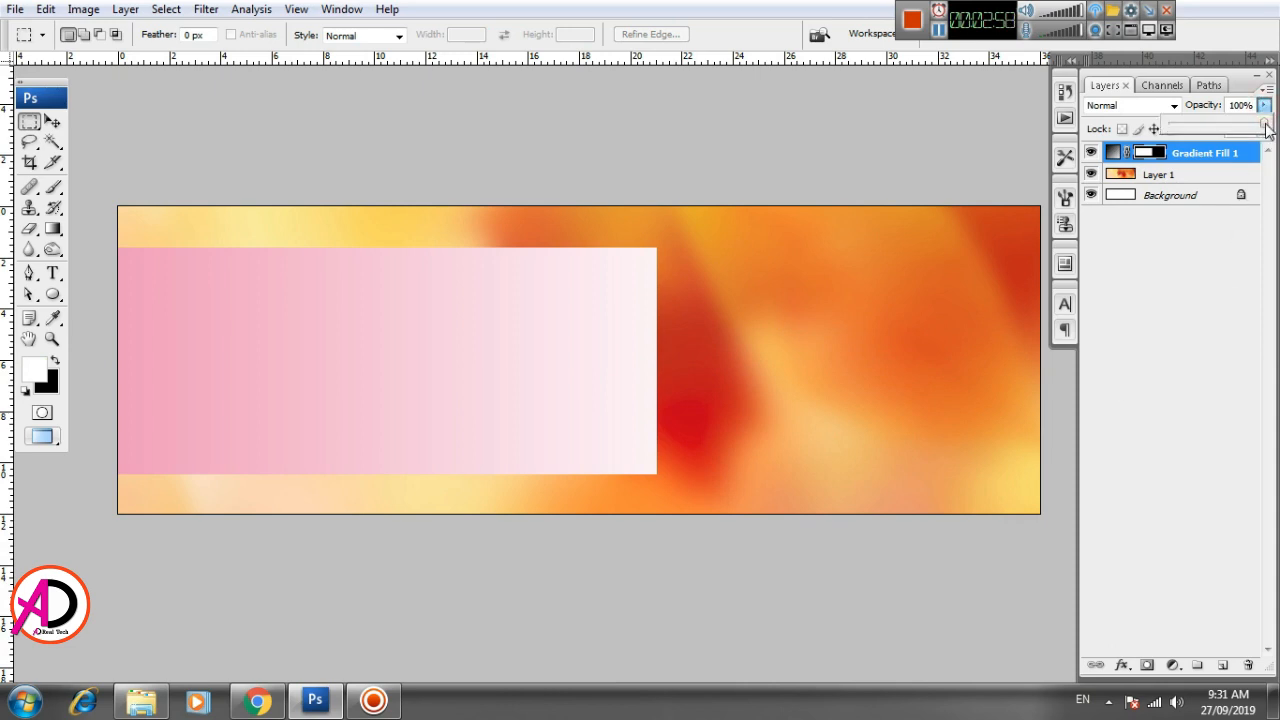
left_click_drag(1266, 128, 1225, 130)
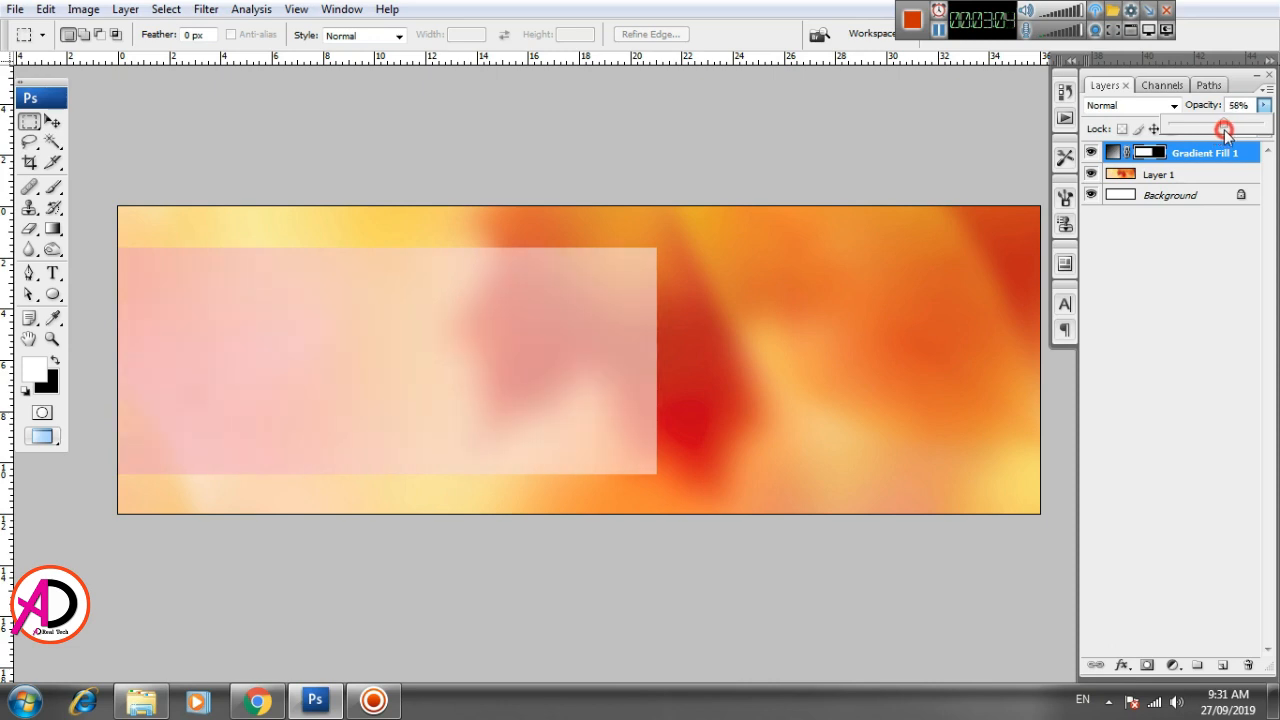
With Layer 1 active, select a full-height strip about 6 inches wide across the pink panel's right end and feather it by 50 pixels
left_click(53, 121)
left_click(368, 354)
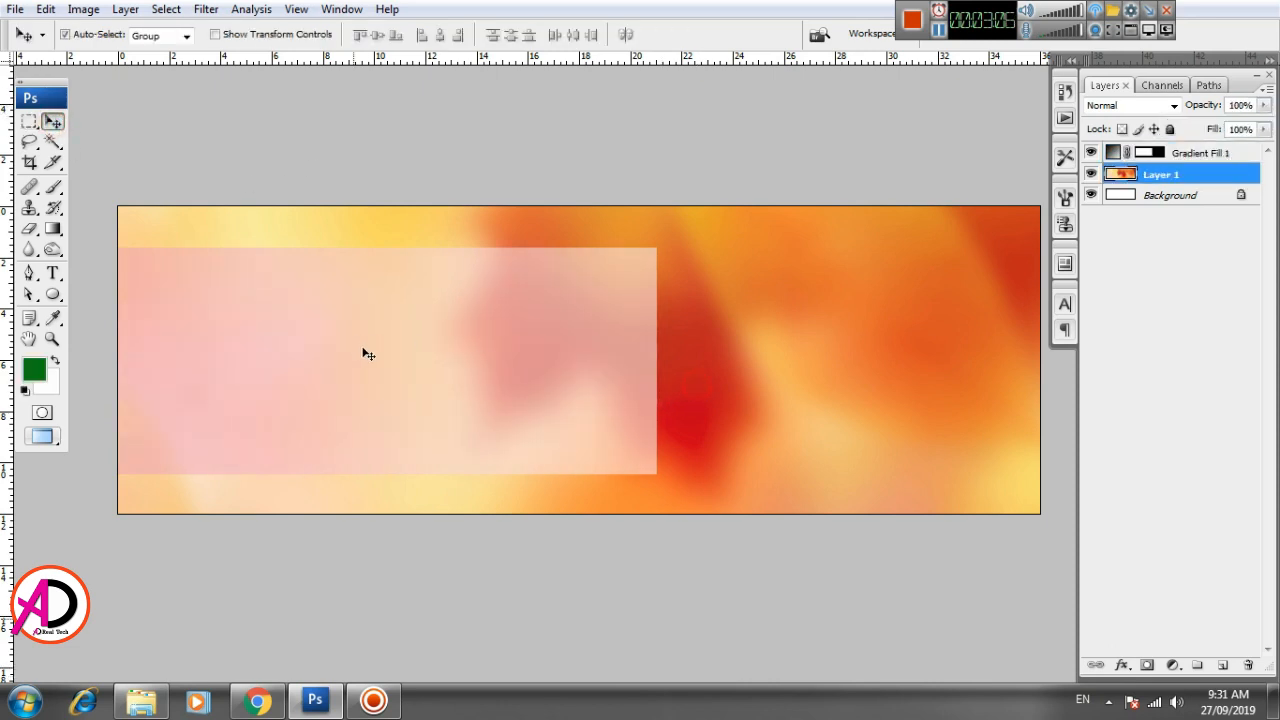
left_click(29, 121)
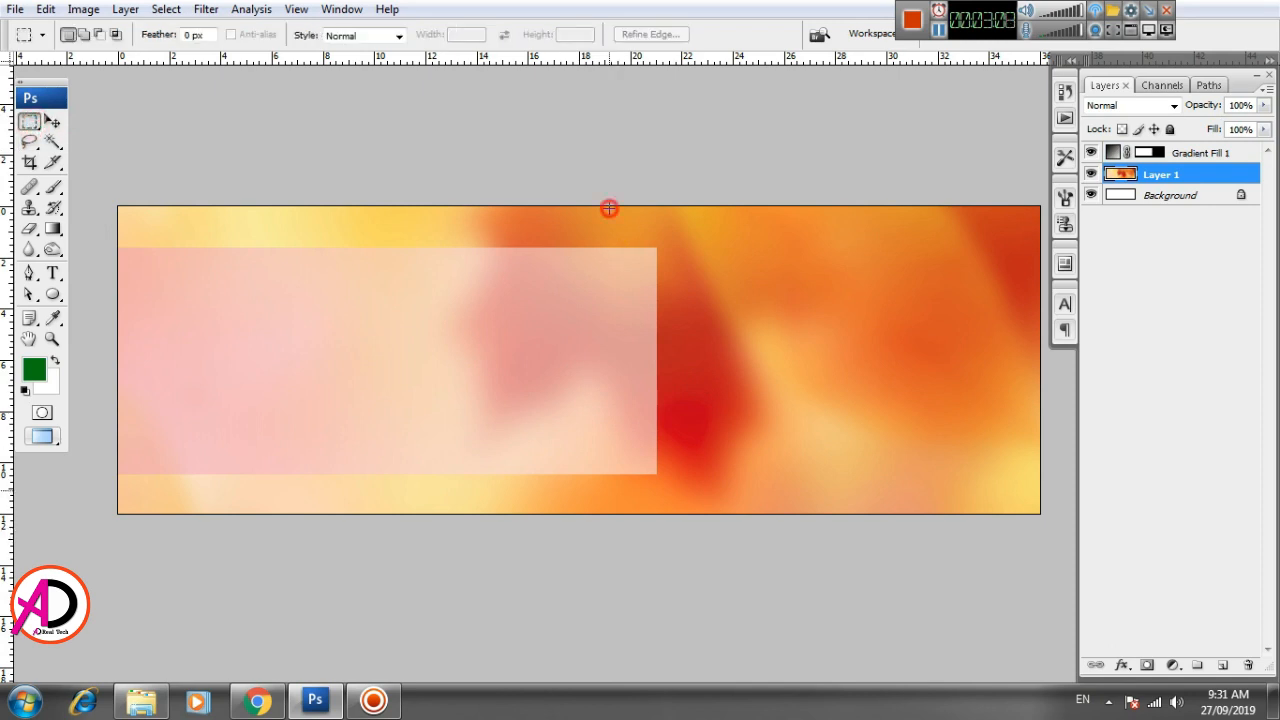
left_click_drag(609, 208, 754, 577)
right_click(704, 355)
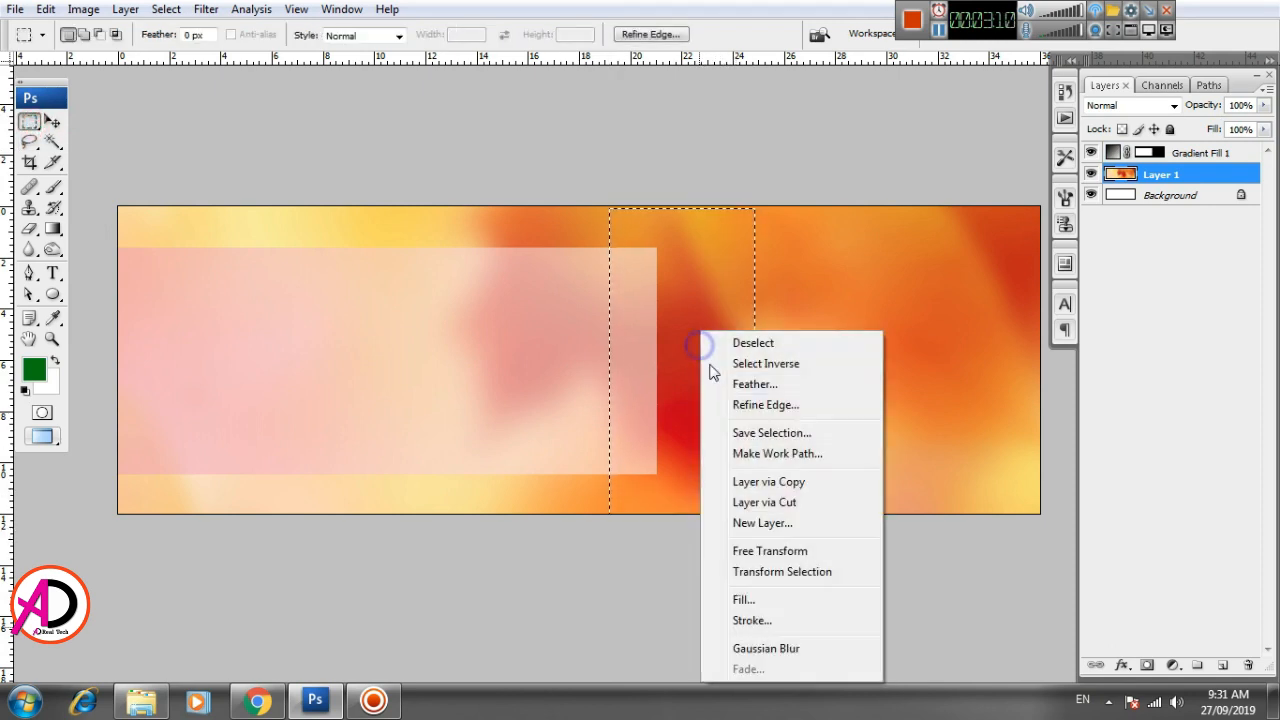
left_click(788, 383)
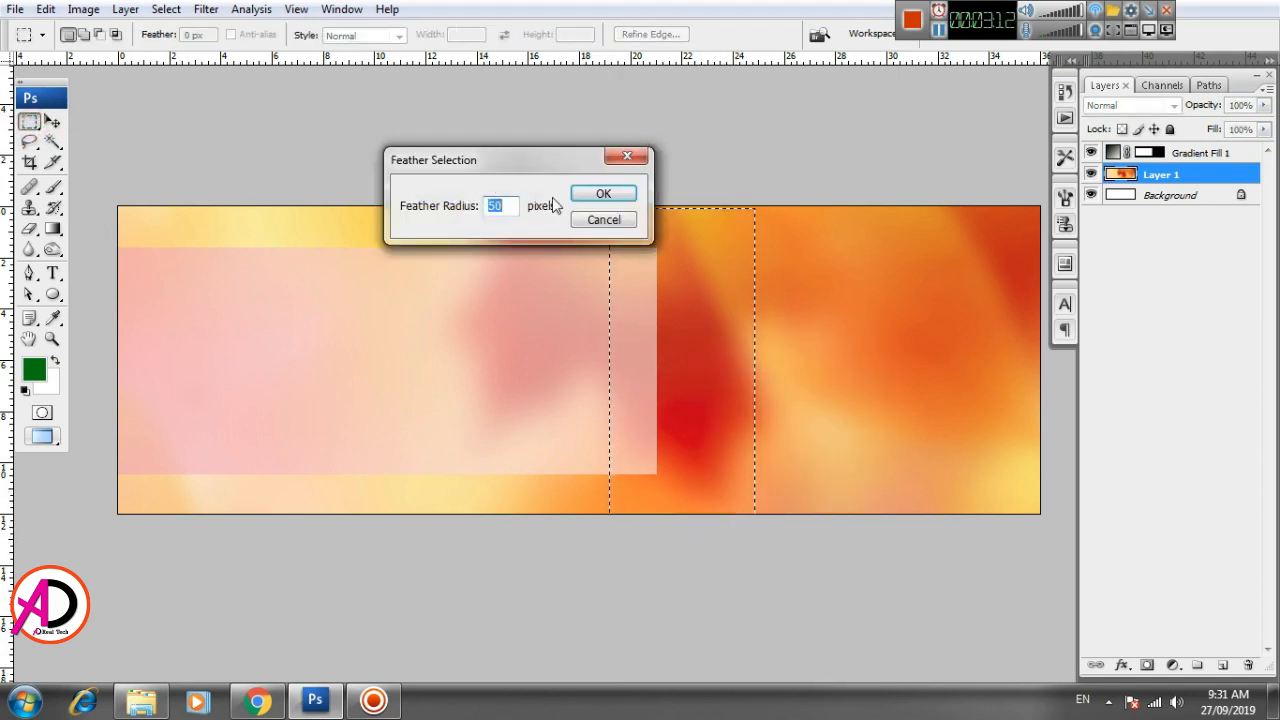
key("Return")
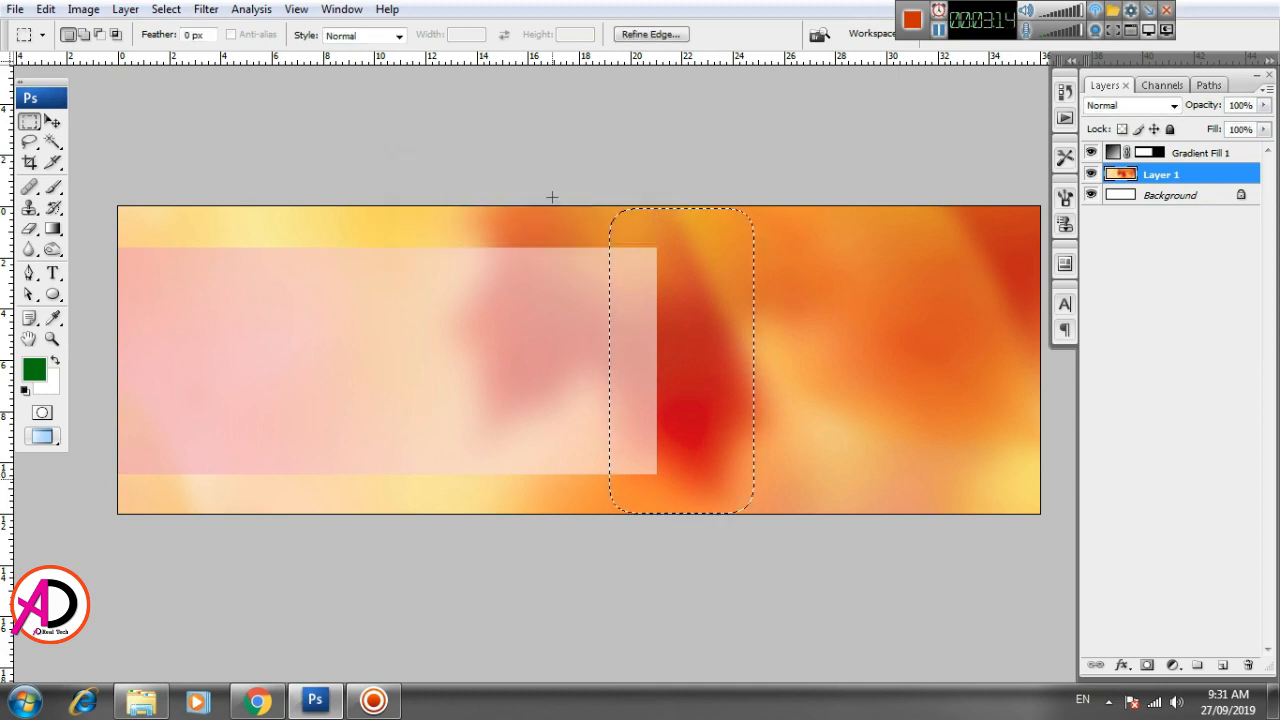
Try clearing the feathered strip from the leaves layer and from the gradient fill layer, undoing each attempt
key("Delete")
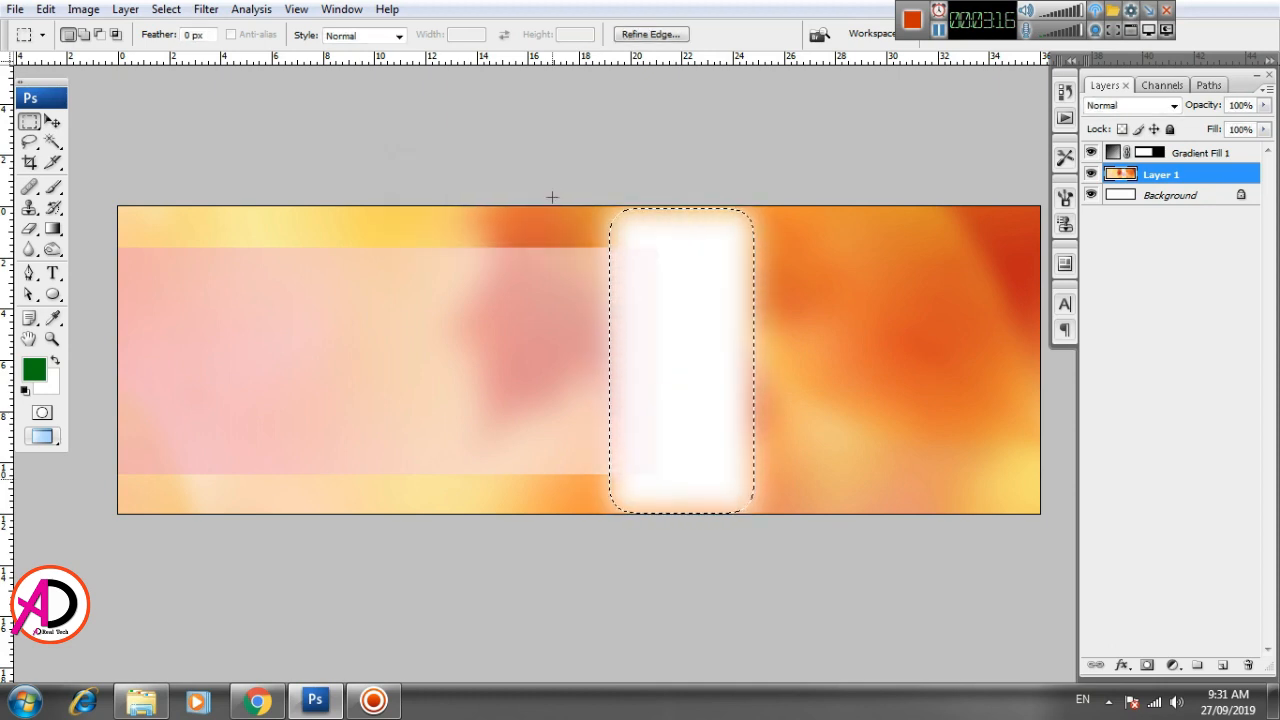
key("ctrl+z")
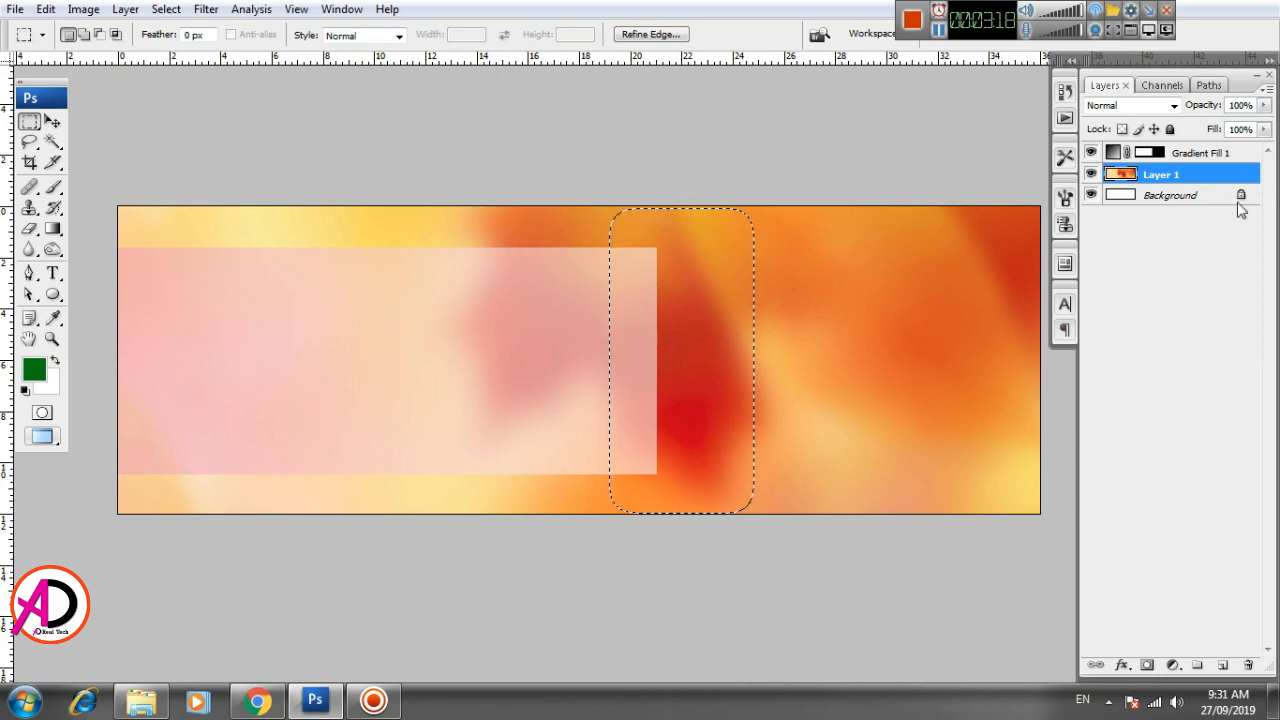
left_click(1255, 156)
key("5")
key("8")
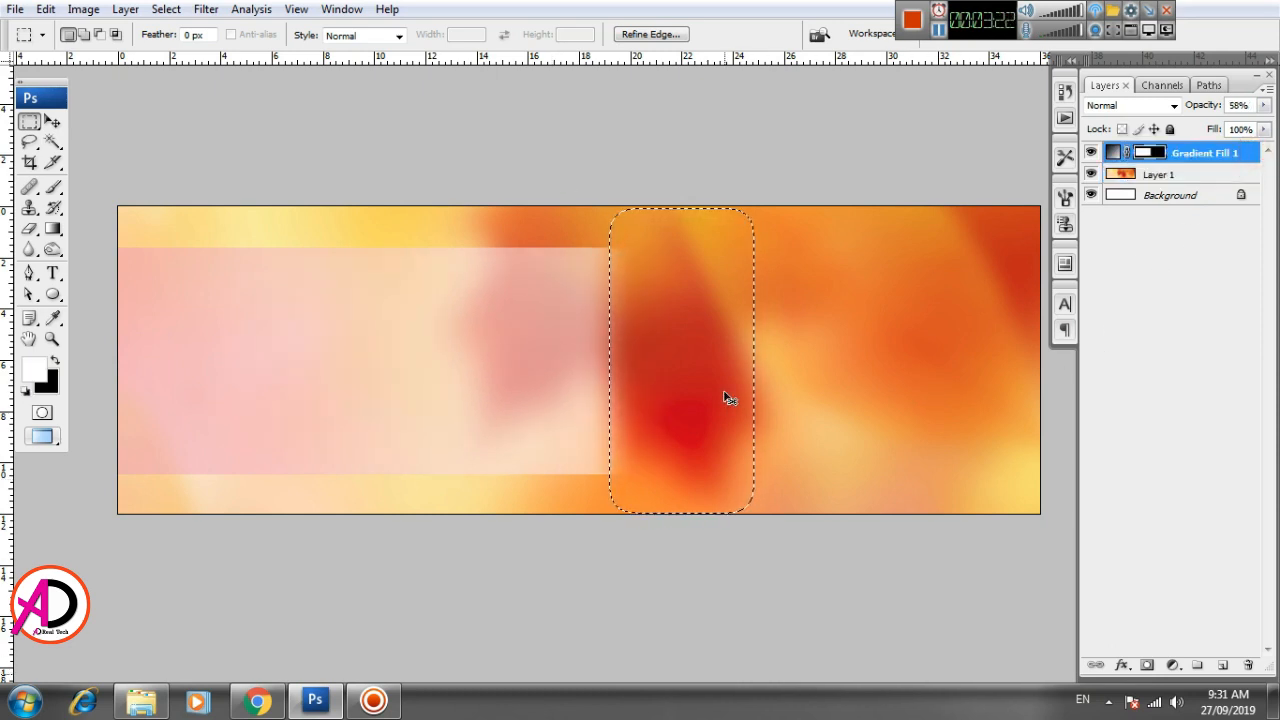
key("ctrl+d")
scroll(653, 404, "down", 2)
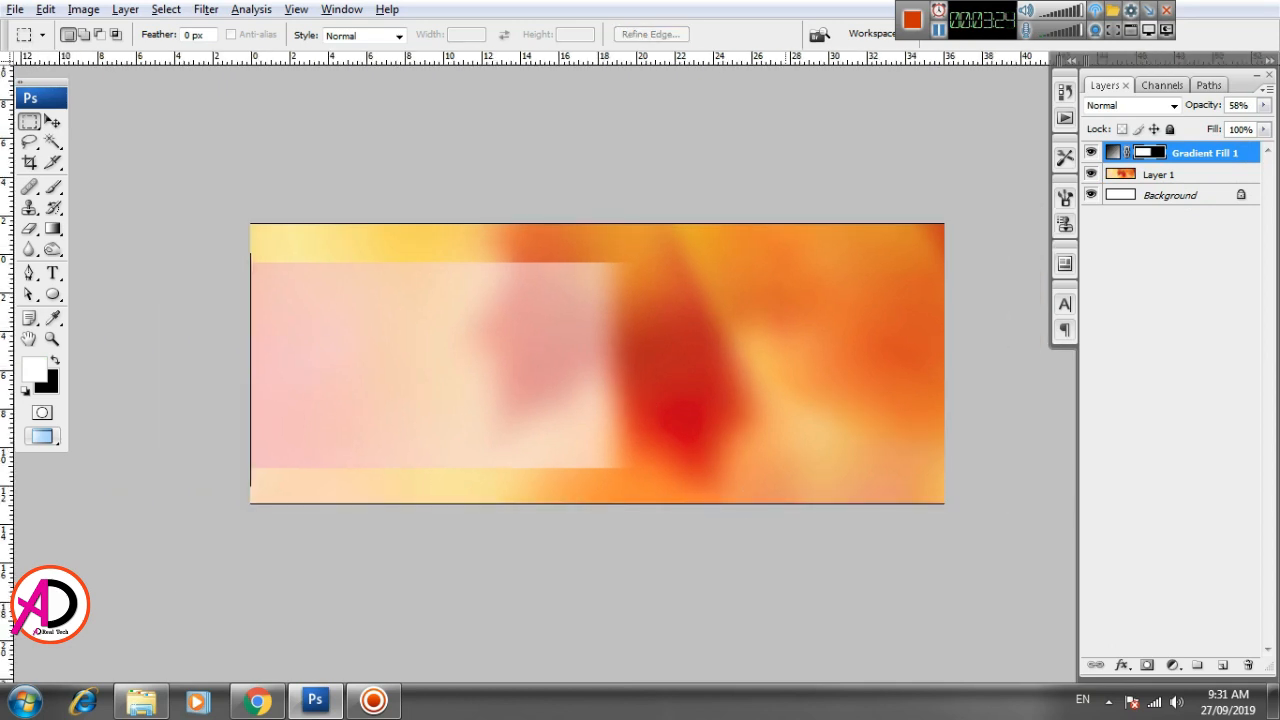
scroll(653, 404, "up", 1)
key("ctrl+z")
key("ctrl+alt+z")
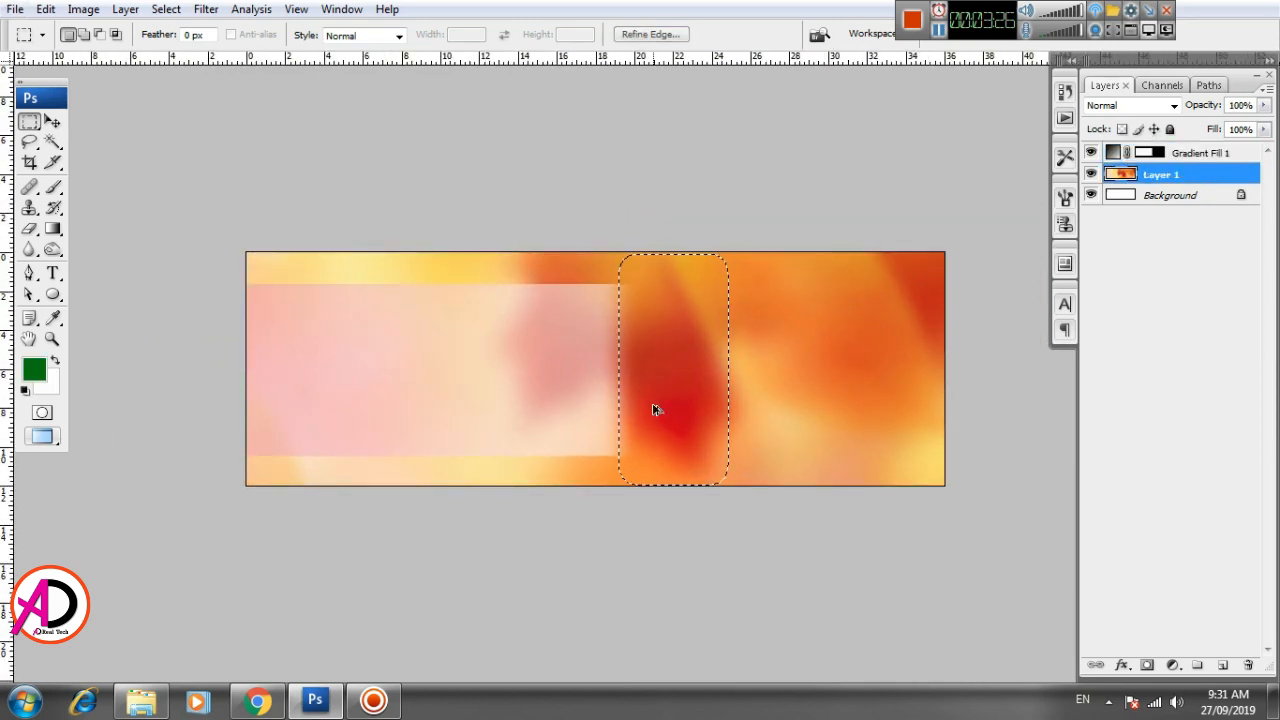
Feather the strip selection by a further 200 pixels and clear that area from the leaves layer
right_click(689, 357)
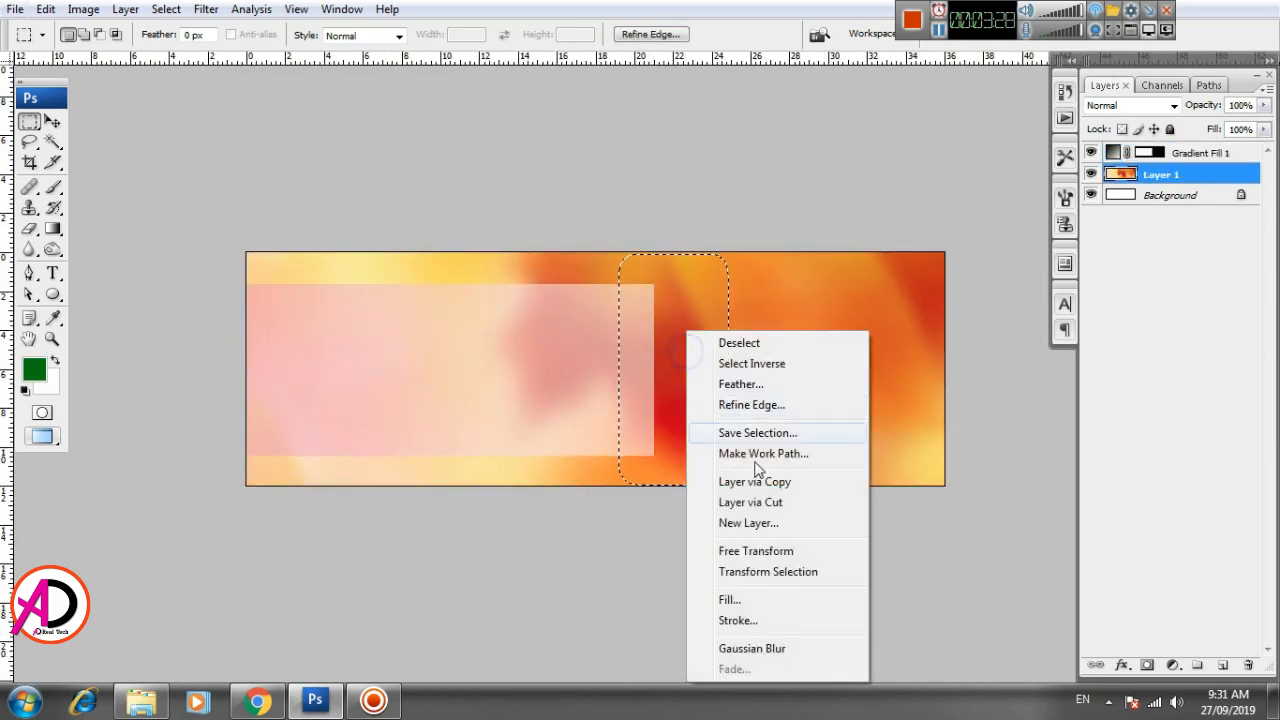
left_click(826, 392)
type("200")
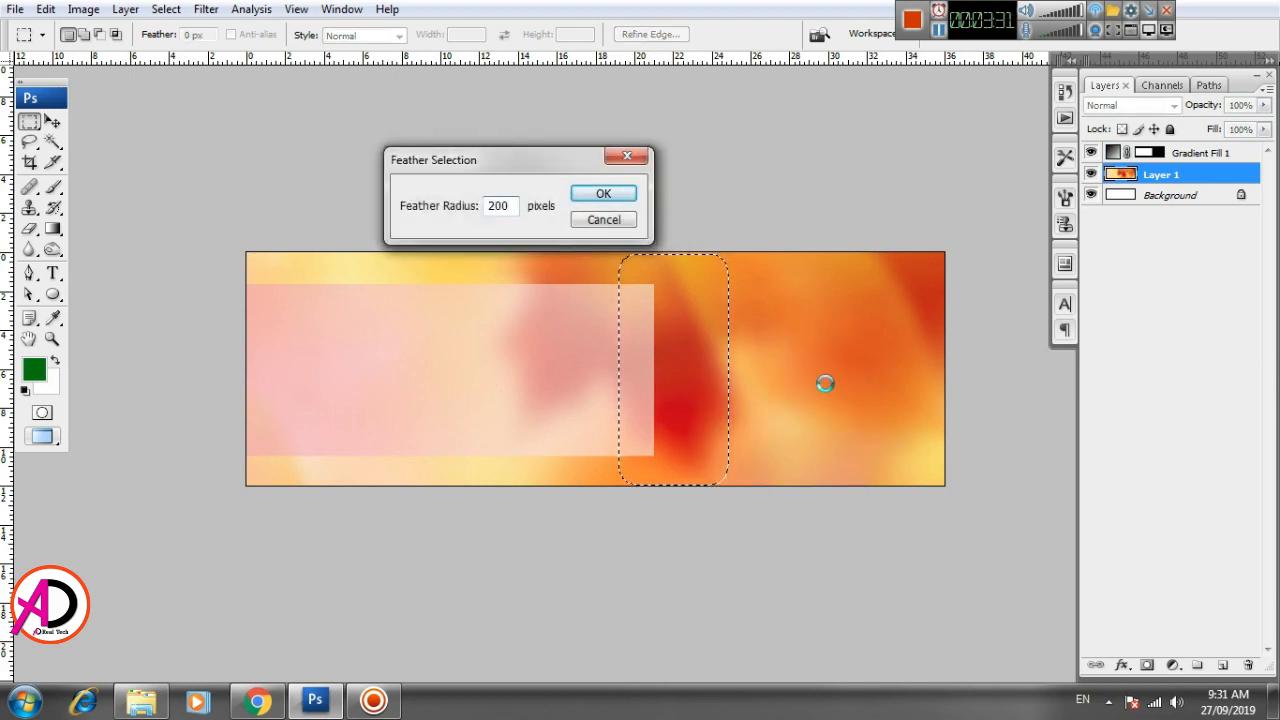
key("Return")
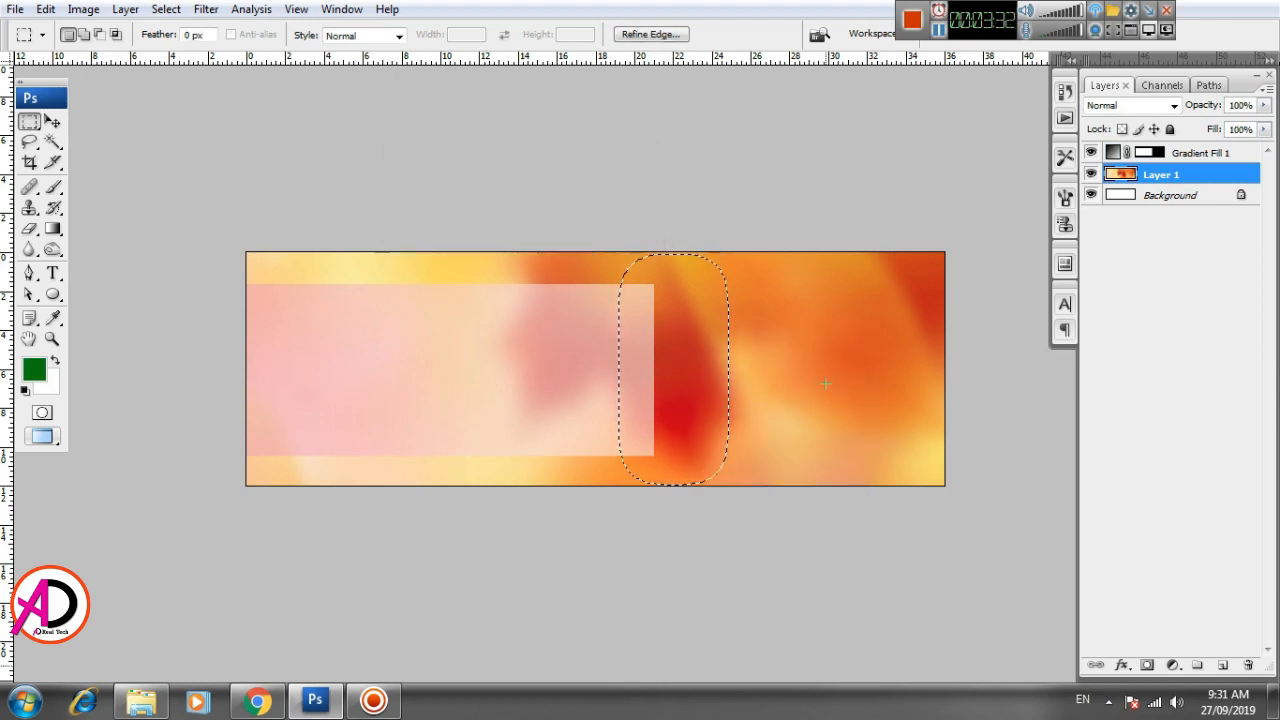
key("Delete")
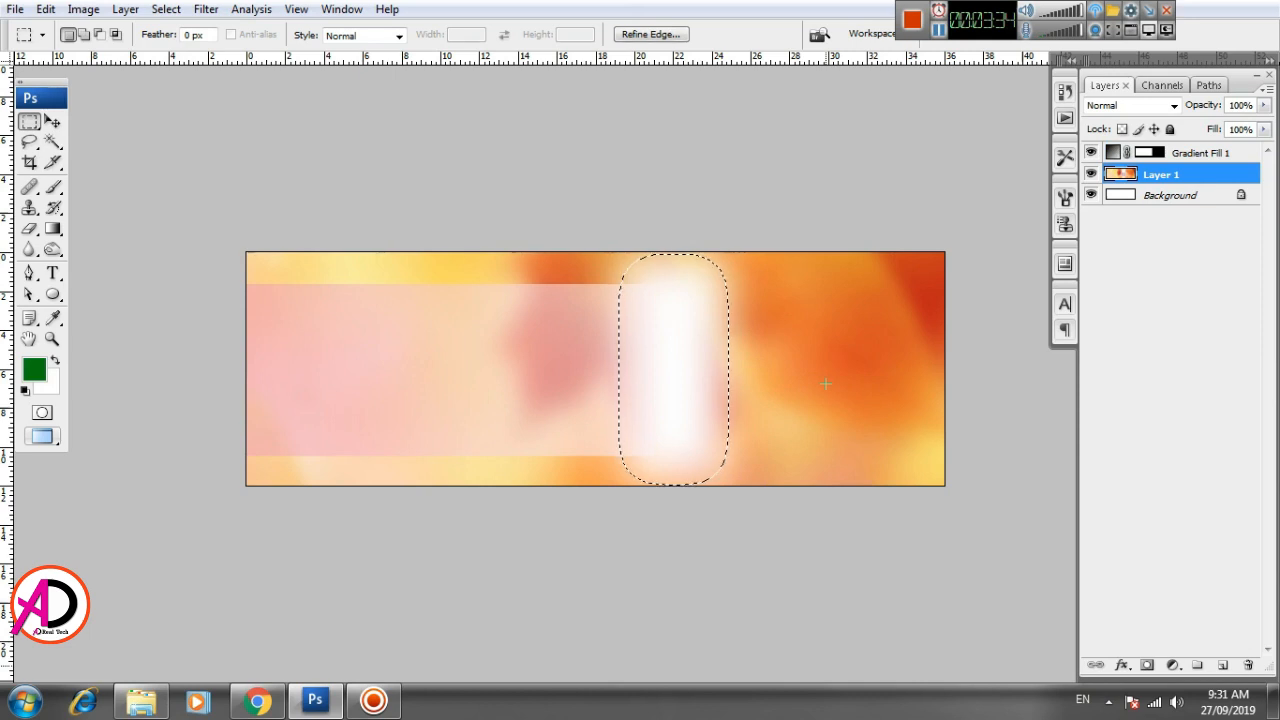
Undo the clearing on the leaves layer, clear the feathered strip from the gradient fill layer instead, and deselect
key("ctrl+z")
left_click(1215, 152)
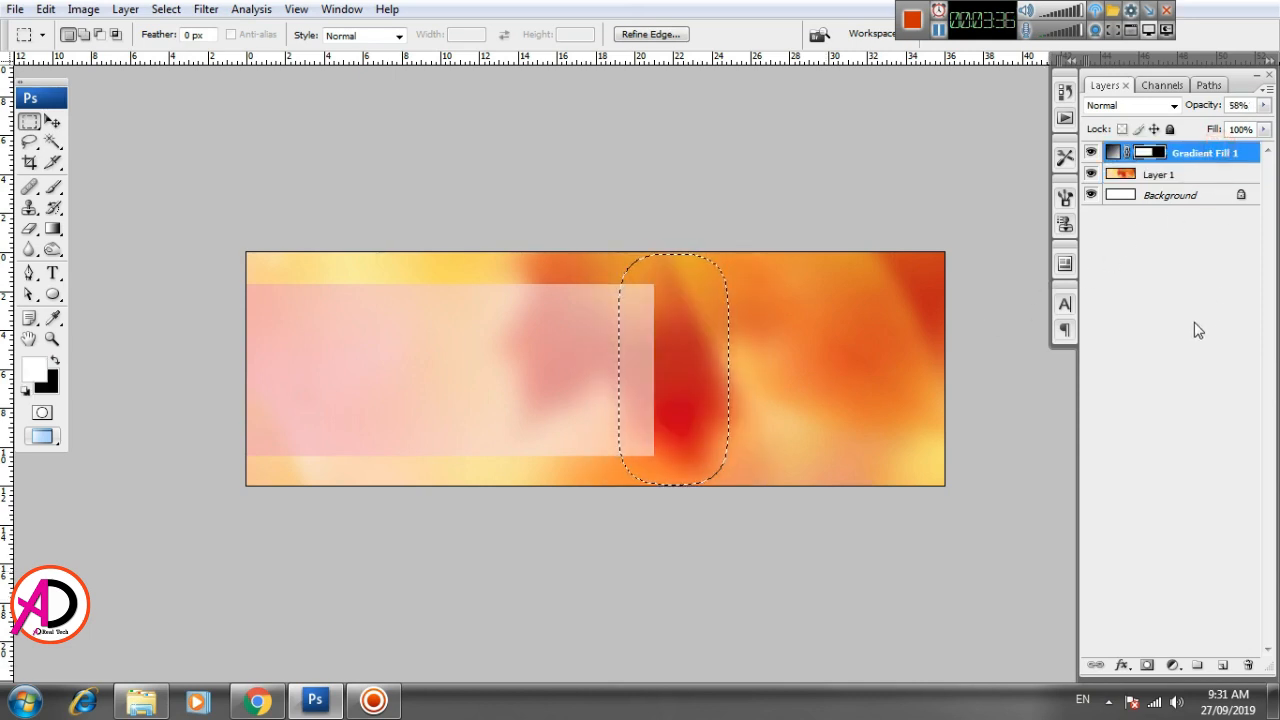
key("Delete")
key("Delete")
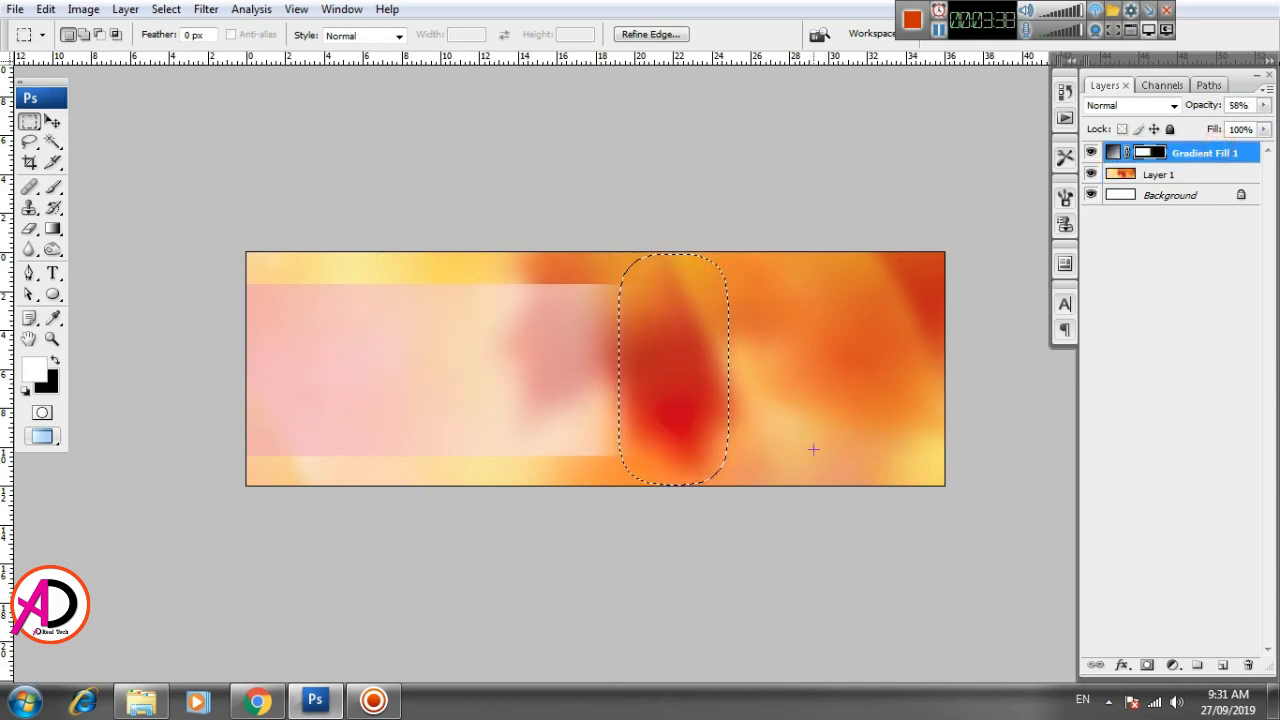
key("ctrl+d")
scroll(571, 419, "down", 6)
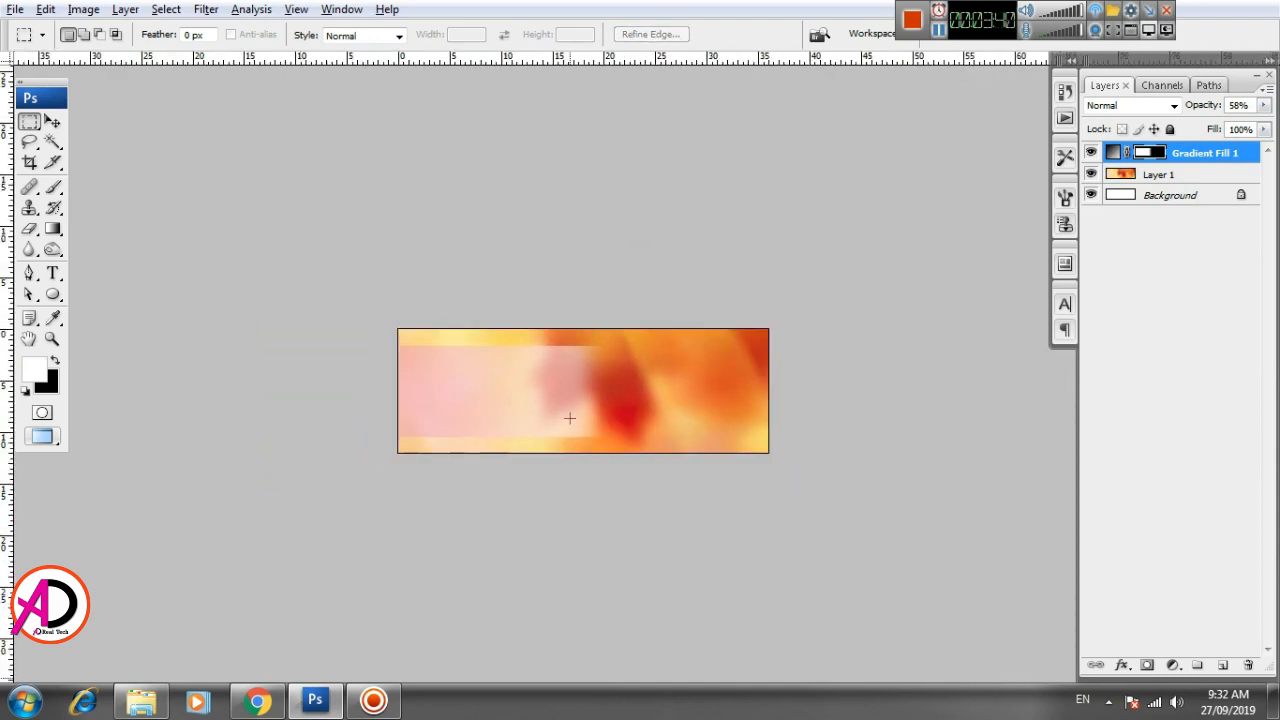
scroll(571, 419, "up", 6)
key("alt+space")
left_click_drag(673, 438, 656, 431)
scroll(655, 430, "up", 1)
scroll(655, 430, "down", 1)
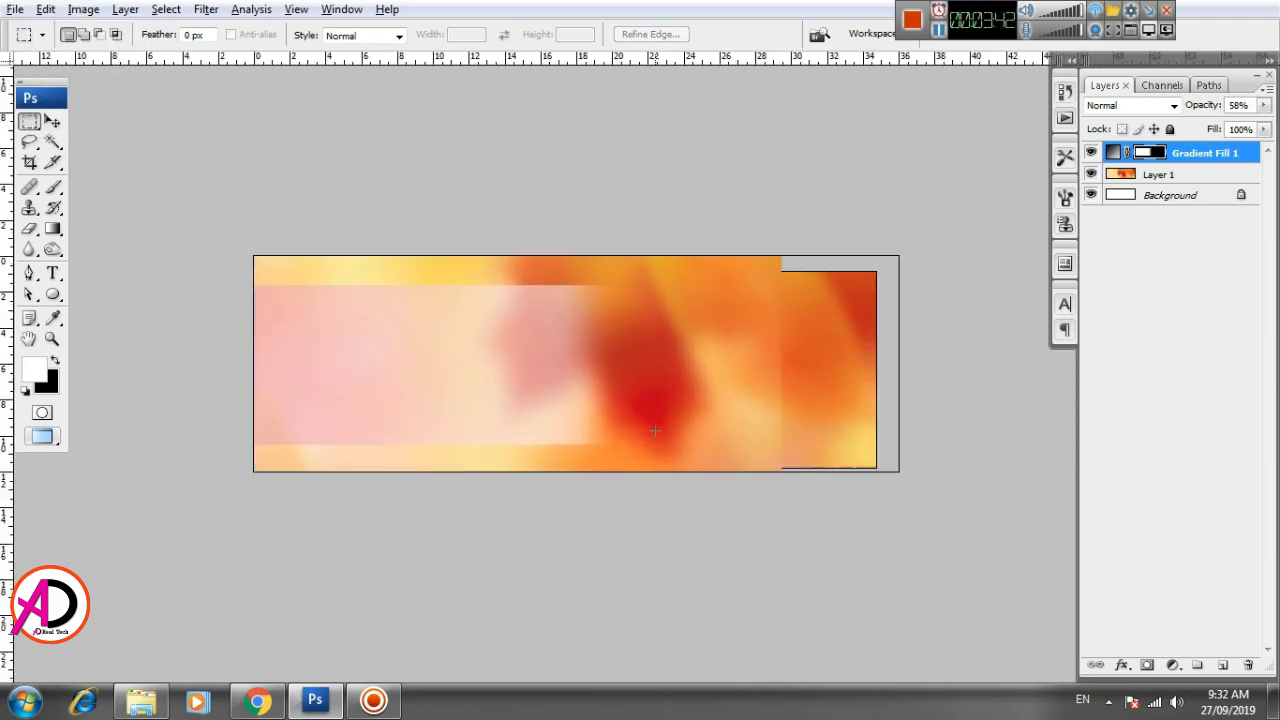
scroll(655, 430, "up", 1)
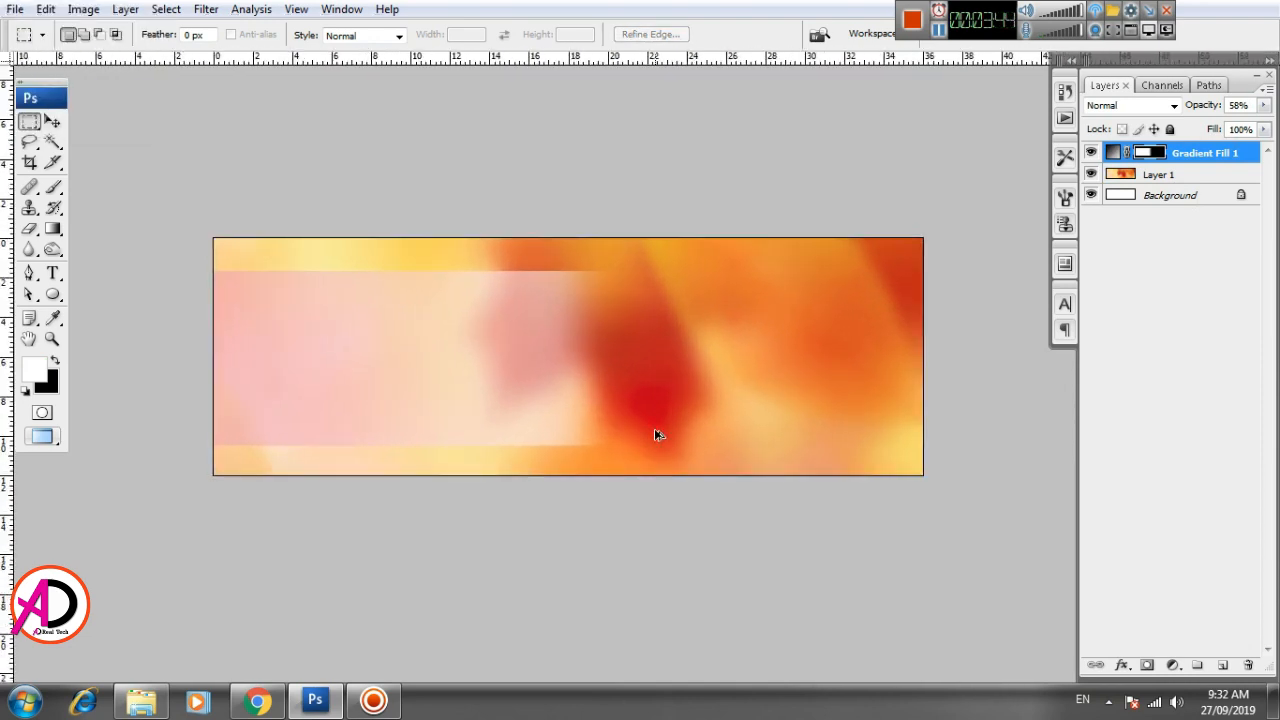
Bring back the feathered strip selection, clear it again from the gradient fill layer to fade the panel's right end further, and deselect
key("ctrl+shift+d")
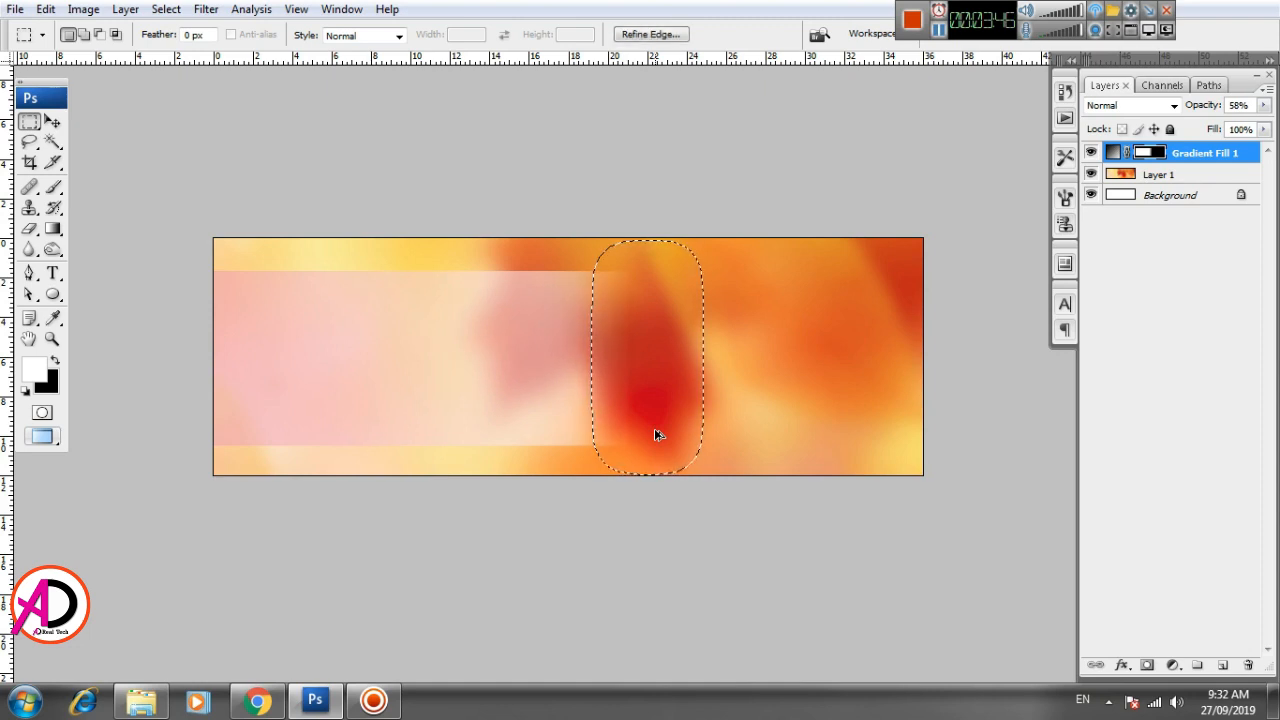
key("Delete")
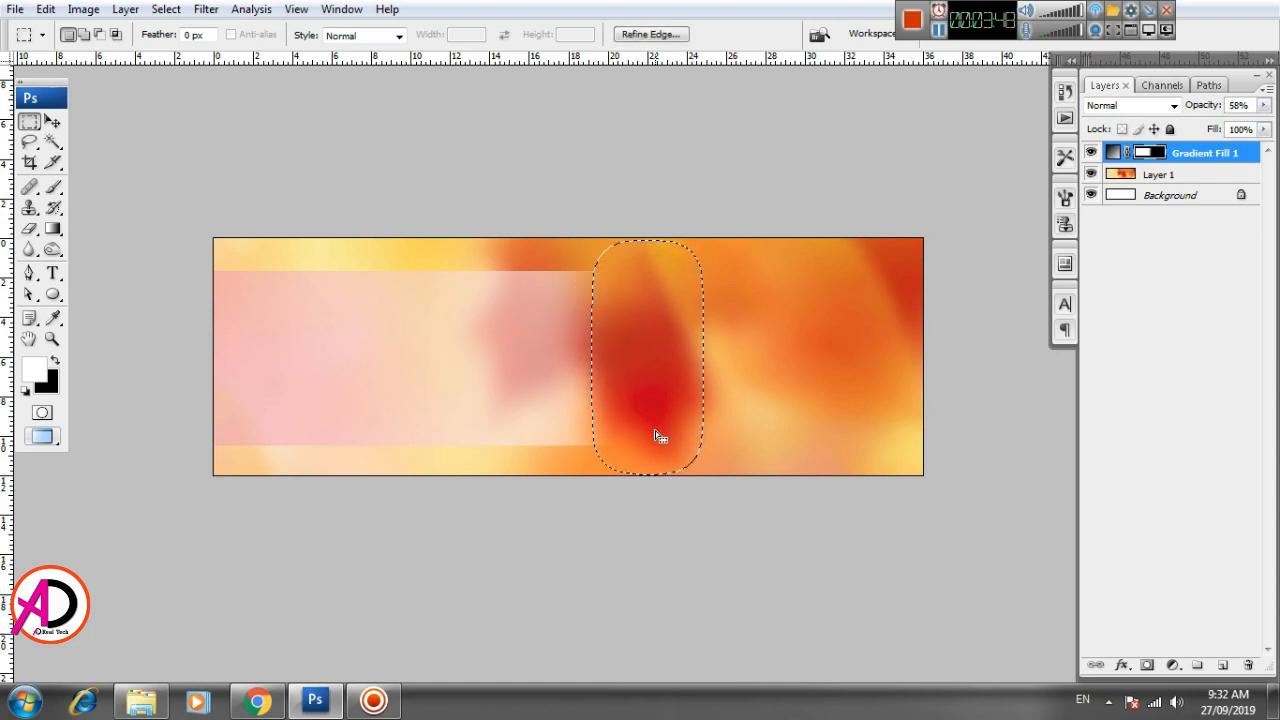
key("shift+Right")
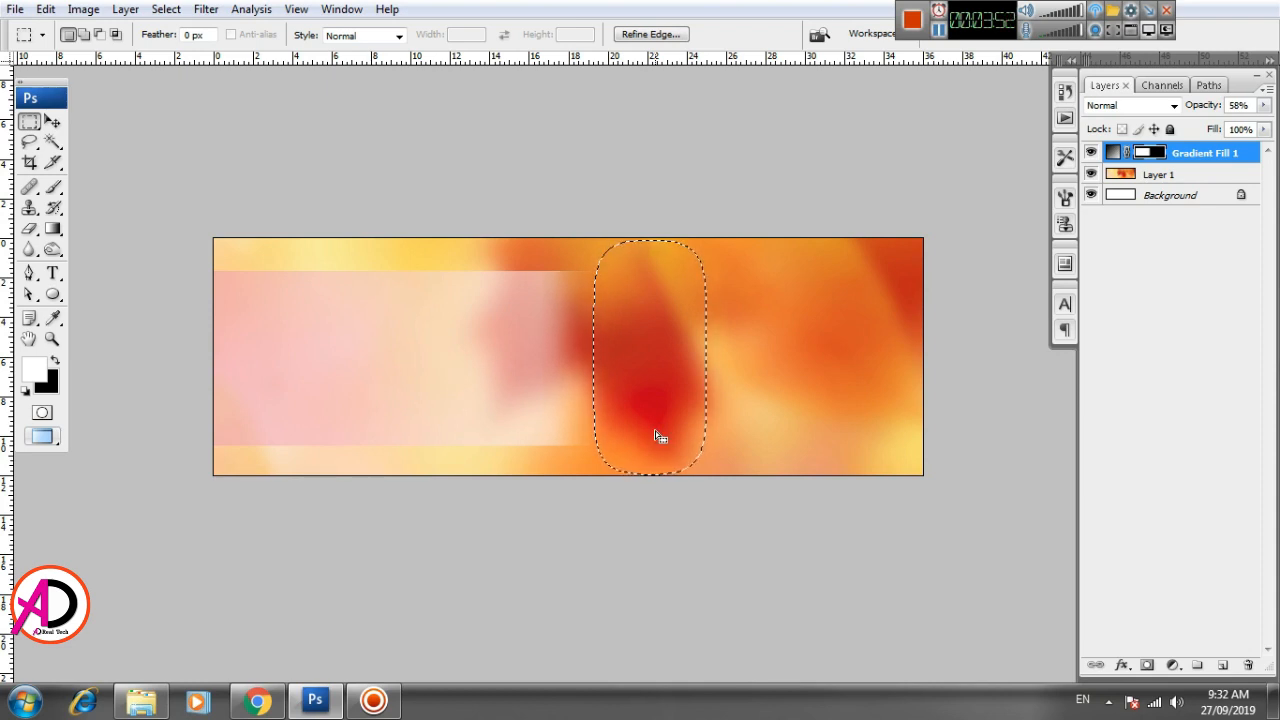
key("ctrl+d")
scroll(585, 419, "down", 4)
scroll(585, 419, "up", 4)
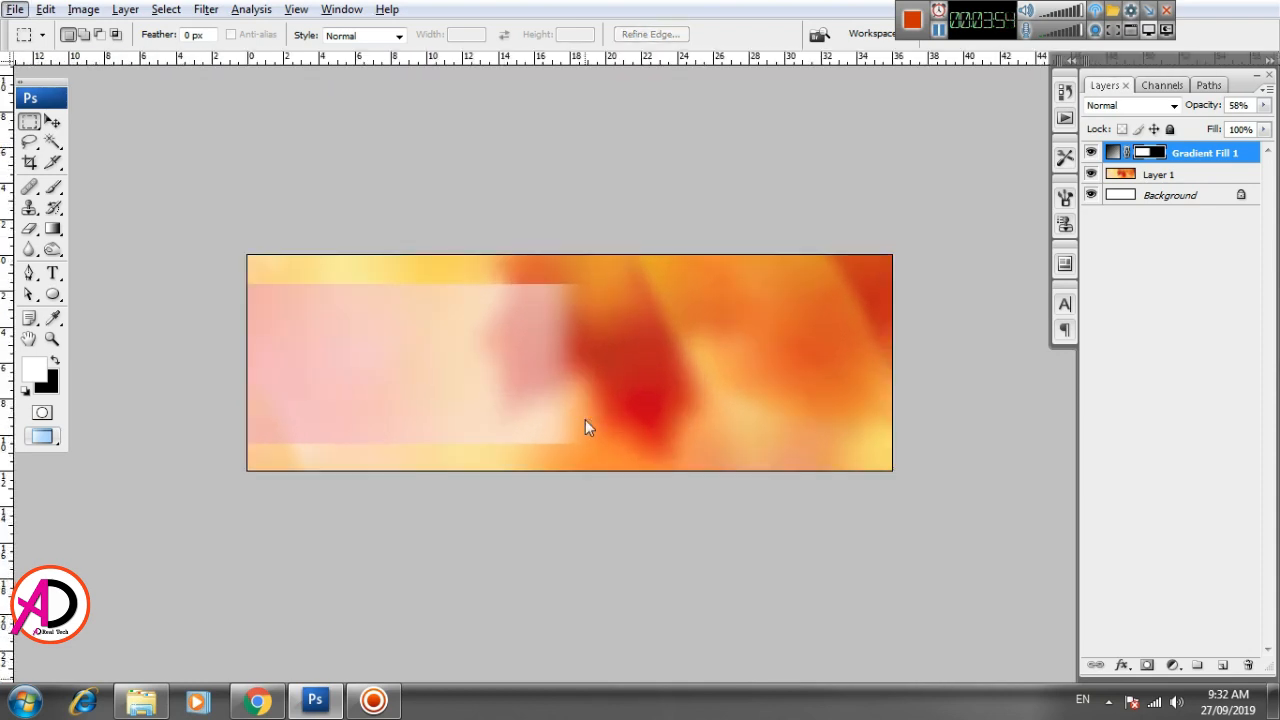
scroll(585, 419, "down", 2)
scroll(585, 419, "up", 1)
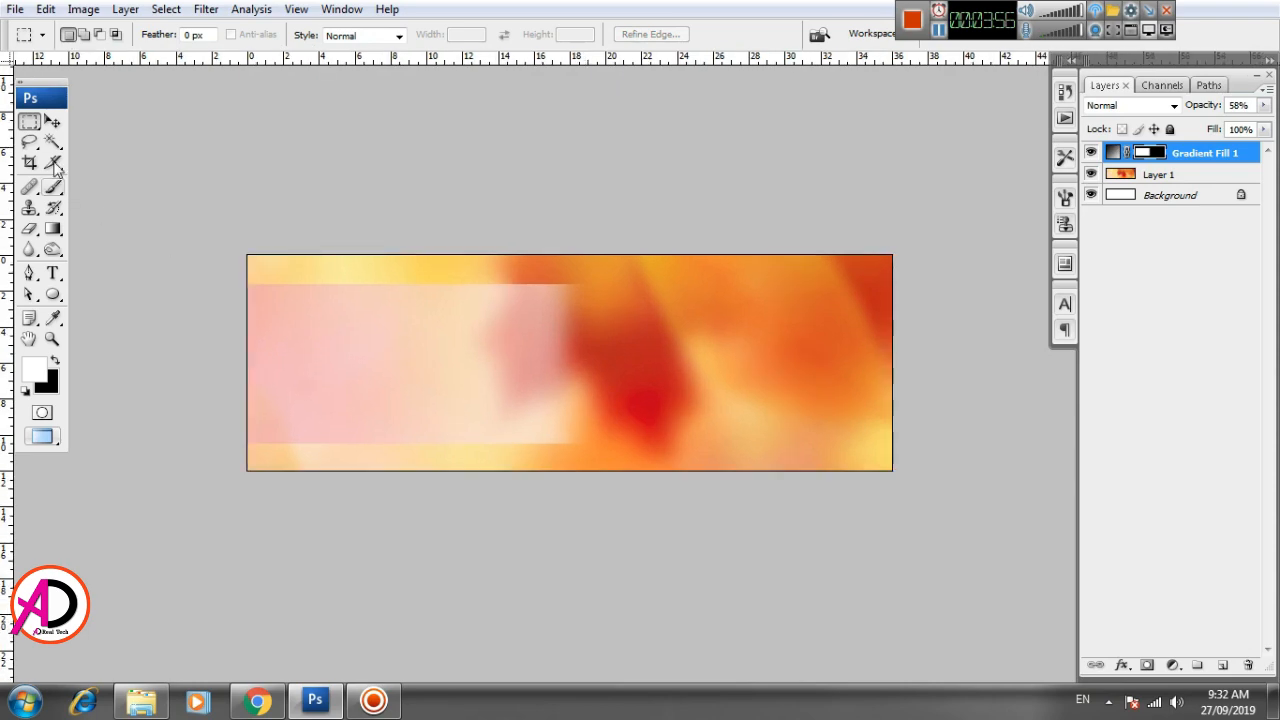
Switch to the picture folder in Windows Explorer, browse the wedding images, and preview kalasha-coconut-hindu-ceremony-500x333
left_click(163, 706)
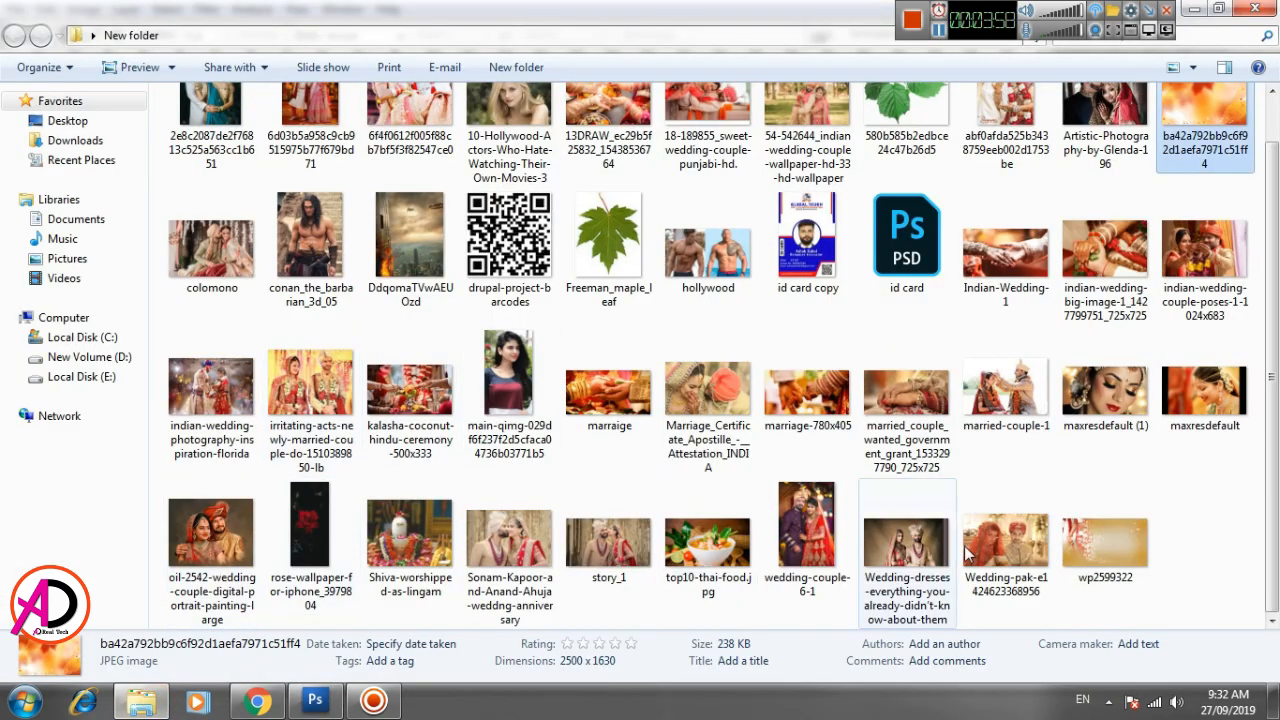
left_click(1188, 488)
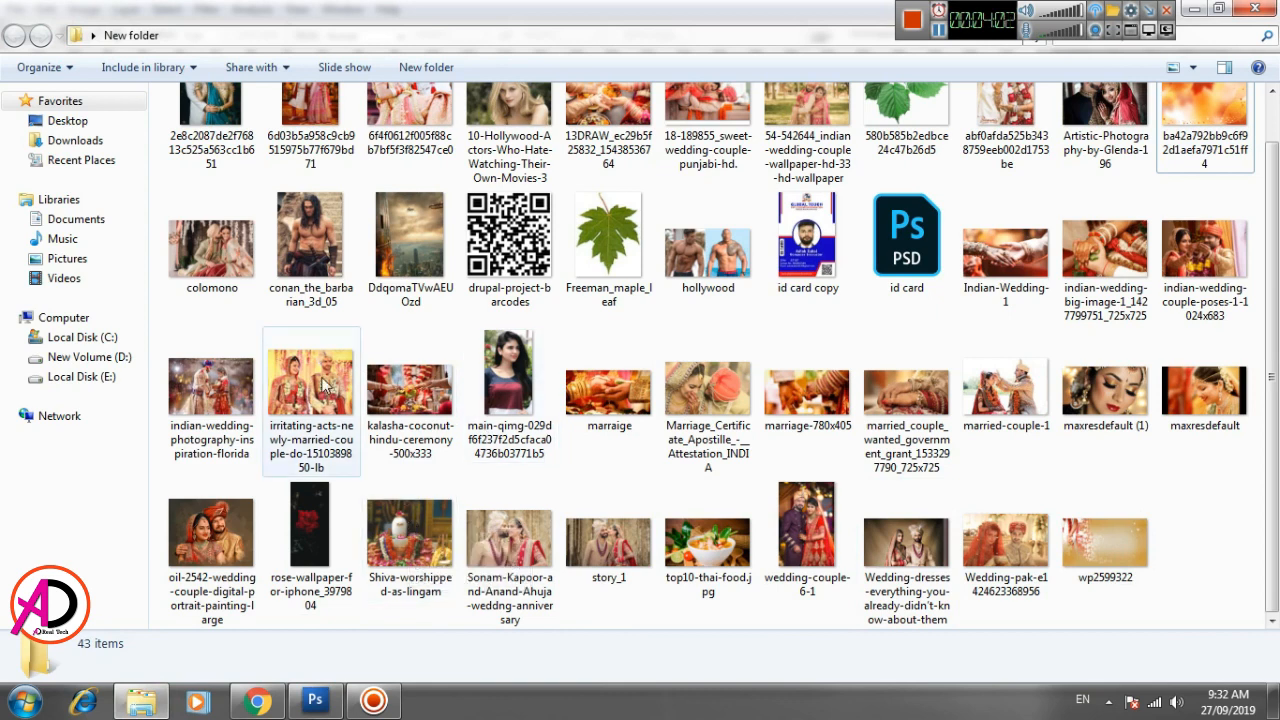
scroll(714, 446, "up", 1)
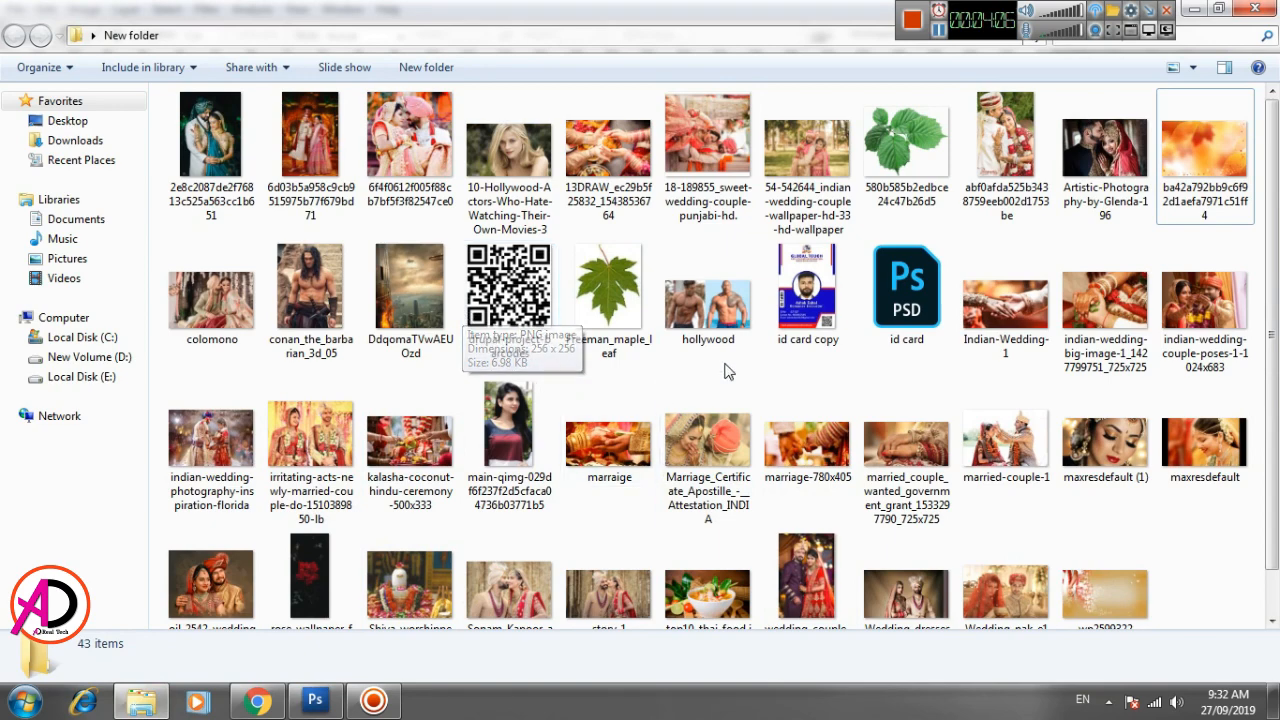
left_click(414, 456)
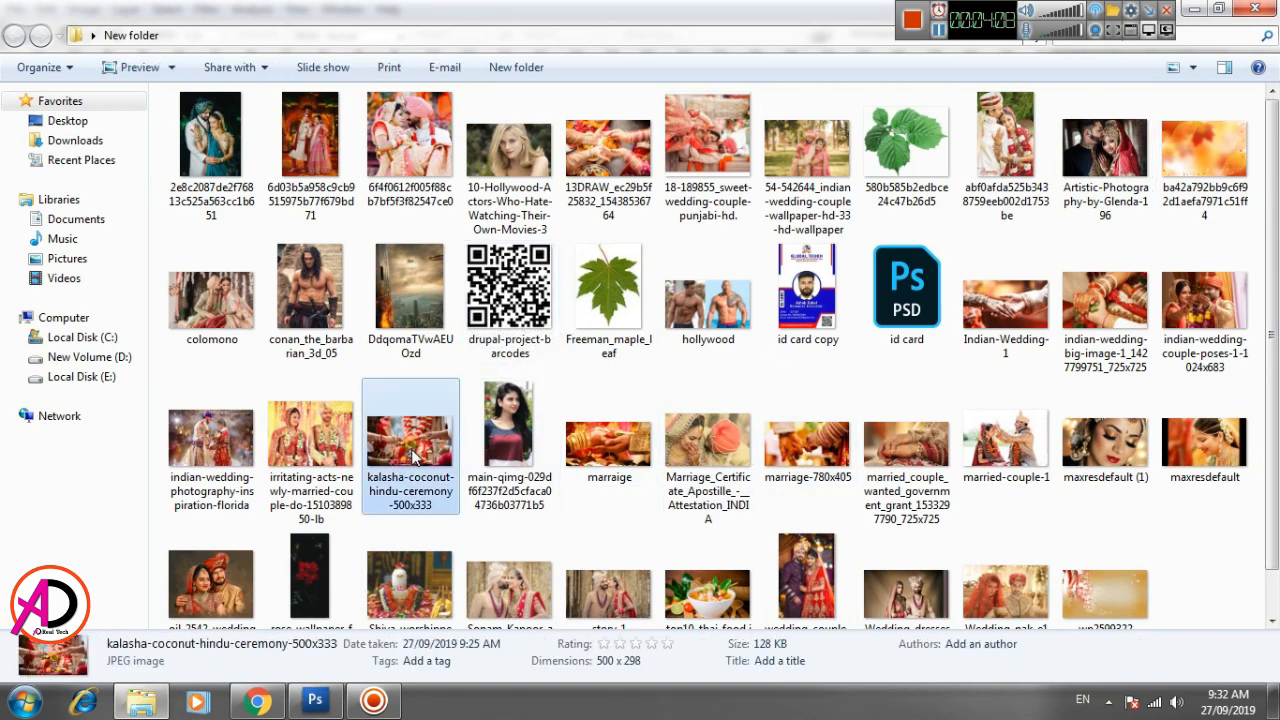
double_click(414, 455)
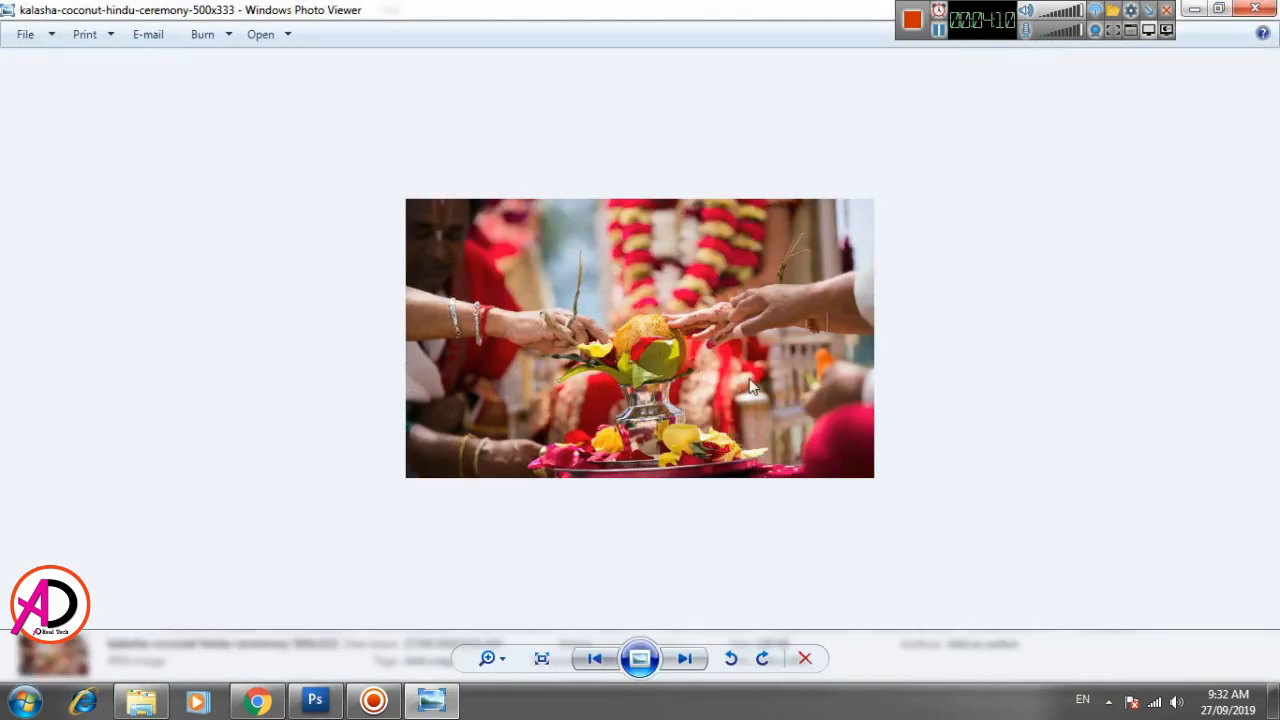
scroll(700, 360, "up", 5)
scroll(700, 360, "down", 5)
left_click(1266, 8)
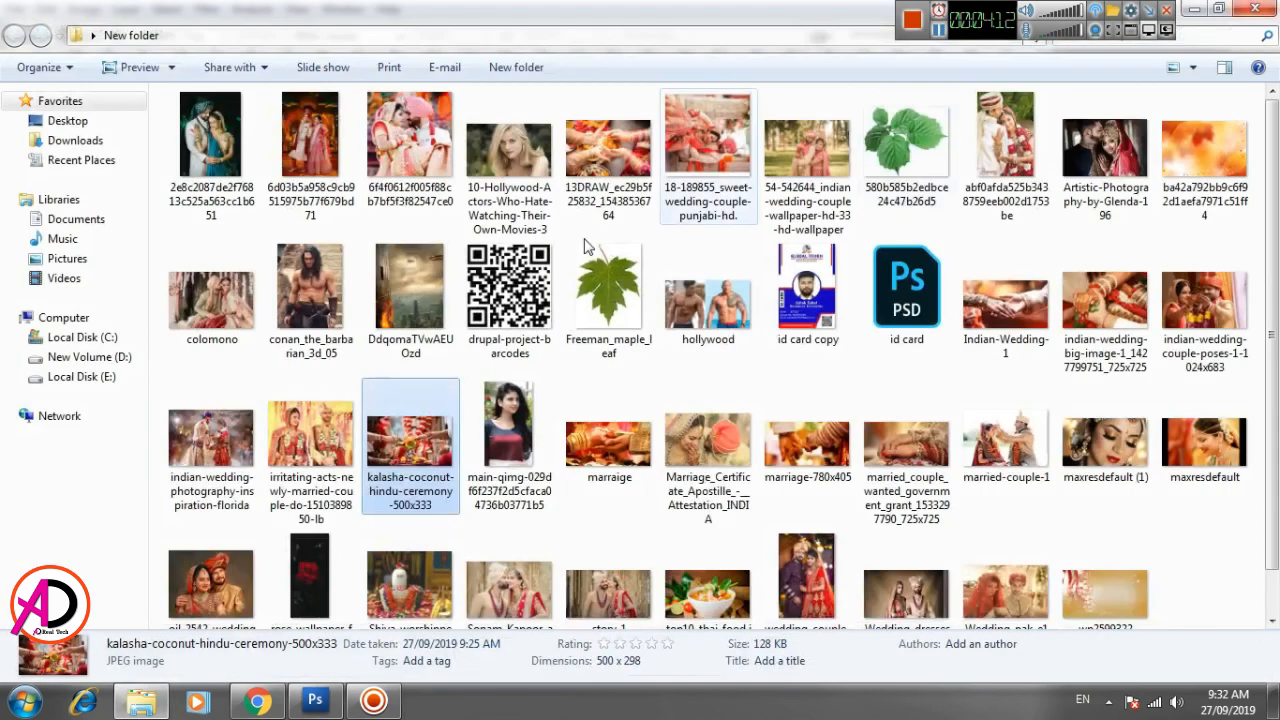
Open kalasha-coconut-hindu-ceremony-500x333 in Photoshop and copy a full-height section of it into the banner as a new layer above the gradient fill
left_click_drag(415, 440, 503, 385)
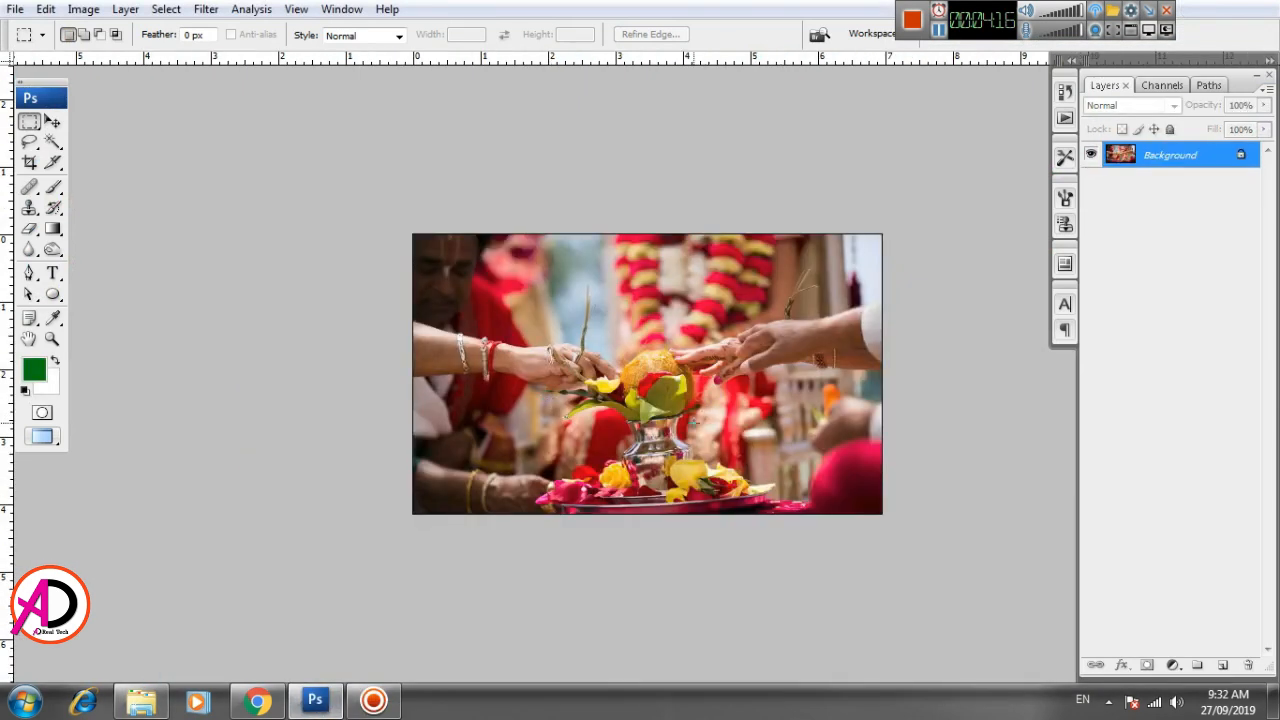
left_click_drag(663, 565, 809, 654)
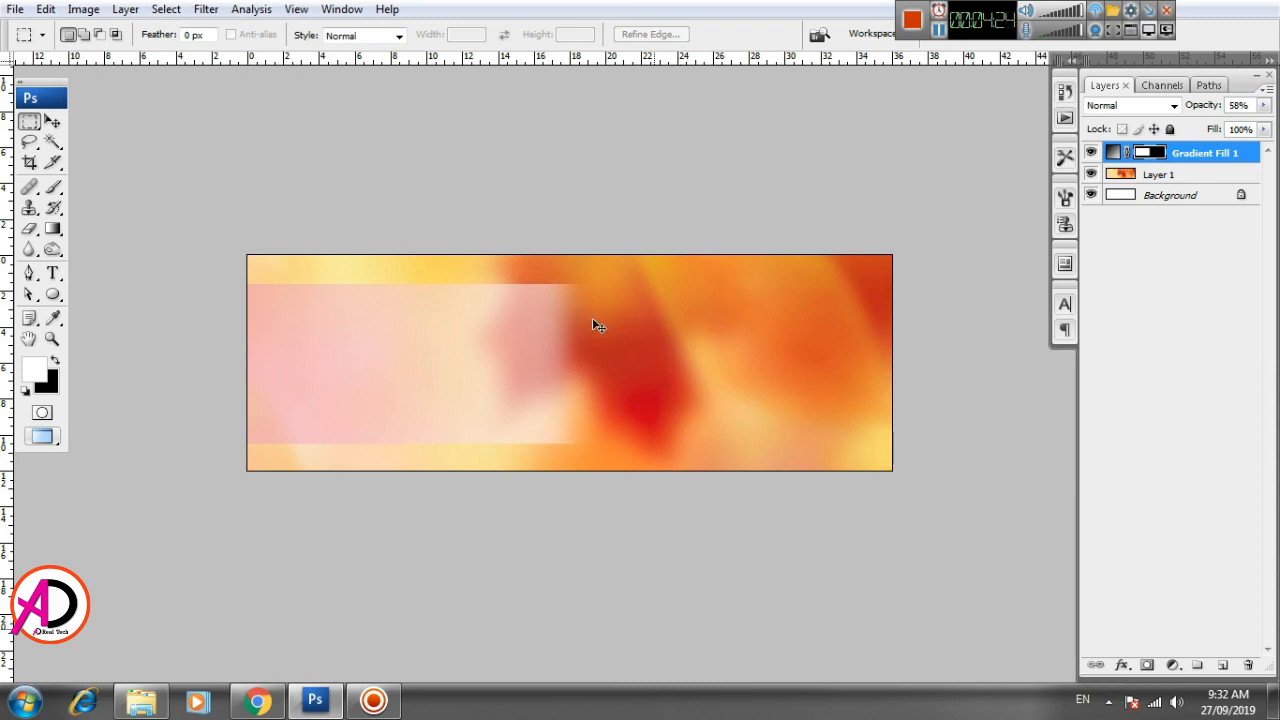
key("ctrl+v")
Enlarge the pasted ceremony picture to about 836% to fill the banner's height, and place it between about 16 and 30 inches across
left_click(52, 121)
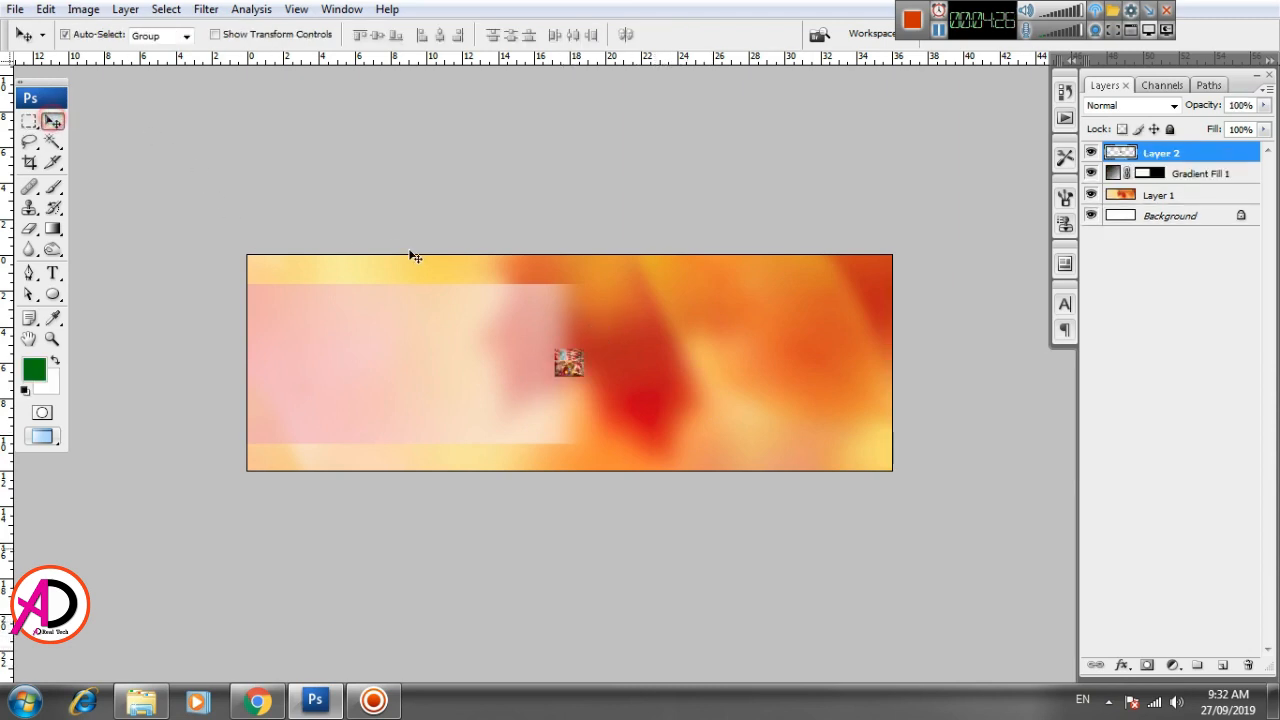
key("ctrl+t")
left_click_drag(583, 350, 694, 245)
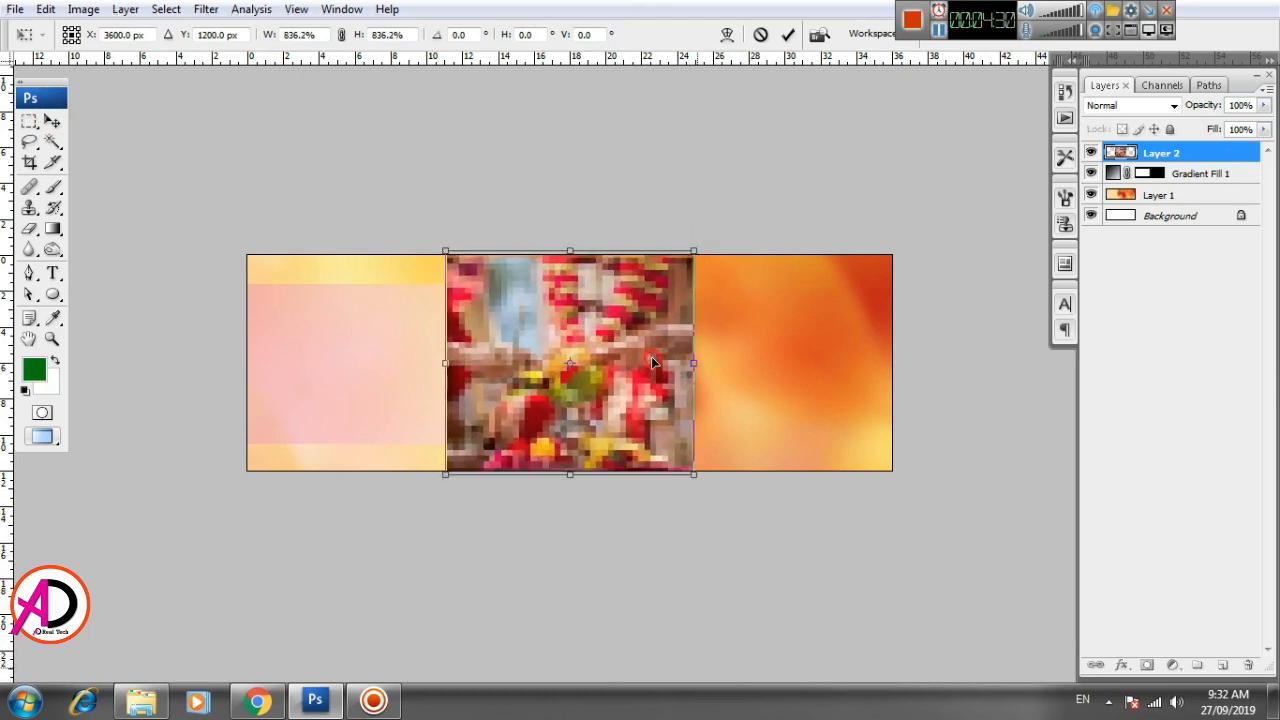
left_click_drag(643, 357, 676, 362)
key("Return")
key("Left")
key("Left")
key("Left")
key("Left")
key("Left")
key("Left")
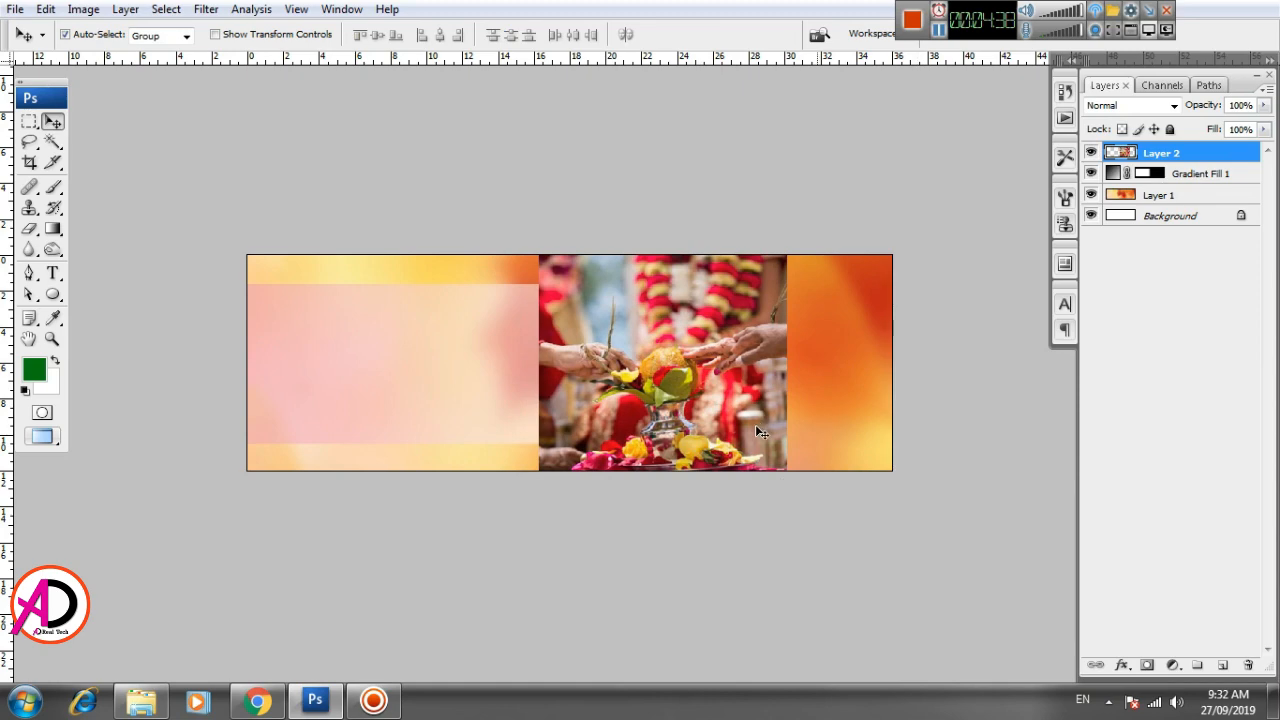
Add a Hide All layer mask to the ceremony picture on Layer 2
scroll(757, 430, "up", 2)
scroll(757, 430, "down", 3)
scroll(758, 430, "up", 4)
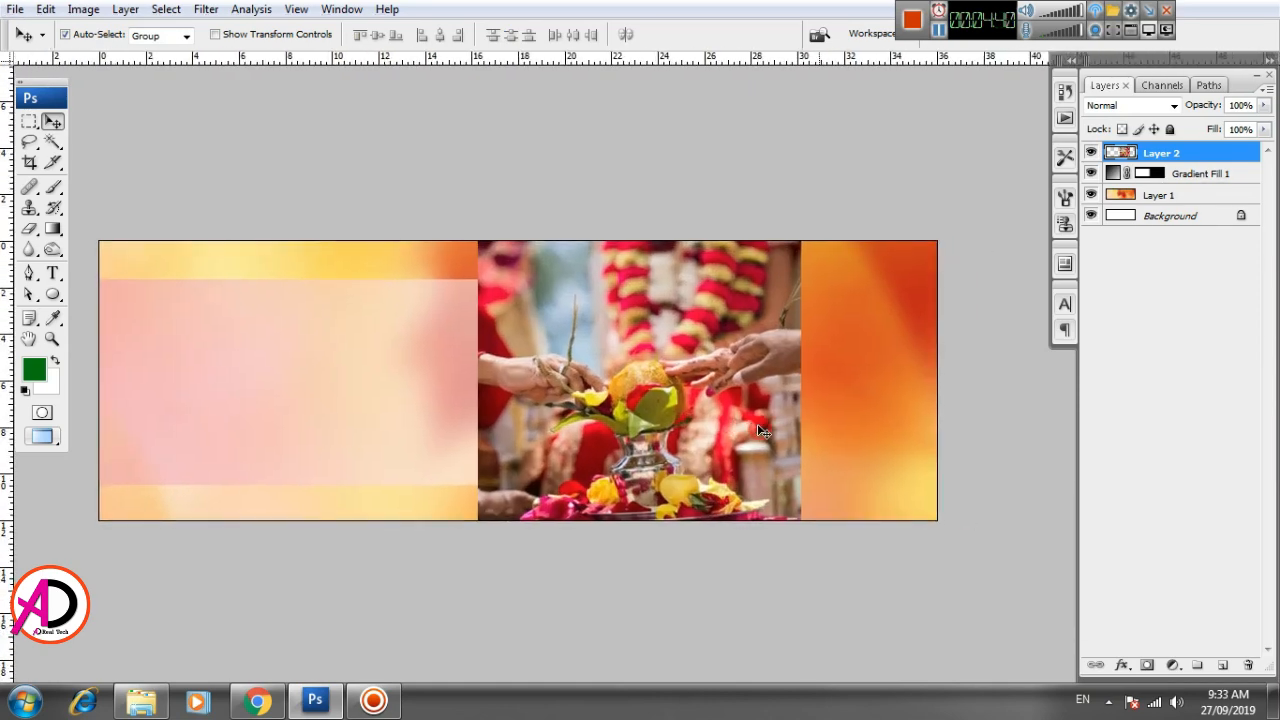
scroll(758, 430, "up", 2)
left_click_drag(814, 437, 834, 443)
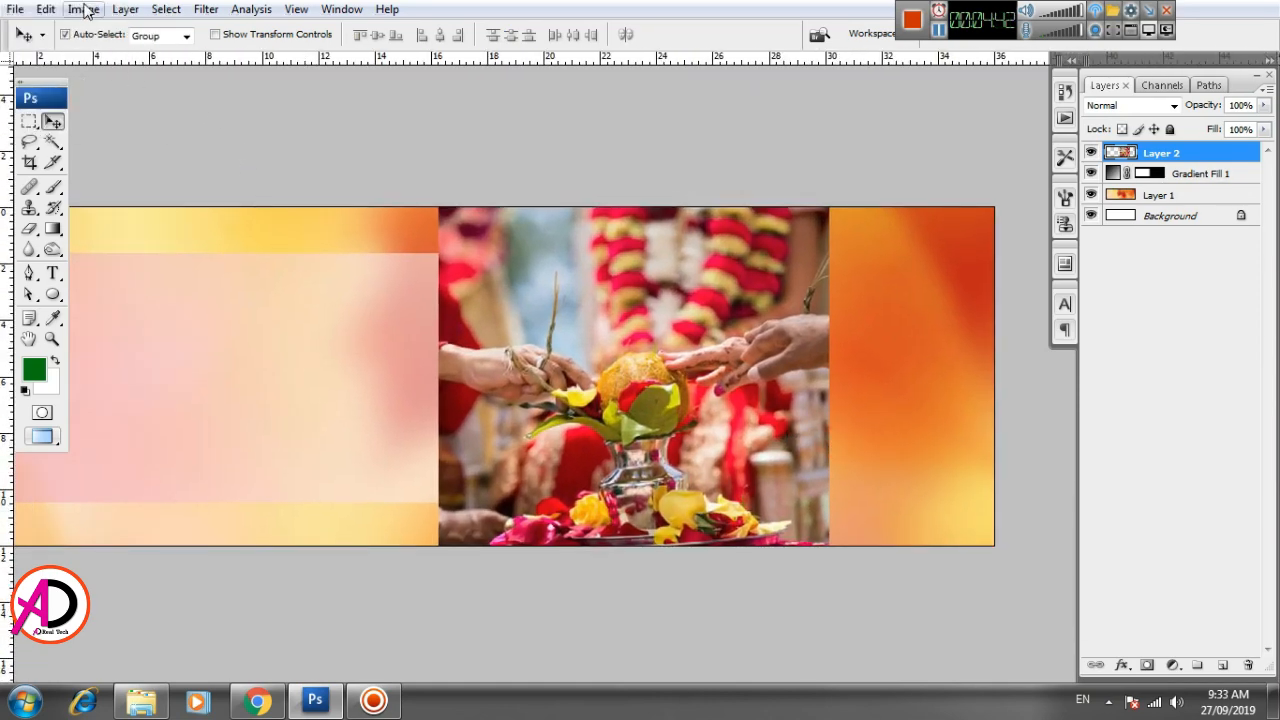
left_click(125, 9)
mouse_move(171, 234)
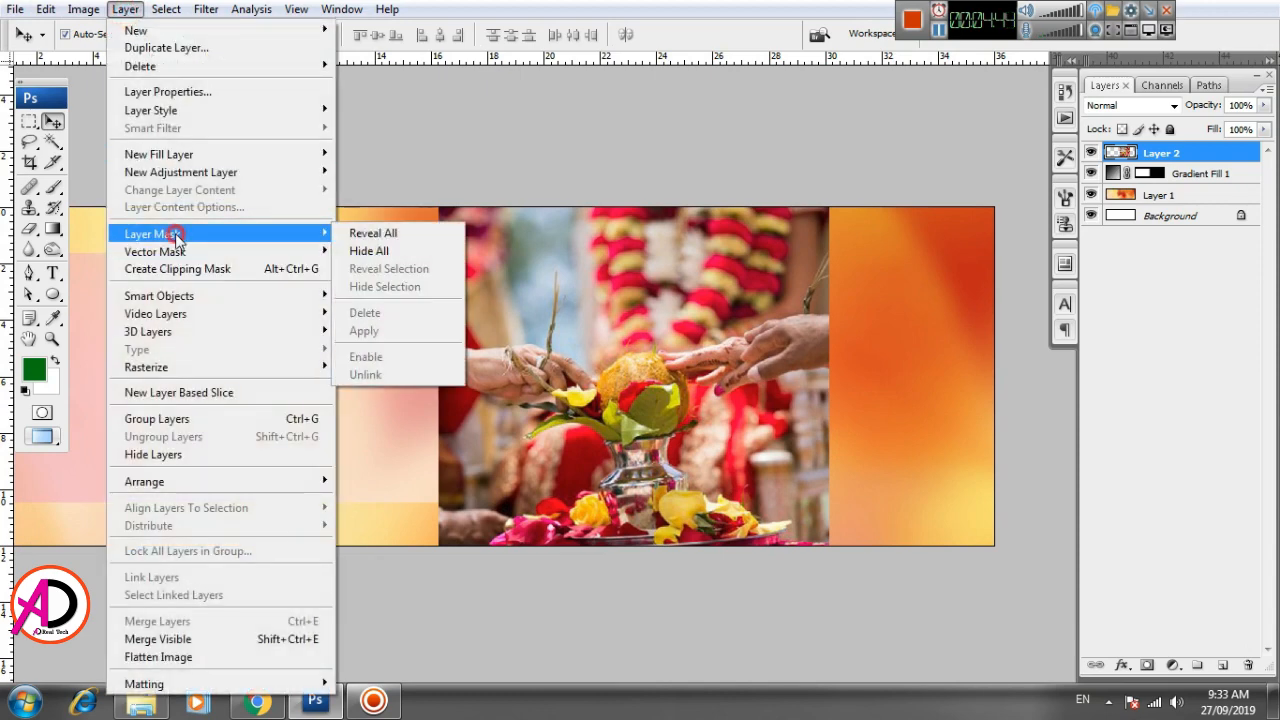
left_click(370, 251)
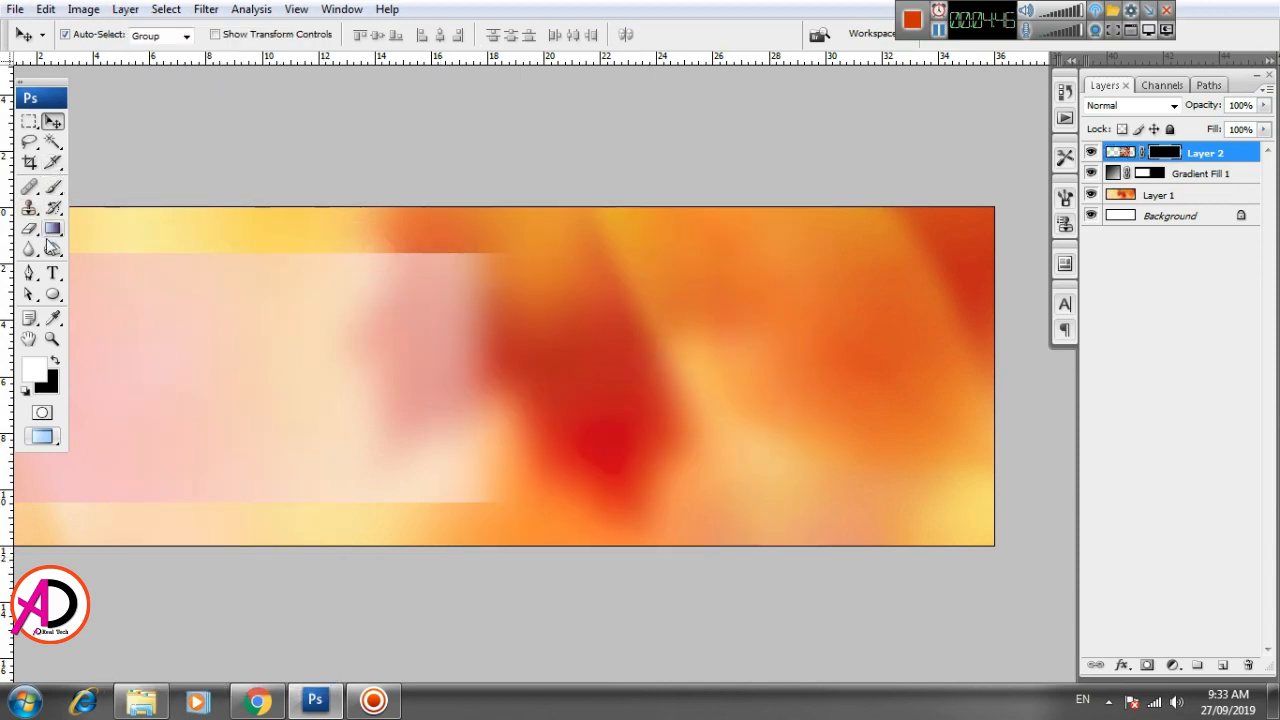
Paint white on Layer 2's mask with a soft 1300-pixel brush at 50% flow to reveal the kalash, hands and garlands with faded edges
left_click(54, 189)
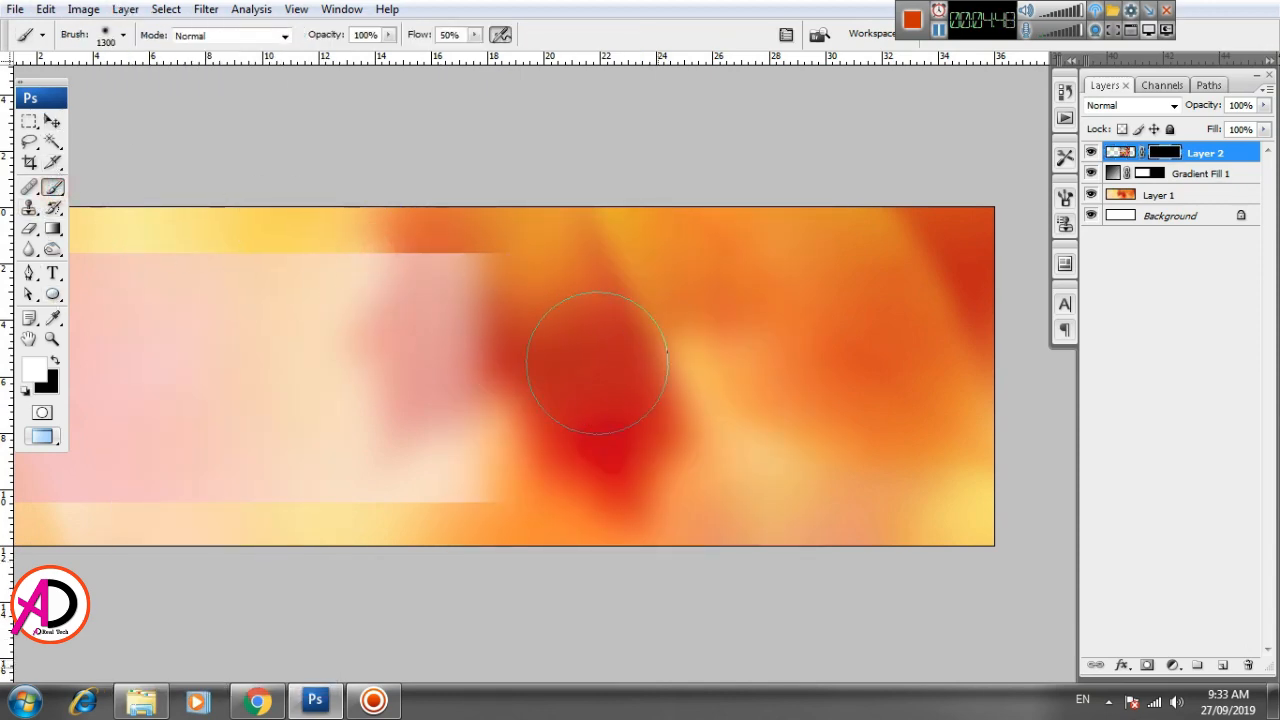
mouse_move(591, 437)
left_mouse_down()
mouse_move(600, 485)
mouse_move(620, 361)
mouse_move(652, 307)
mouse_move(655, 265)
mouse_move(629, 252)
mouse_move(602, 265)
mouse_move(581, 313)
mouse_move(652, 406)
mouse_move(679, 491)
mouse_move(688, 468)
mouse_move(669, 389)
mouse_move(625, 408)
mouse_move(570, 271)
mouse_move(599, 365)
mouse_move(601, 486)
mouse_move(605, 378)
mouse_move(637, 395)
mouse_move(636, 444)
mouse_move(682, 250)
mouse_move(682, 268)
mouse_move(633, 258)
mouse_move(608, 281)
mouse_move(577, 484)
left_mouse_up()
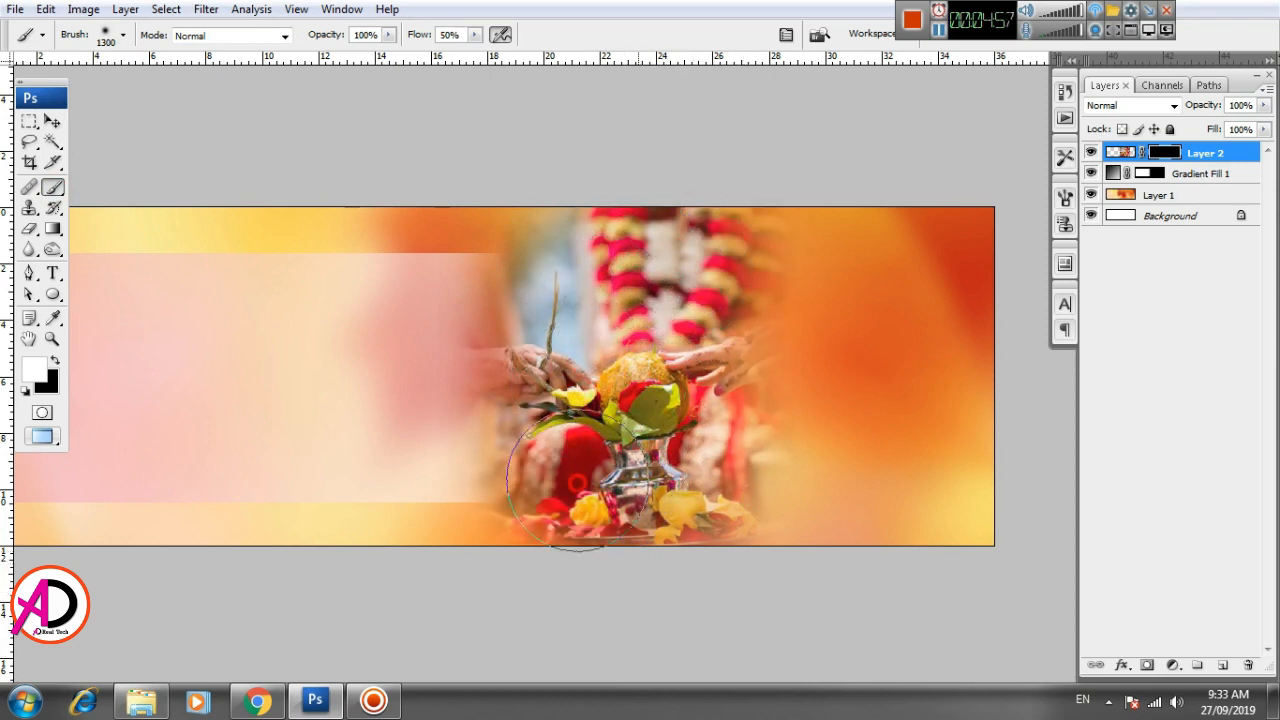
left_click(53, 121)
Examine how the masked ceremony picture blends with the leaves background and the pink panel
key("ctrl+minus")
scroll(624, 424, "down", 1)
scroll(654, 451, "up", 2)
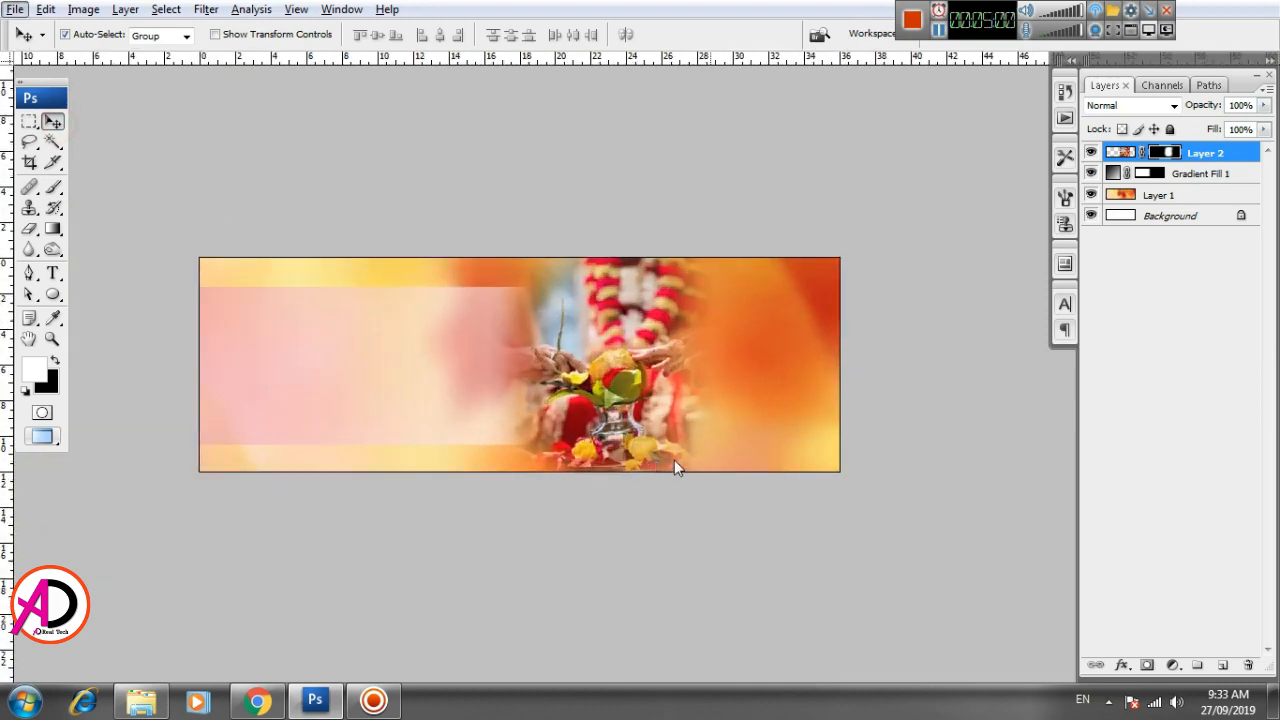
left_click_drag(752, 480, 707, 507)
scroll(645, 465, "up", 3)
scroll(645, 465, "down", 4)
key("alt+space")
scroll(610, 504, "up", 1)
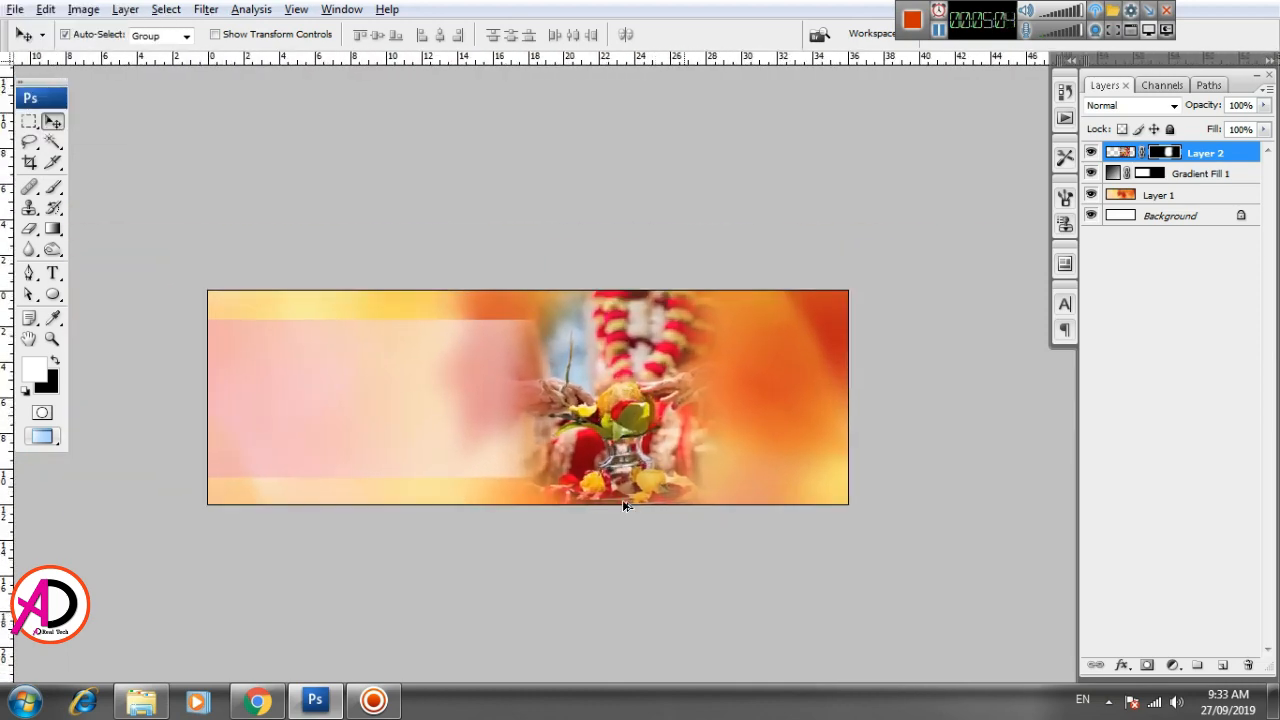
scroll(623, 504, "down", 1)
scroll(623, 501, "up", 1)
left_click_drag(696, 530, 683, 531)
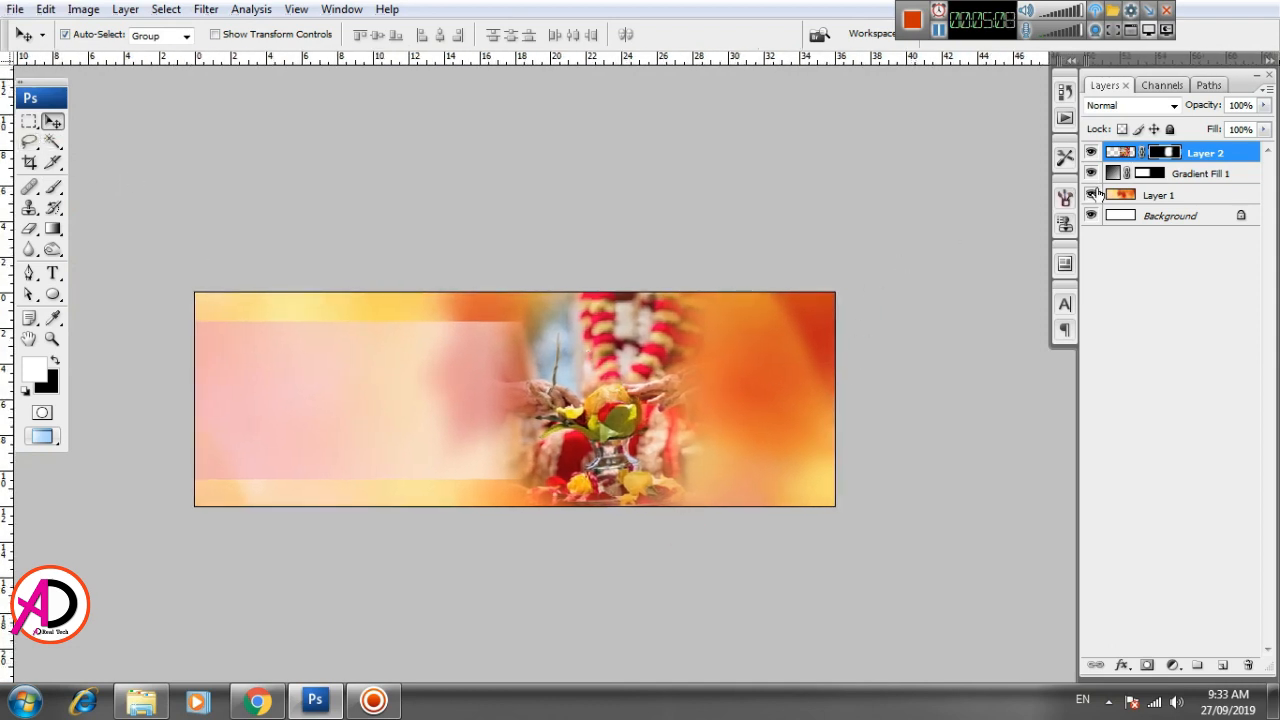
On Layer 1, select a very narrow full-height strip just right of the ceremony picture, shift it to about 28.7 inches, clear it and deselect
left_click(1152, 198)
left_click(29, 121)
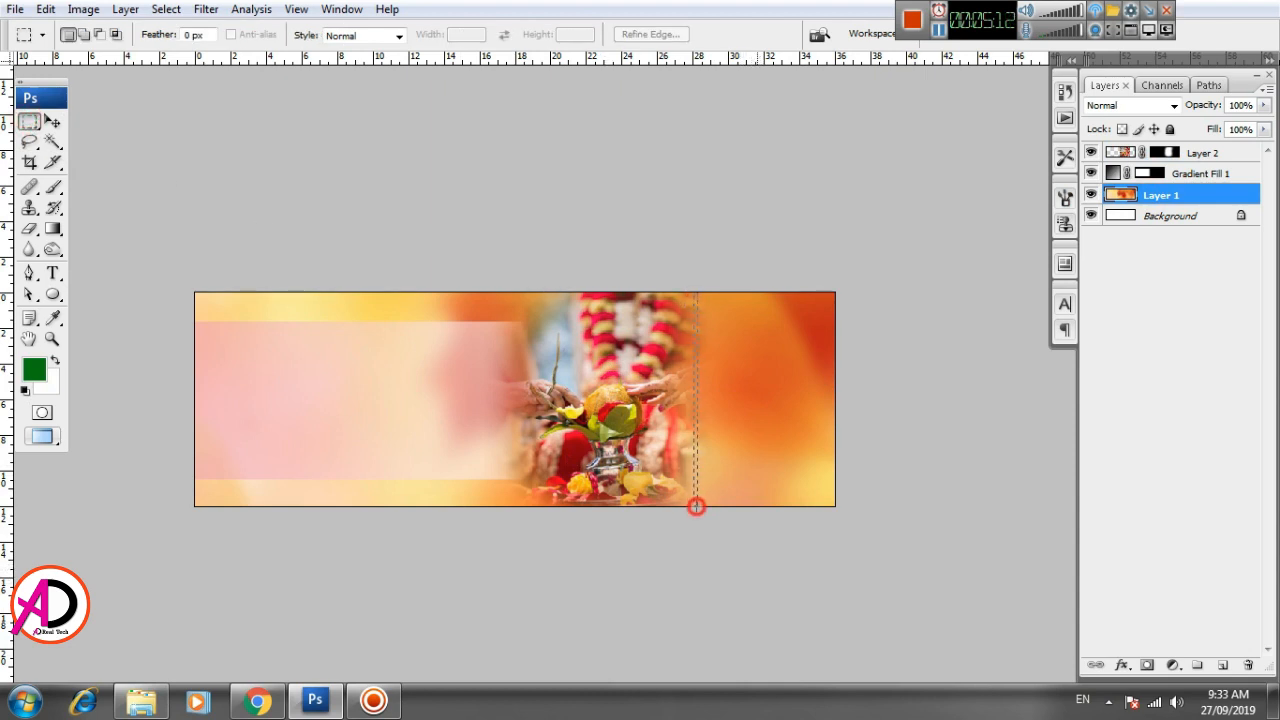
left_click_drag(697, 510, 697, 510)
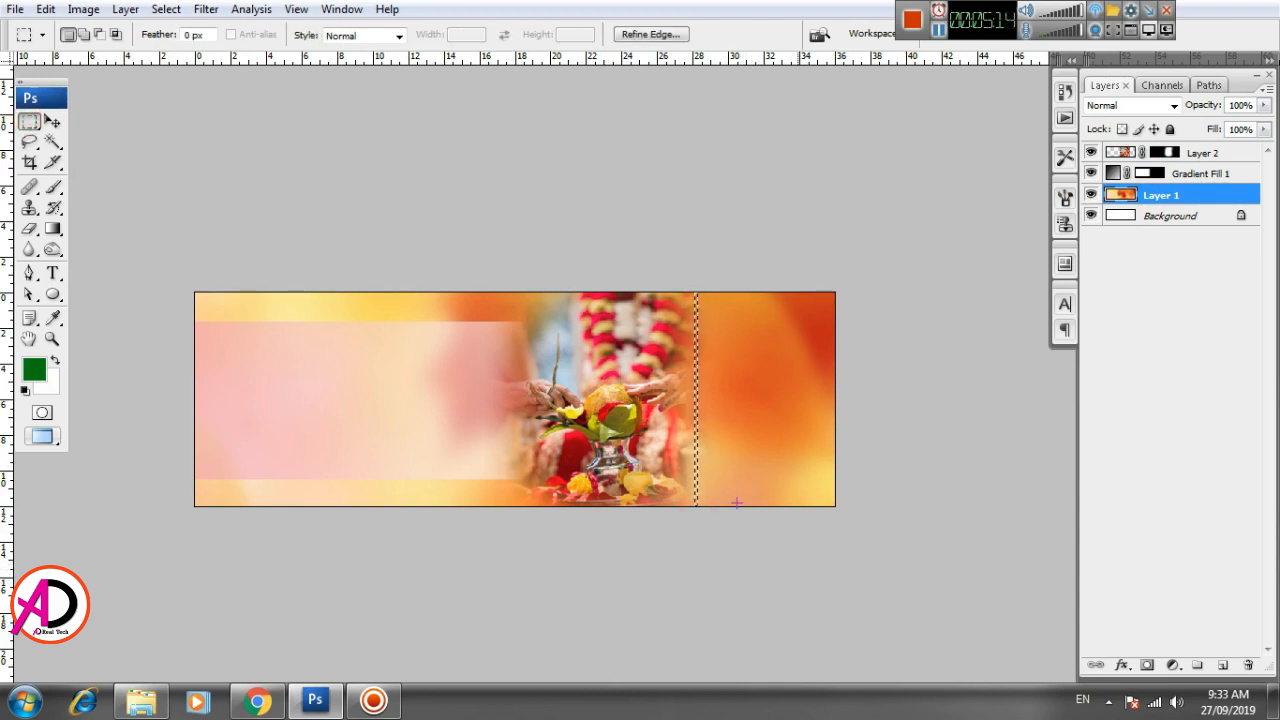
key("shift+Right")
key("shift+Right")
key("shift+Right")
key("shift+Right")
key("shift+Right")
key("shift+Right")
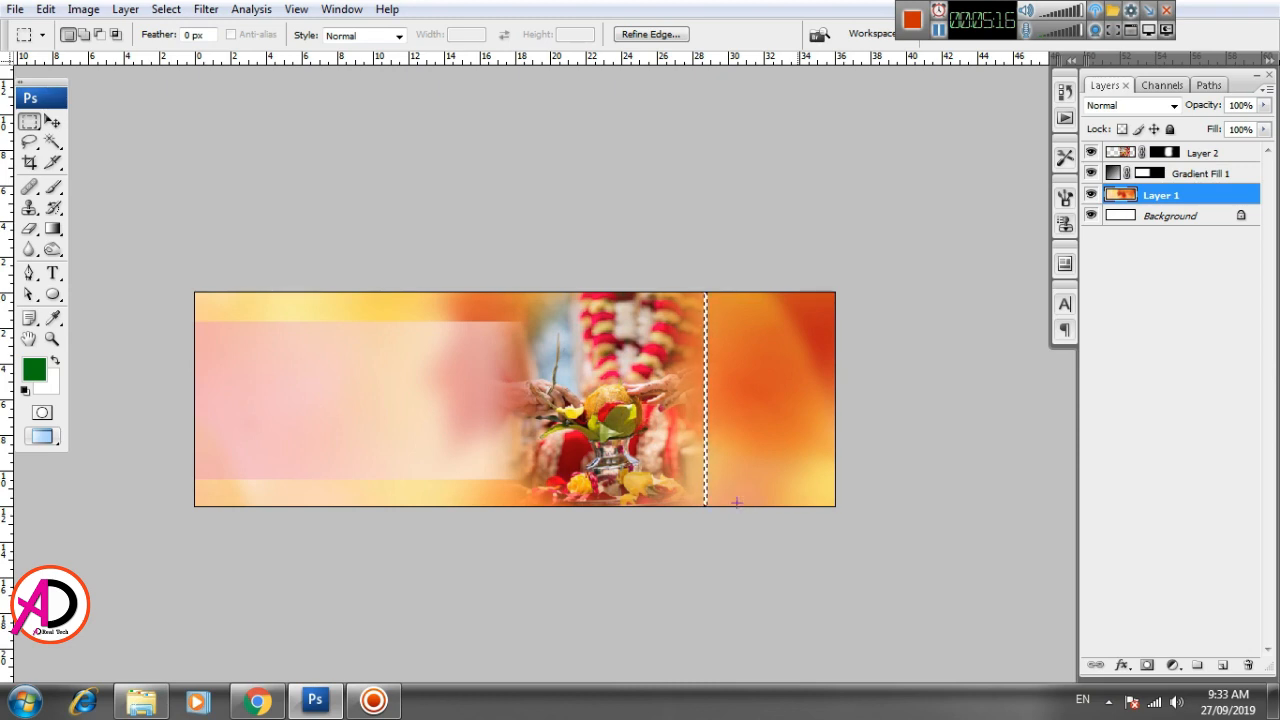
key("ctrl+d")
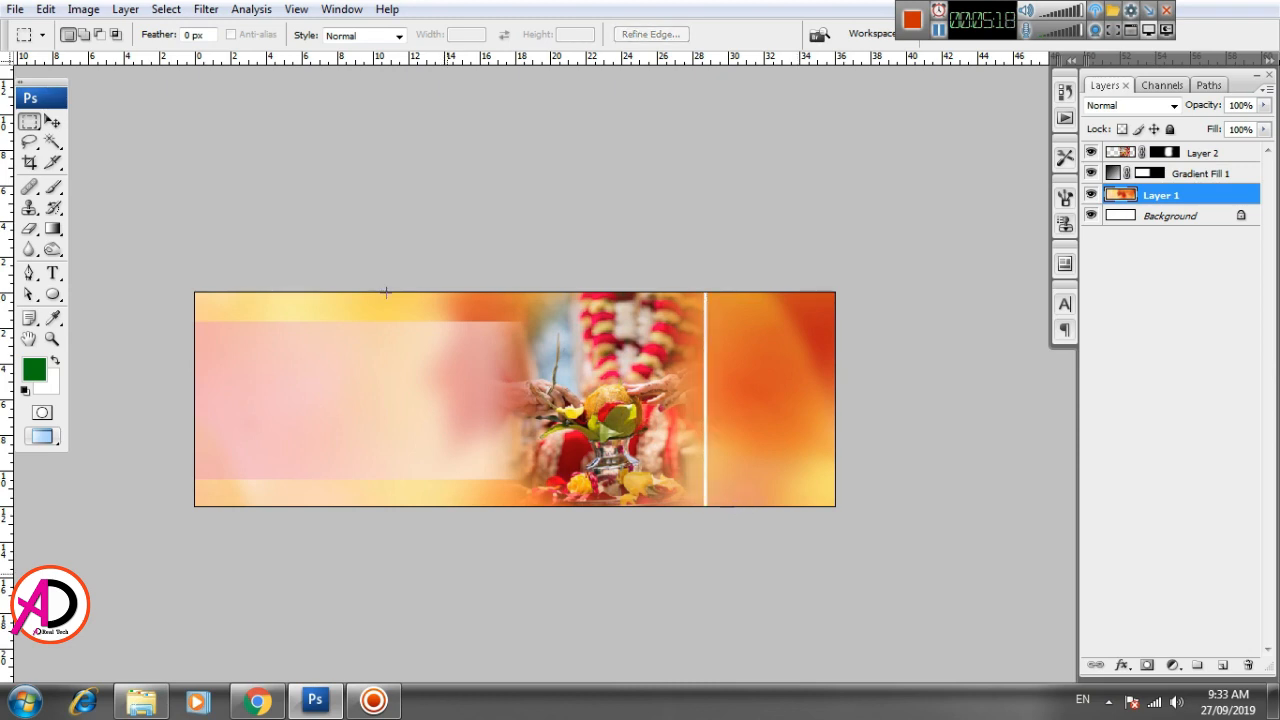
scroll(402, 311, "up", 1)
left_click_drag(795, 475, 748, 461)
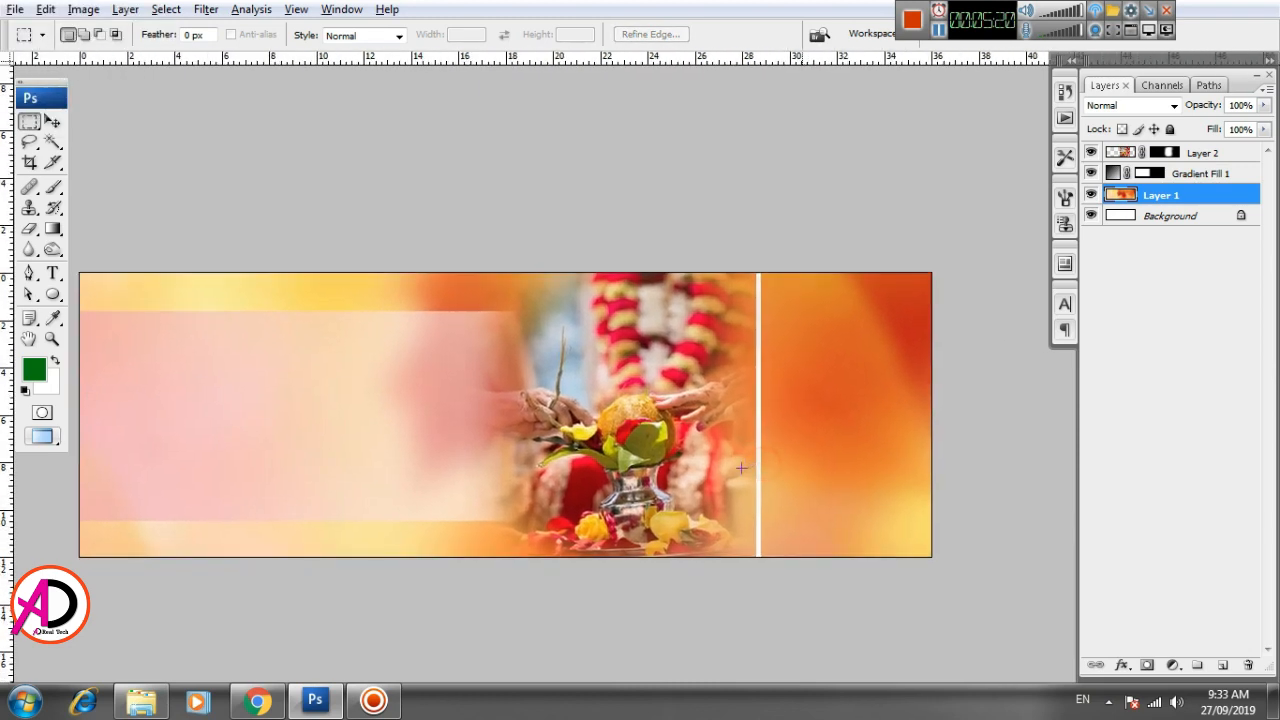
Reselect the narrow divider strip on Layer 1, nudge it left to about 28.3 inches, close to the ceremony picture, and deselect
key("ctrl+shift+d")
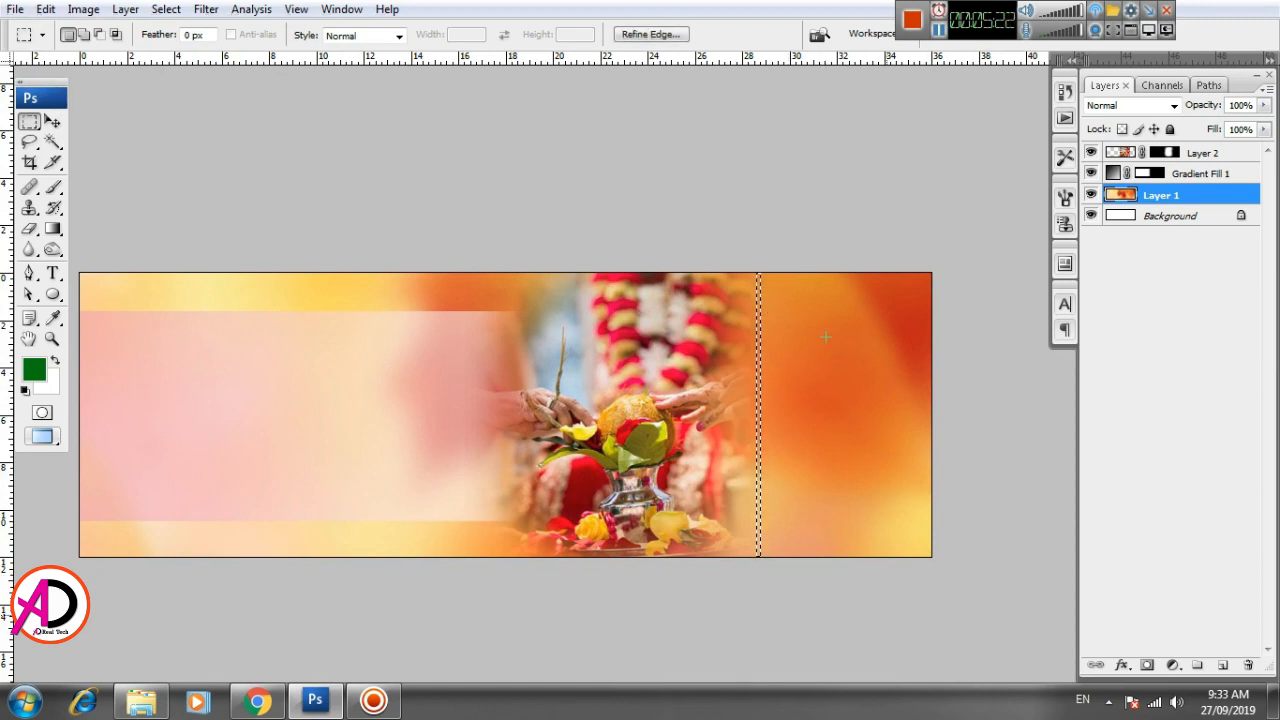
key("Left")
key("Left")
key("Left")
key("Left")
key("Left")
key("Left")
key("Left")
key("Left")
key("Left")
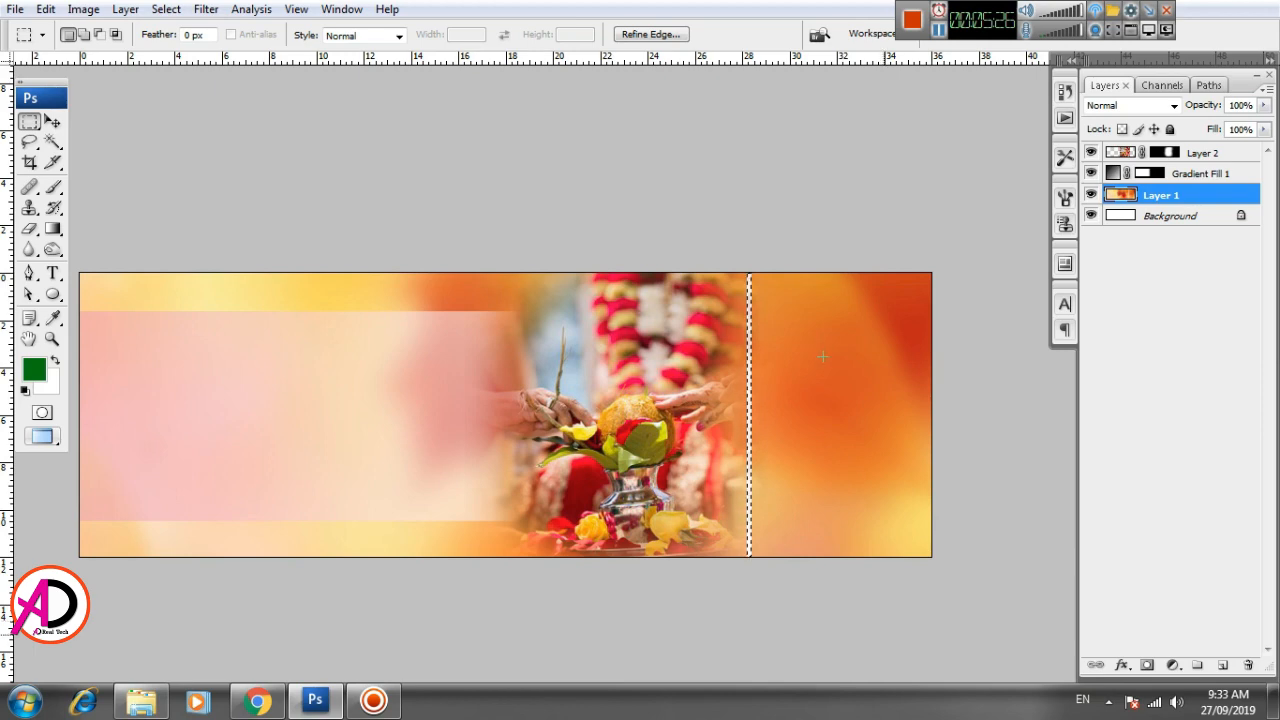
key("ctrl+d")
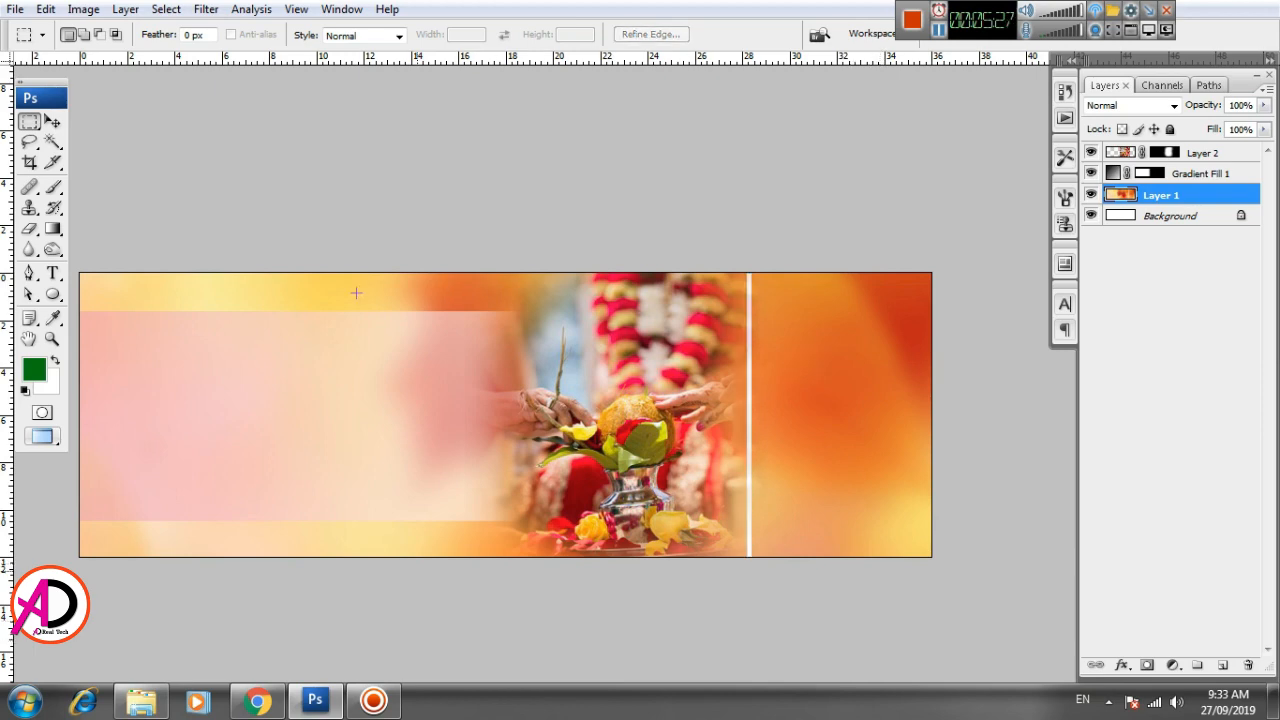
Examine the page layout around the pink panel, the blended ceremony picture and the white divider
left_click(50, 124)
scroll(520, 418, "down", 3)
scroll(609, 477, "up", 1)
left_click_drag(677, 500, 711, 498)
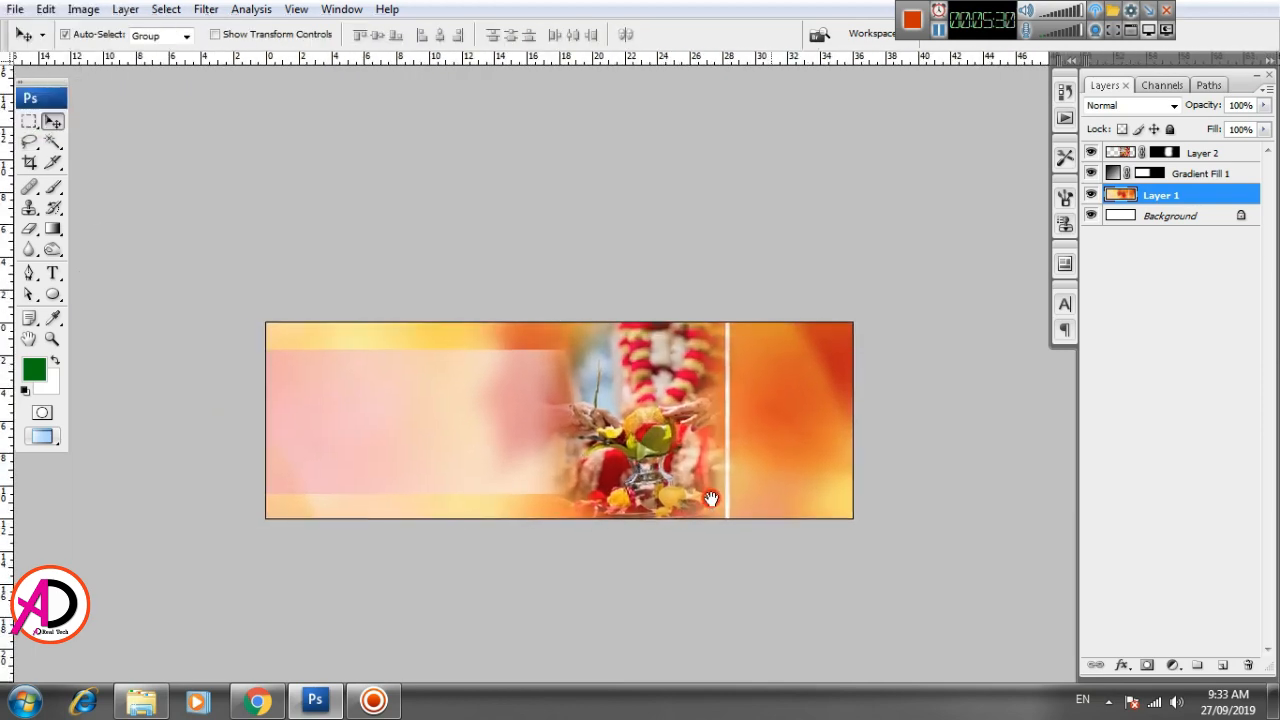
scroll(557, 479, "up", 3)
mouse_move(555, 477)
left_mouse_down()
mouse_move(610, 468)
mouse_move(563, 466)
left_mouse_up()
scroll(571, 482, "up", 2)
scroll(564, 473, "down", 1)
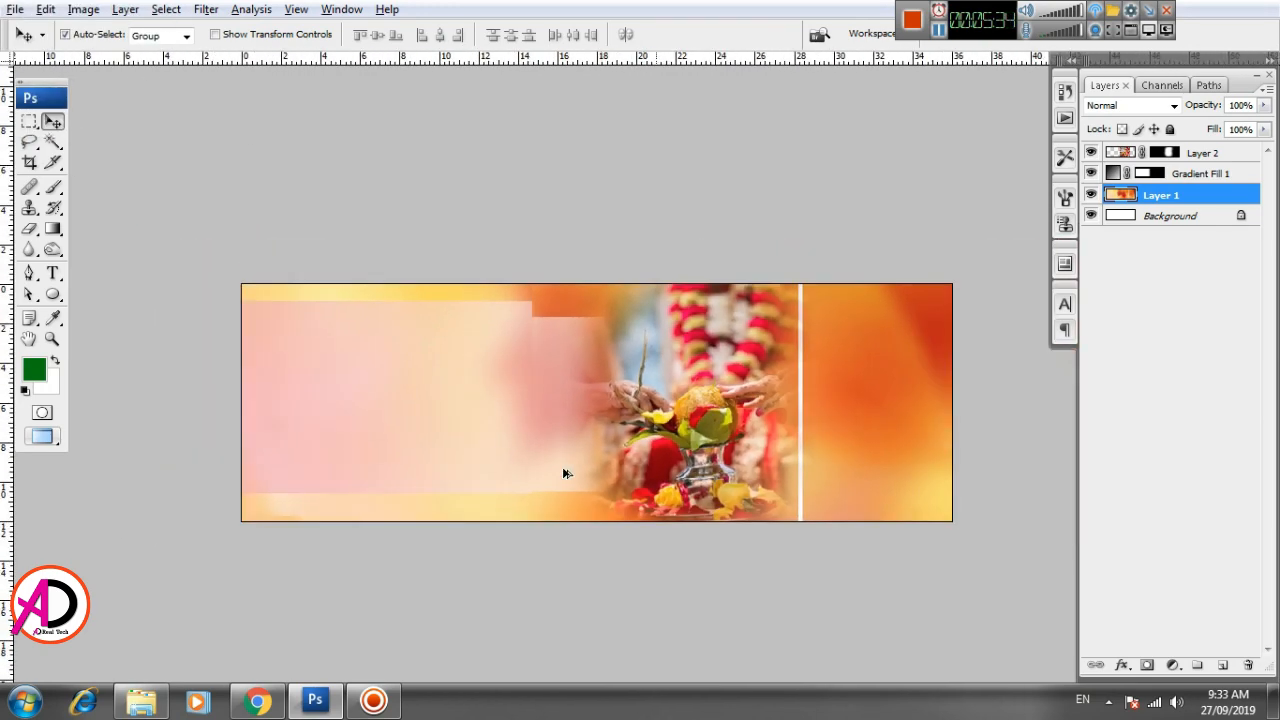
scroll(564, 473, "up", 1)
scroll(563, 470, "down", 1)
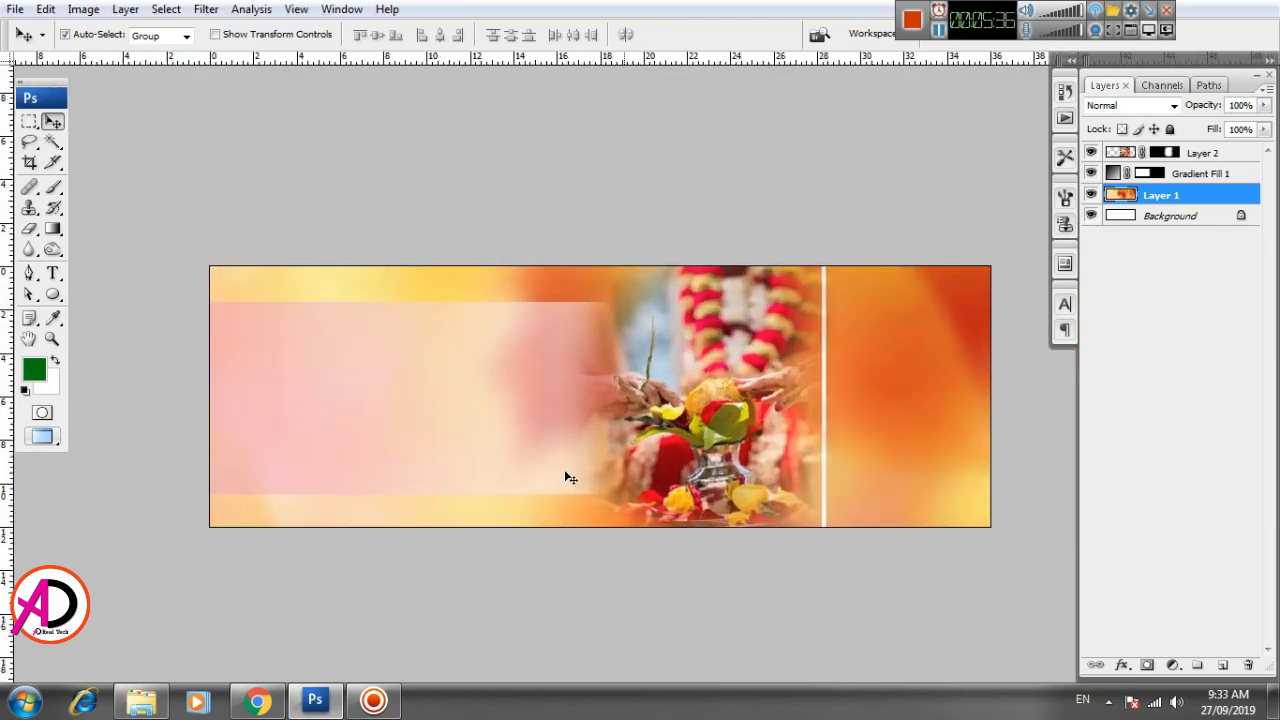
left_click_drag(740, 519, 705, 492)
Switch to the New folder window in Windows Explorer and preview the photo 6d03b5a958c9cb9515975b77f679bd71
left_click(141, 701)
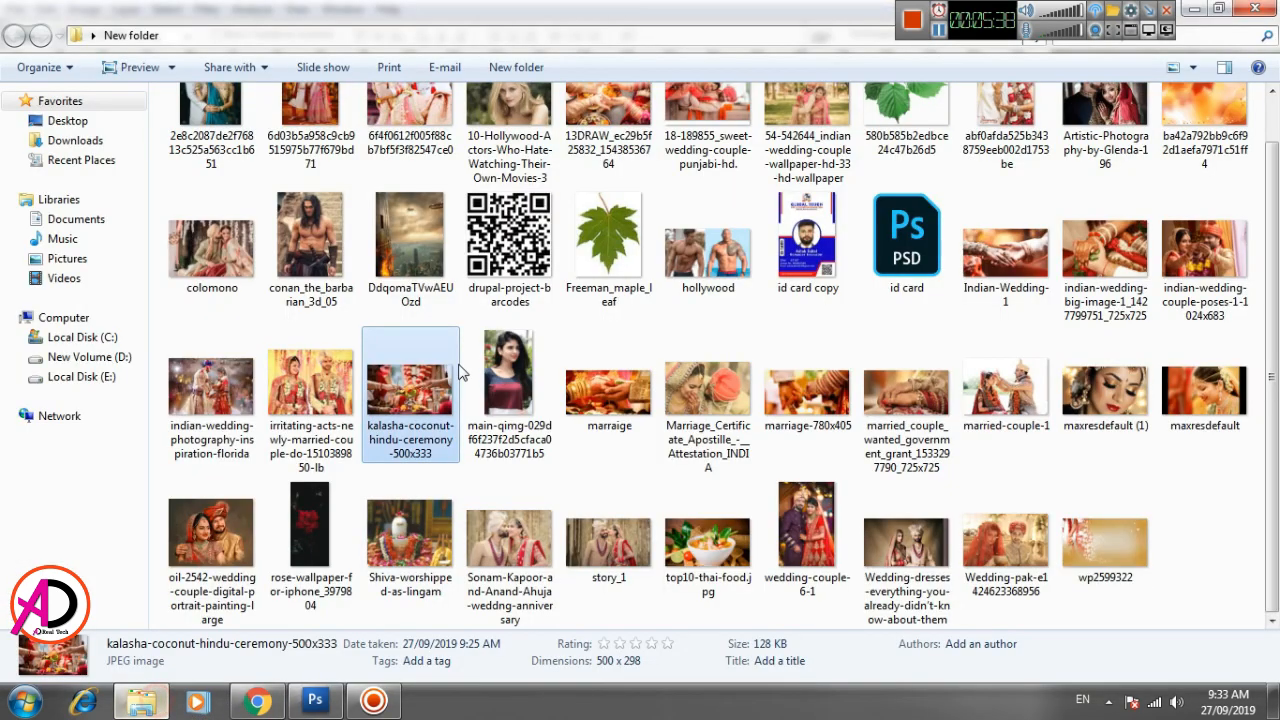
left_click(1182, 488)
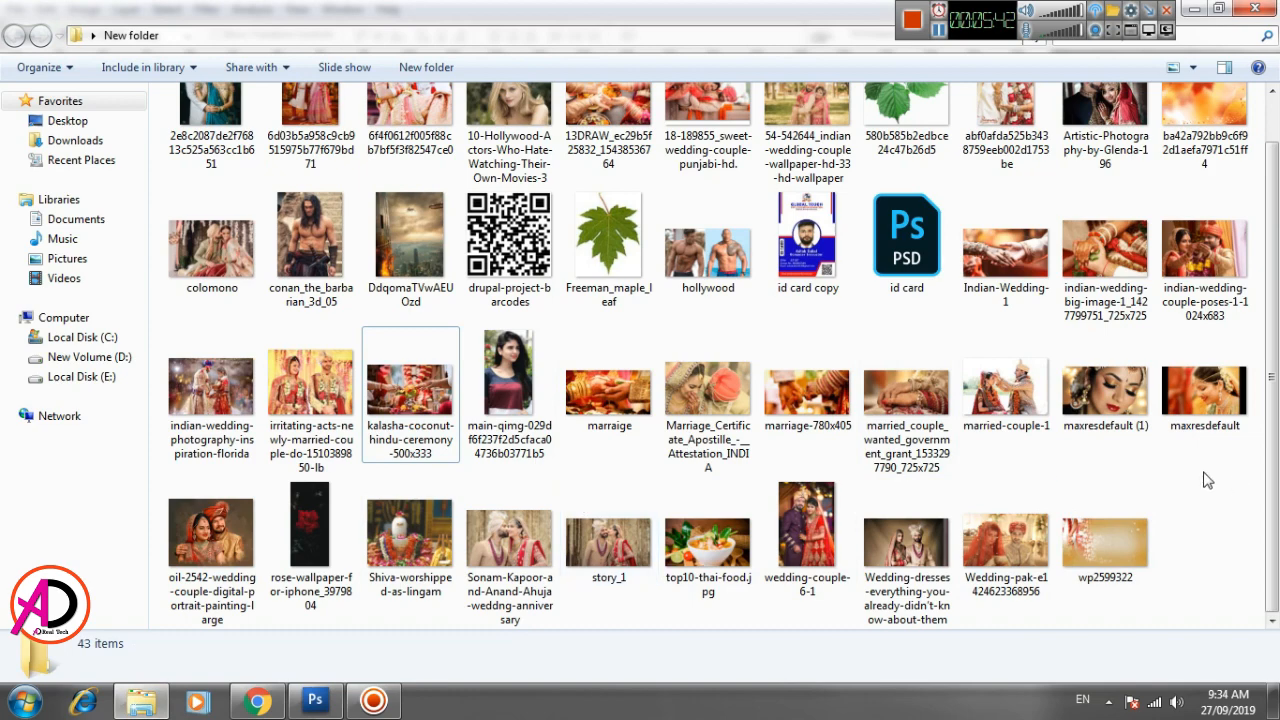
scroll(537, 460, "up", 1)
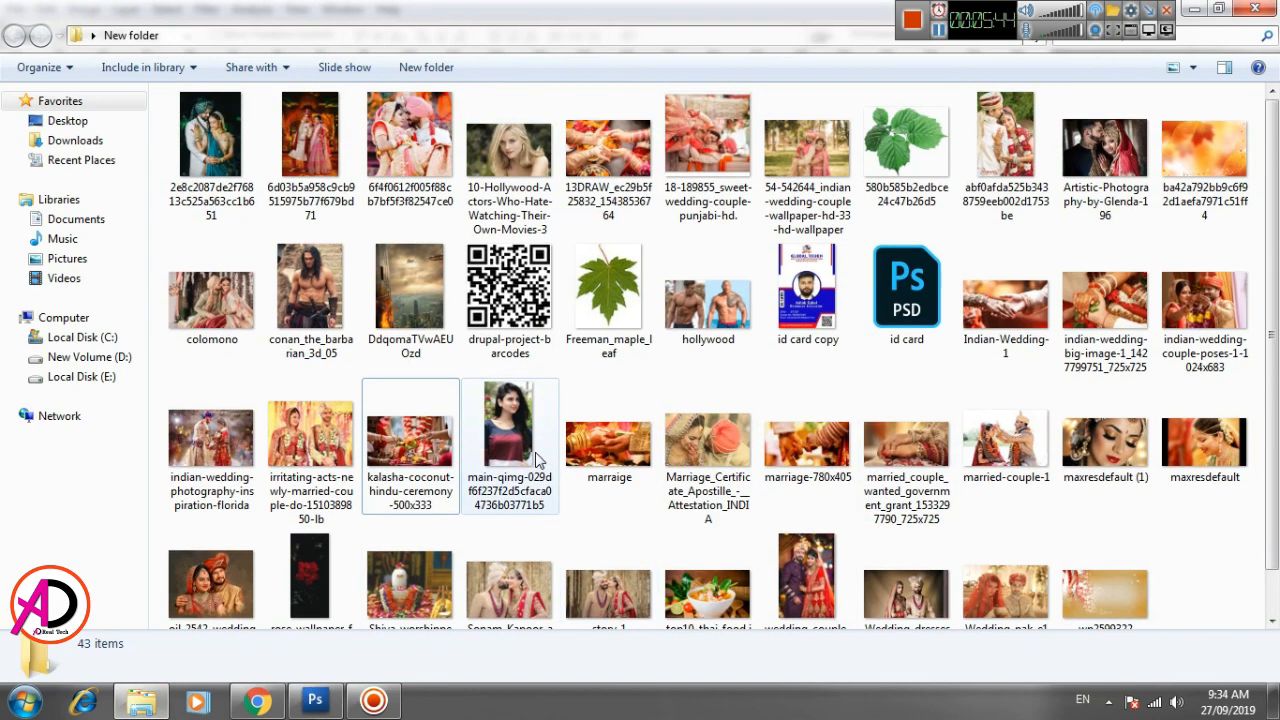
double_click(310, 135)
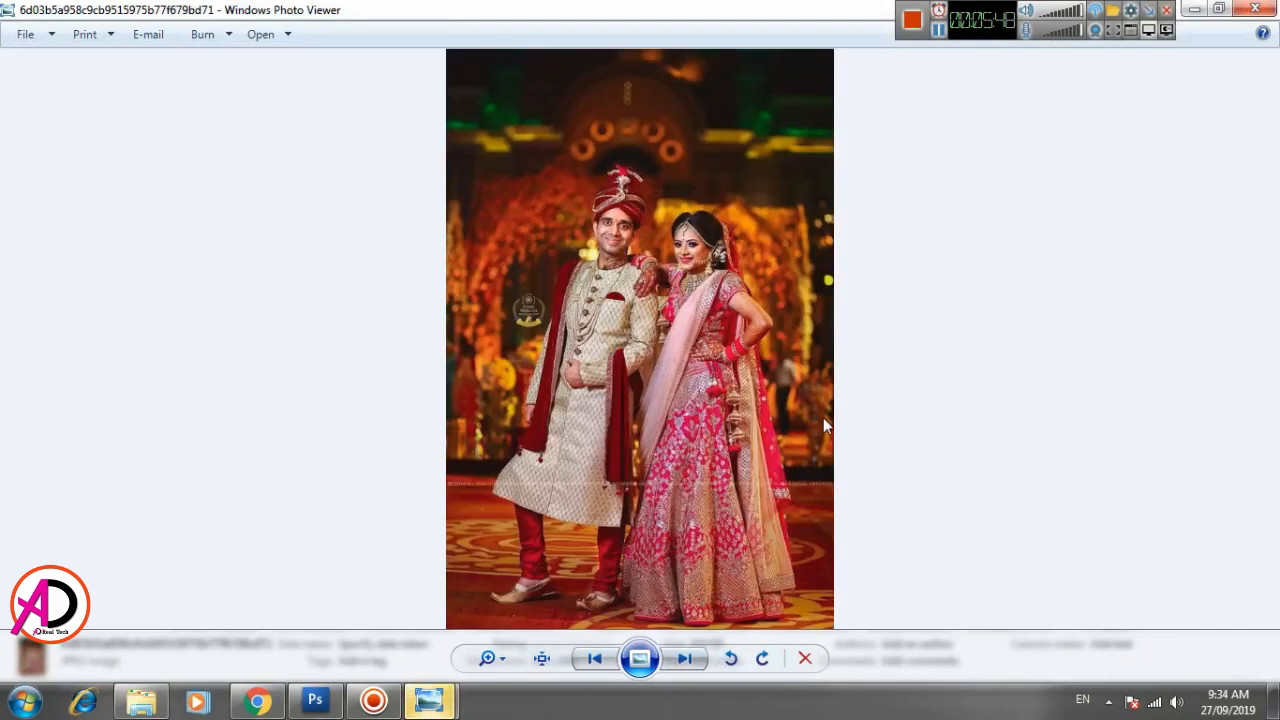
scroll(823, 427, "up", 3)
scroll(949, 400, "down", 3)
left_click(1273, 12)
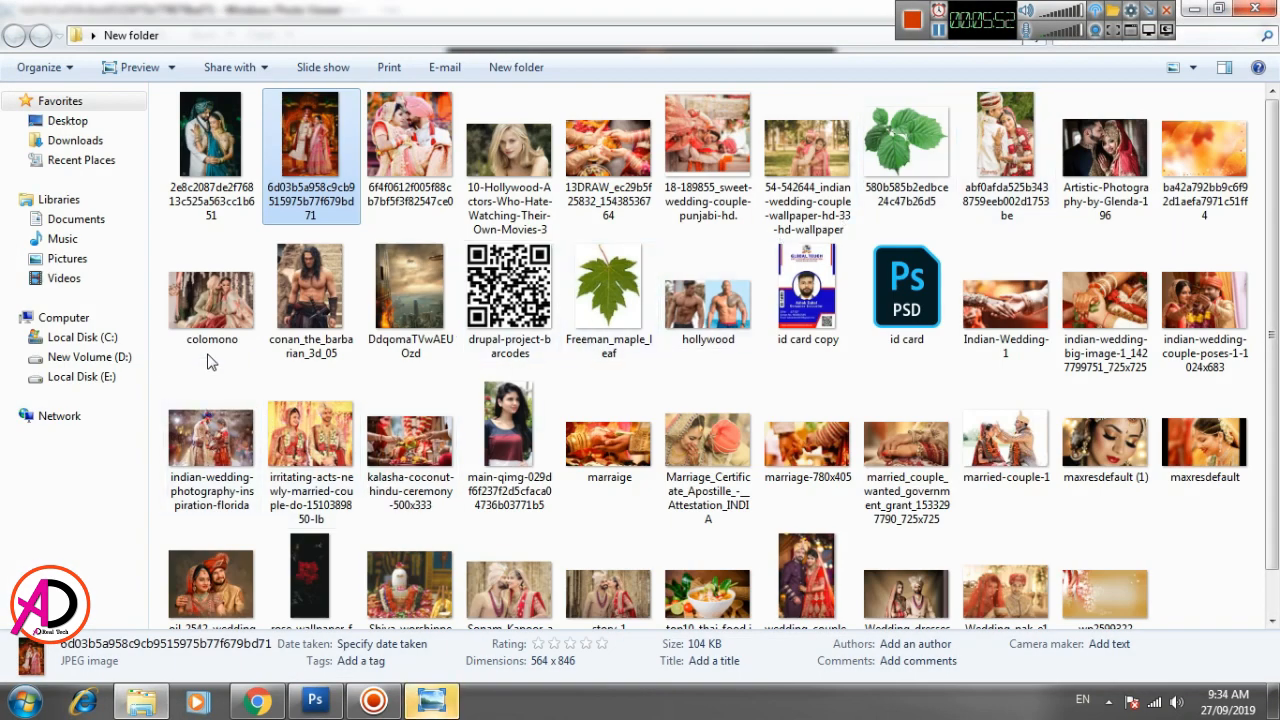
Preview the colomono photo, open it as a document in Photoshop, and close the leftover Photo Viewer window
double_click(212, 300)
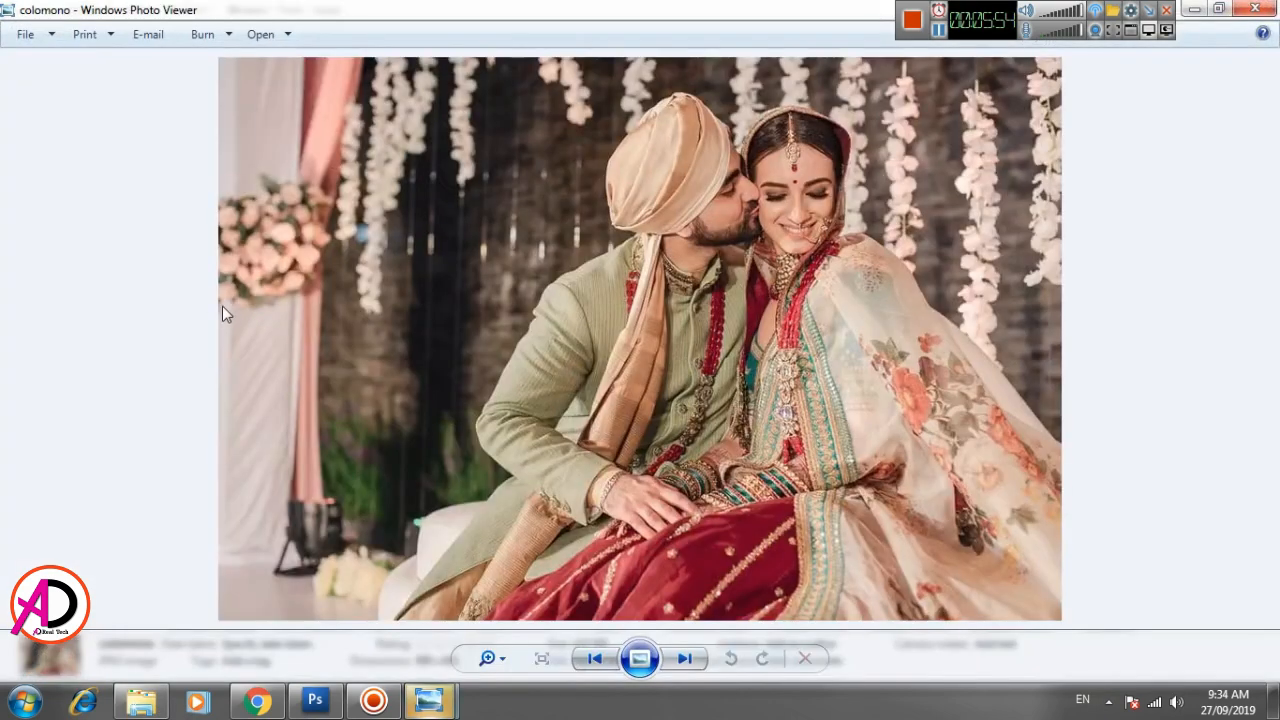
left_click(1273, 8)
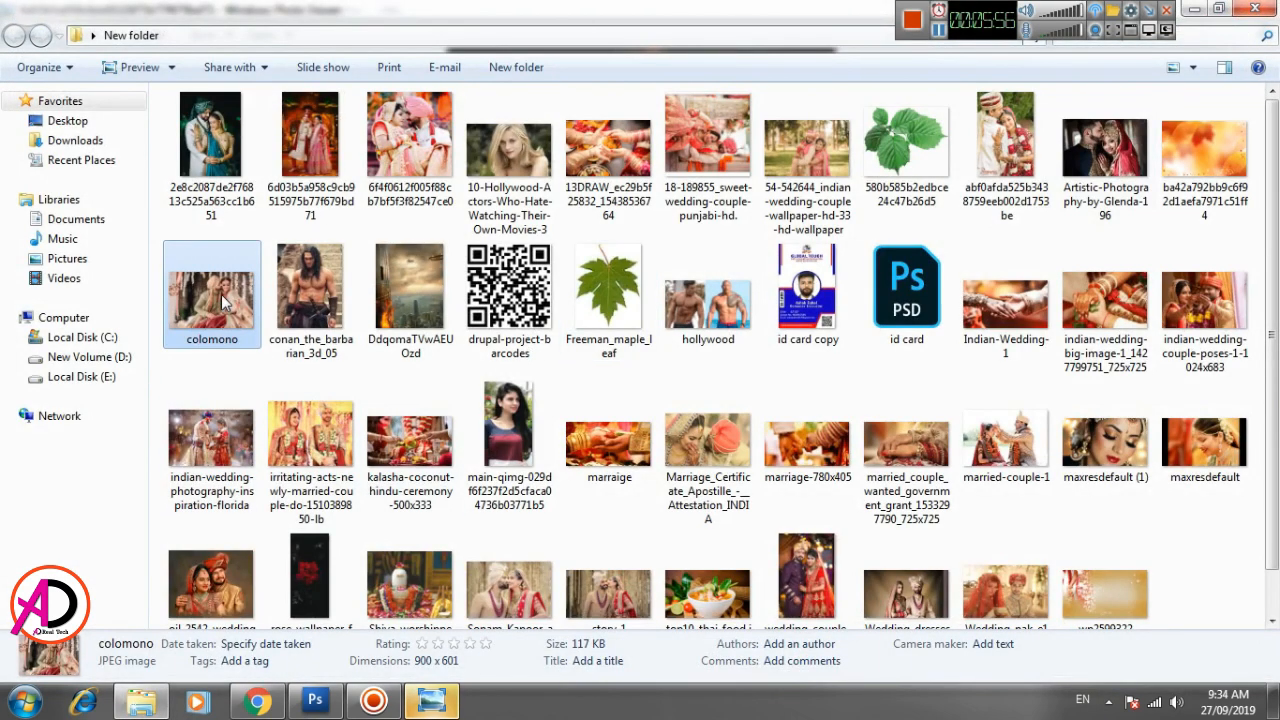
left_click_drag(222, 298, 380, 366)
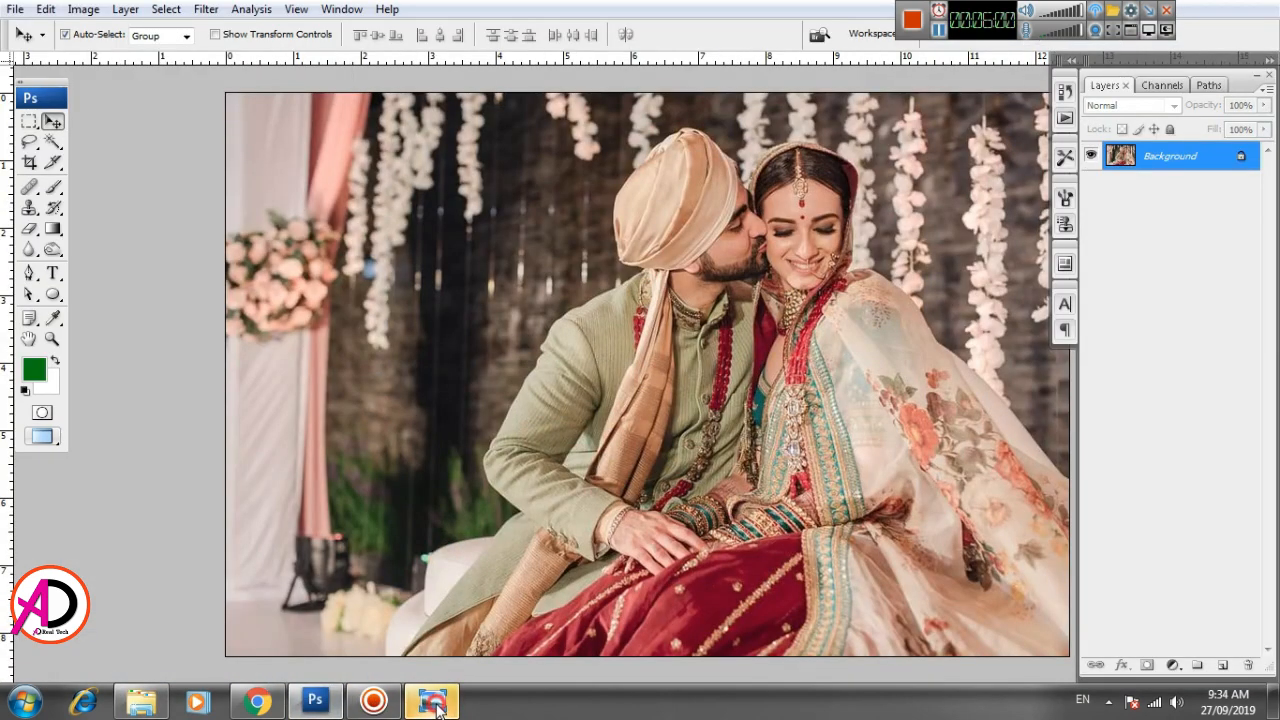
left_click(432, 703)
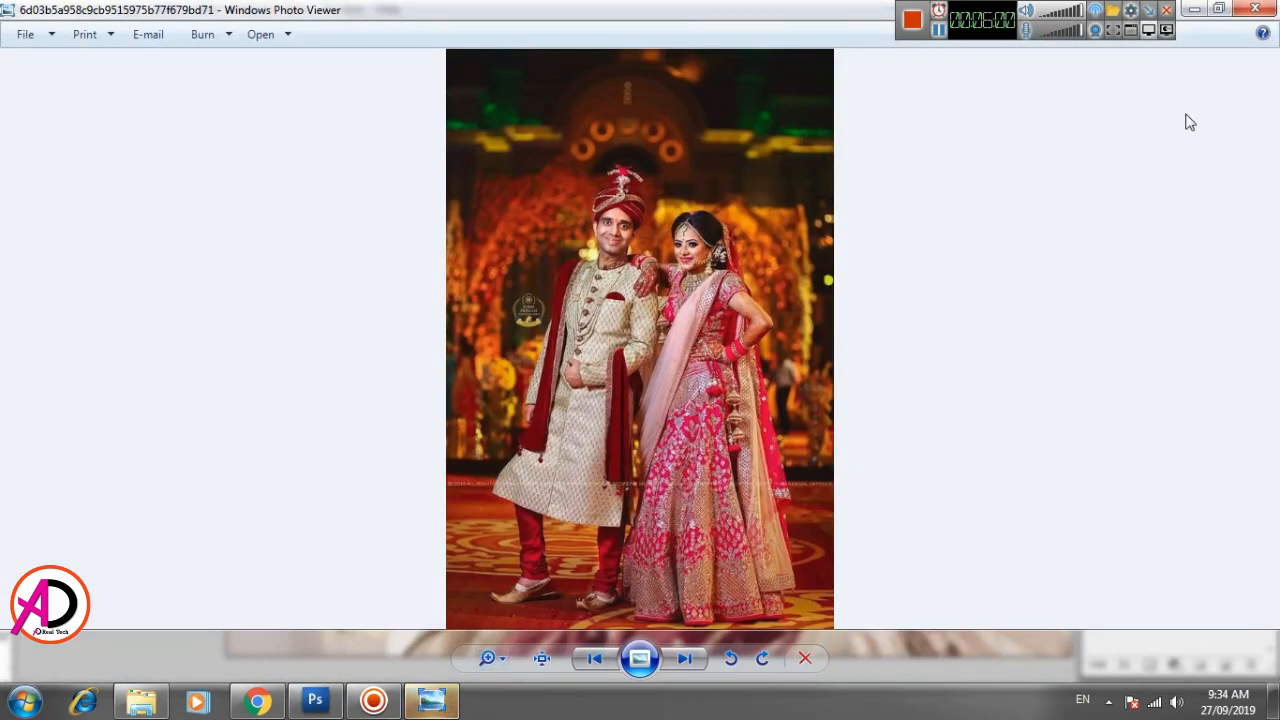
left_click(1270, 8)
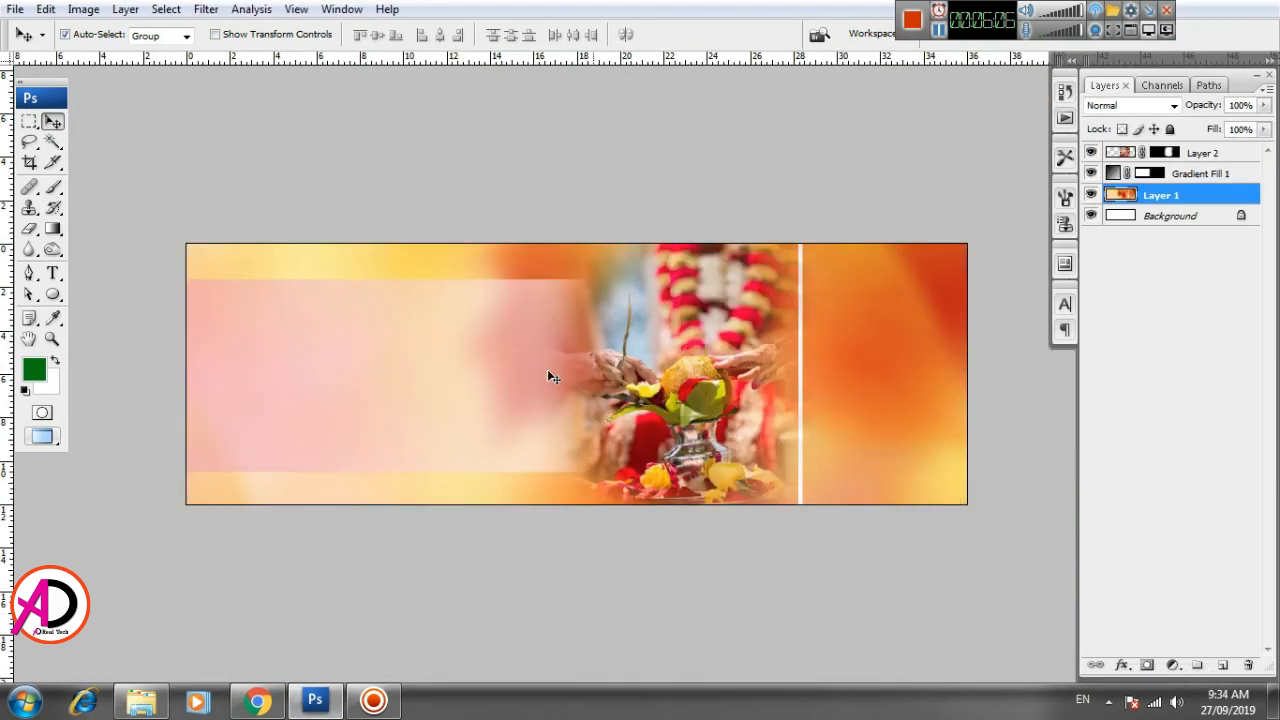
Draw a tall green rectangle shape, about 6.3 × 8.3 inches, inside the left end of the pink panel on the album page
left_click_drag(693, 399, 664, 392)
scroll(554, 372, "up", 3)
left_click_drag(506, 370, 691, 364)
scroll(567, 381, "up", 2)
key("alt+space")
left_click_drag(455, 357, 455, 363)
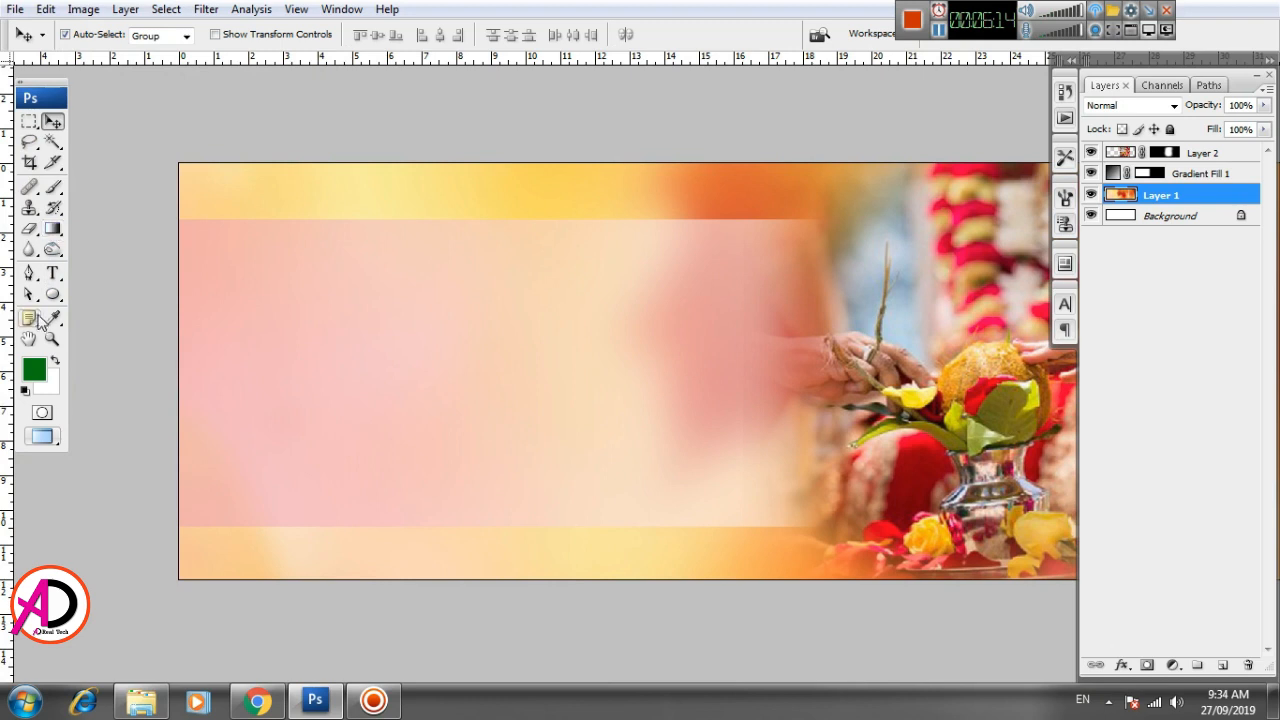
left_click(53, 294)
left_click(127, 295)
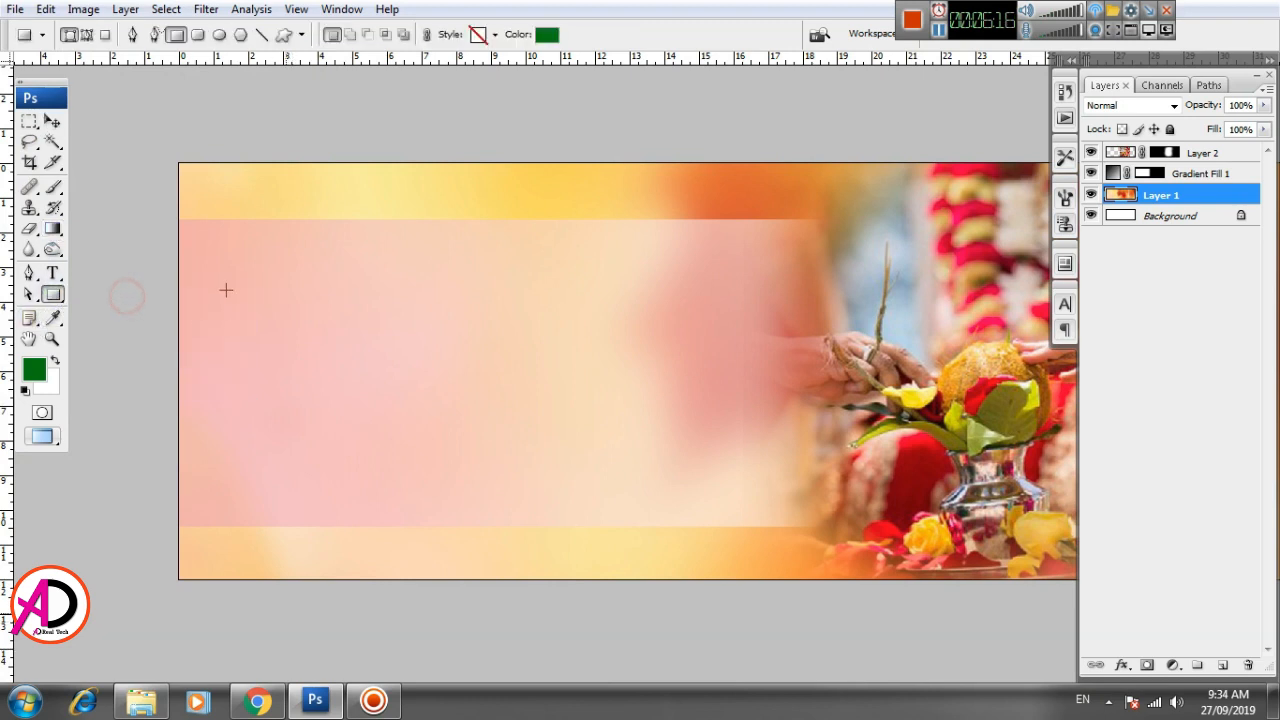
left_click_drag(187, 232, 405, 520)
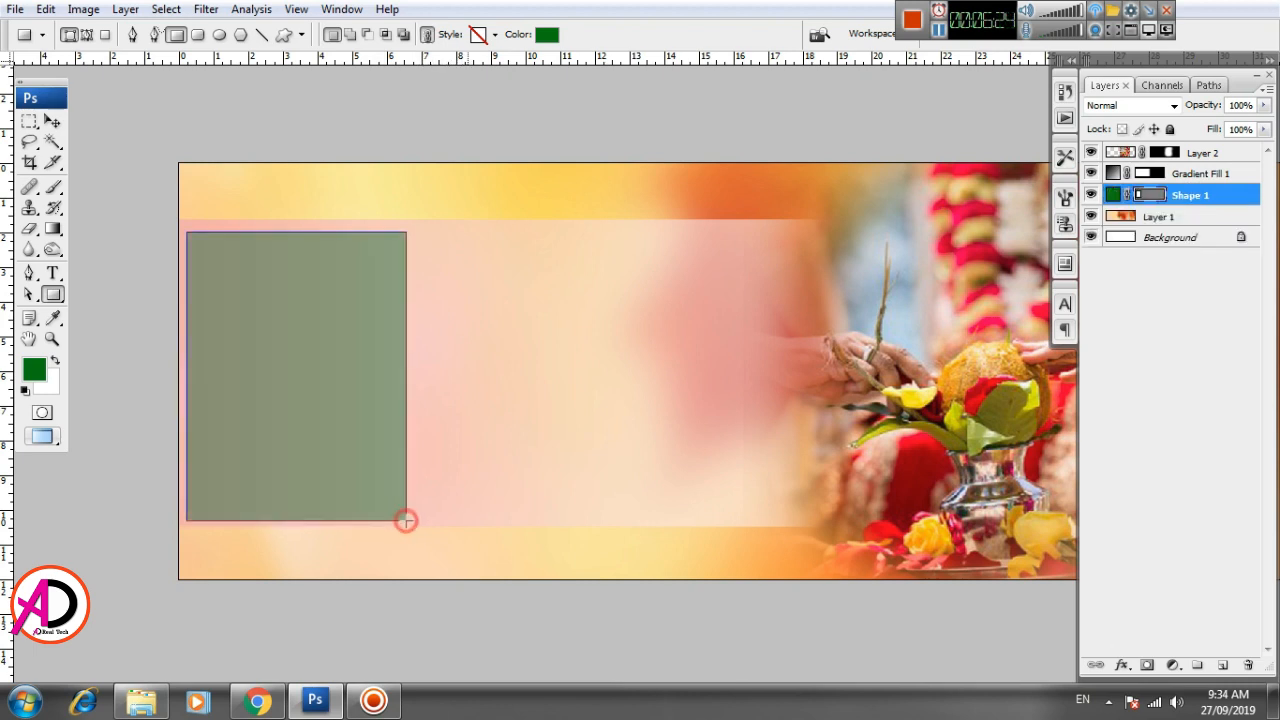
Above the Gradient Fill 1 layer, draw a green rectangle about 5.8 × 4 inches to the right of the tall one, aligned with its top
left_click(51, 122)
left_click(358, 339)
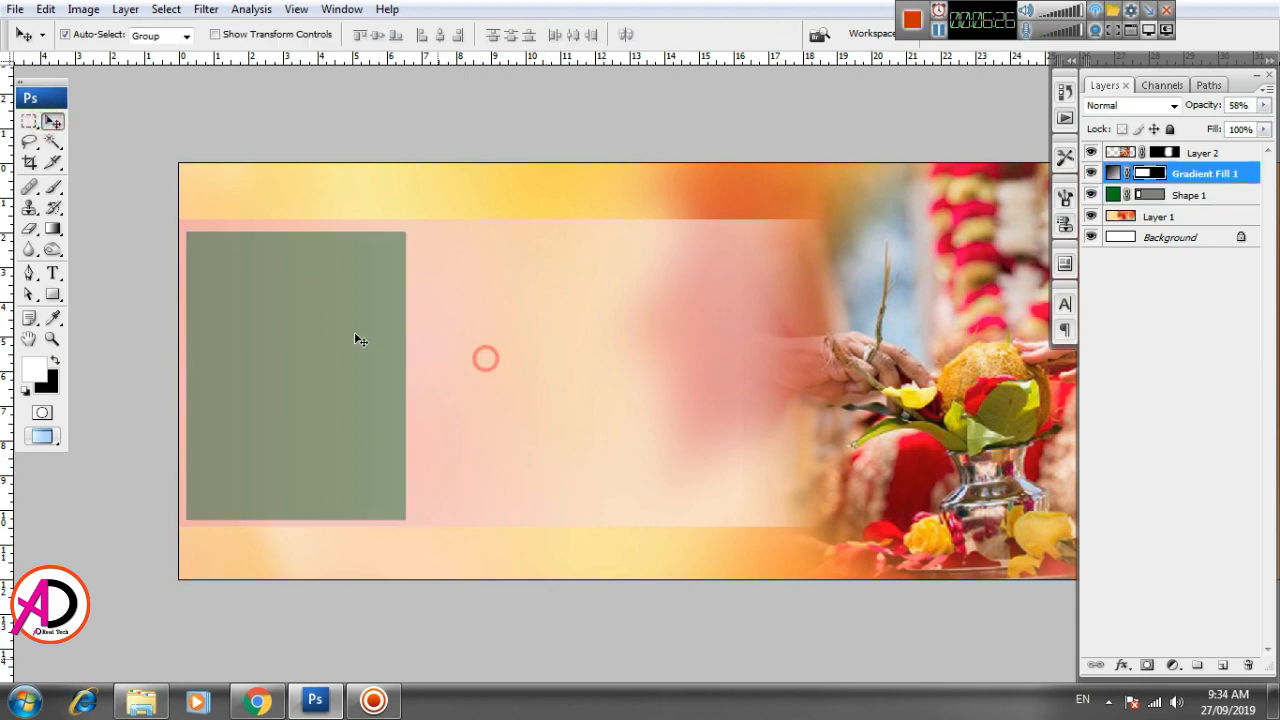
left_click(56, 296)
left_click_drag(412, 233, 612, 371)
left_click(52, 120)
left_click(663, 337)
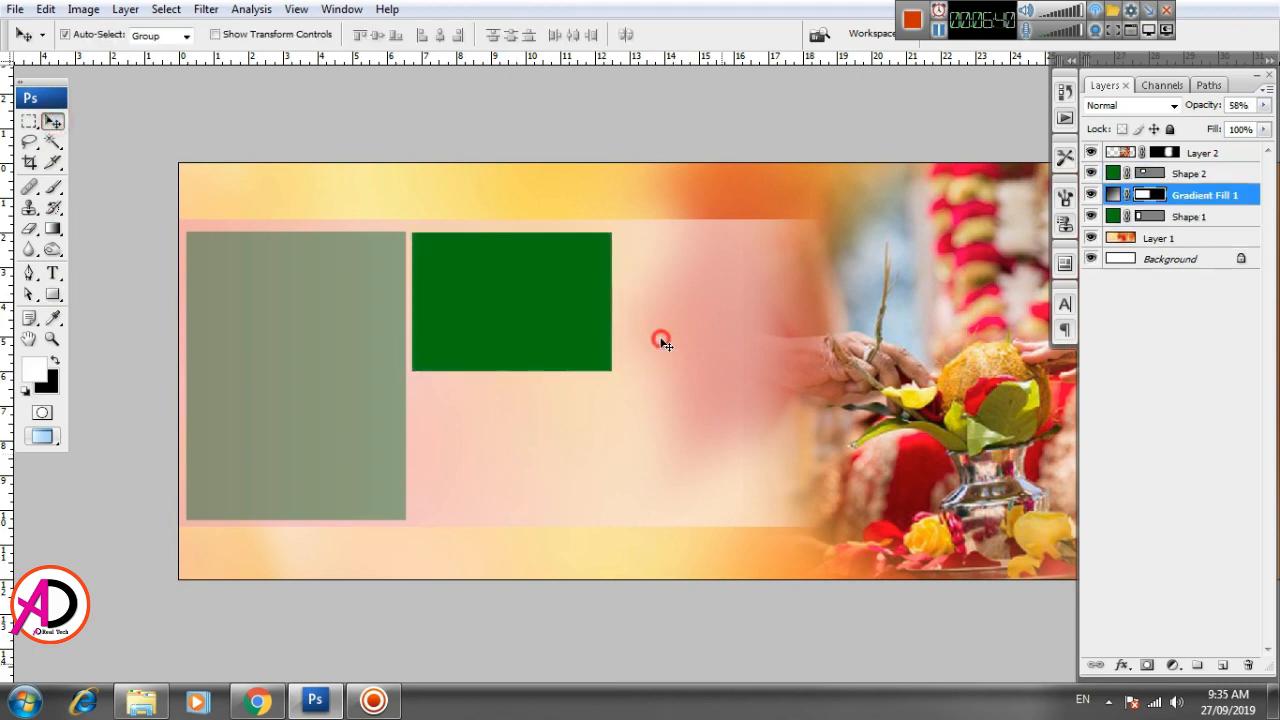
Duplicate the smaller green rectangle directly below itself, ending level with the tall rectangle's bottom edge
left_click(543, 309)
left_click_drag(553, 312, 548, 455)
left_click(575, 340)
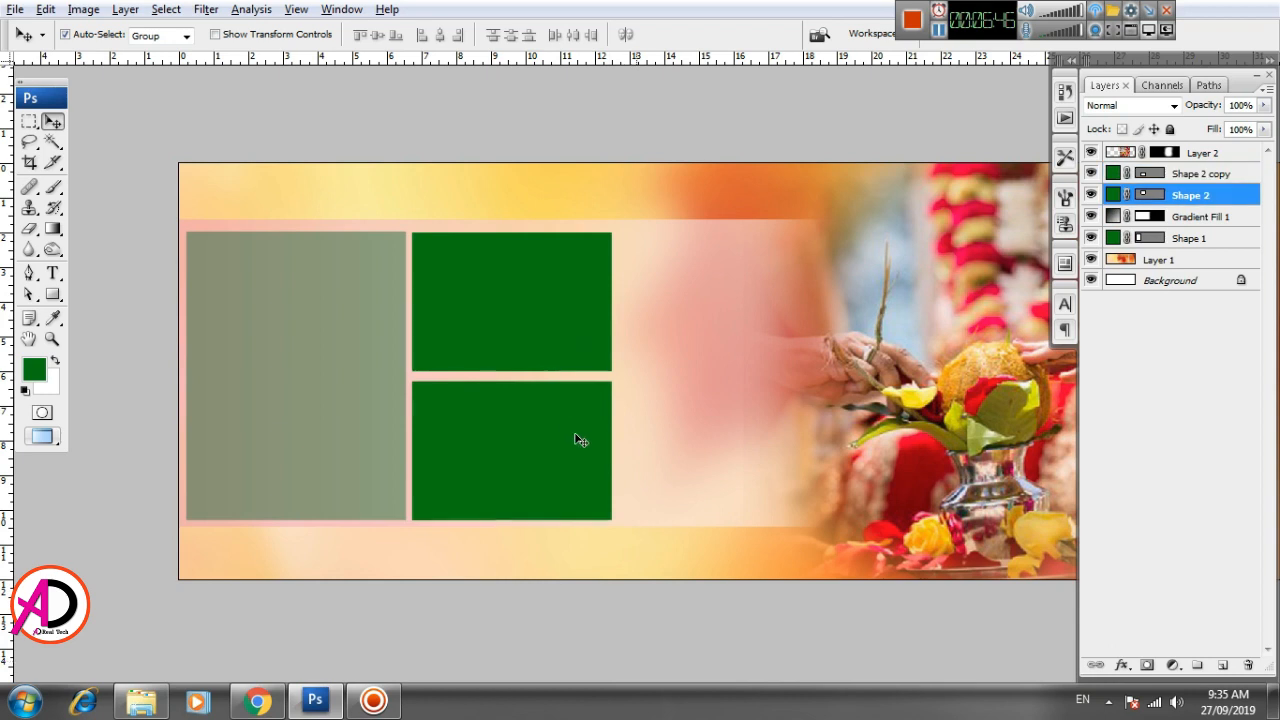
Duplicate the upper small rectangle to its right and nudge the copy left until only a narrow gap remains
left_click_drag(561, 306, 776, 310)
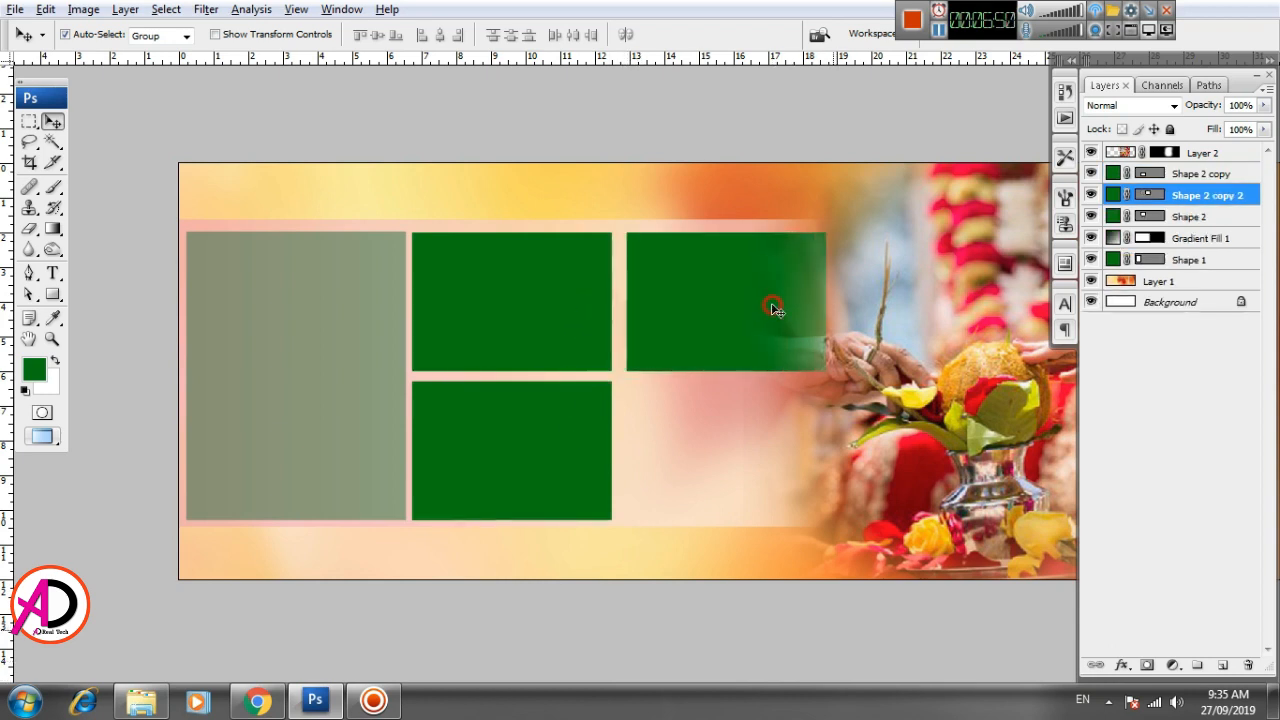
key("Left")
key("Left")
key("Left")
key("Left")
key("Left")
key("Left")
key("Left")
key("Left")
key("Left")
key("Left")
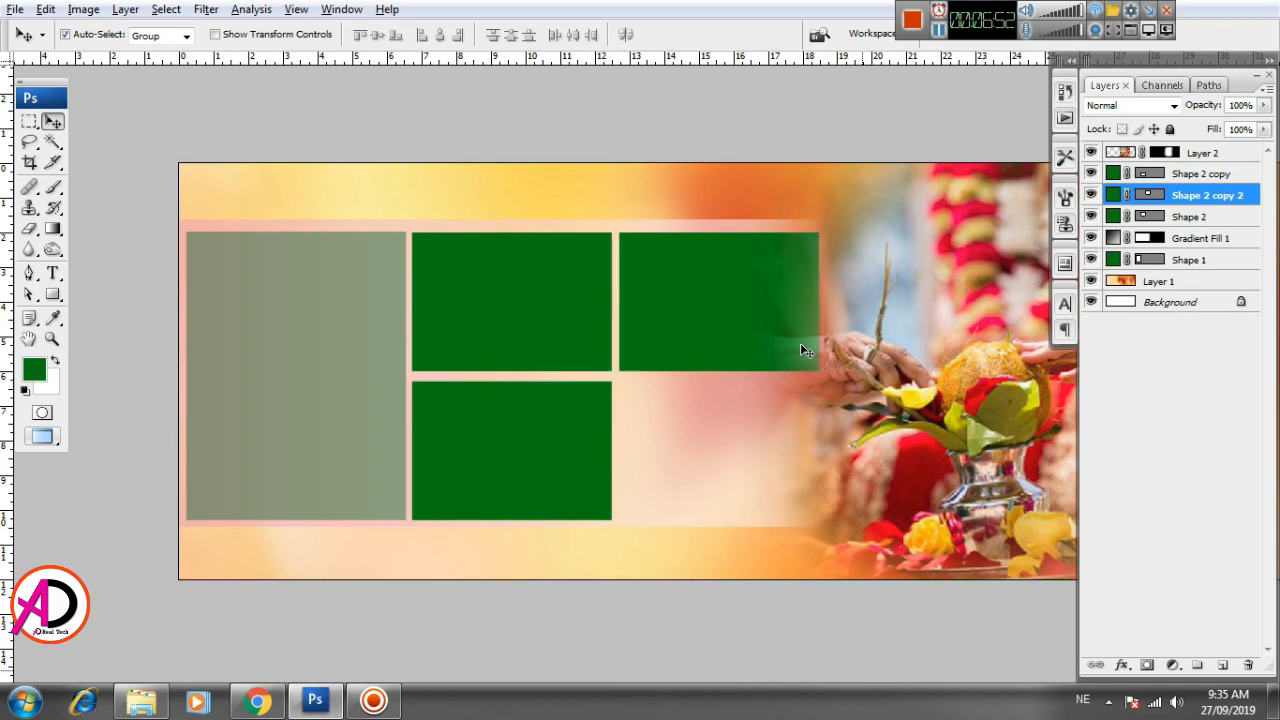
Duplicate the upper-right rectangle straight down into the empty slot beneath it
left_click_drag(727, 336, 723, 471)
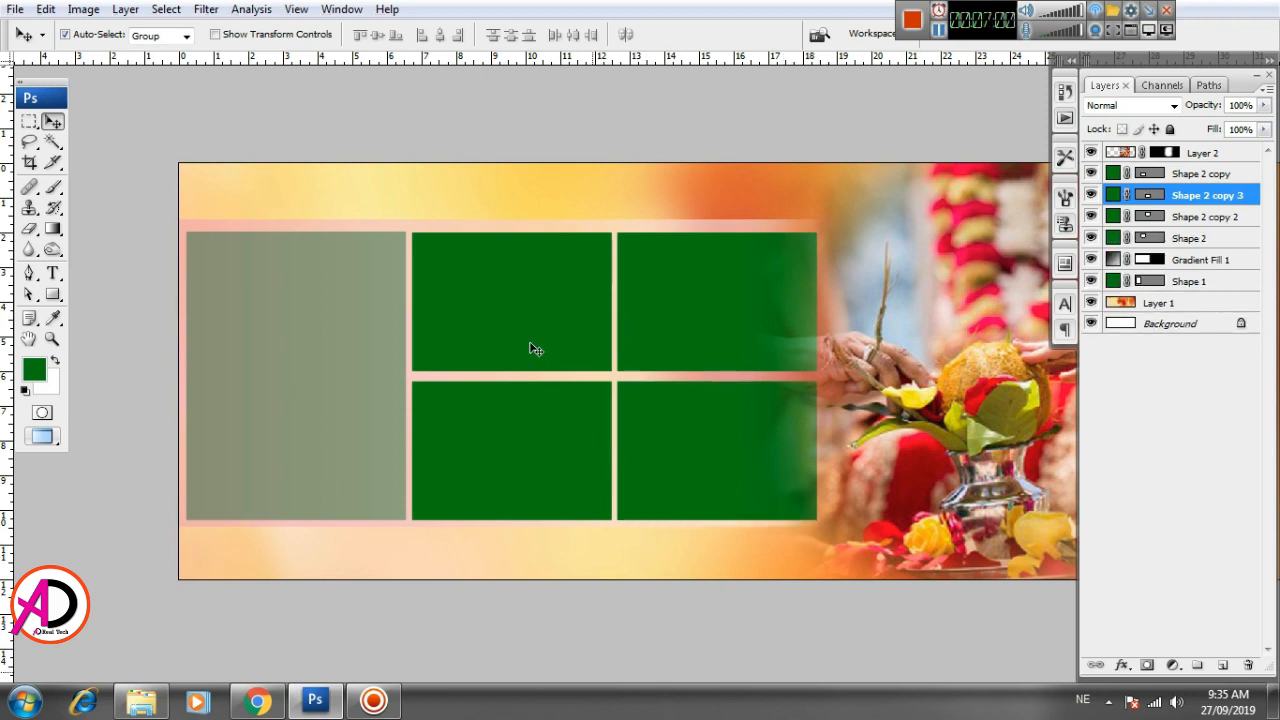
left_click(536, 349)
left_click(740, 450)
left_click(727, 310)
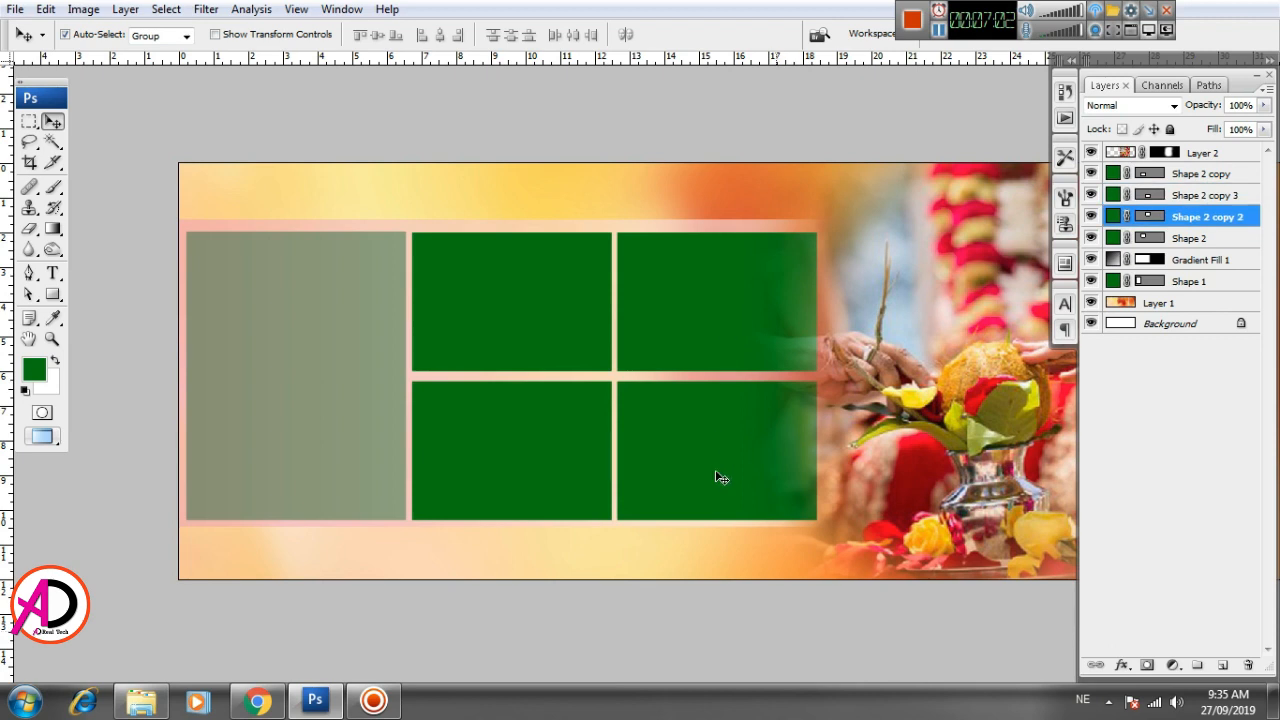
Stretch the top edge of the lower-left small rectangle upward to narrow the gap between the two rows
left_click(571, 424)
key("ctrl+t")
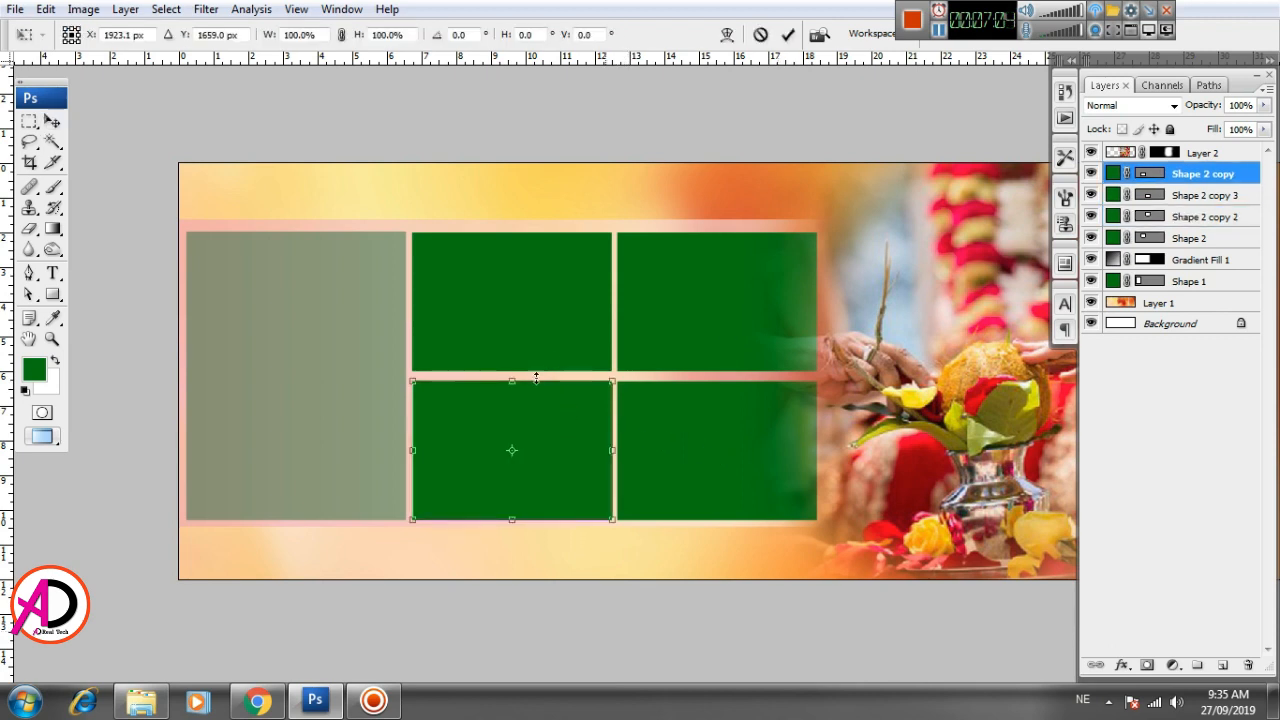
left_click_drag(511, 381, 511, 379)
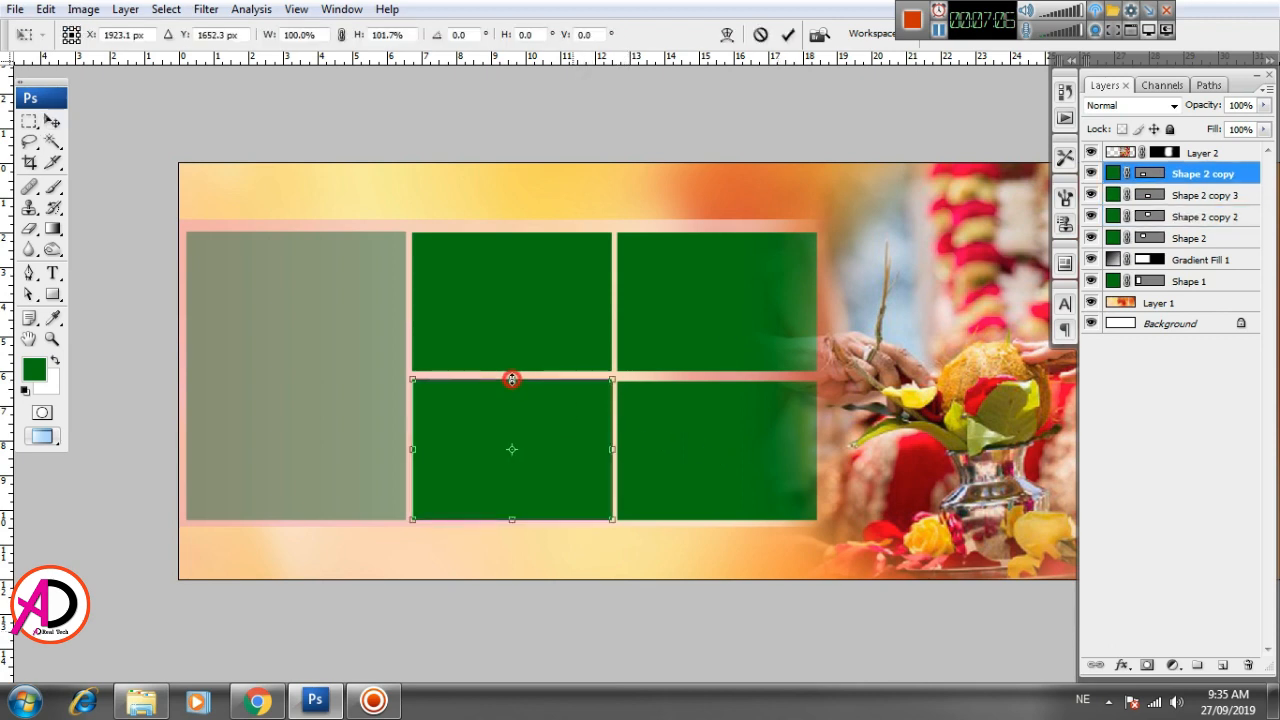
key("Return")
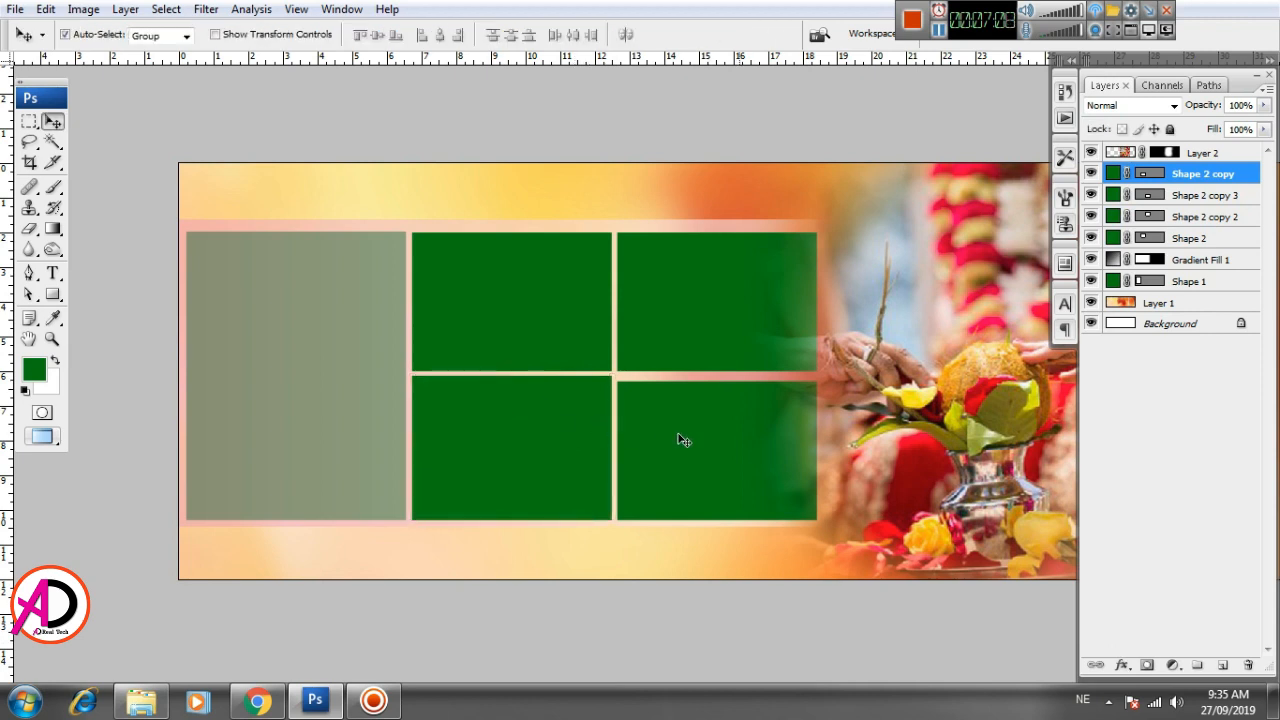
Delete the lower-right rectangle and replace it with a duplicate of the stretched lower rectangle beside it
left_click(683, 440)
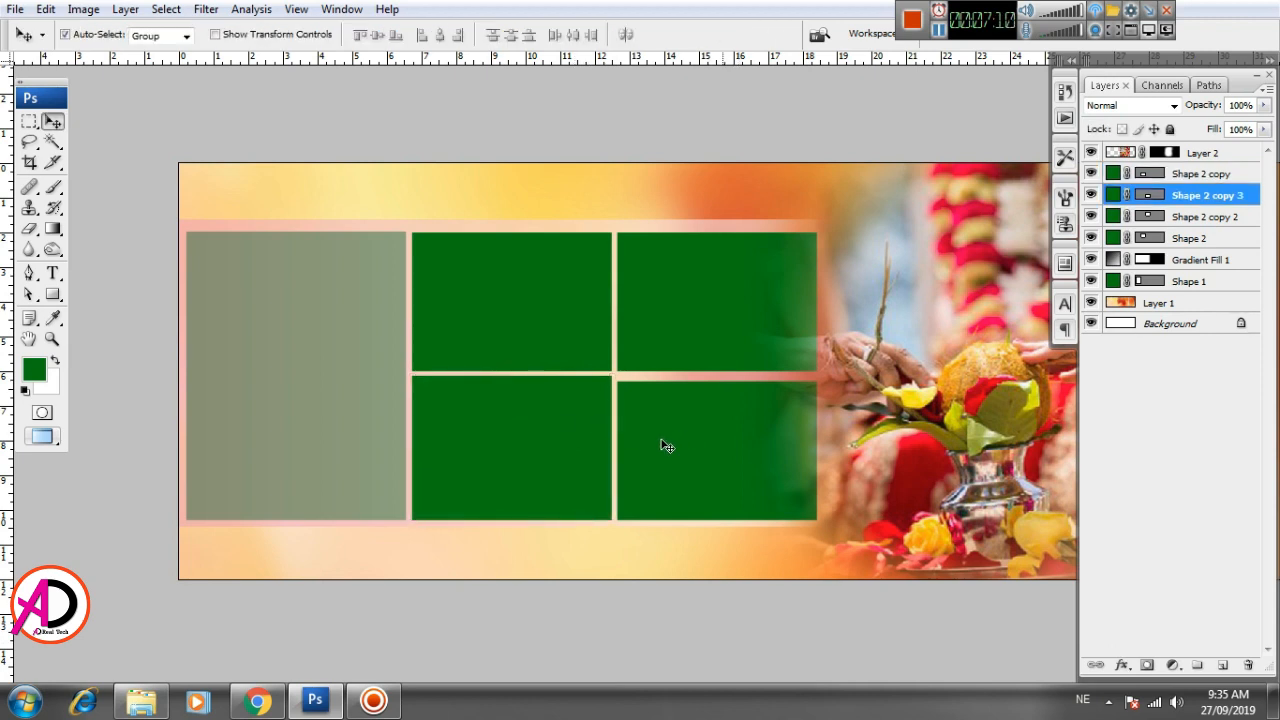
key("Delete")
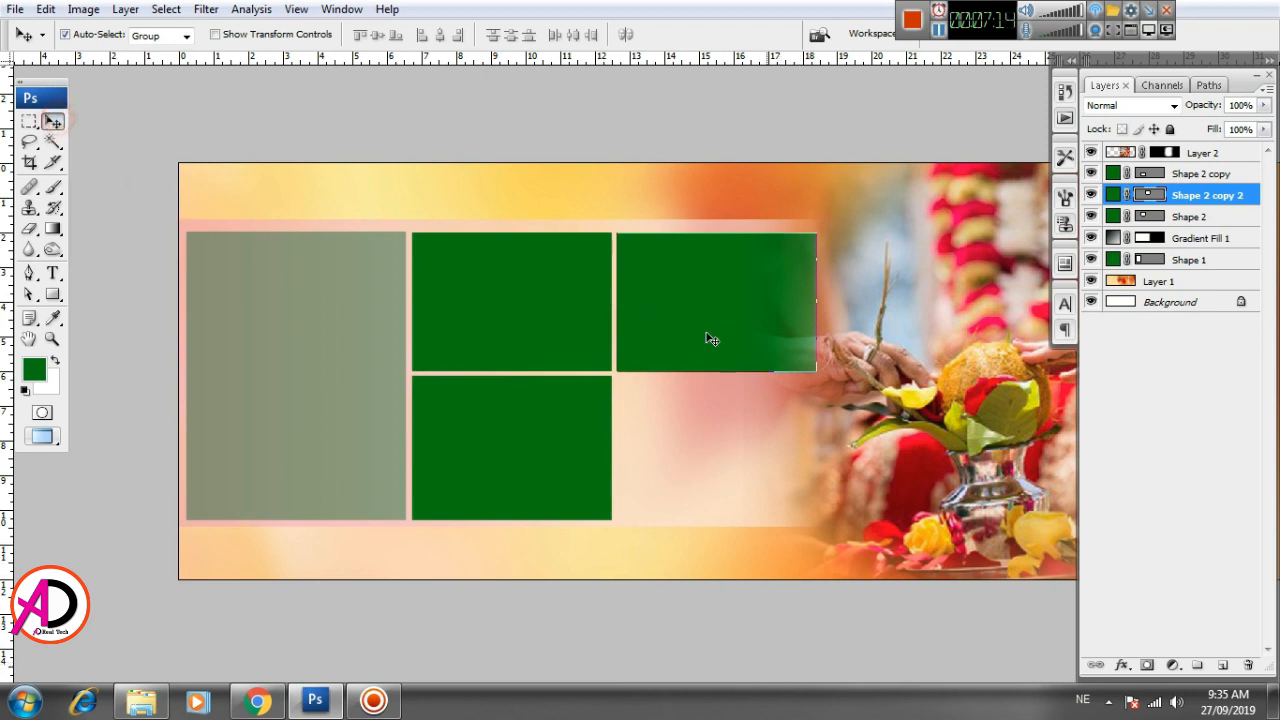
left_click(746, 440)
left_click(741, 328)
left_click_drag(592, 427, 783, 428)
key("ctrl+j")
Bring the open colomono couple photo document to the front
scroll(586, 440, "down", 2)
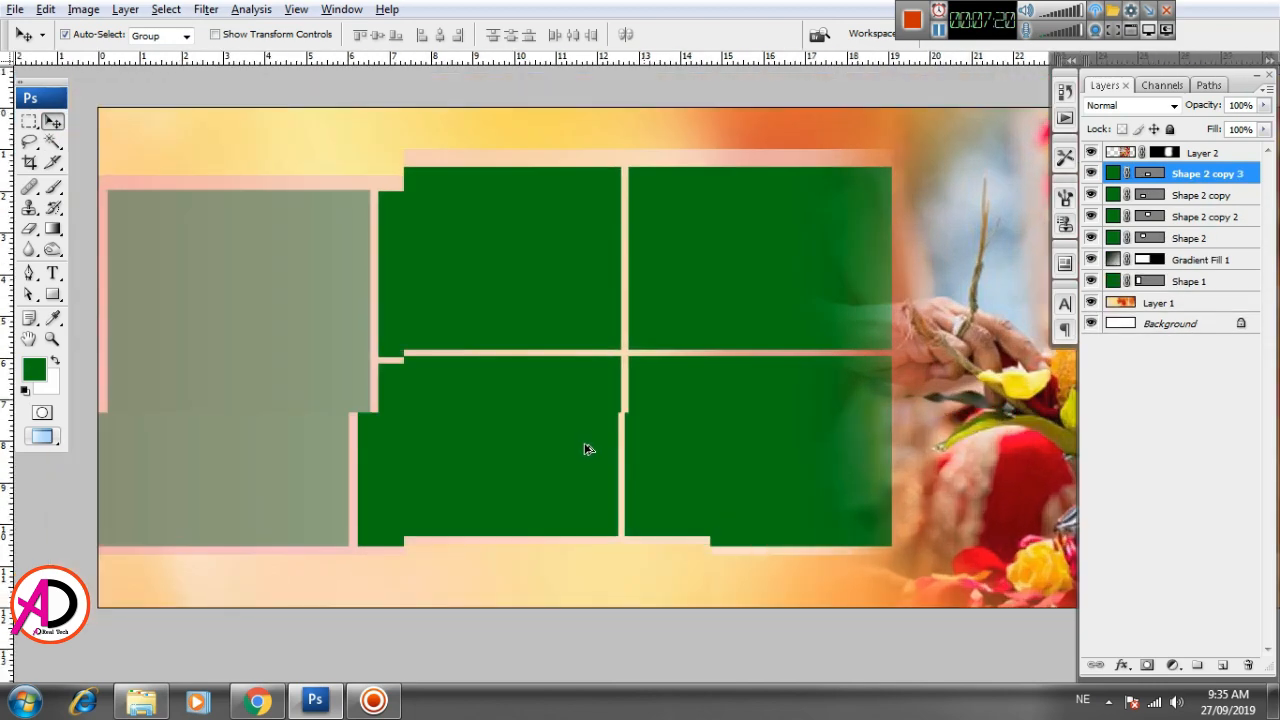
left_click_drag(708, 472, 677, 466)
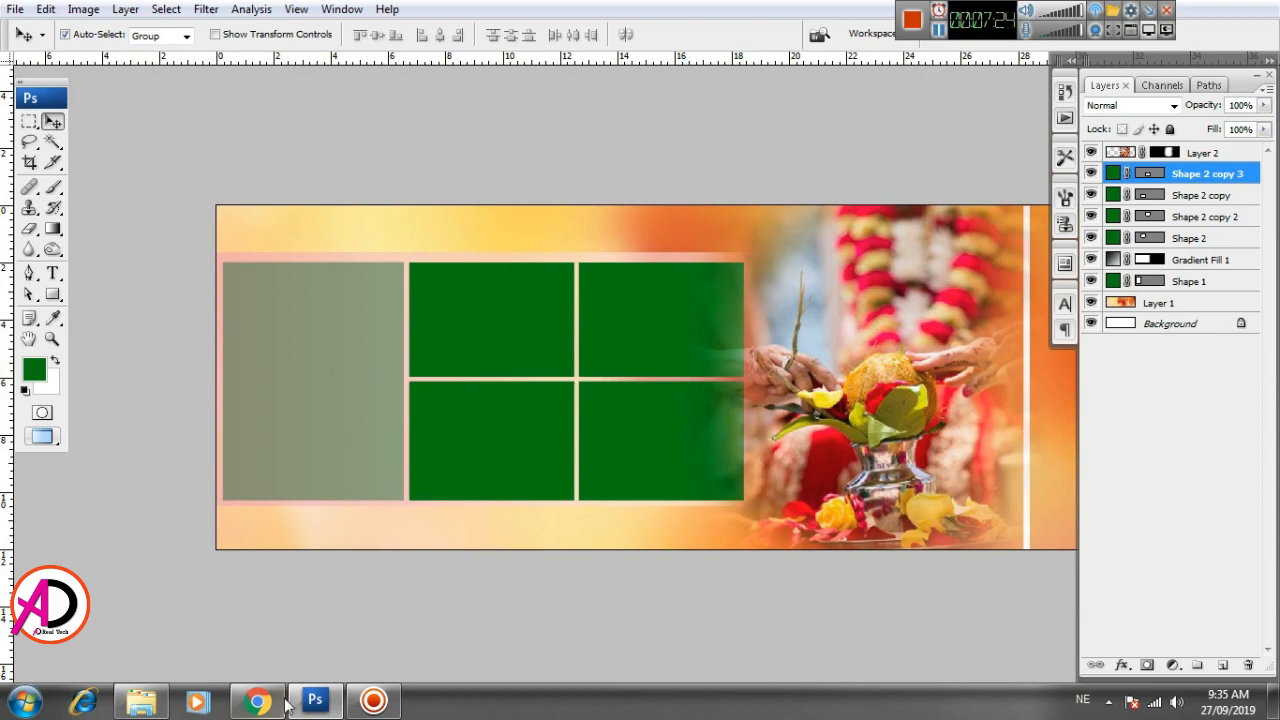
key("ctrl+Tab")
key("ctrl+Tab")
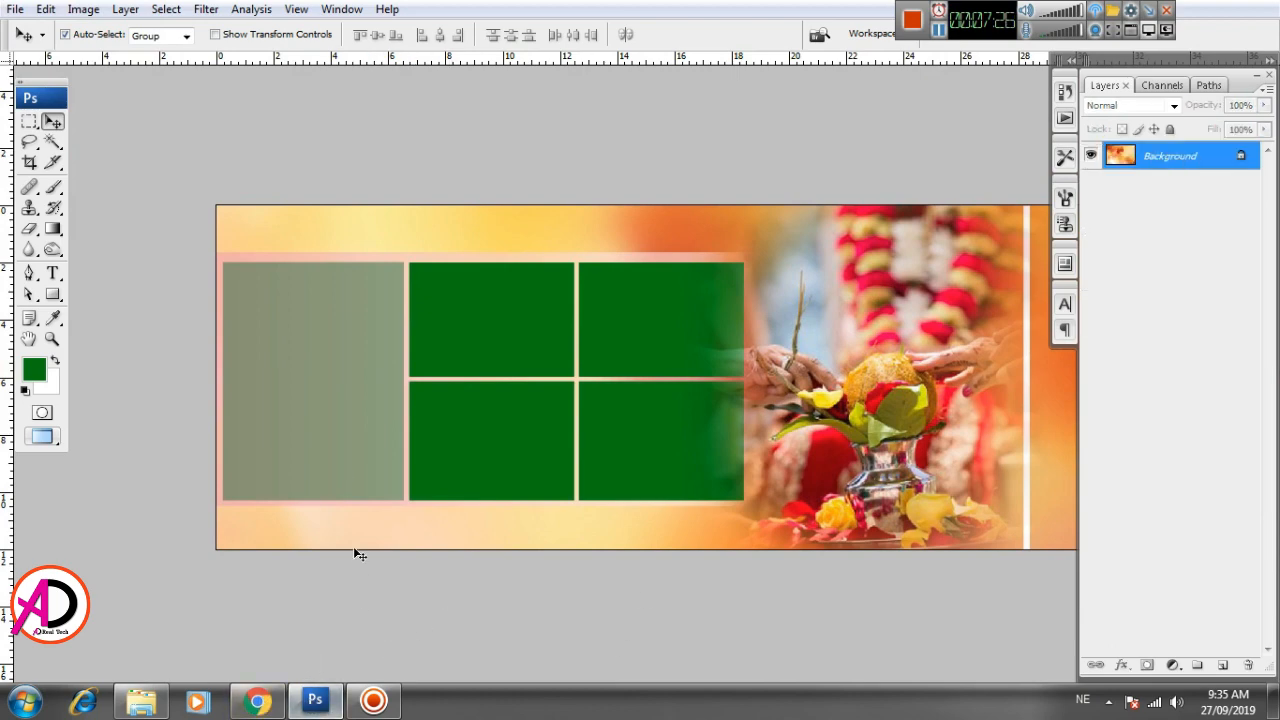
key("ctrl+Tab")
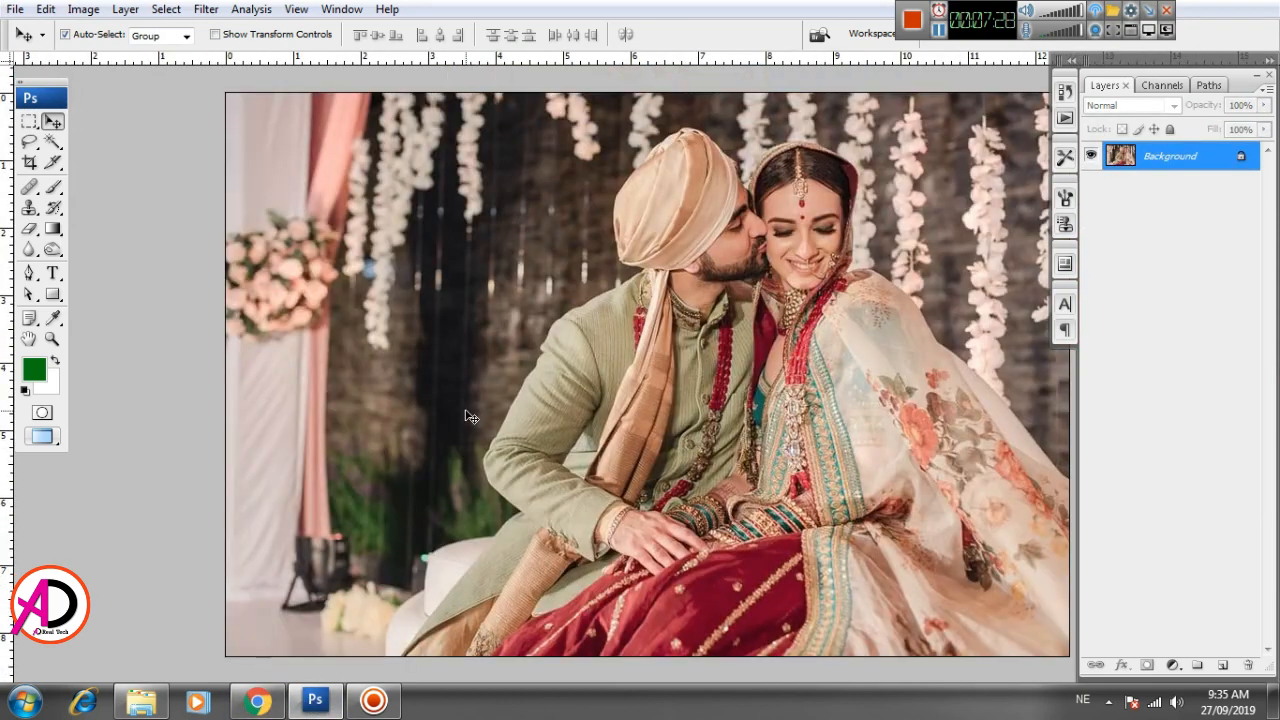
Copy a tall rectangular area around the kissing couple, from above the turban down to near the photo's lower edge
left_click_drag(773, 415, 683, 410)
scroll(680, 412, "down", 1)
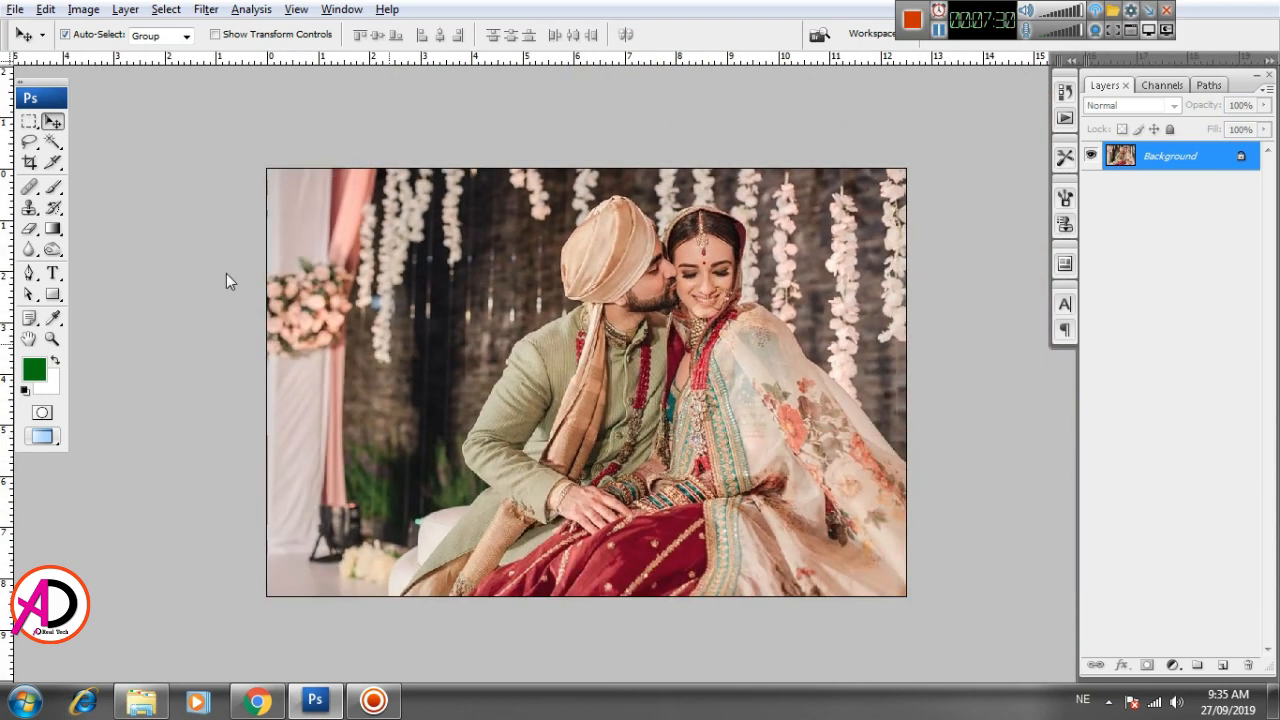
left_click(29, 121)
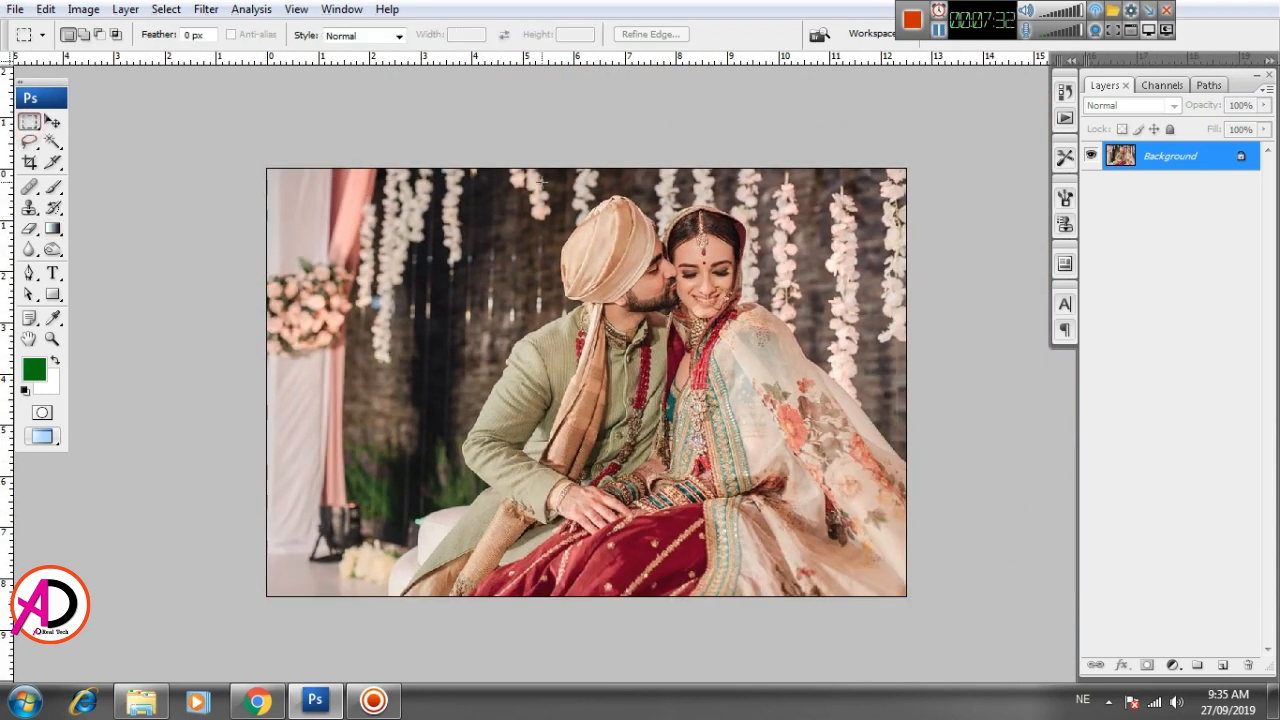
left_click_drag(541, 181, 787, 573)
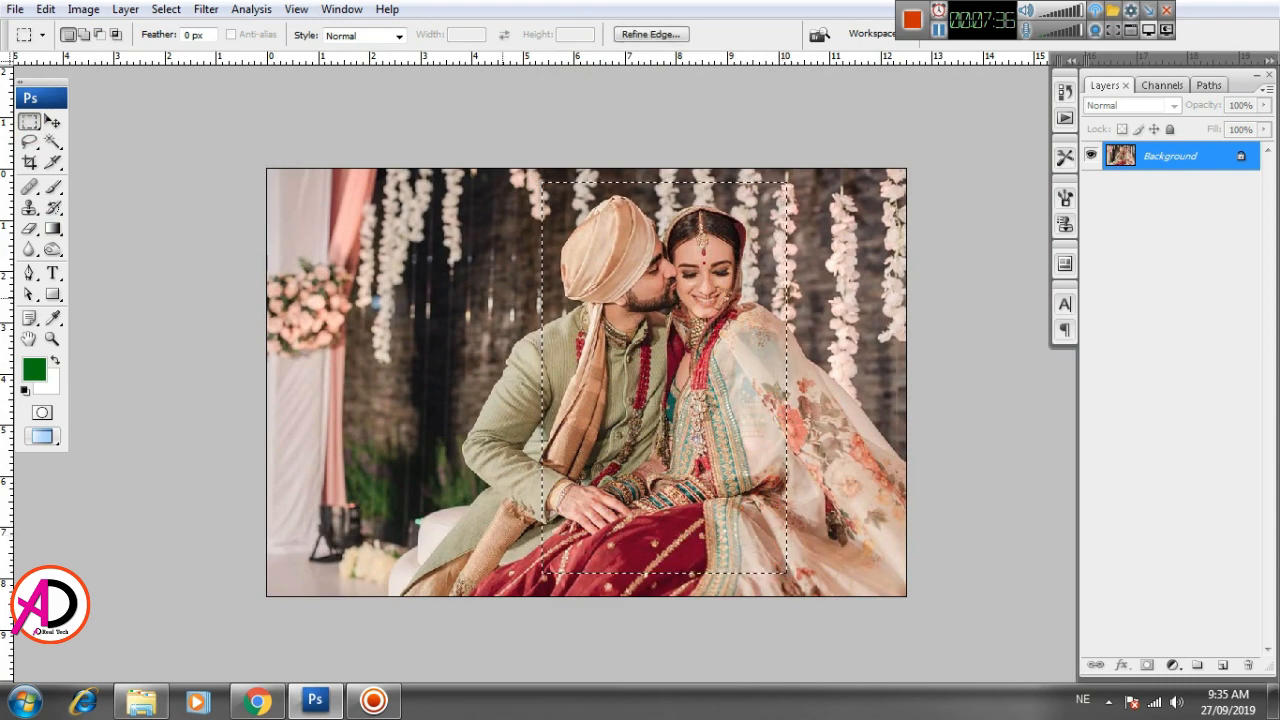
left_click(45, 9)
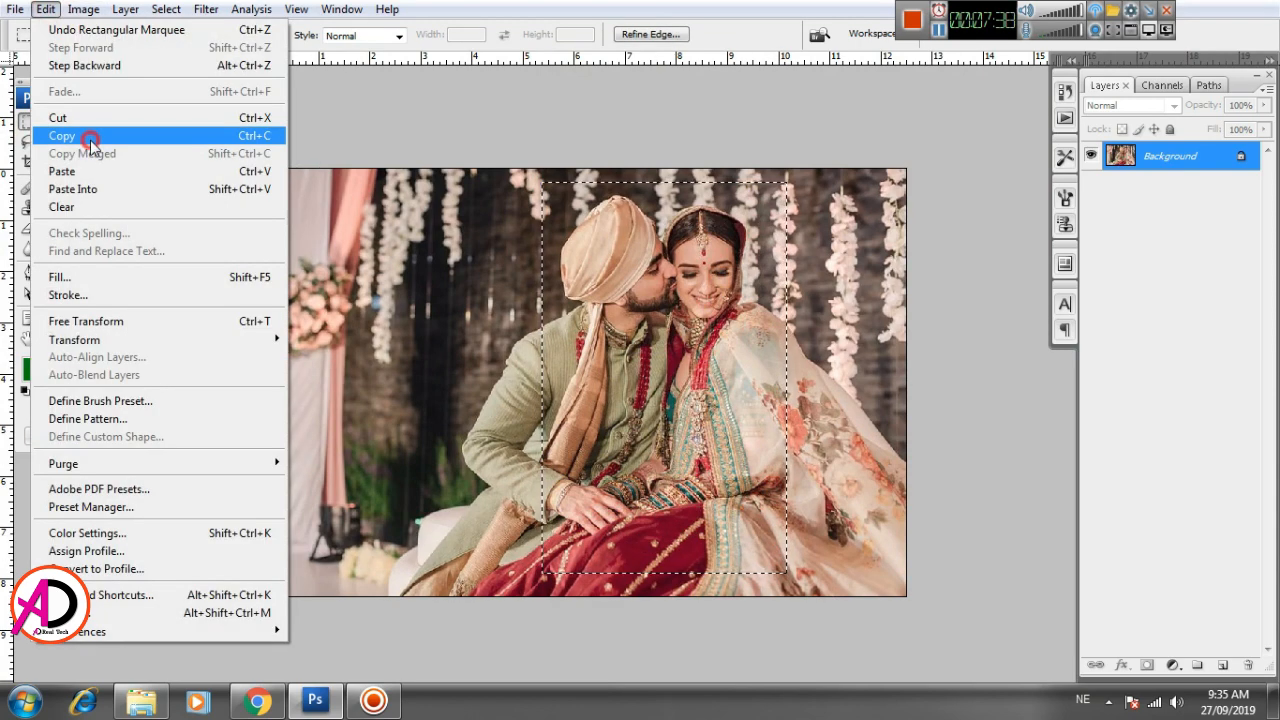
left_click(90, 144)
Paste the copied couple photo into the album page and move it over the tall grayish frame
key("ctrl+Tab")
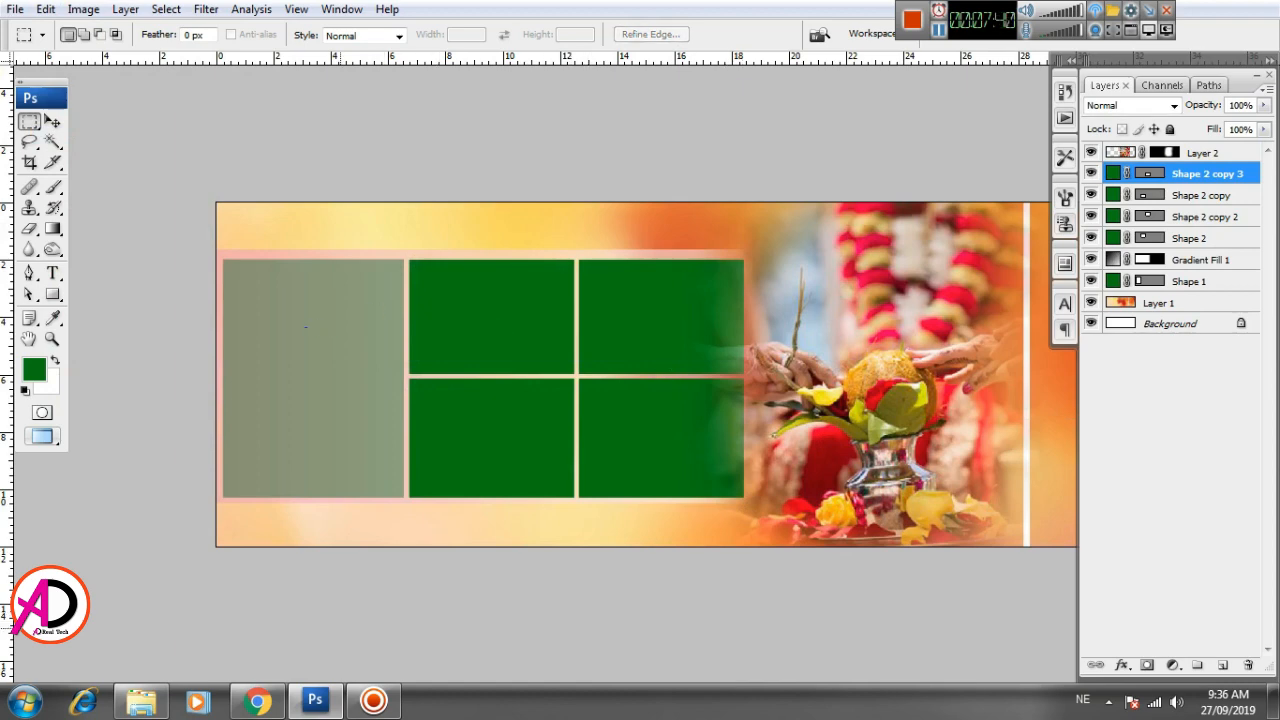
left_click(46, 9)
left_click(91, 174)
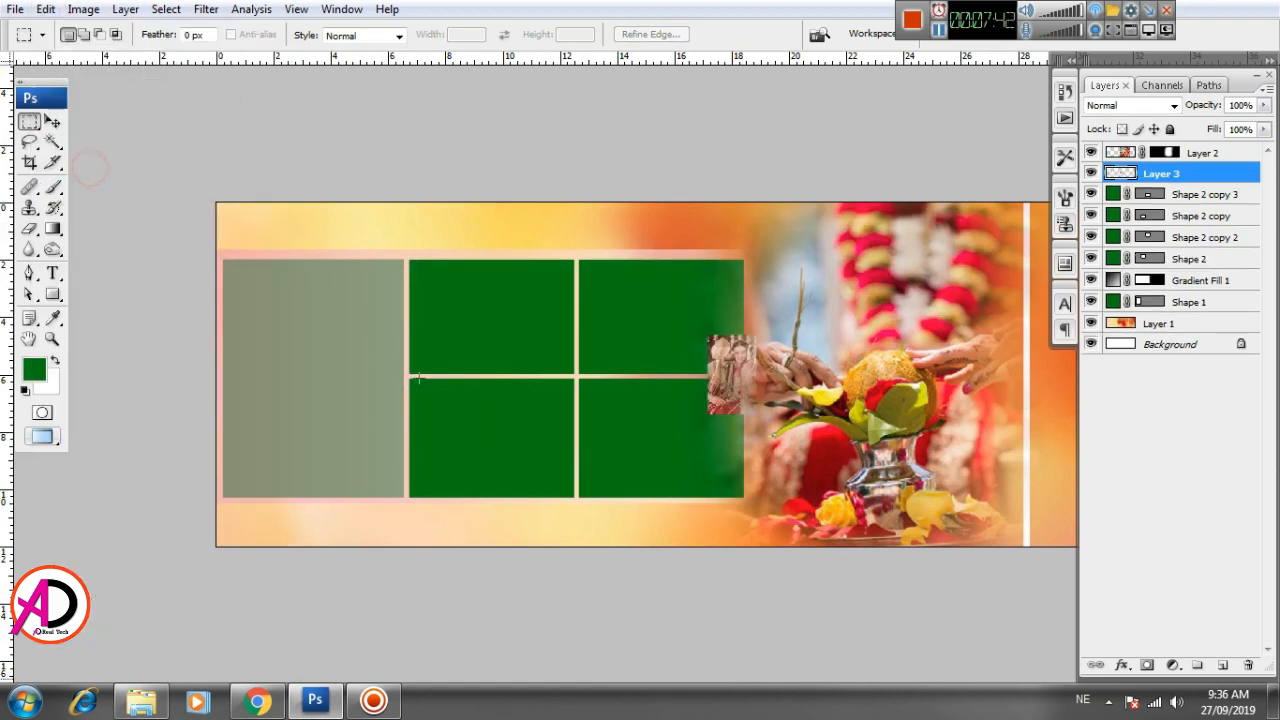
left_click(52, 121)
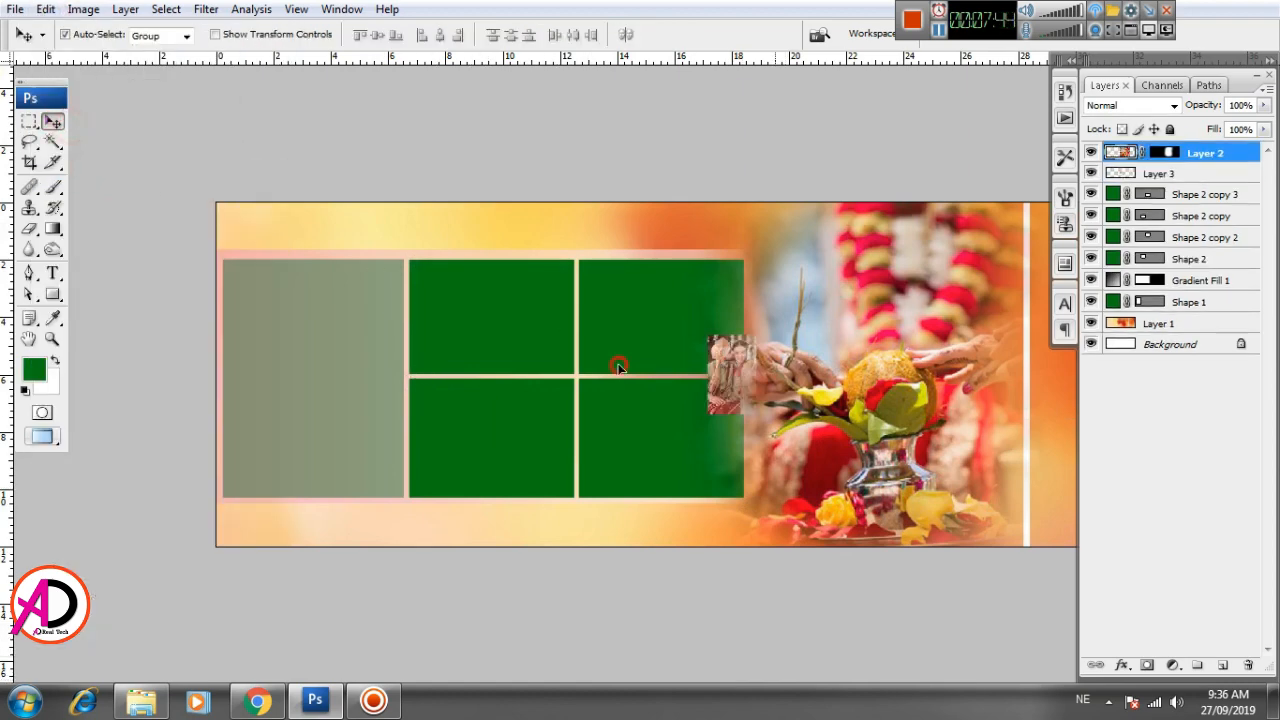
left_click_drag(728, 356, 486, 368)
key("ctrl+z")
left_click(1177, 176)
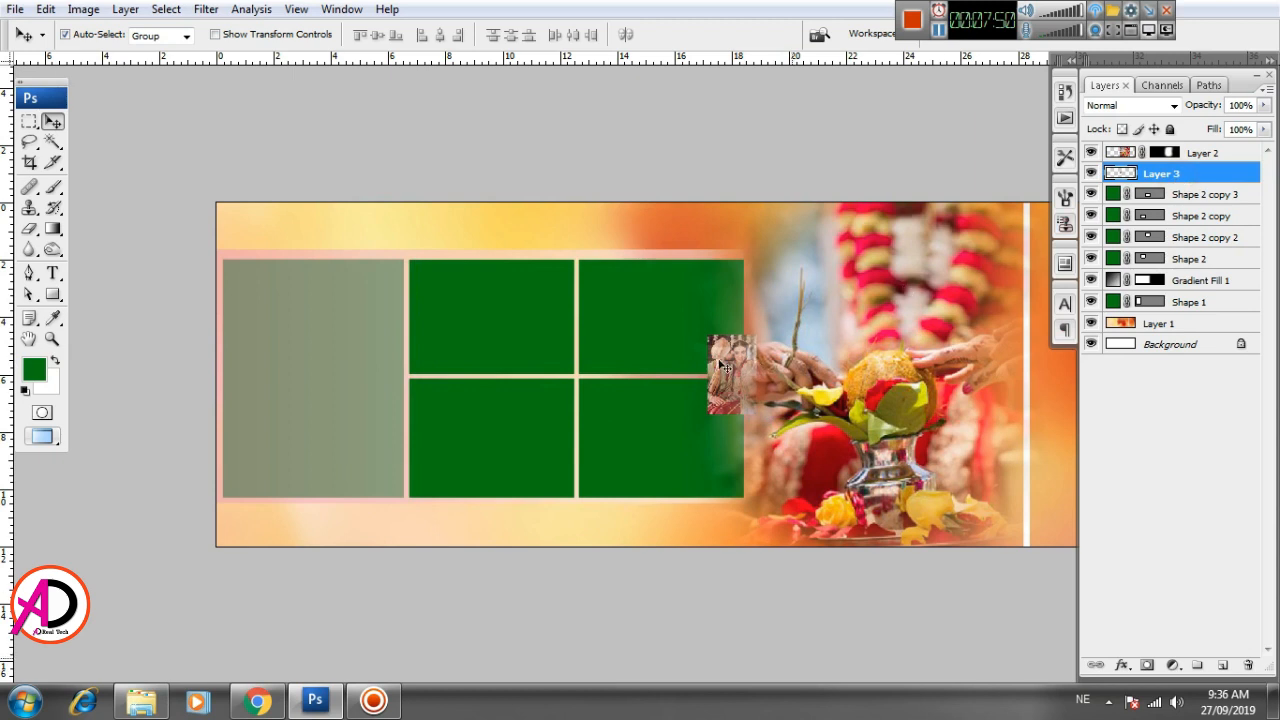
left_click_drag(725, 366, 307, 329)
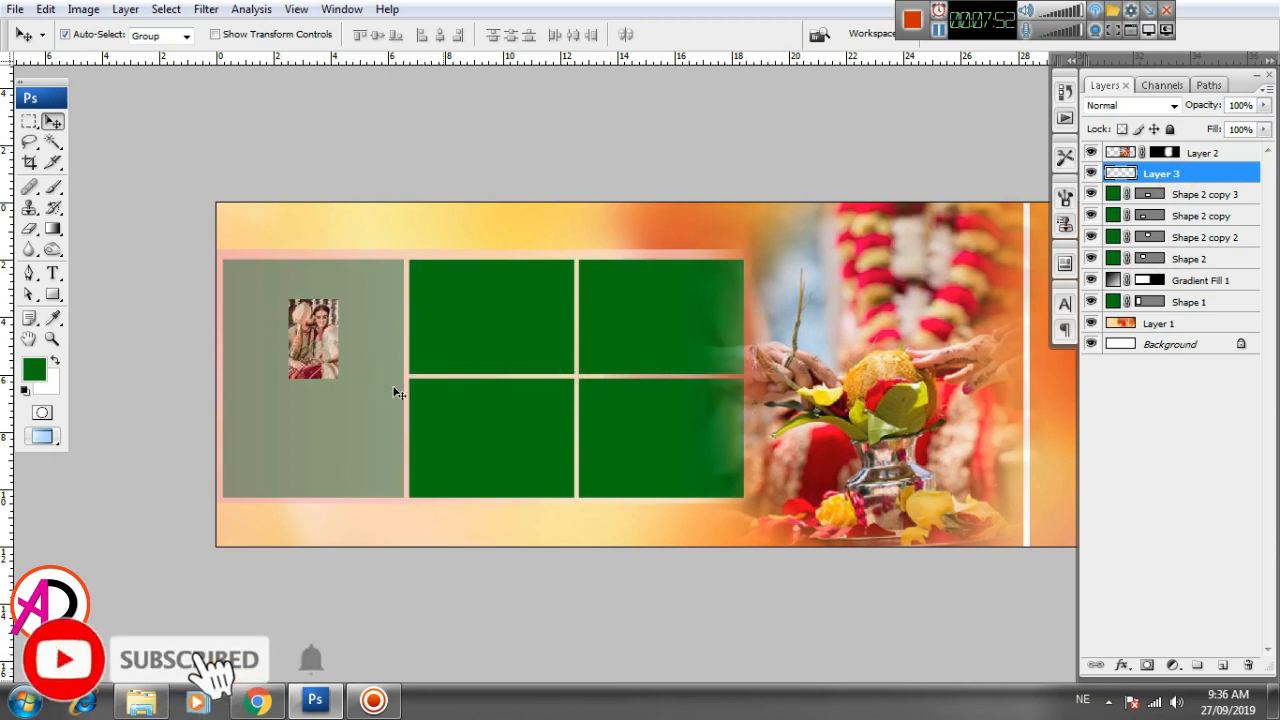
Scale the pasted couple photo proportionally to about 384% and position it to cover the tall frame
key("ctrl+t")
left_click_drag(340, 380, 440, 478)
left_click_drag(375, 401, 373, 430)
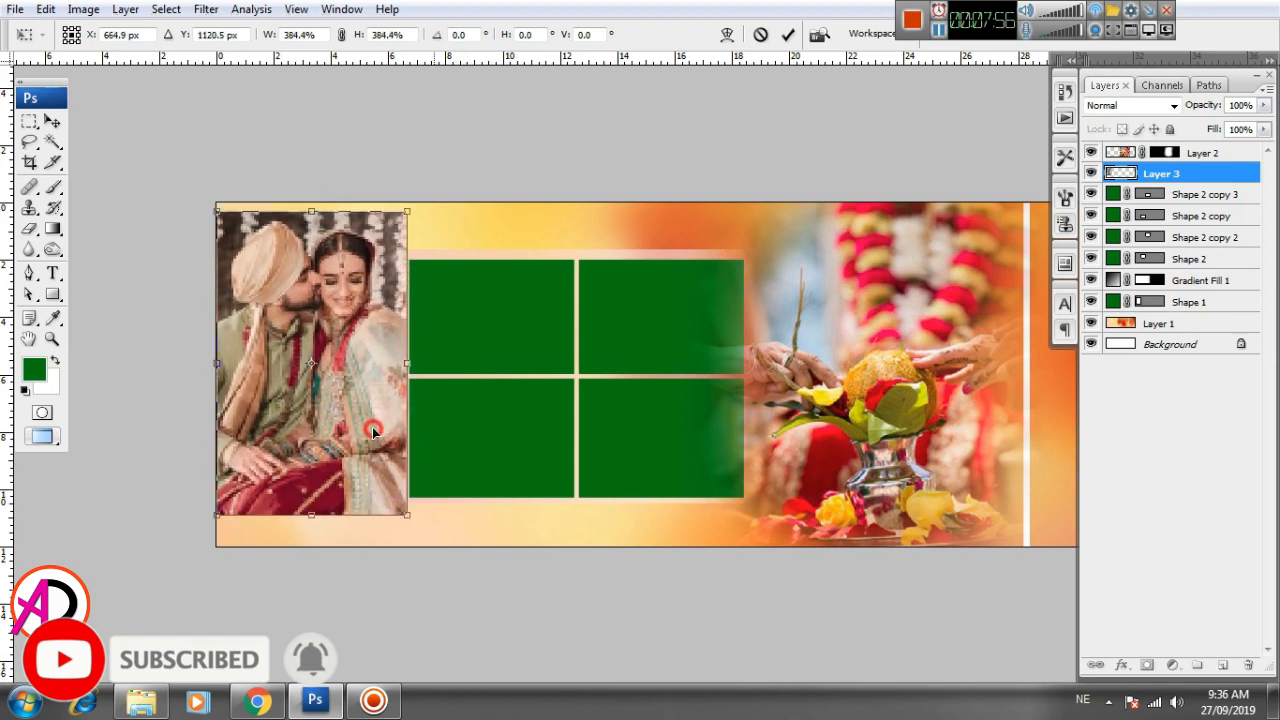
key("Return")
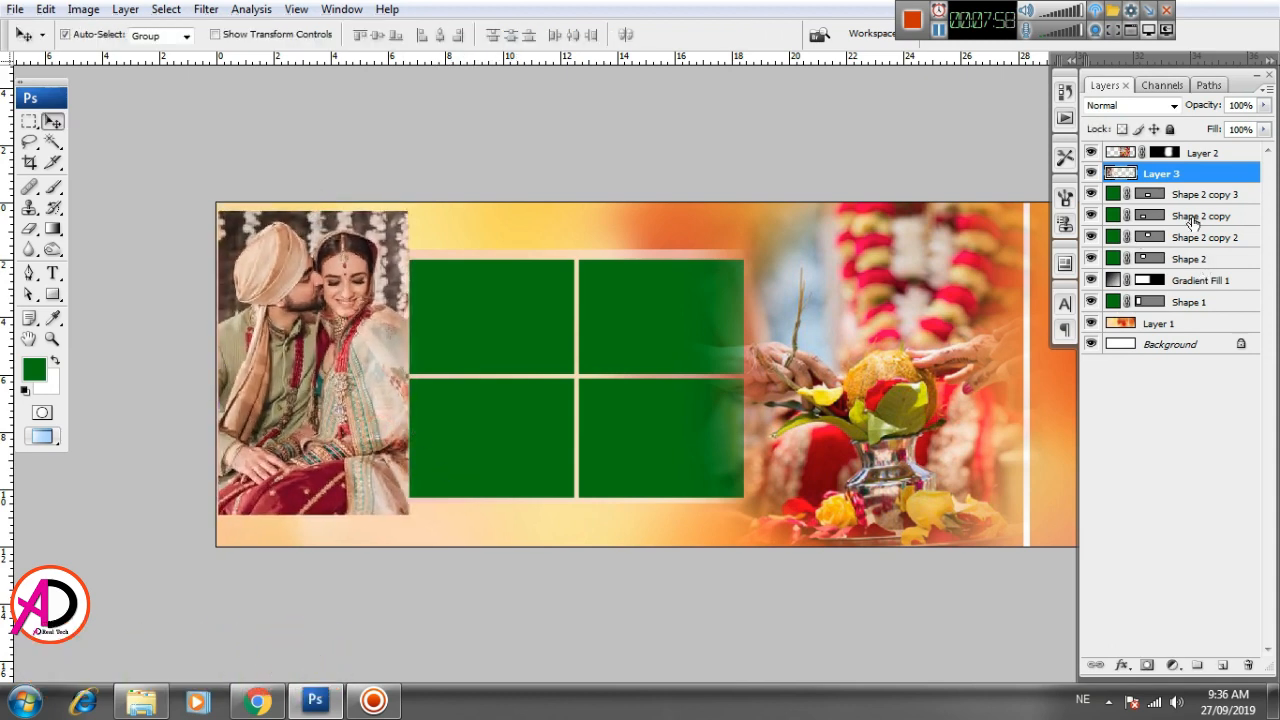
Try lowering the couple photo layer beneath the Shape 2 layers and clipping it to Gradient Fill 1, and undo the clipping
left_click_drag(368, 346, 451, 334)
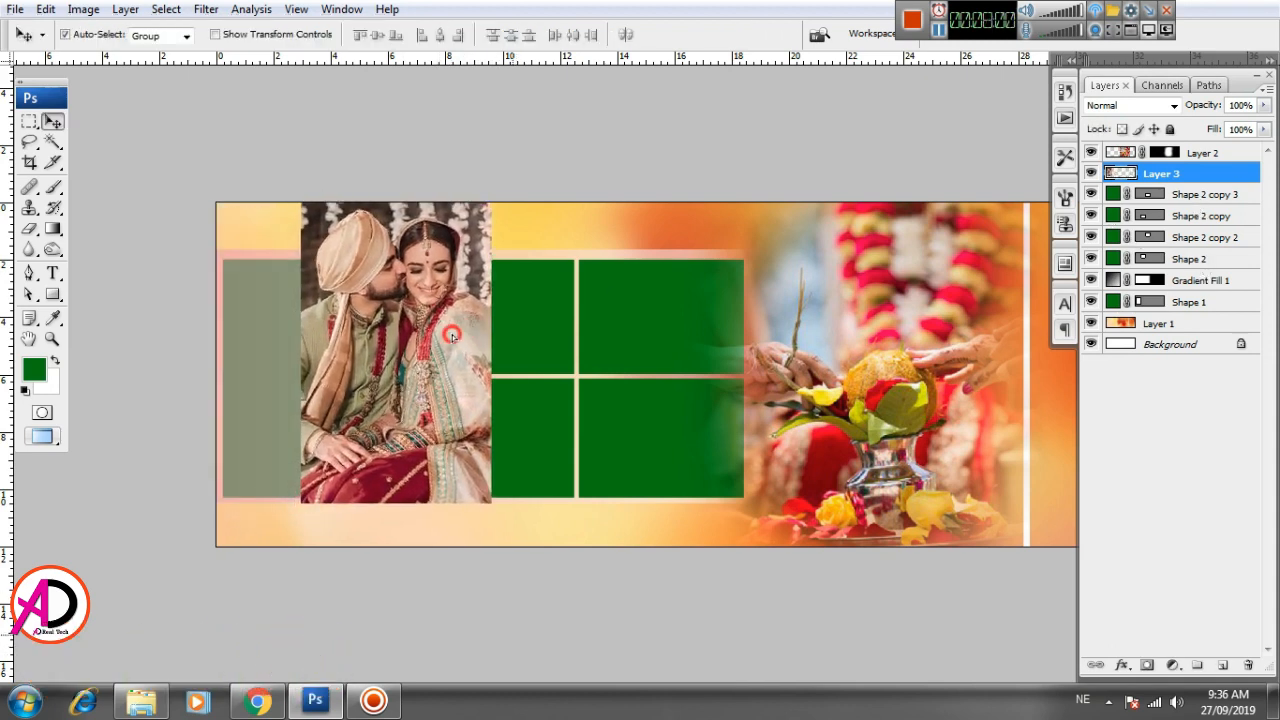
left_click(275, 326)
left_click(390, 336)
left_click_drag(1207, 179, 1118, 268)
left_click_drag(399, 311, 312, 333)
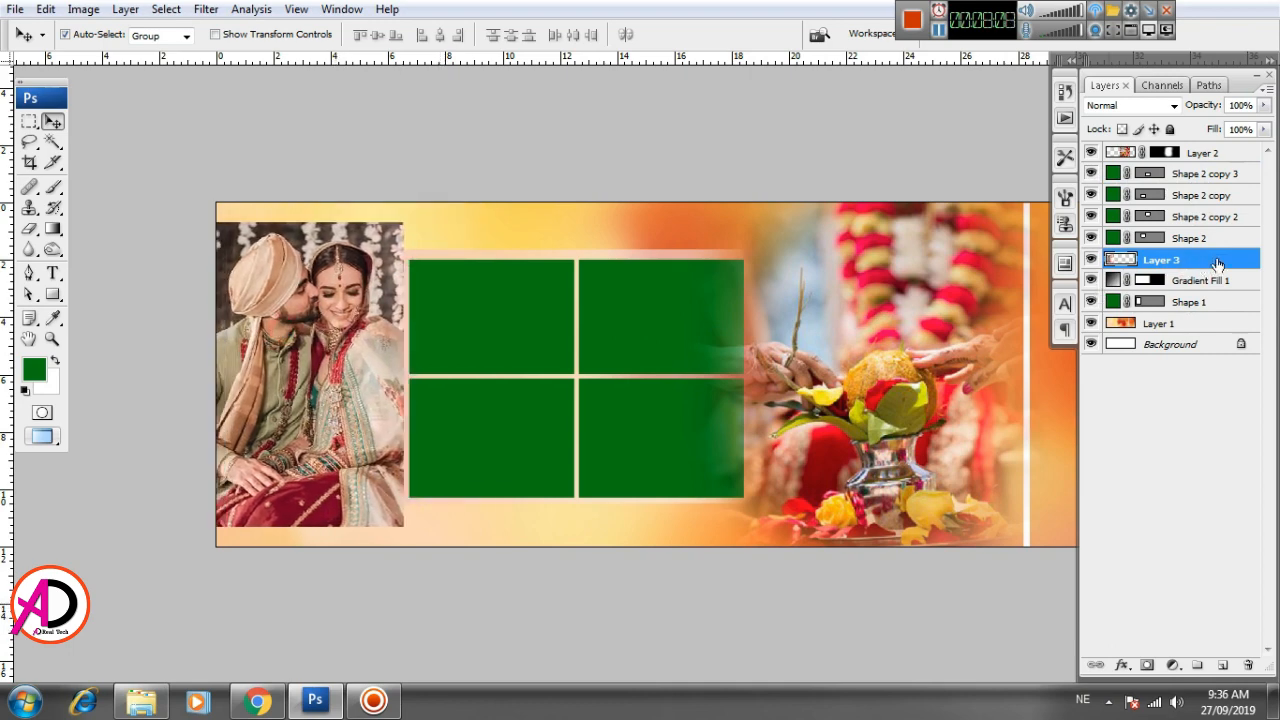
right_click(1217, 263)
left_click(1118, 456)
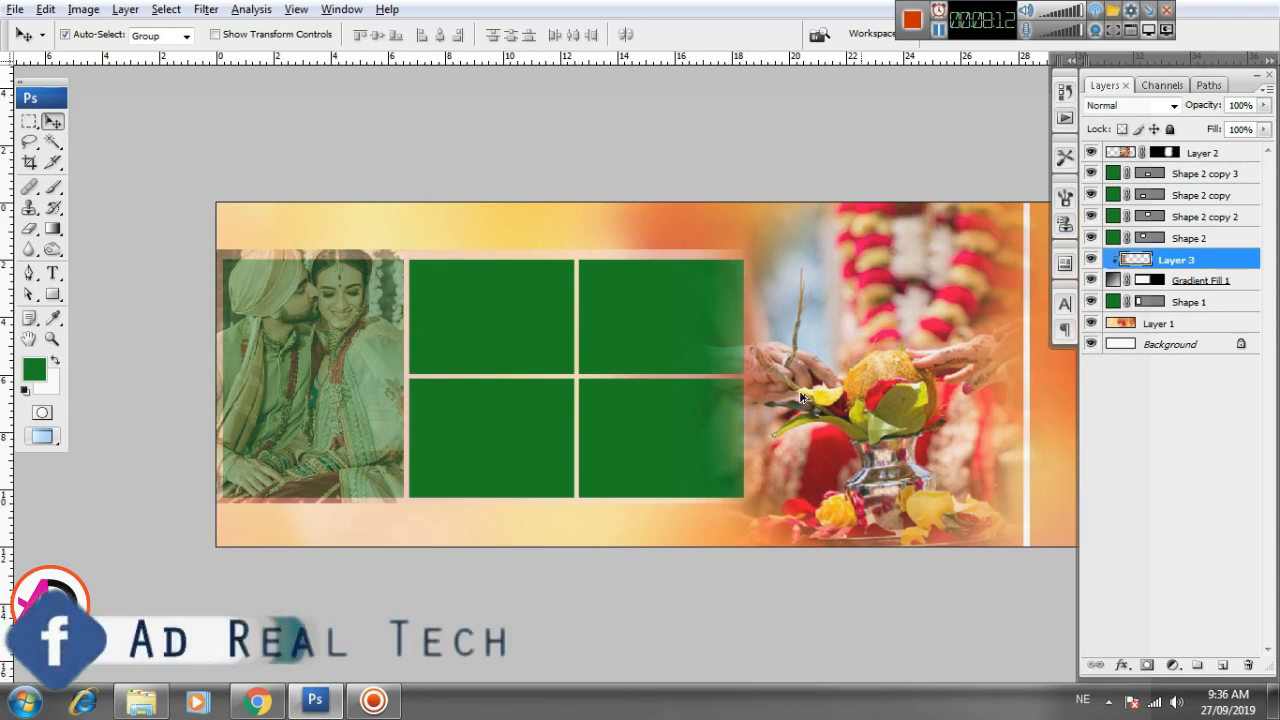
key("ctrl+alt+g")
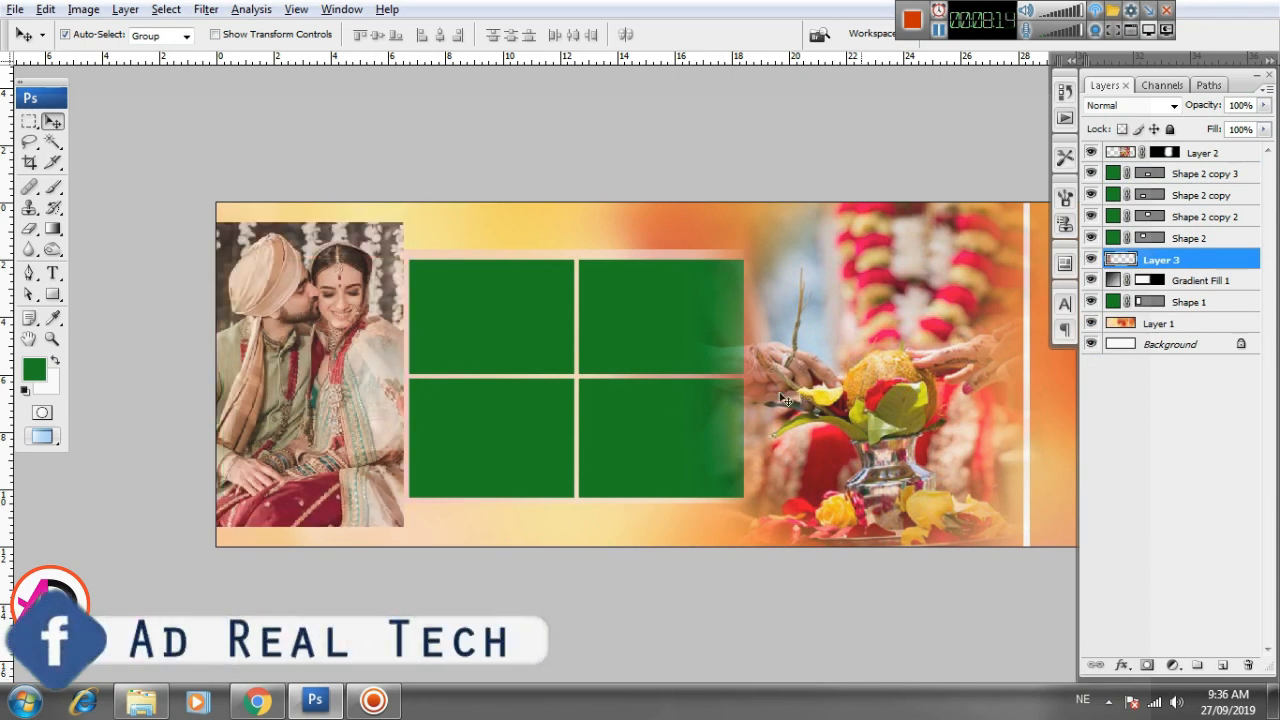
left_click_drag(372, 275, 590, 281)
key("alt+bracketleft")
key("5")
key("8")
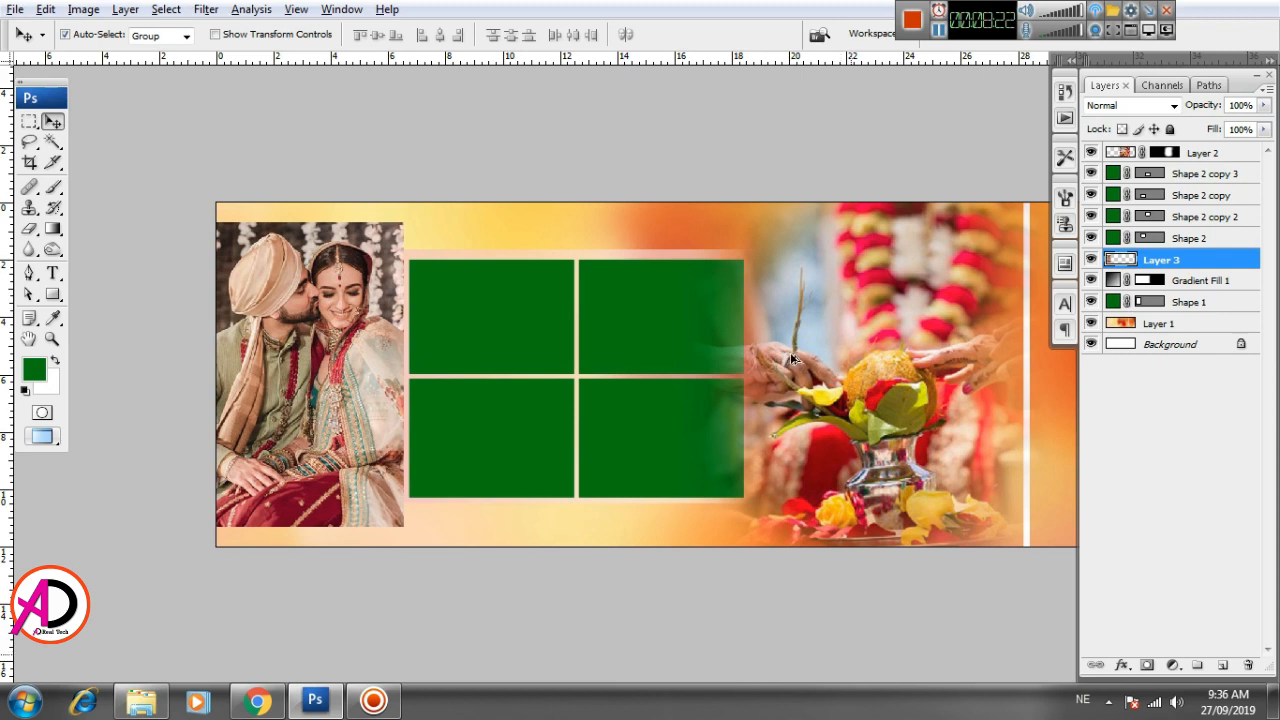
key("ctrl+alt+z")
Return the couple photo layer above Shape 2 copy 3, try clipping it there over the tall frame, and undo the clipping
left_click_drag(416, 229, 429, 375)
left_click_drag(1192, 263, 1192, 166)
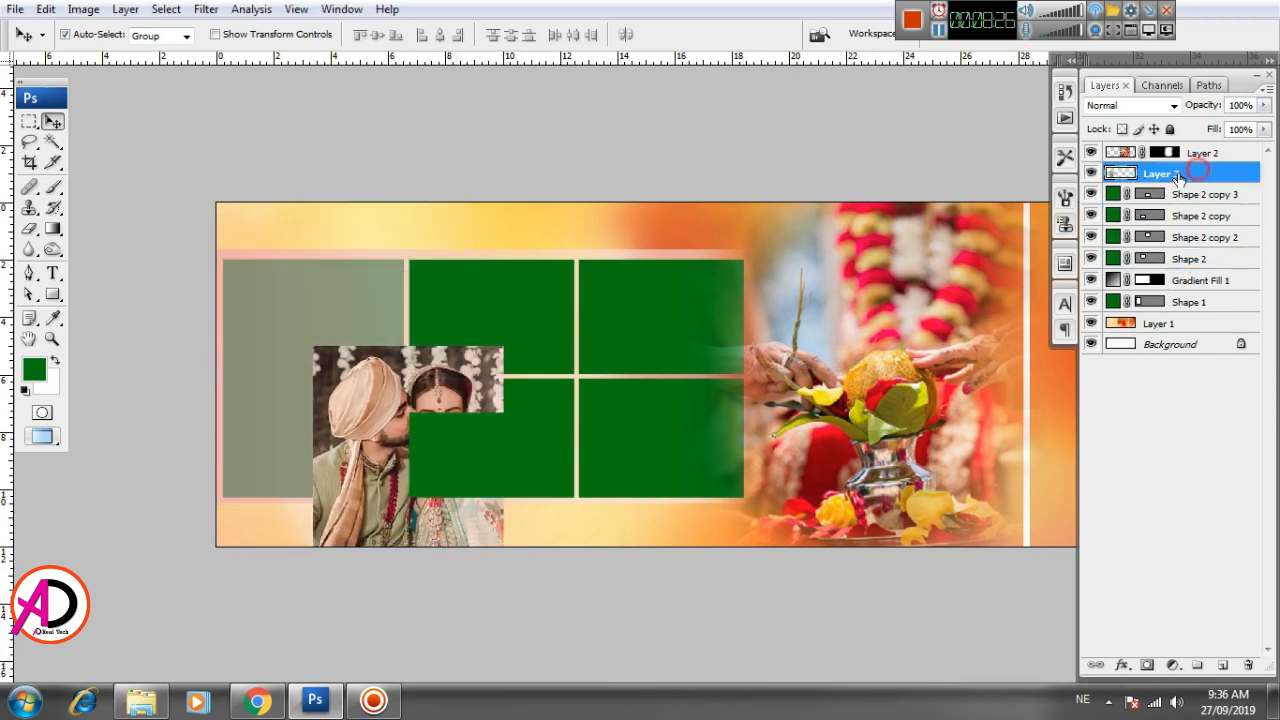
left_click_drag(413, 426, 320, 328)
right_click(1190, 174)
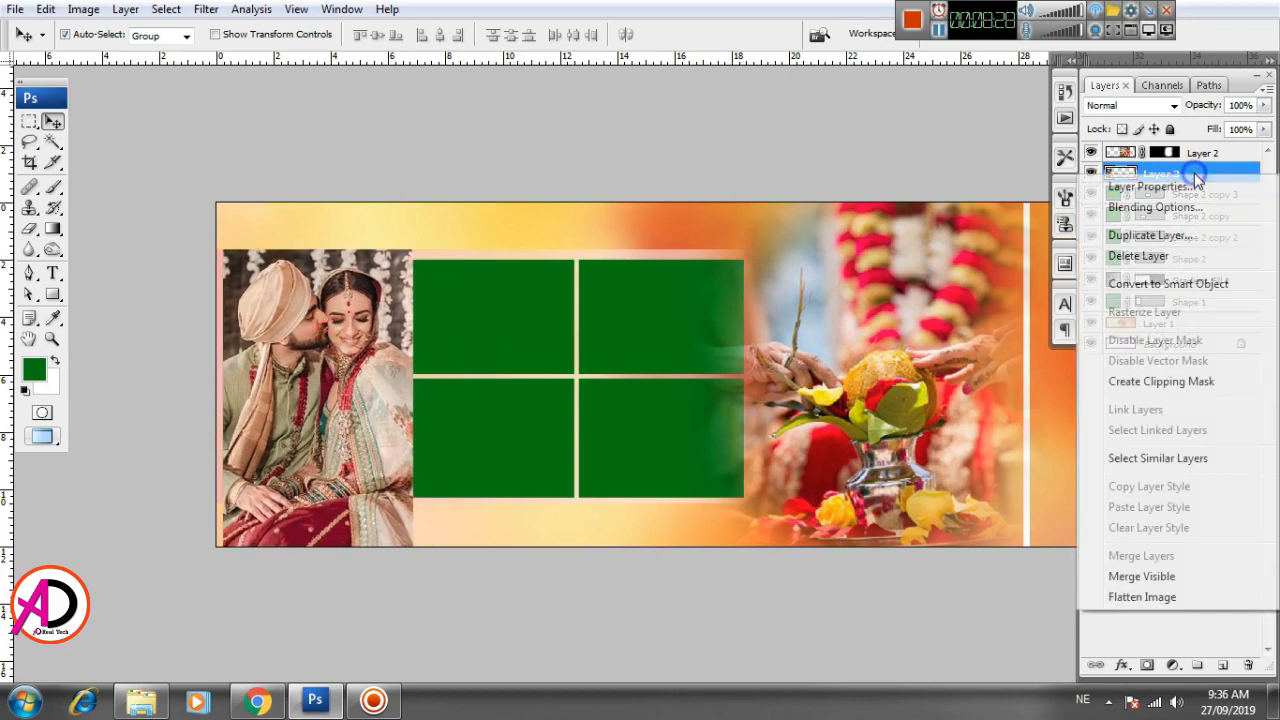
left_click(1160, 381)
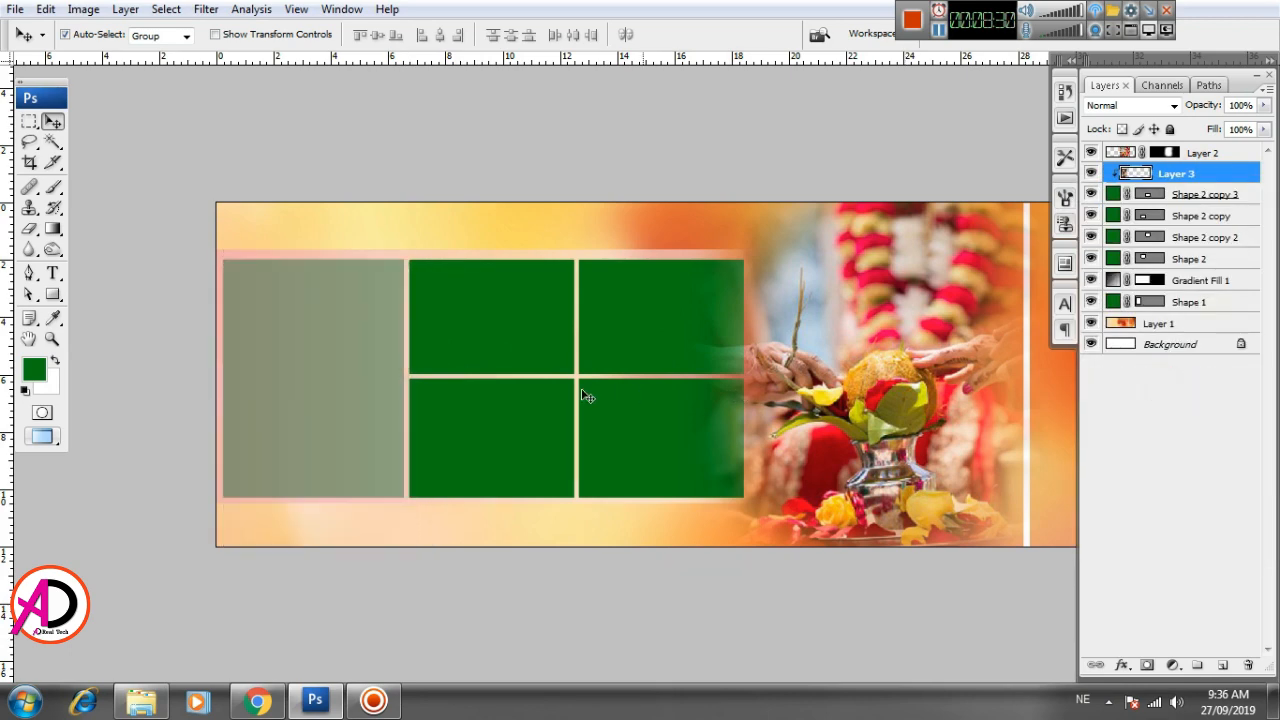
key("ctrl+z")
Move the couple photo off the tall frame and raise the Shape 1 layer to directly beneath the photo layer
left_click_drag(515, 391, 611, 374)
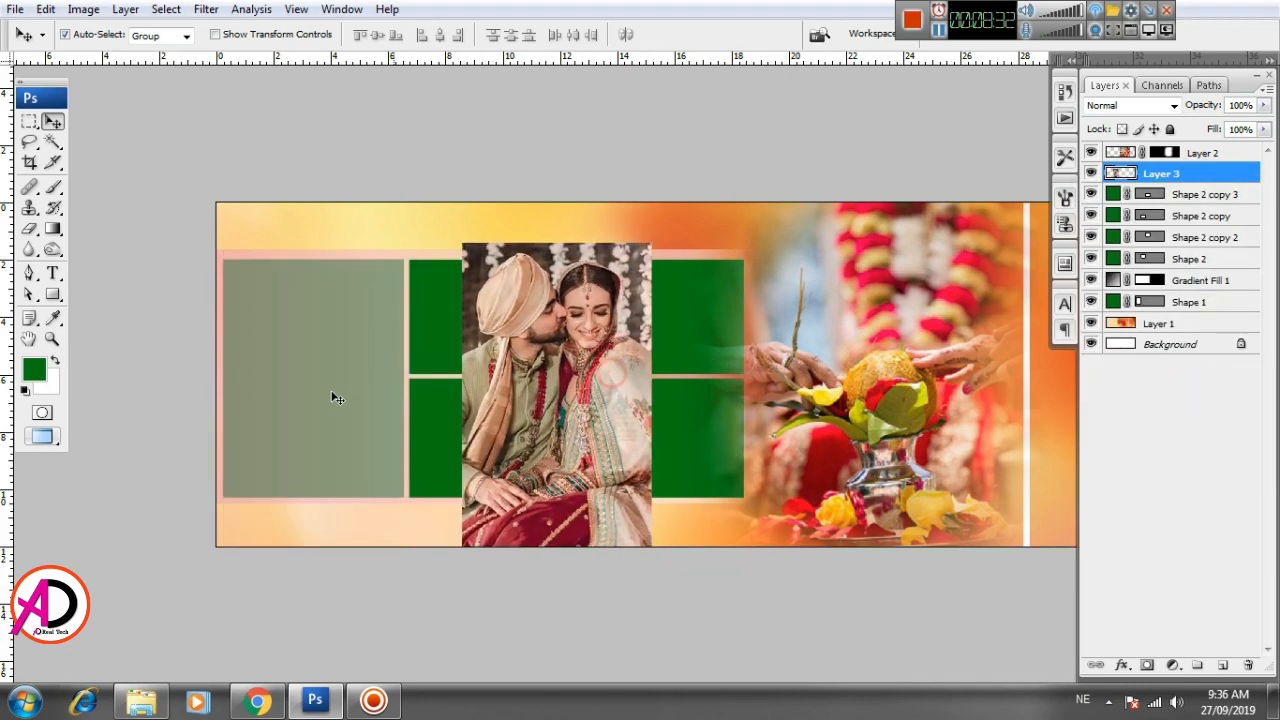
left_click(330, 390)
left_click_drag(329, 387, 334, 417)
key("ctrl+z")
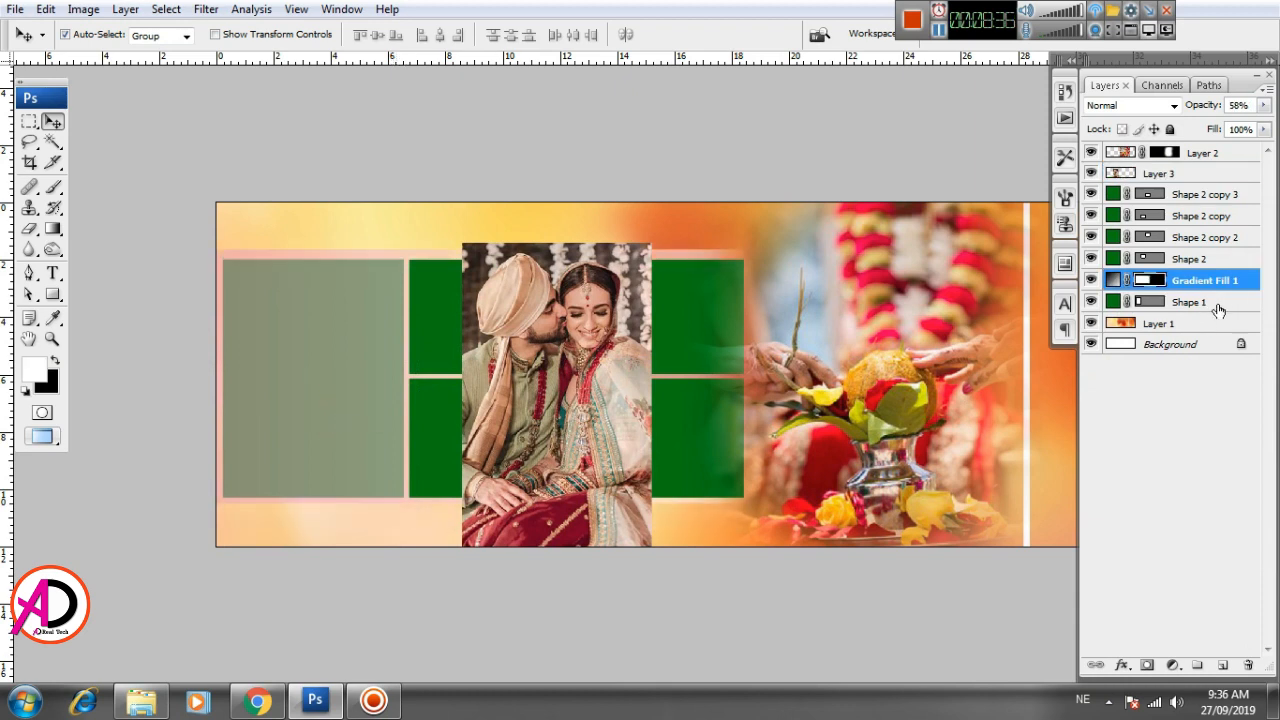
left_click_drag(1218, 310, 1222, 195)
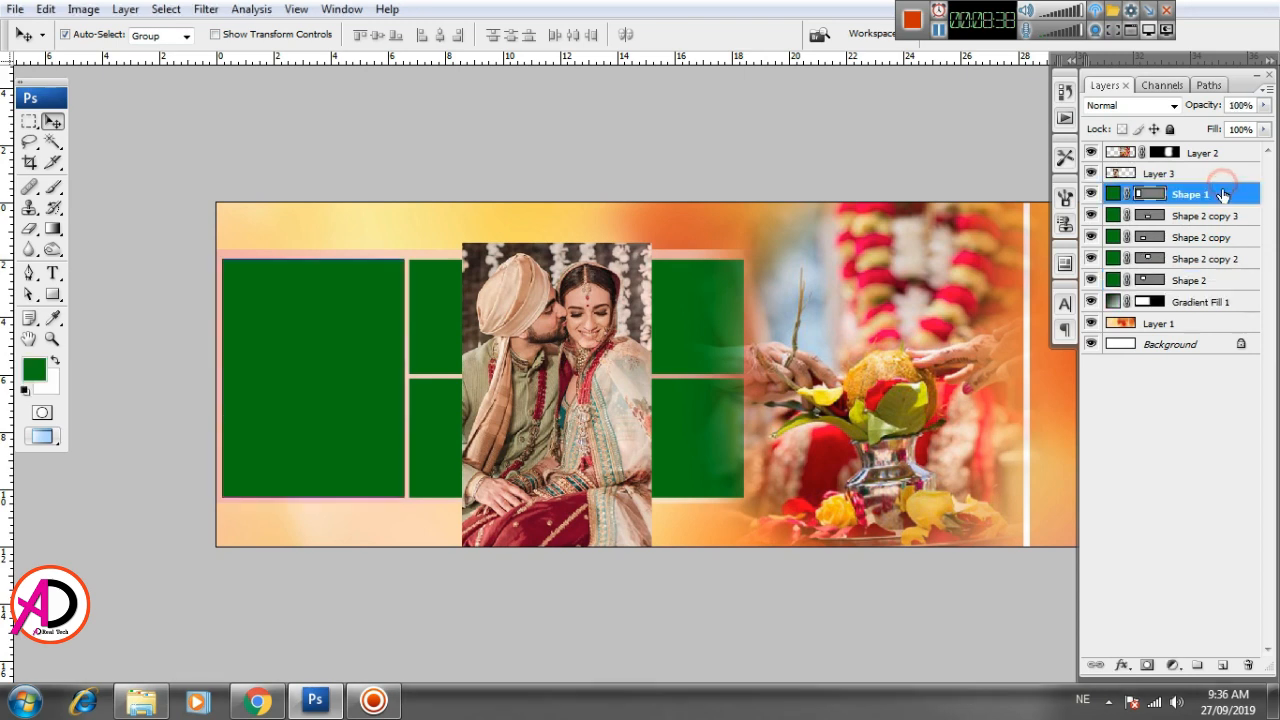
Place the couple photo over the tall green frame and clip it to the Shape 1 layer
left_click_drag(574, 378, 320, 339)
left_click(295, 340)
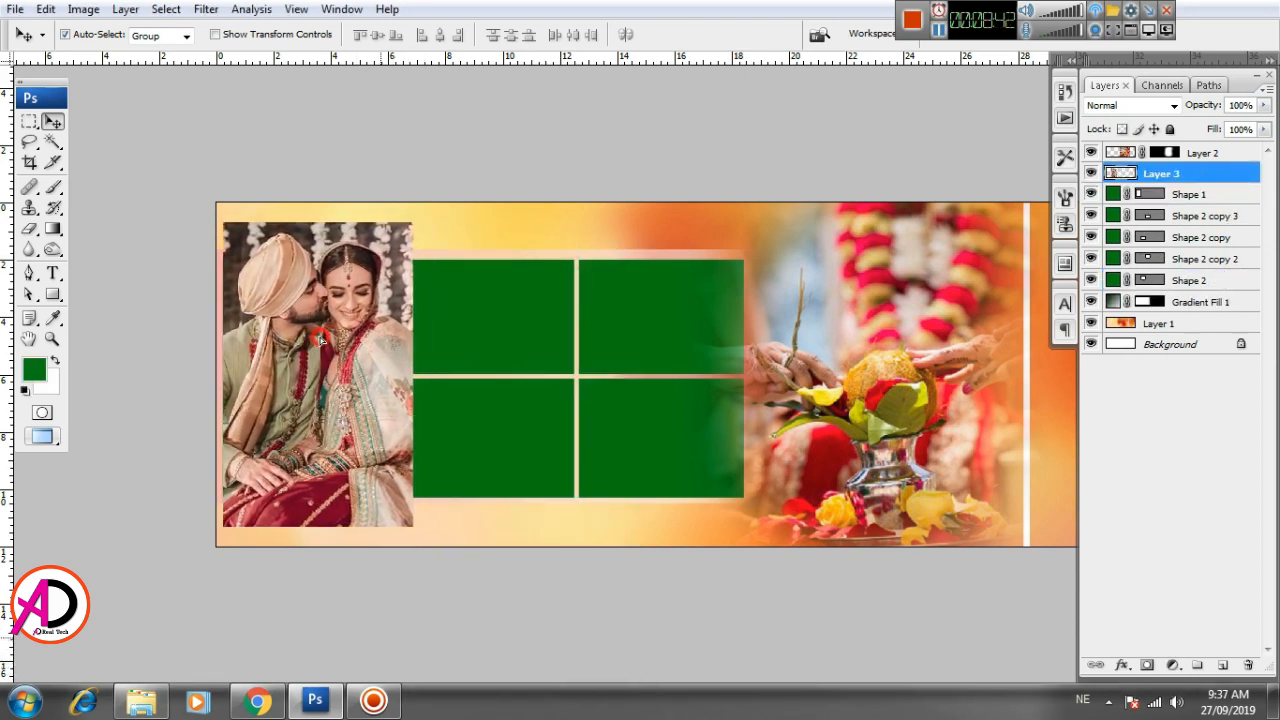
right_click(1195, 175)
left_click(1203, 379)
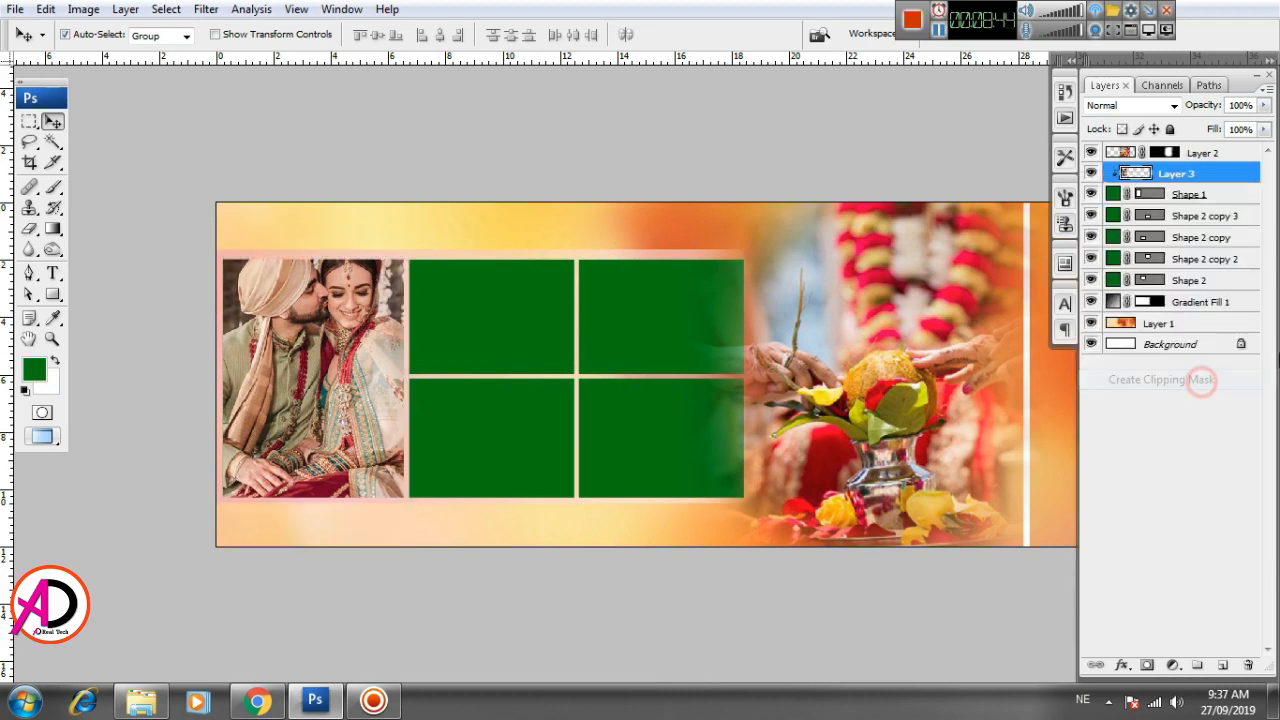
Reduce the clipped photo's height slightly and shift it so both heads fit inside the tall frame
left_click_drag(360, 362, 356, 358)
key("ctrl+t")
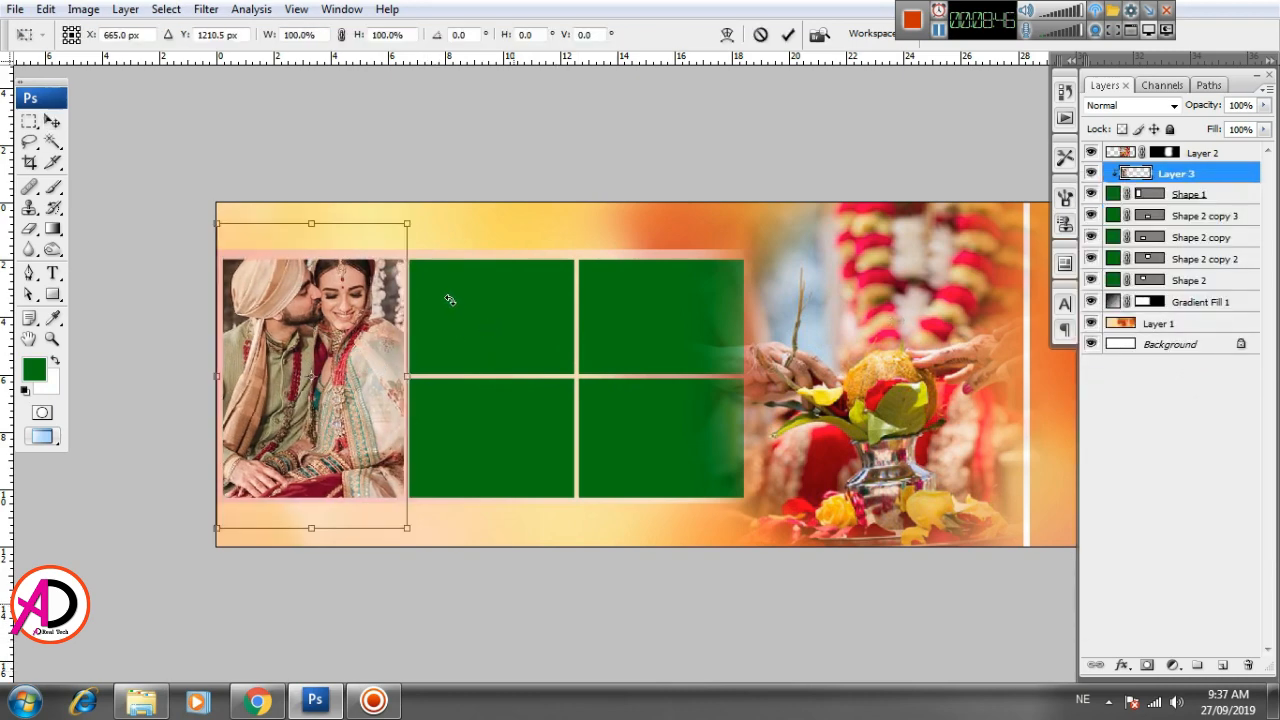
mouse_move(312, 223)
left_mouse_down()
mouse_move(306, 244)
mouse_move(306, 223)
left_mouse_up()
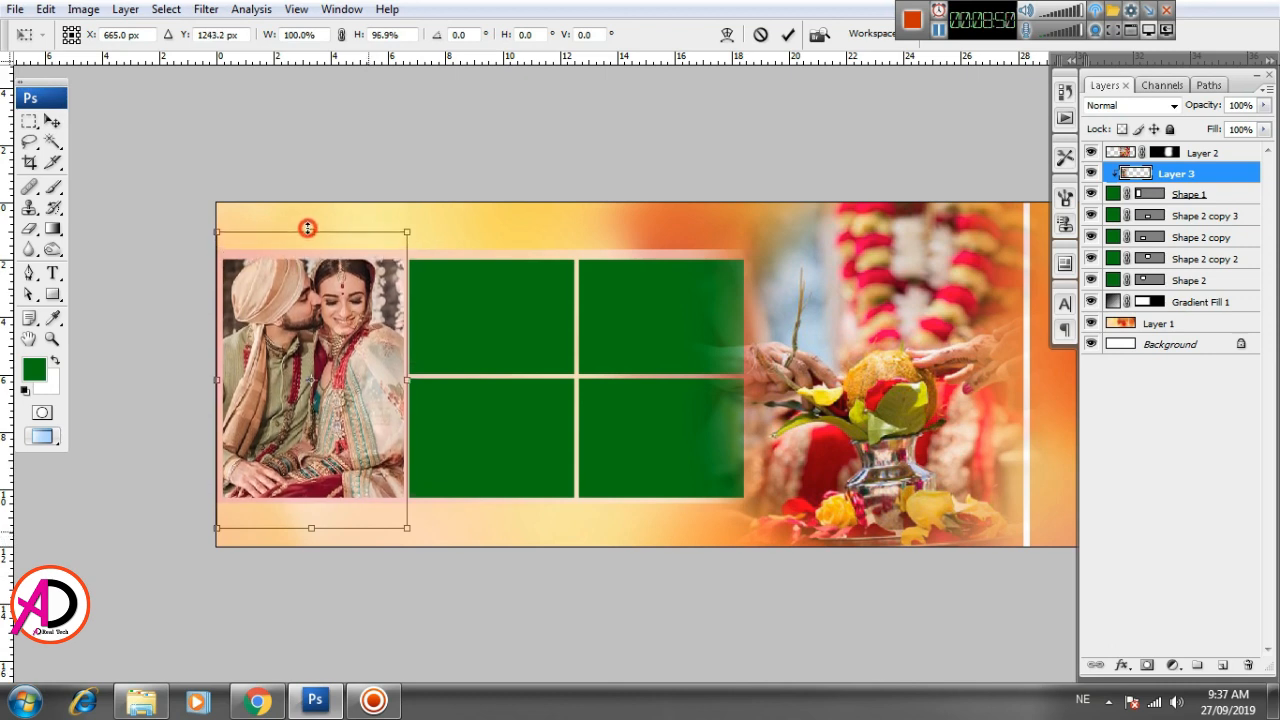
left_click_drag(322, 345, 323, 368)
key("Return")
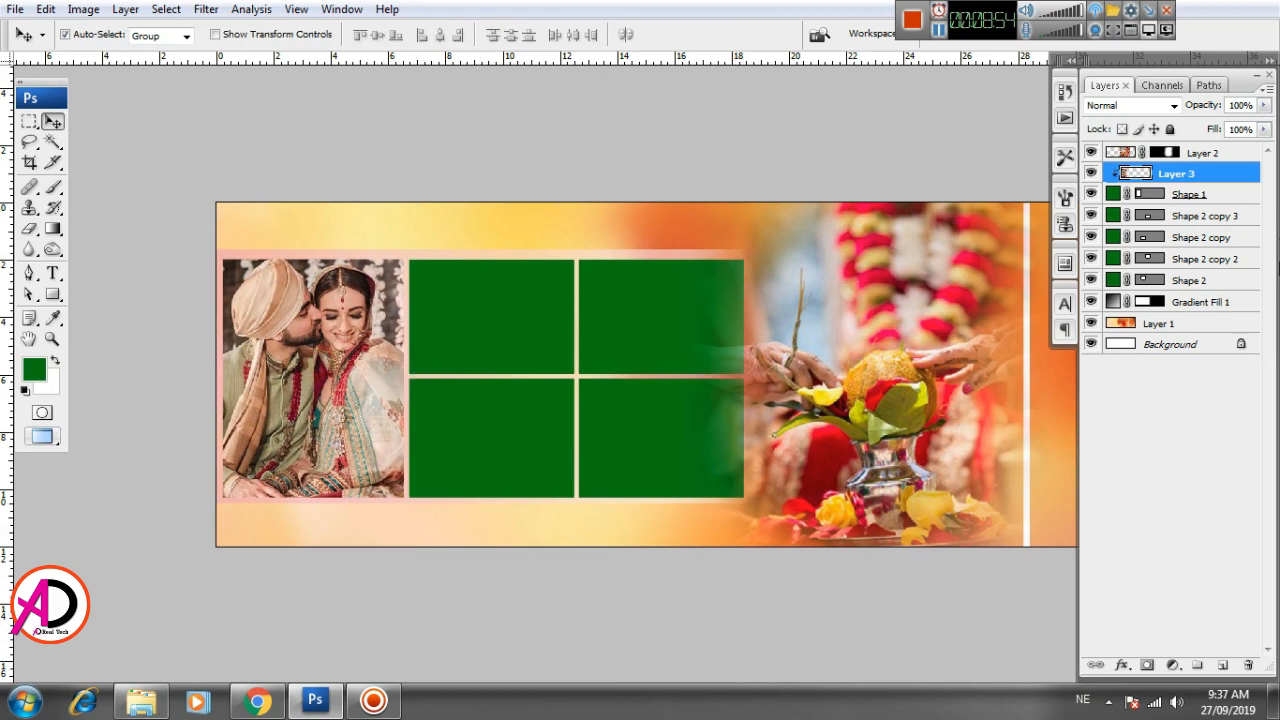
Merge the clipped couple photo layer with the Shape 1 layer
left_click(1200, 212)
left_click(1200, 192)
left_click(1200, 173)
left_click(1204, 195, "shift")
right_click(1212, 189)
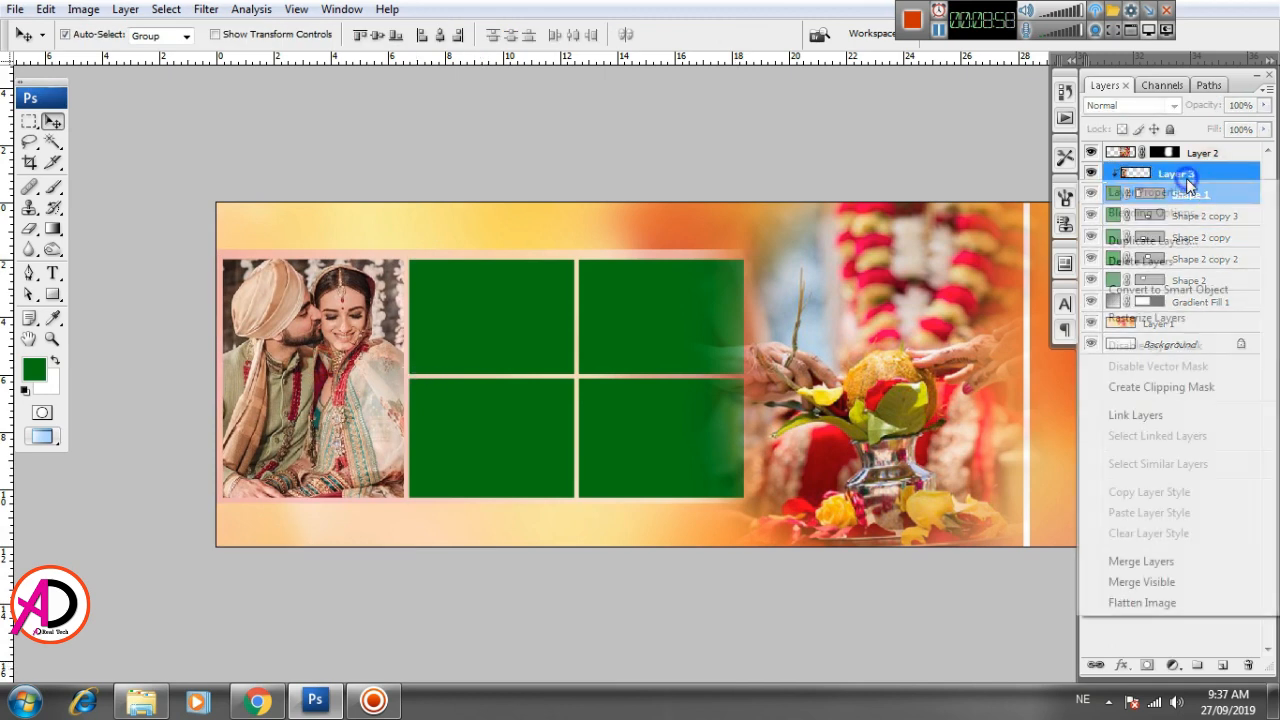
left_click(1154, 564)
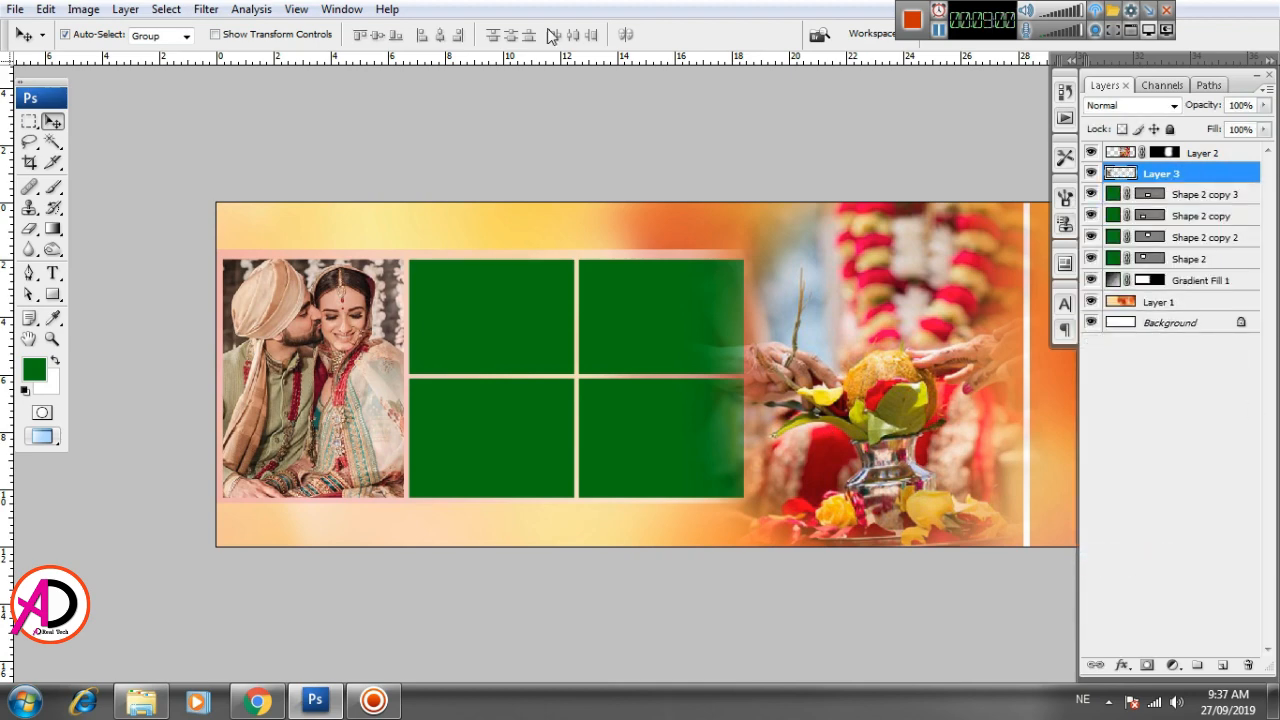
Add a black Stroke effect to the merged couple photo in the tall frame
scroll(424, 408, "up", 4)
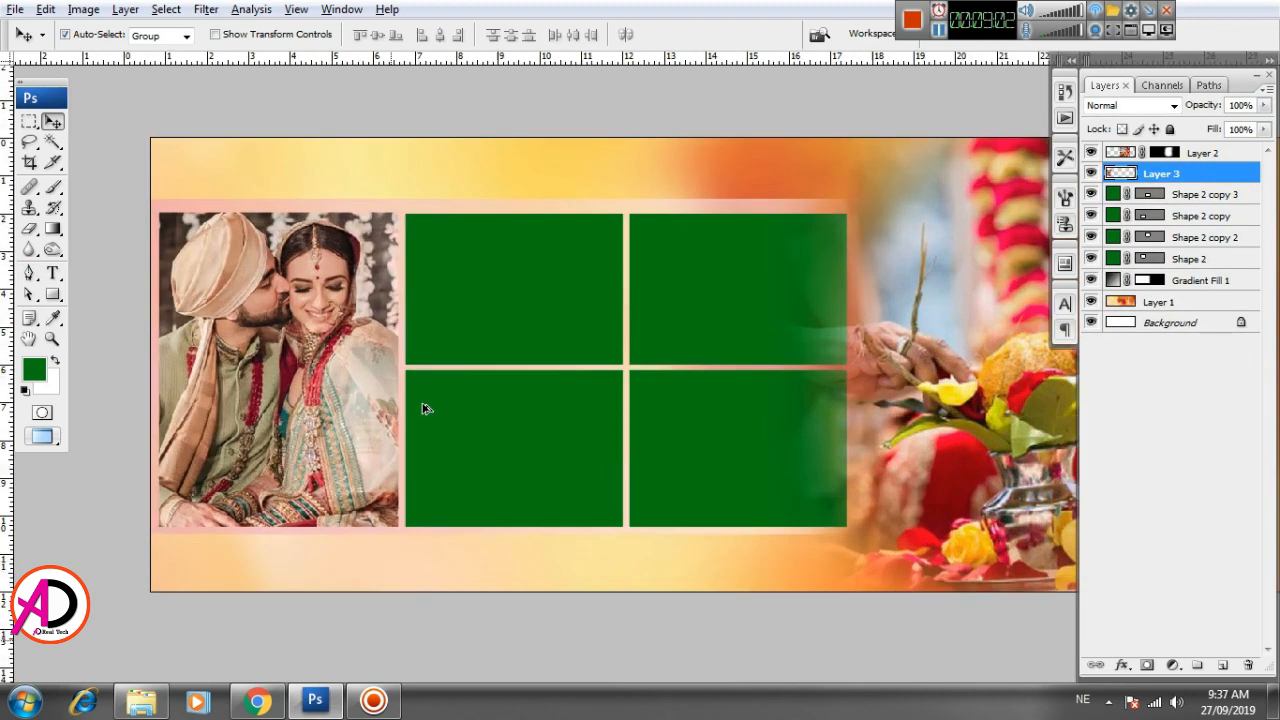
scroll(426, 410, "down", 1)
left_click_drag(484, 434, 518, 430)
scroll(518, 430, "up", 1)
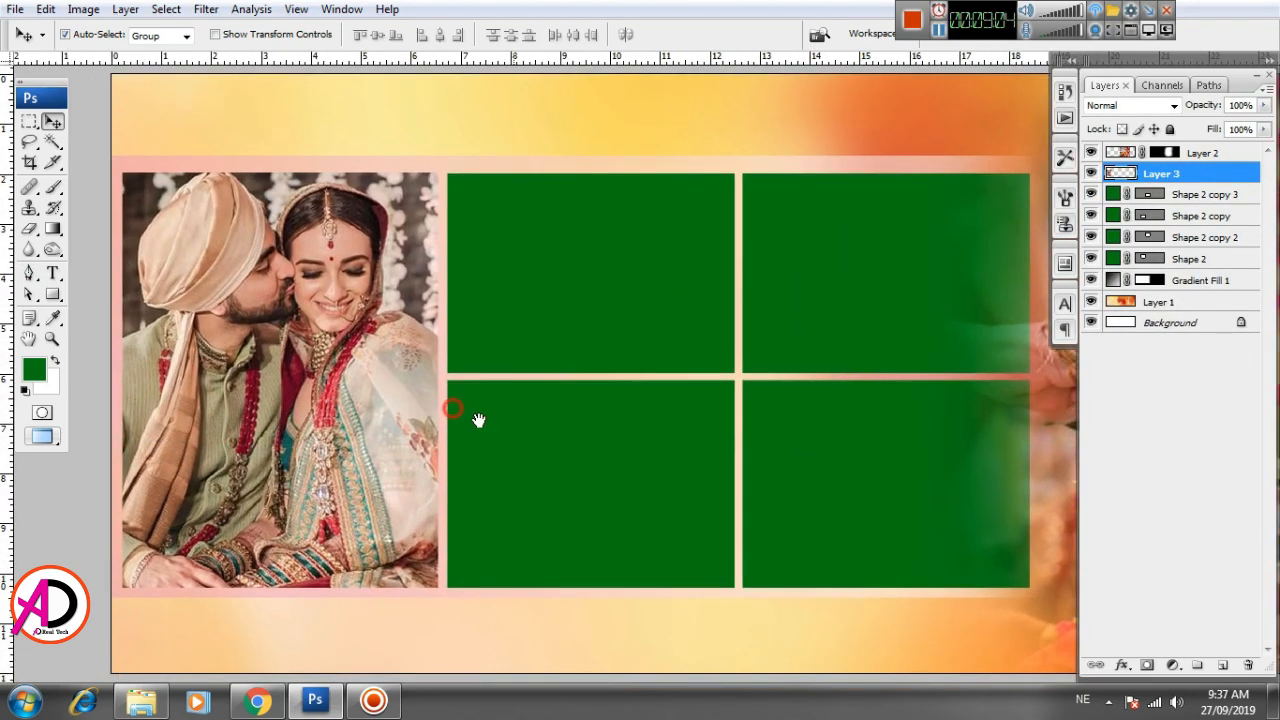
left_click(1122, 666)
left_click(1125, 652)
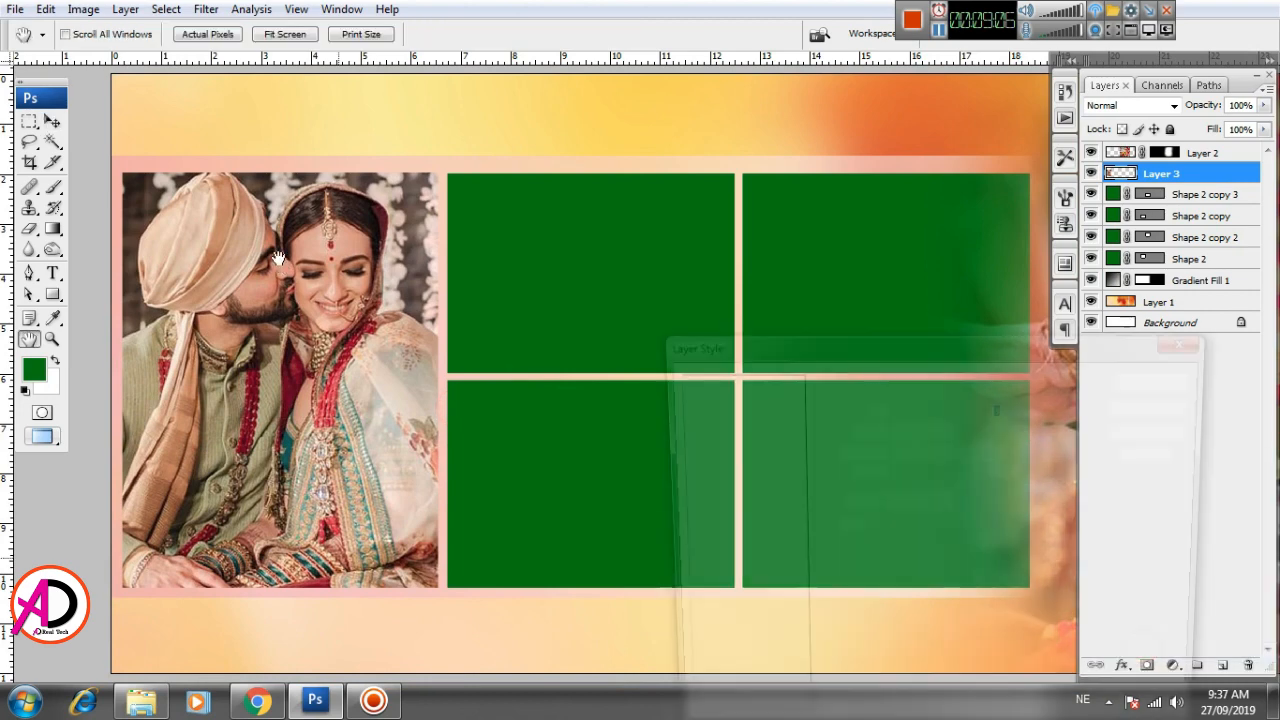
left_click(875, 529)
left_click_drag(800, 515, 723, 576)
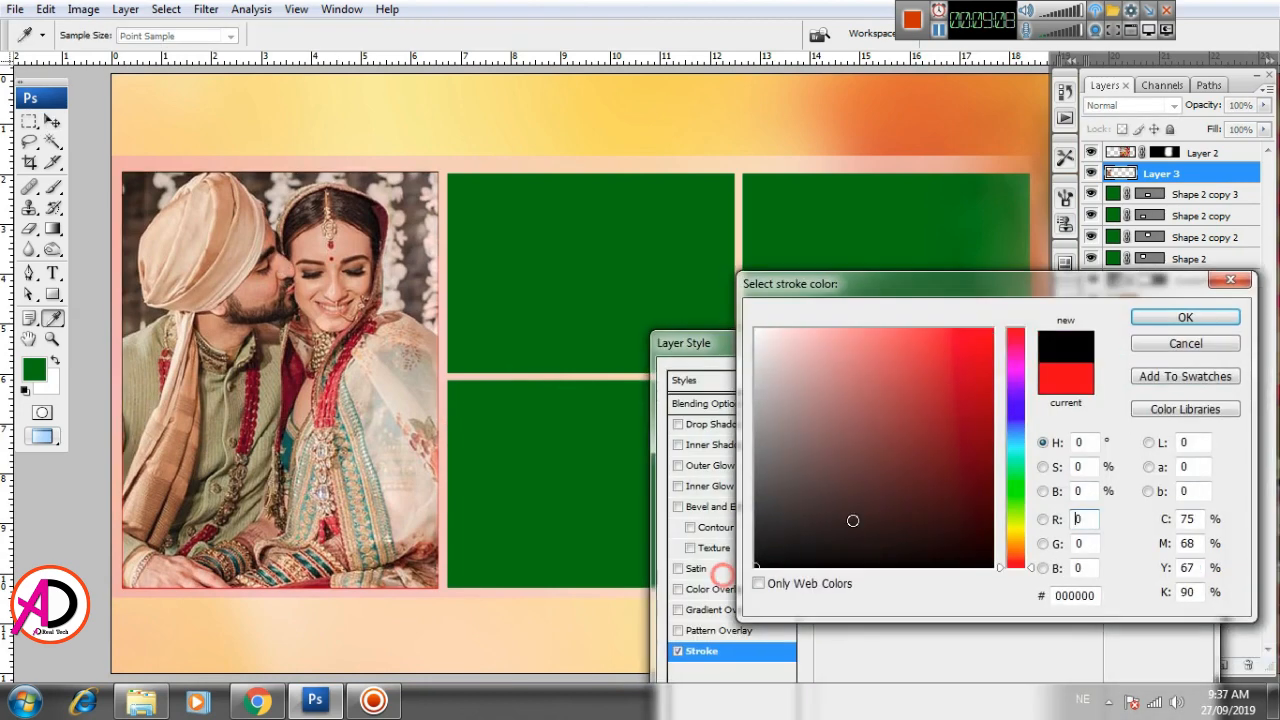
left_click(1185, 317)
Set the tall photo's stroke to Inside position with a size of 6 px and apply it
left_click(920, 429)
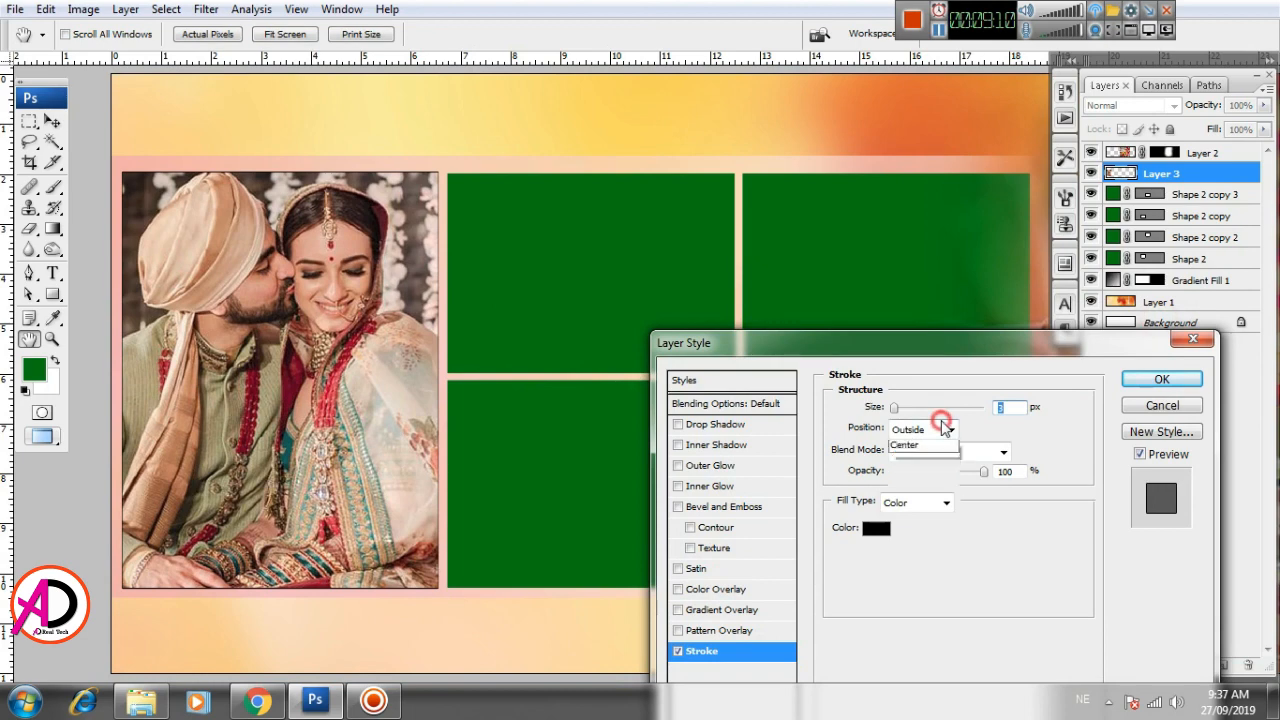
left_click(938, 454)
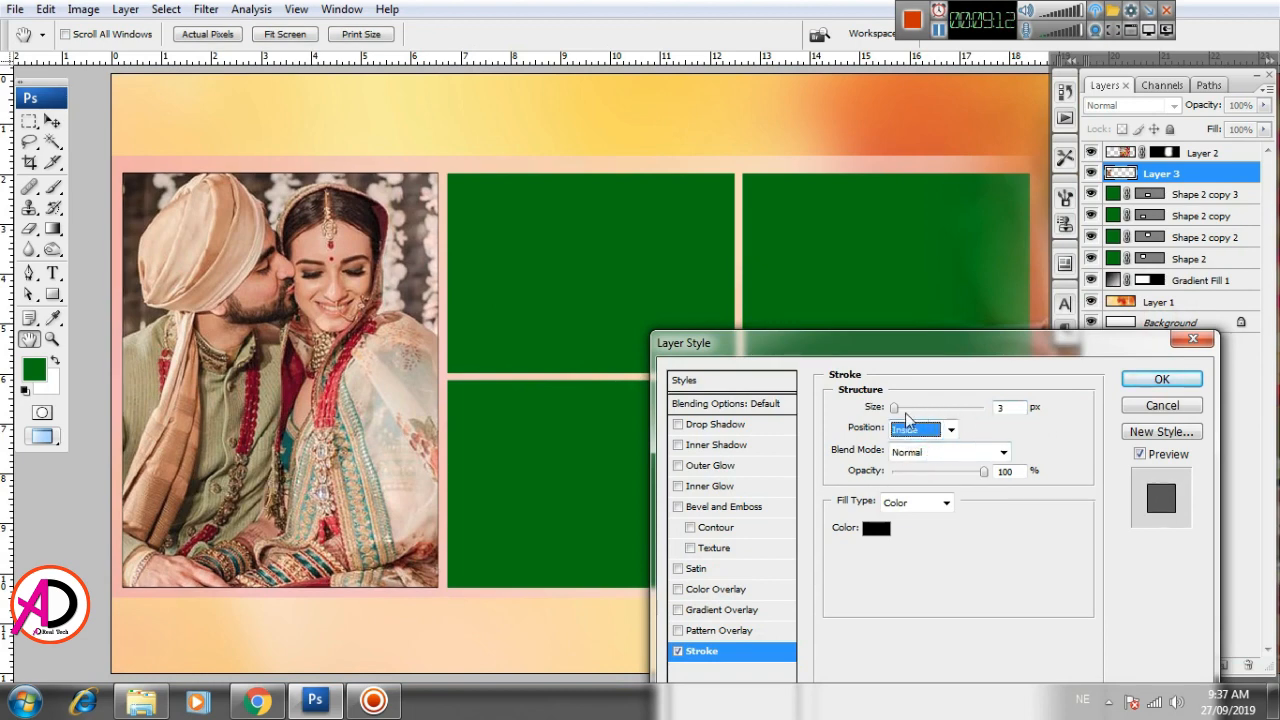
left_click_drag(895, 414, 894, 409)
left_click(1161, 379)
key("v")
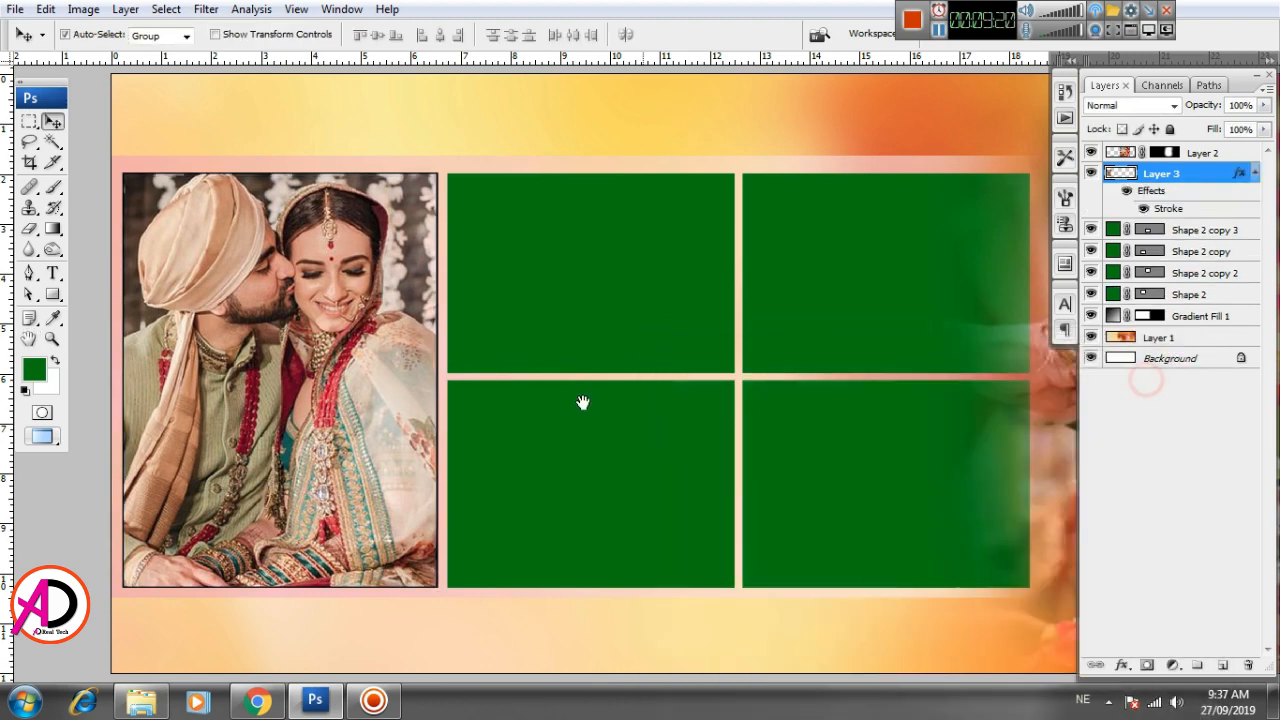
left_click_drag(586, 400, 527, 383)
scroll(568, 446, "down", 6)
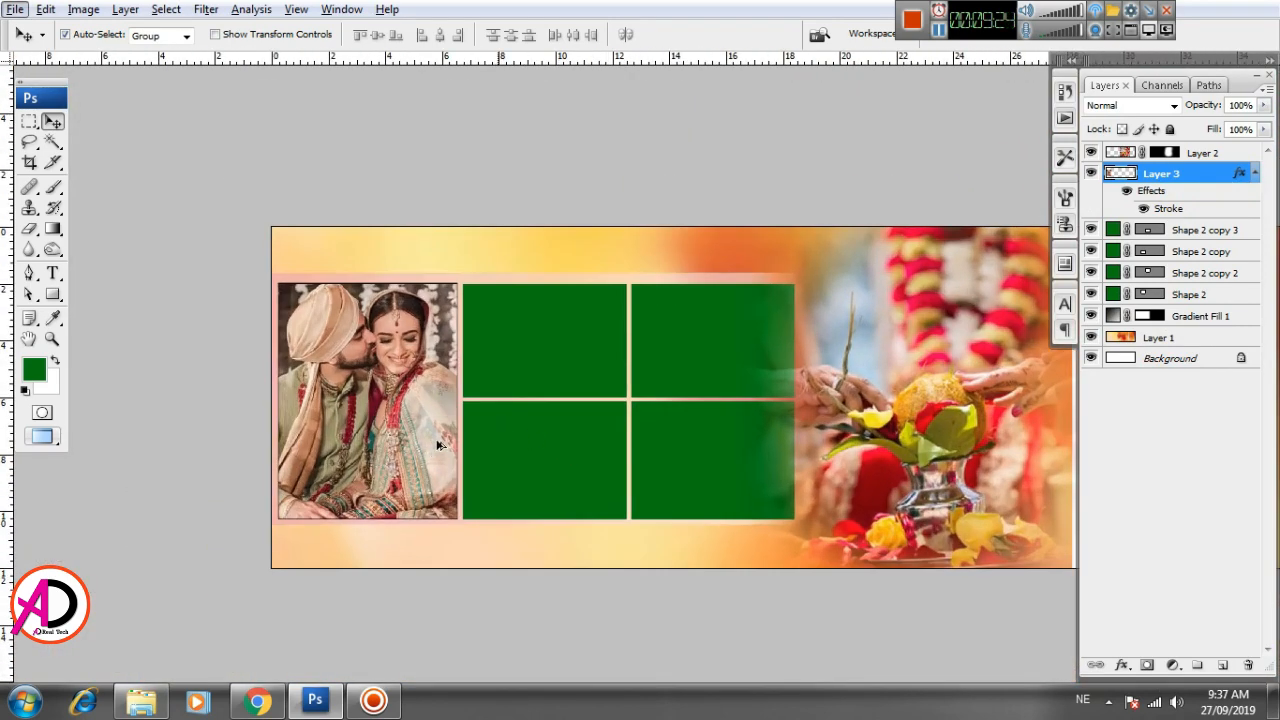
scroll(437, 445, "up", 1)
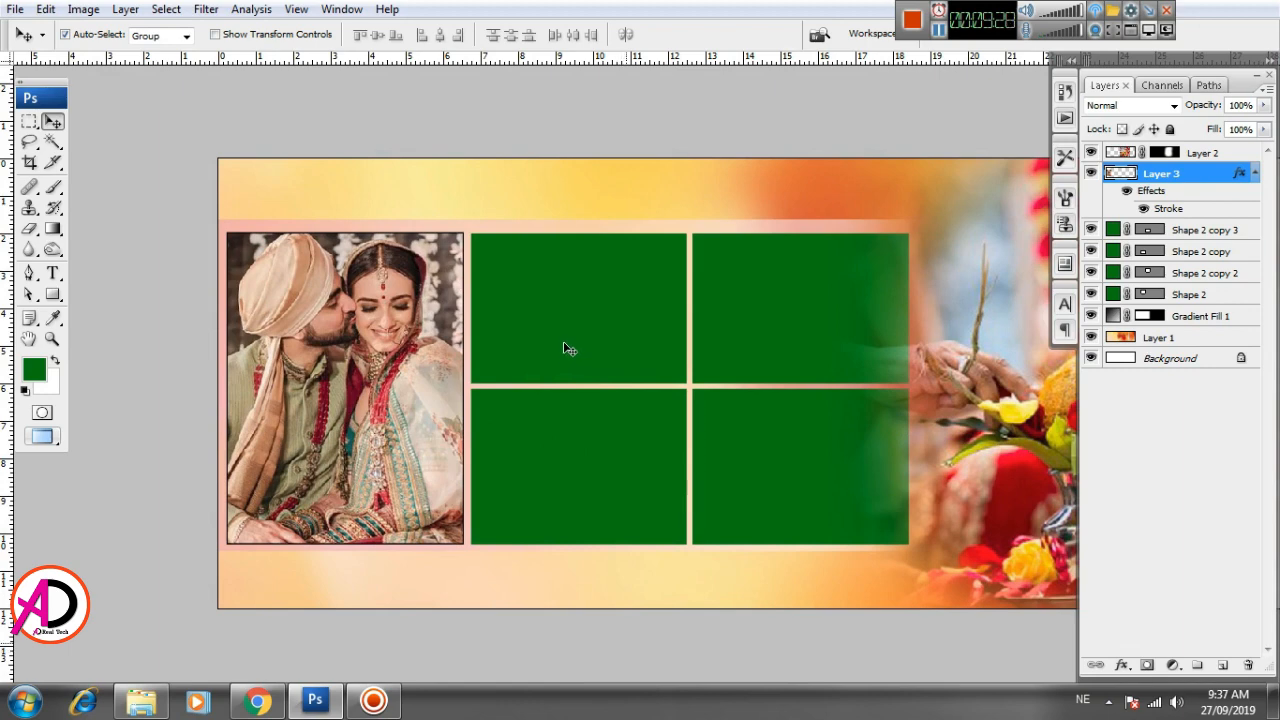
left_click(588, 311)
key("alt+Tab")
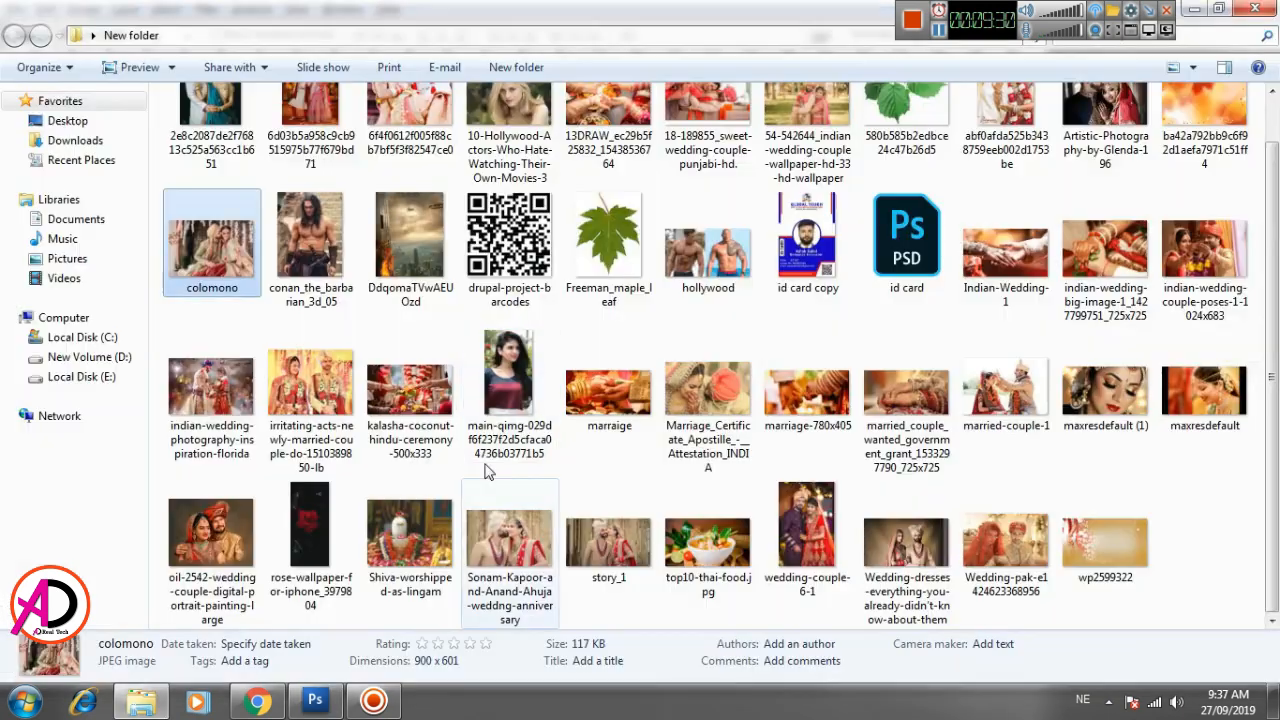
left_click(1222, 505)
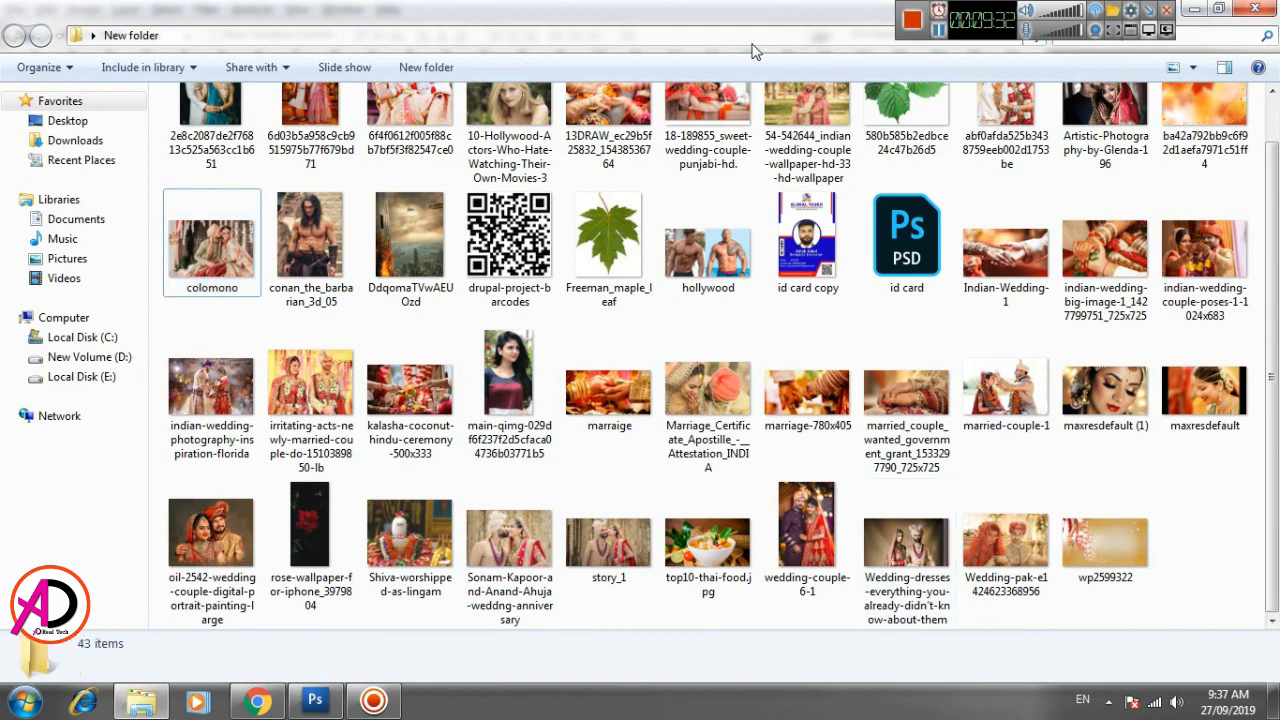
double_click(1005, 545)
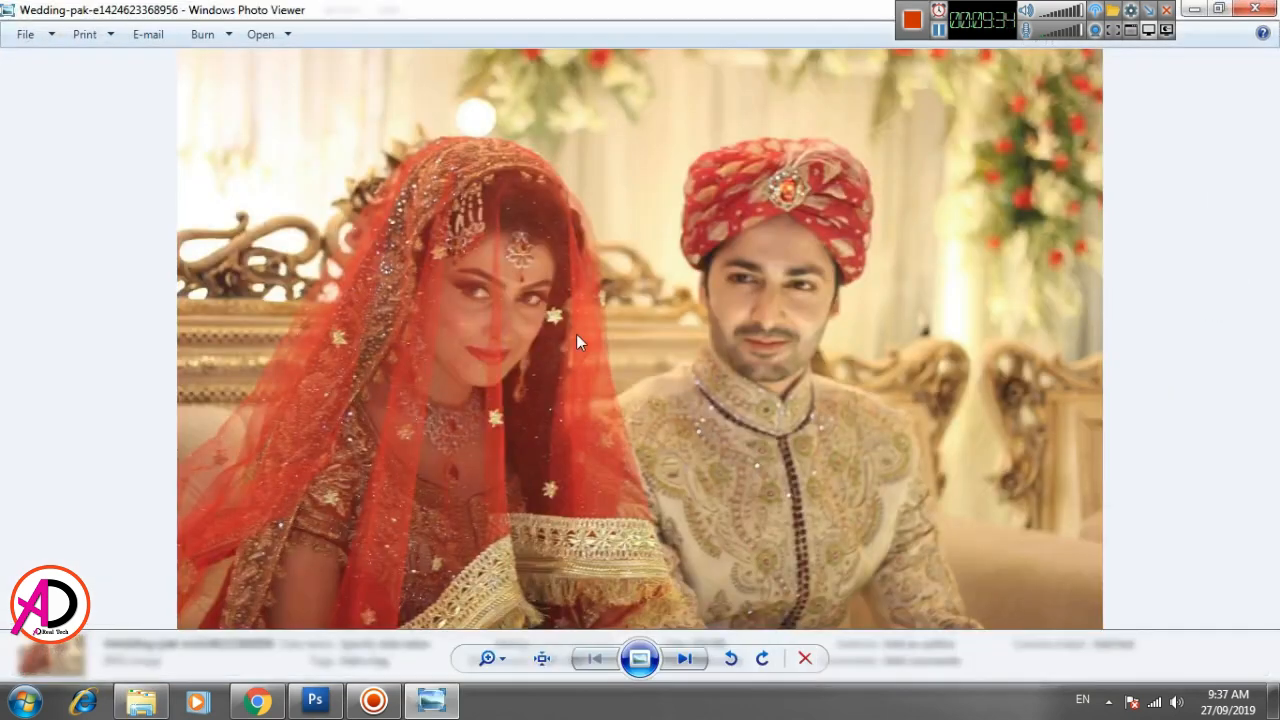
left_click(1255, 9)
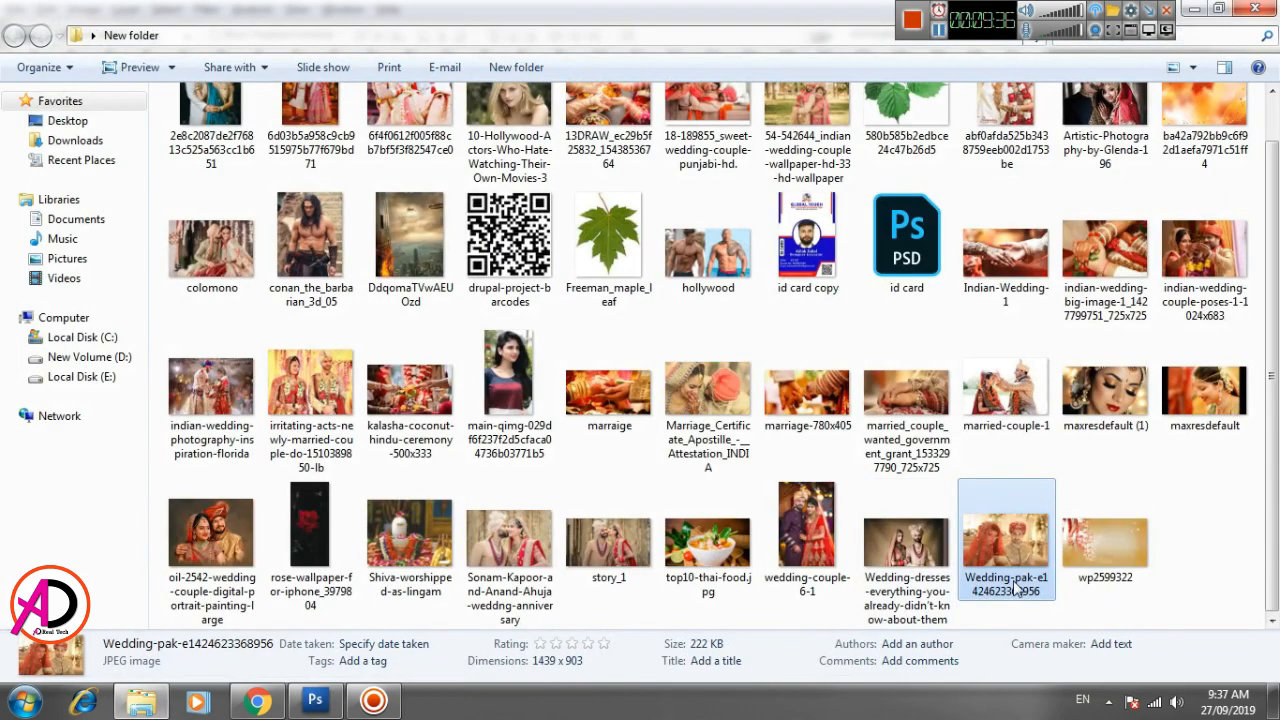
left_click_drag(1015, 588, 542, 398)
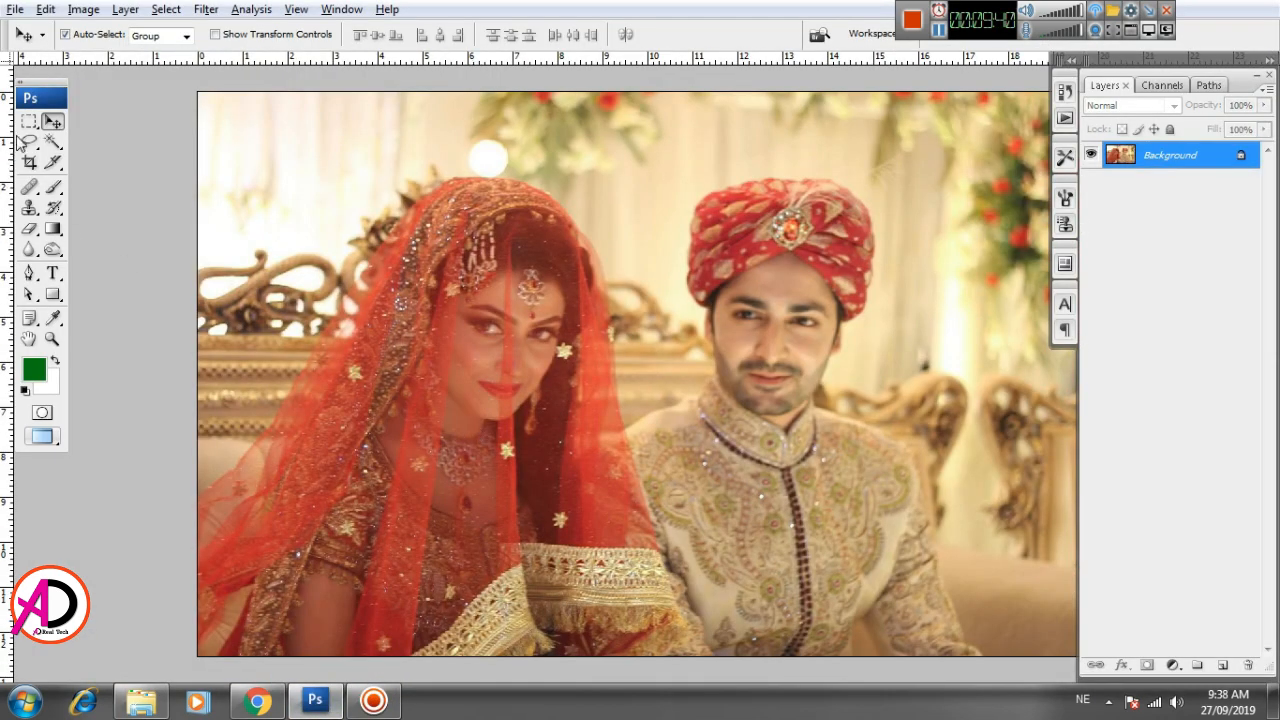
Marquee-select the full width of the couple photo below its top strip and copy it into the album page above Shape 2
left_click(29, 120)
left_click_drag(235, 120, 1116, 710)
key("space")
left_click_drag(856, 288, 749, 710)
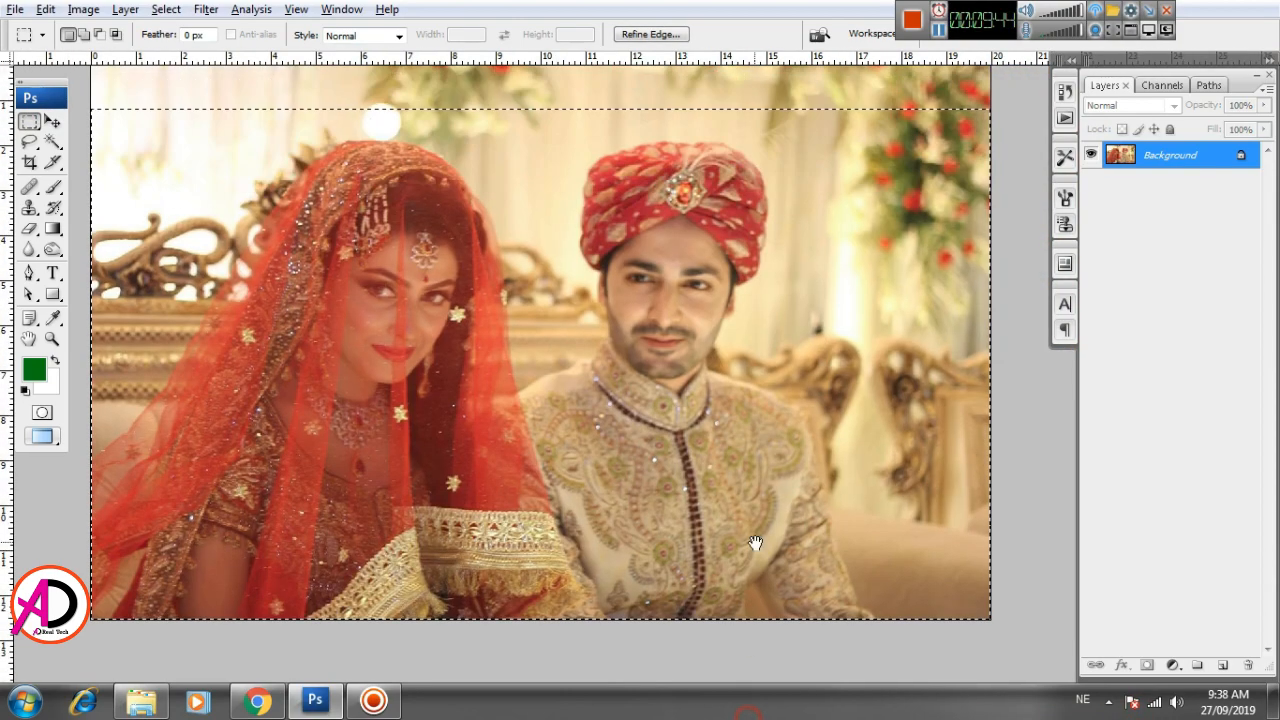
left_click_drag(755, 543, 790, 544)
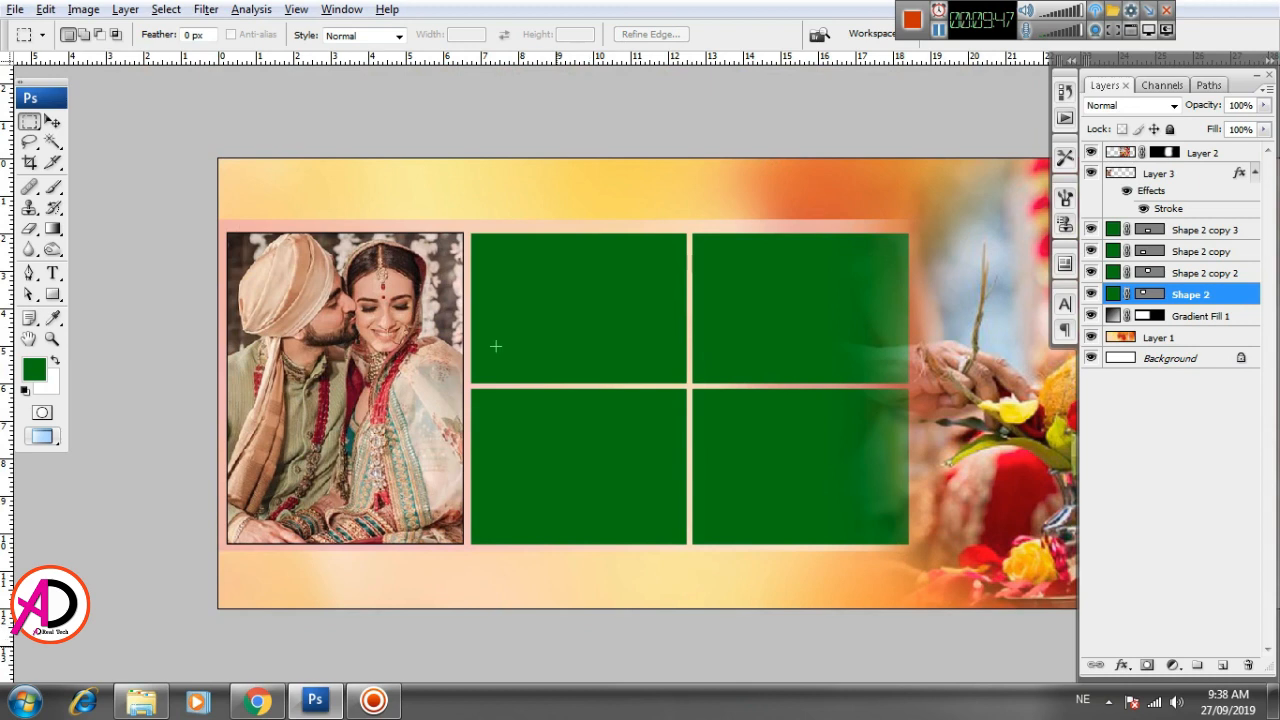
key("v")
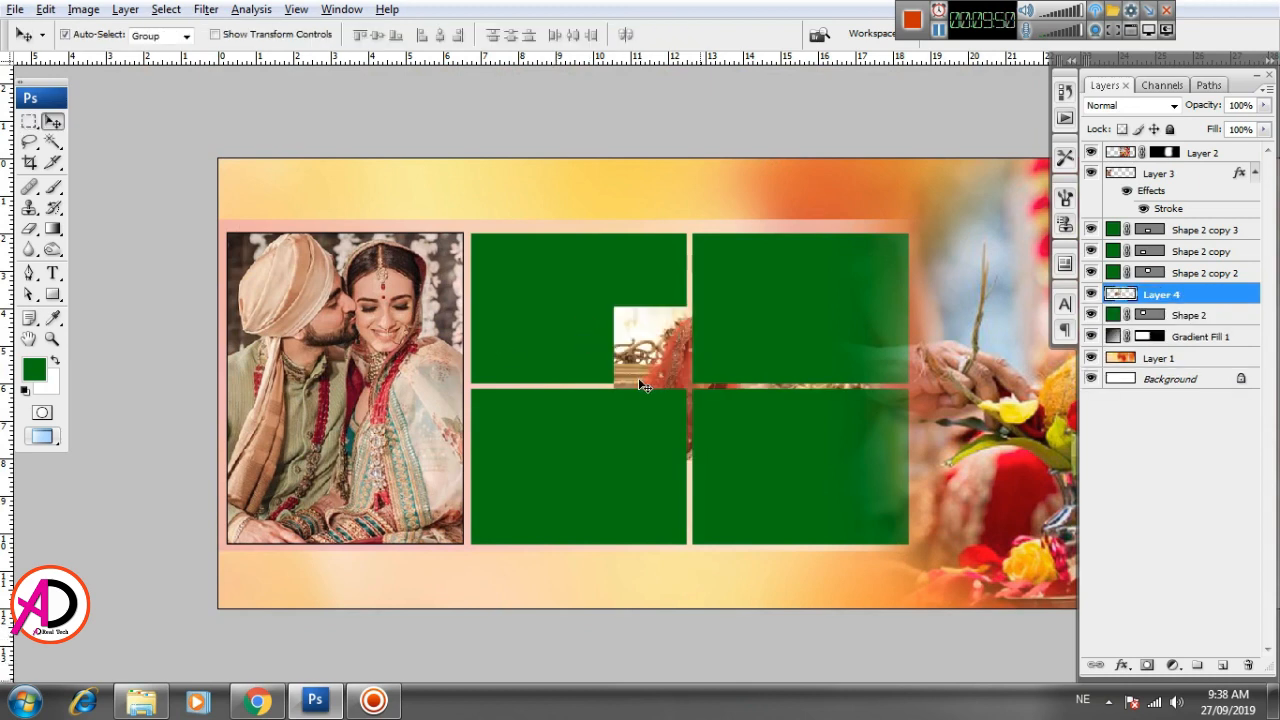
Move the pasted couple photo over the upper-left small frame and scale it proportionally to about 119%
left_click_drag(648, 383, 481, 281)
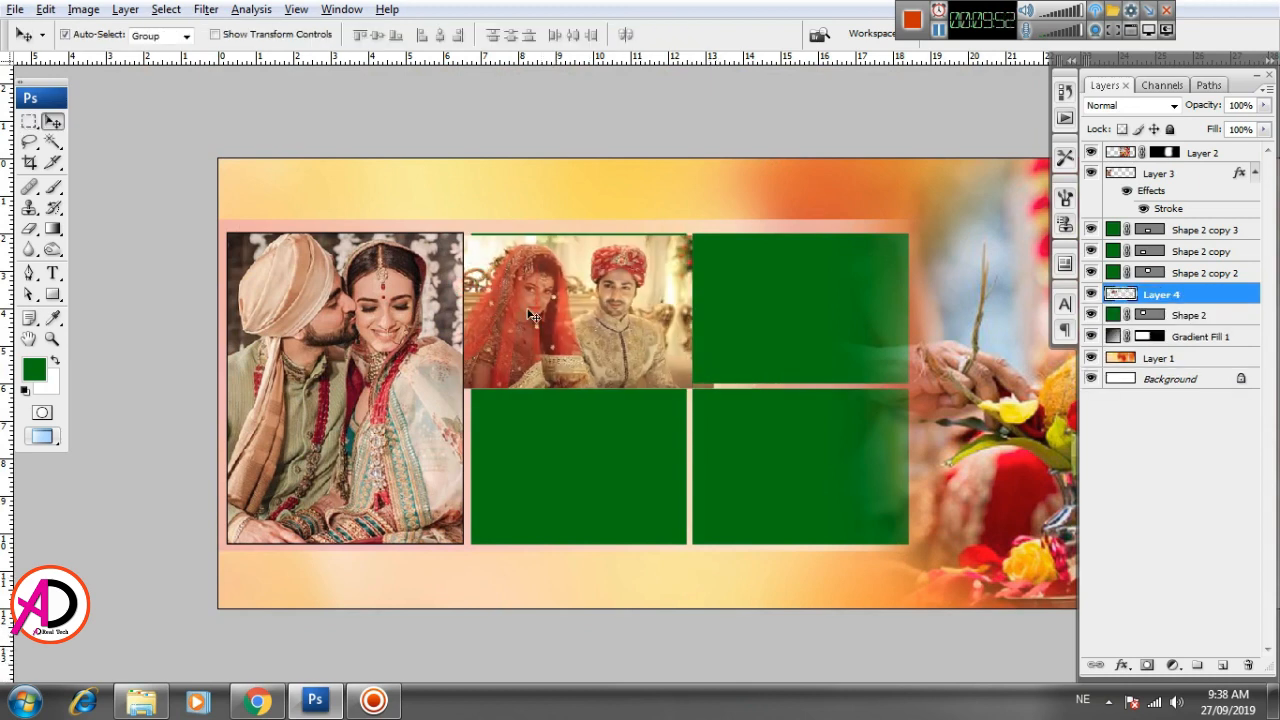
key("ctrl+t")
left_click_drag(714, 236, 688, 250)
left_click_drag(636, 288, 629, 273)
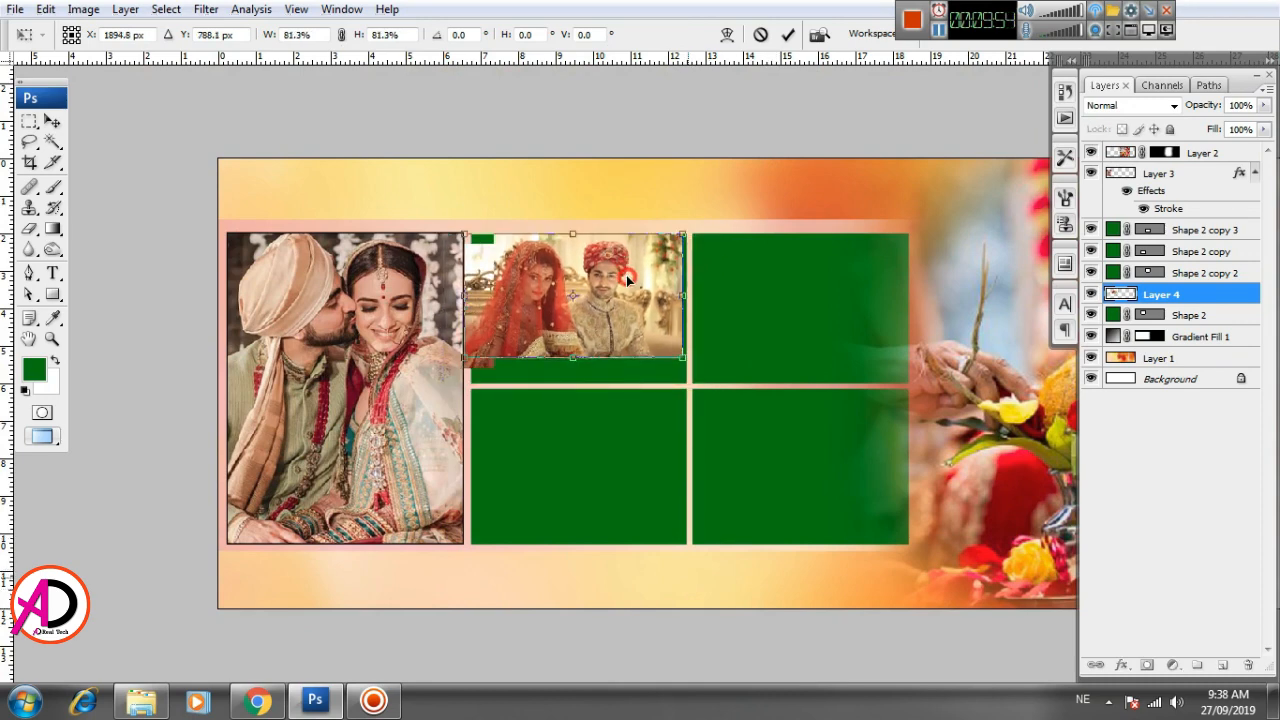
left_click_drag(680, 358, 743, 397)
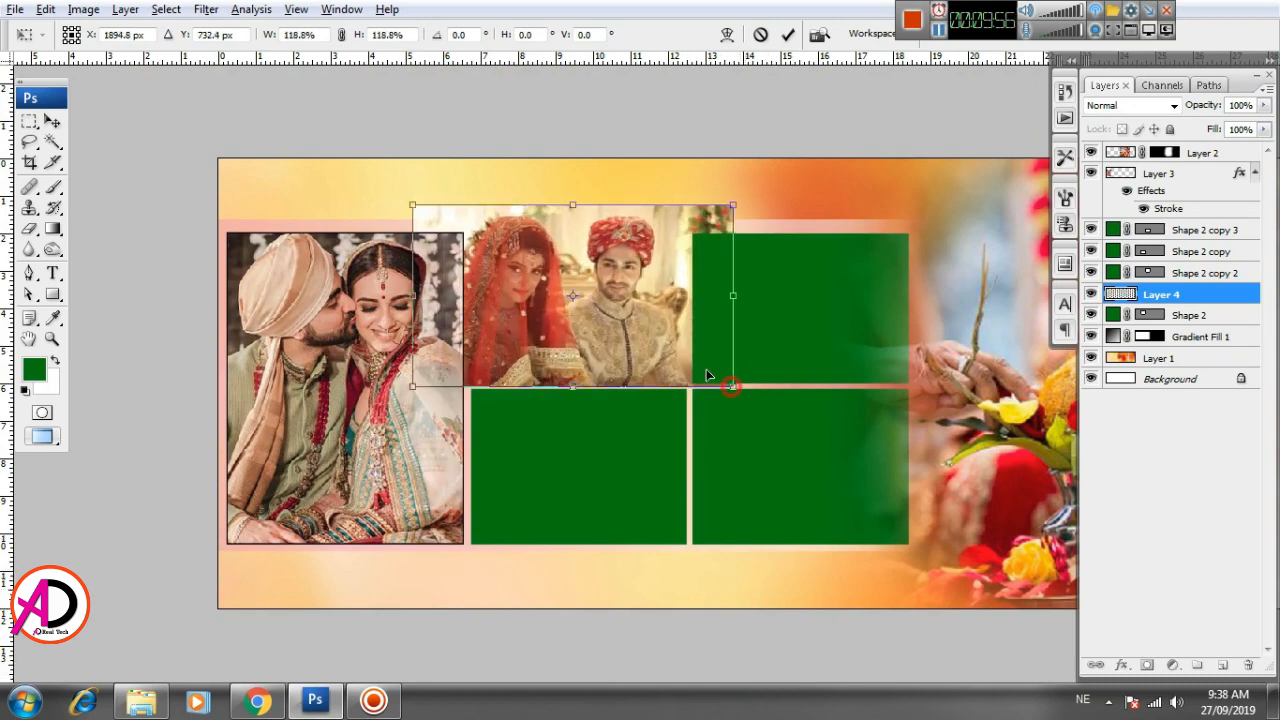
left_click_drag(640, 326, 649, 341)
key("Return")
Clip the pasted couple photo to the Shape 2 layer and shift it so both heads fit inside the frame
right_click(1176, 296)
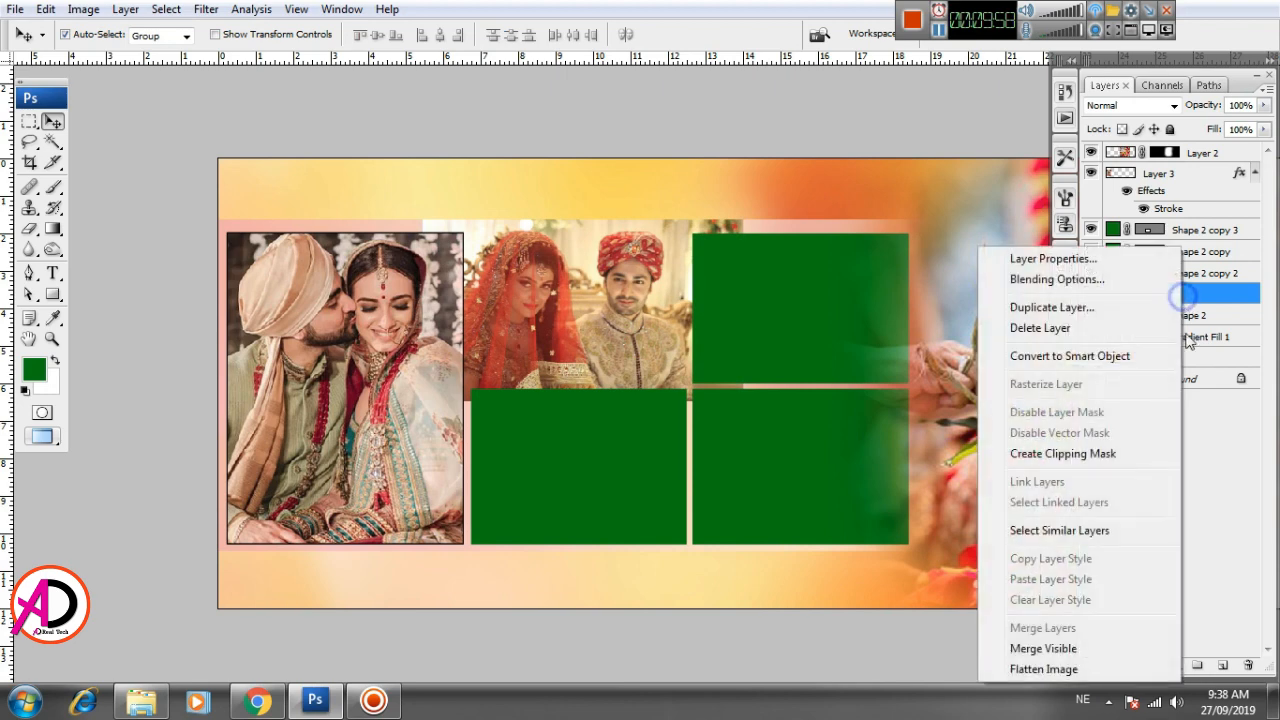
left_click(1080, 453)
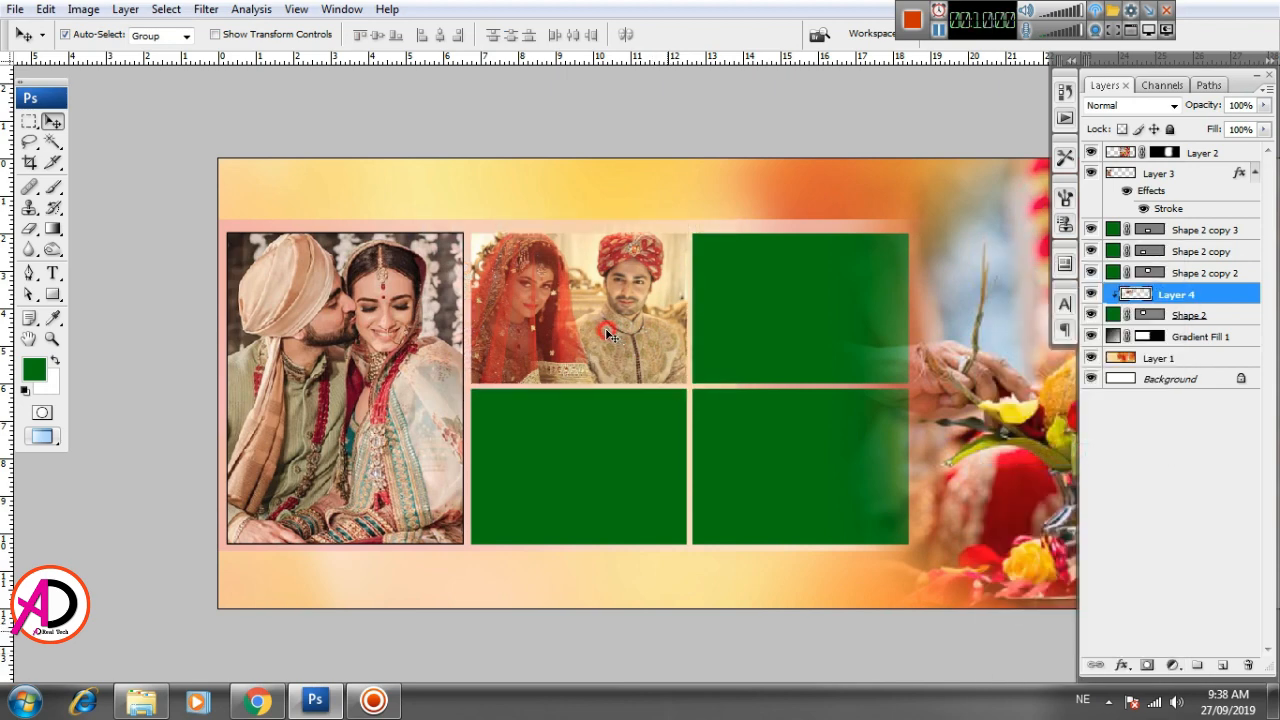
left_click_drag(605, 328, 602, 333)
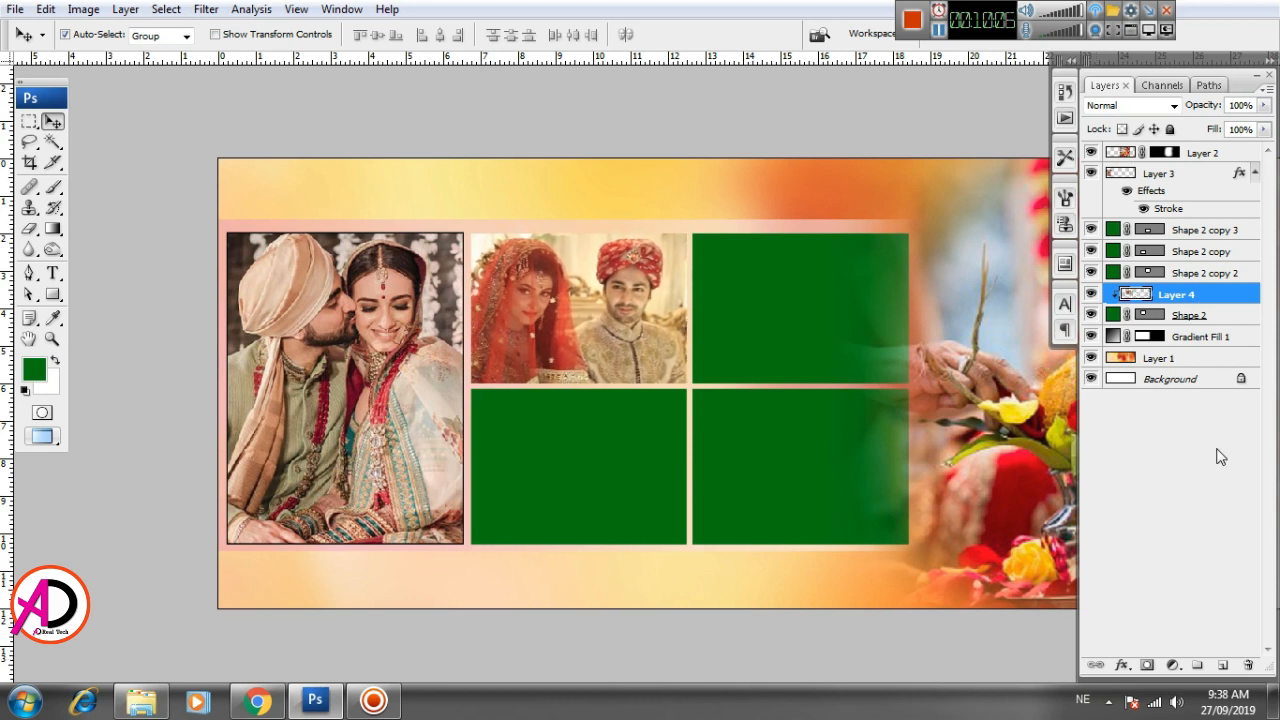
Merge the clipped couple photo layer with the Shape 2 layer
left_click(1203, 319)
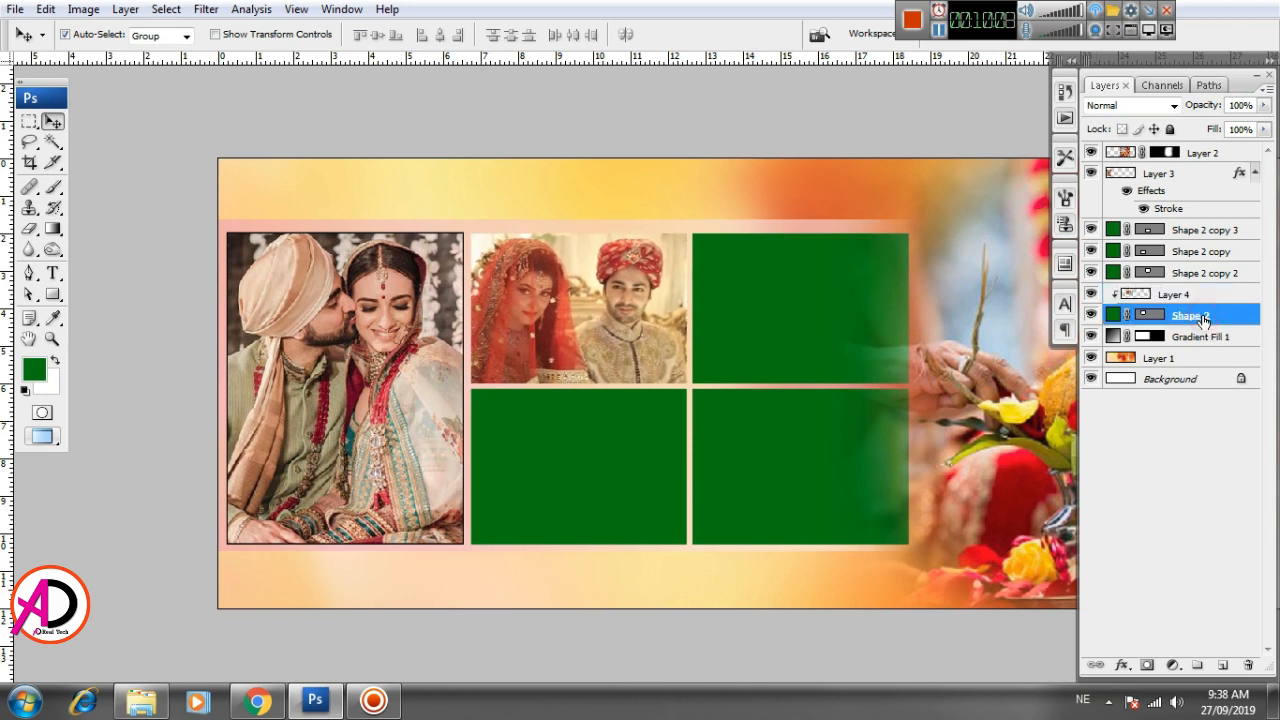
left_click(1203, 296, "shift")
right_click(1203, 298)
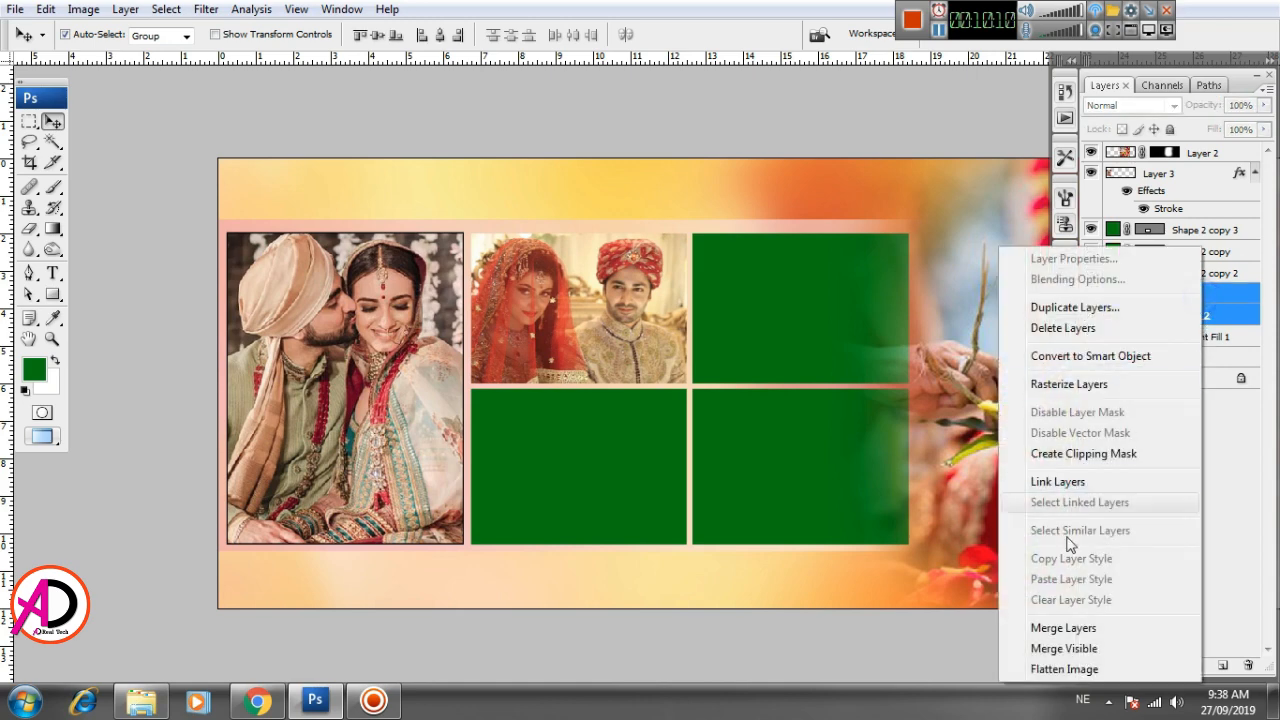
left_click(1092, 627)
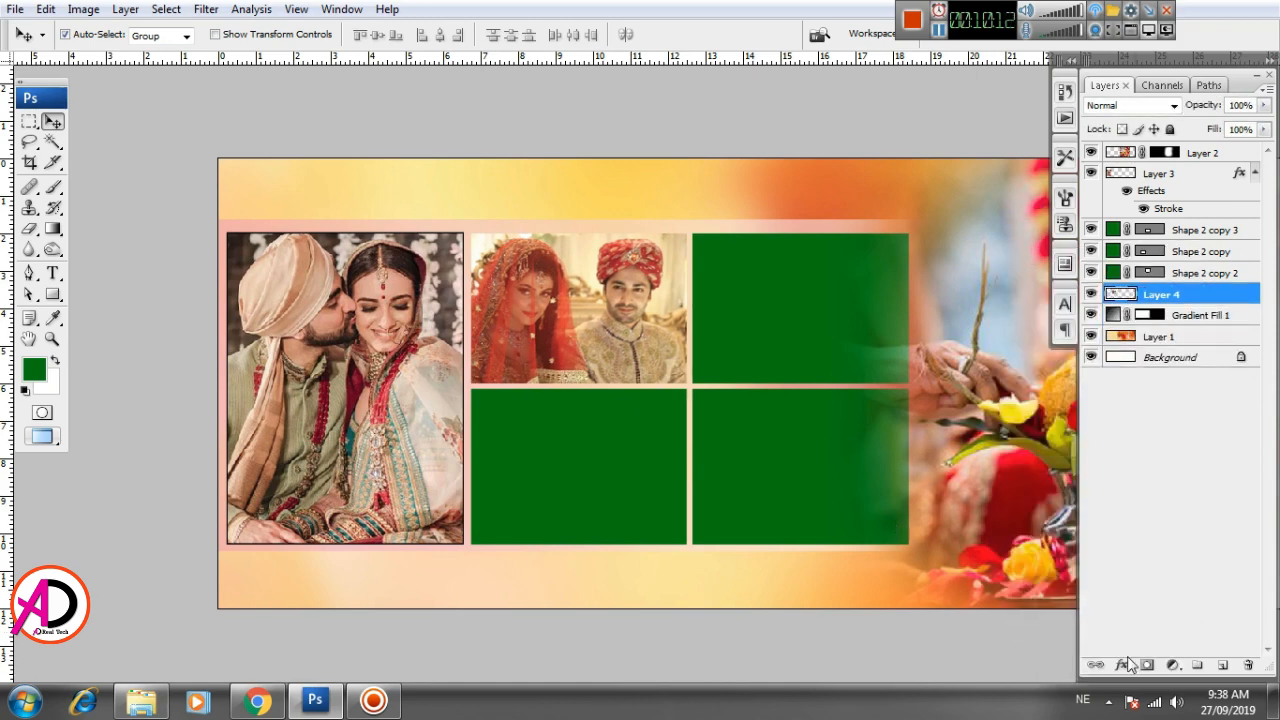
Add a black Stroke effect to the merged photo in the upper-left small frame
left_click(1121, 665)
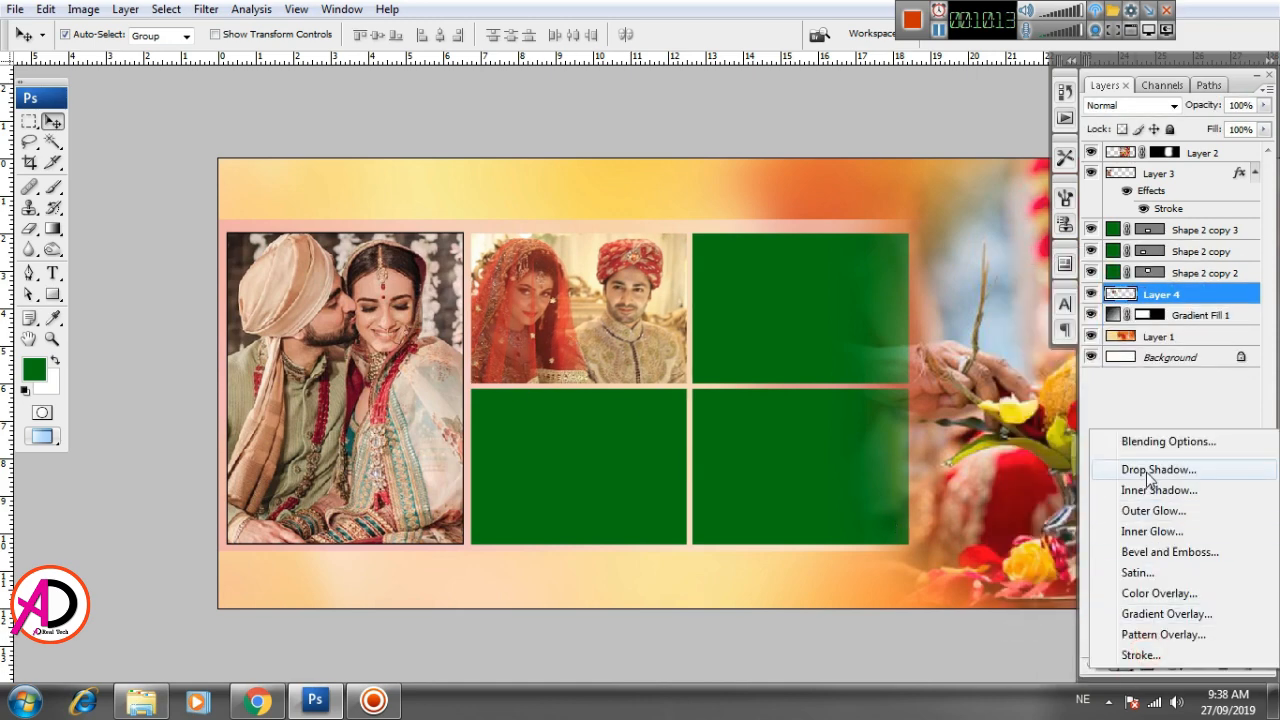
left_click(1138, 655)
left_click(869, 536)
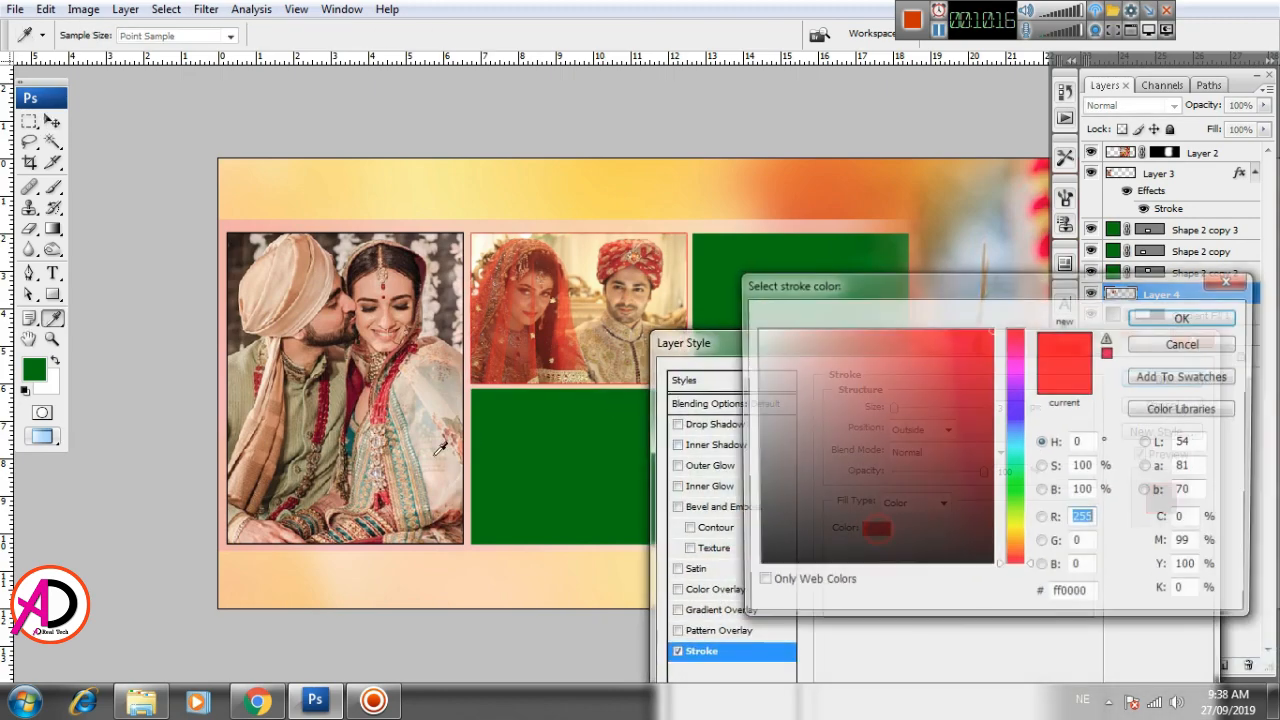
left_click(757, 566)
left_click(1184, 320)
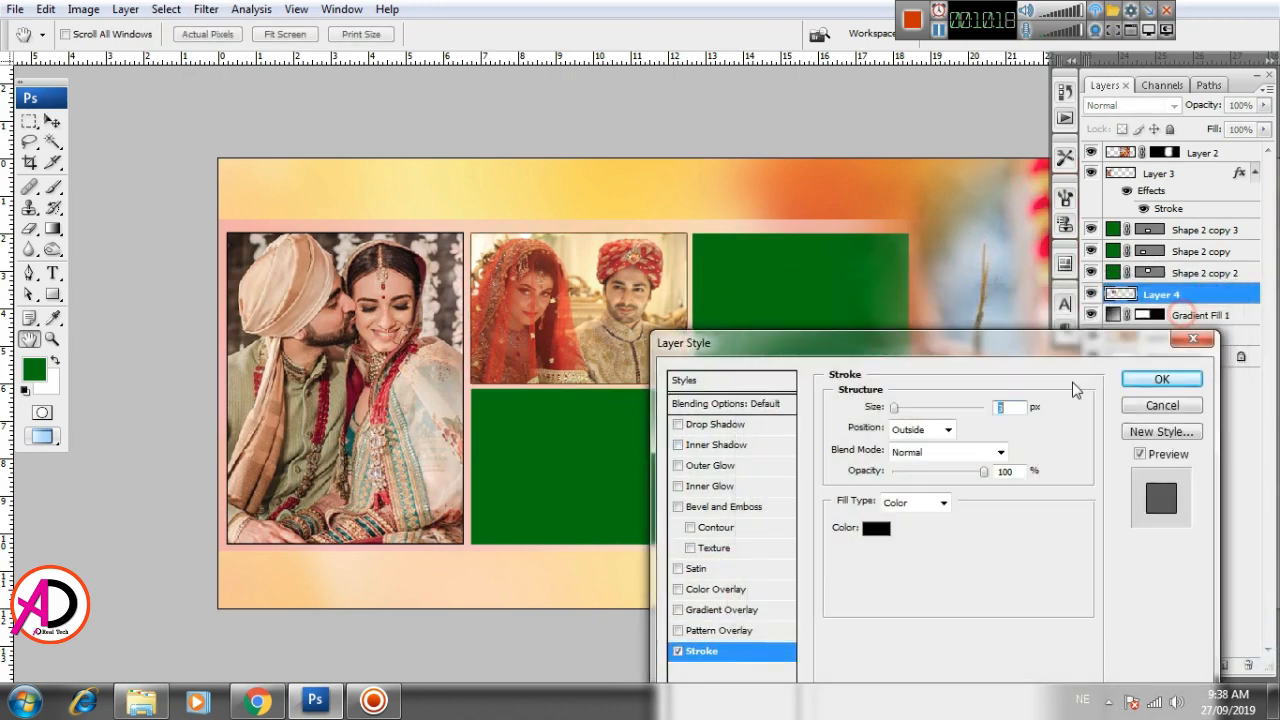
Set the small photo's stroke size to 5 px and its position to Inside, and apply it
type("5")
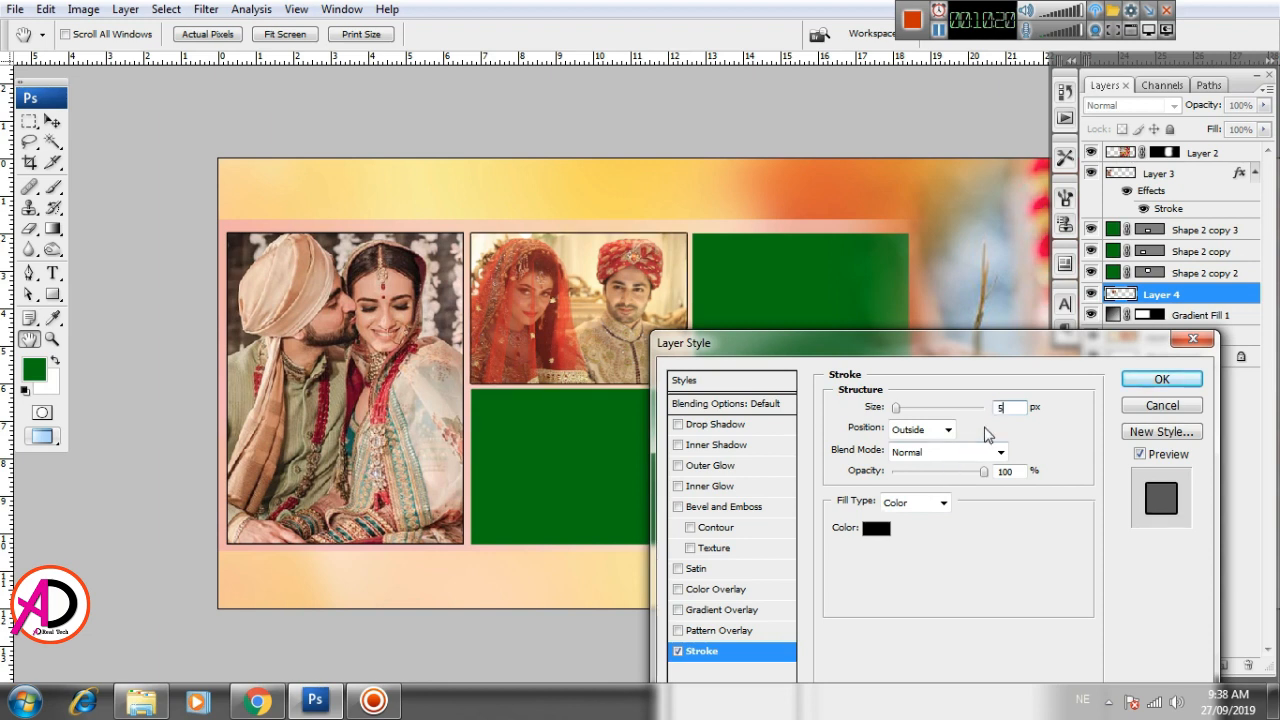
left_click(915, 429)
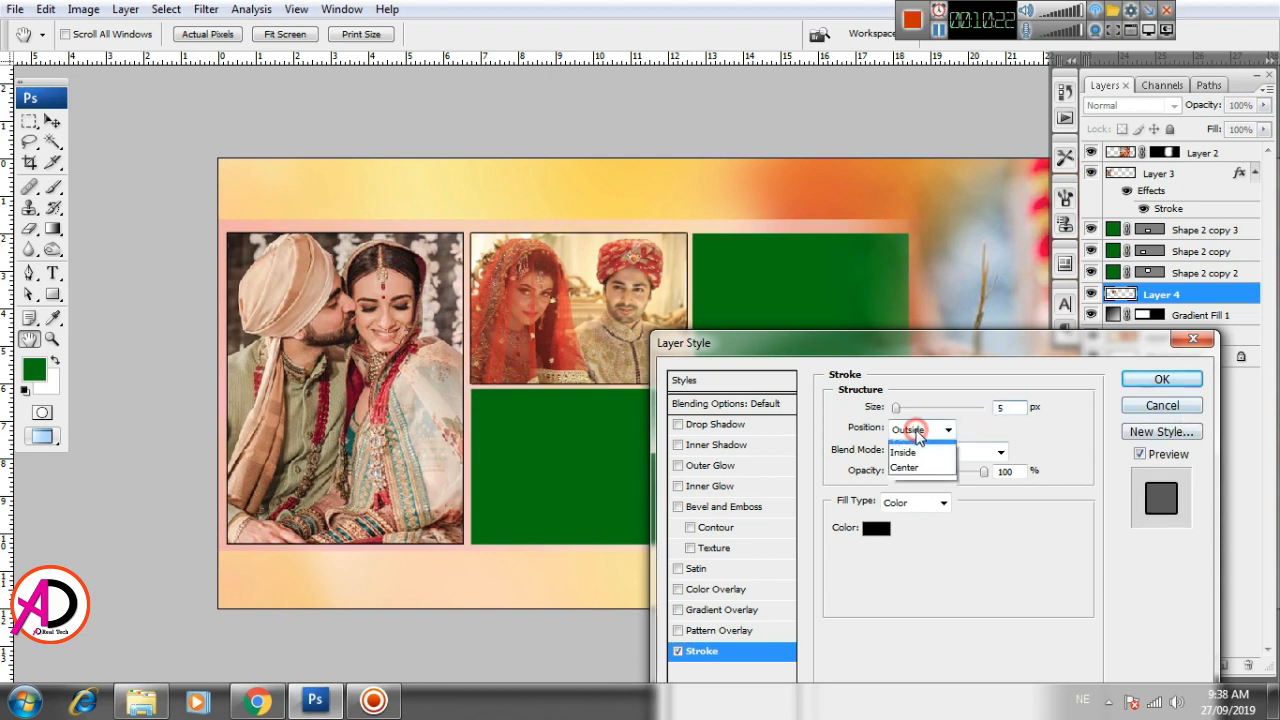
left_click(910, 457)
left_click(915, 429)
left_click(911, 458)
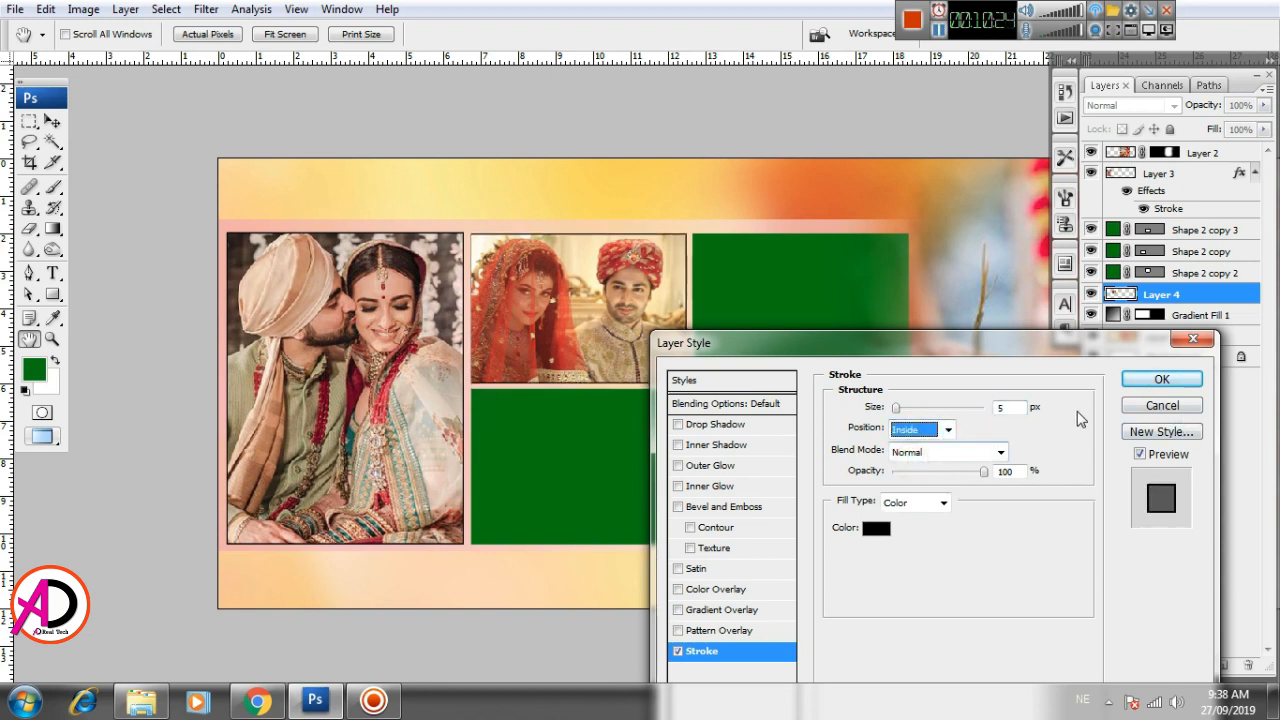
left_click(1161, 384)
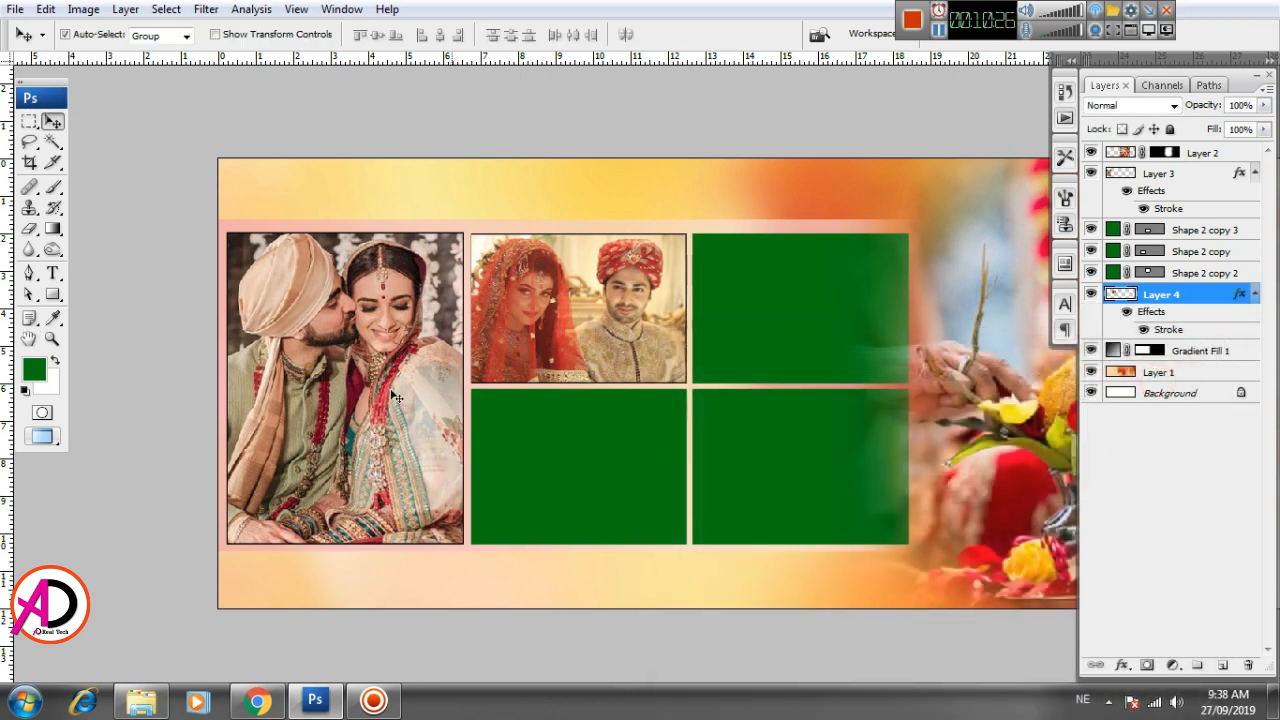
Edit the stroke on the large couple photo, keeping its position Inside, and apply the layer style
left_click(386, 380)
double_click(1170, 208)
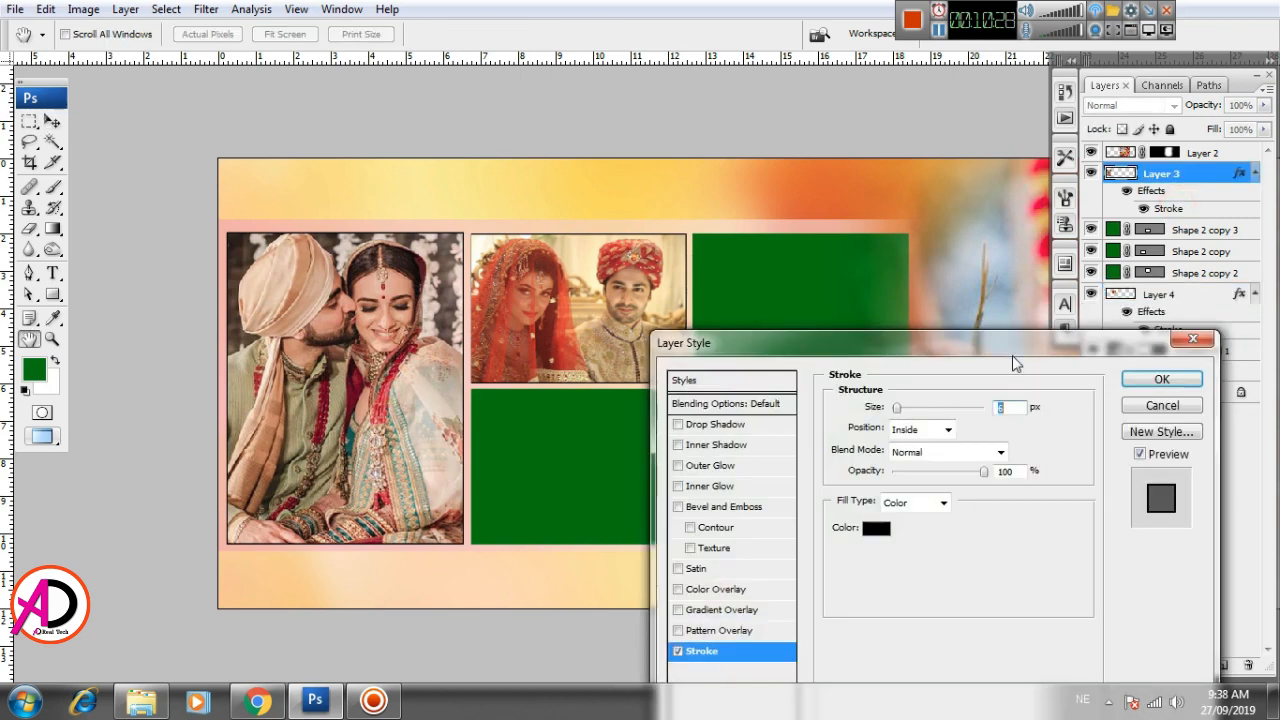
left_click(920, 431)
left_click(921, 458)
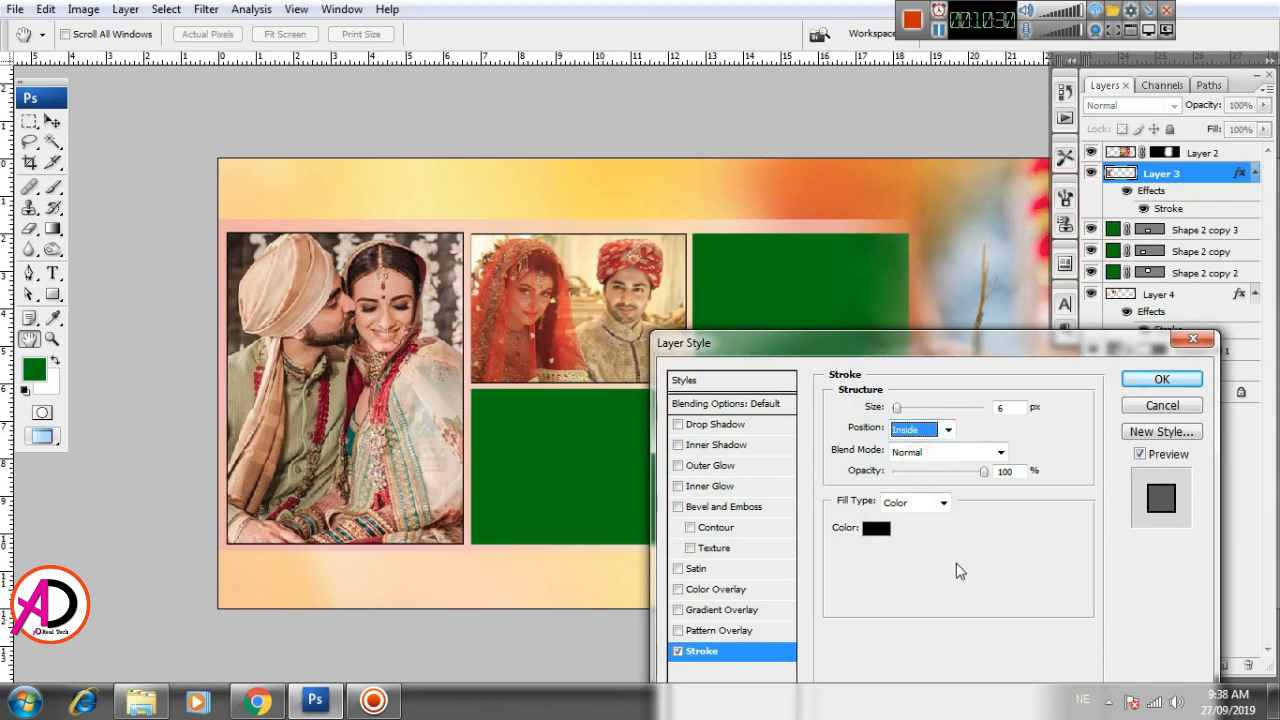
left_click_drag(1013, 407, 953, 407)
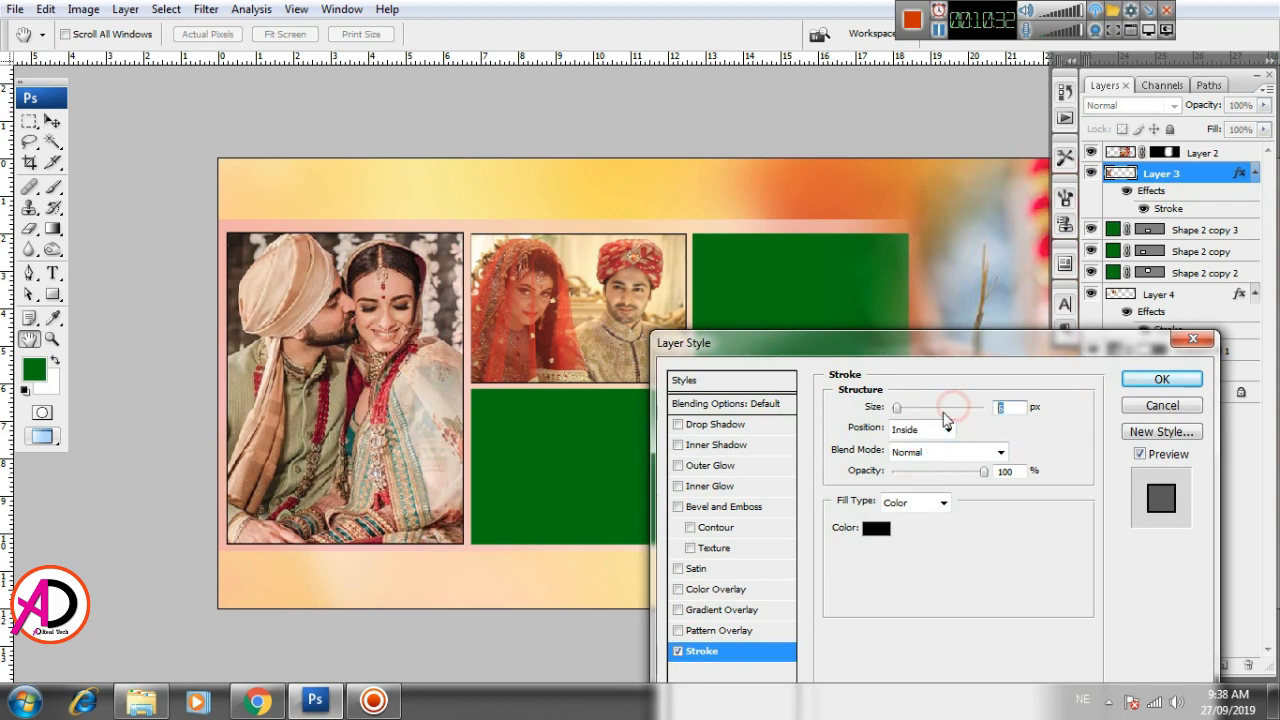
key("Return")
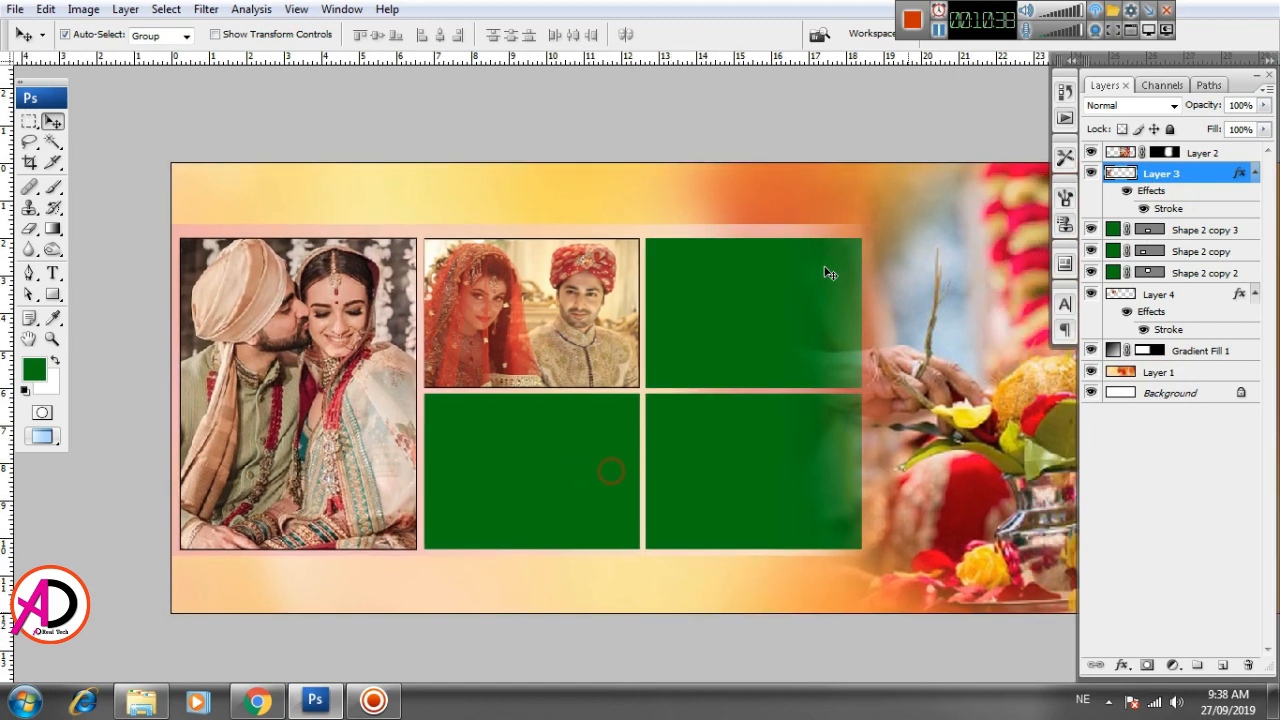
Select the upper-right small frame's shape and open the irritating-acts-newly-married-couple photo from the New folder window in Photoshop
left_click(737, 281)
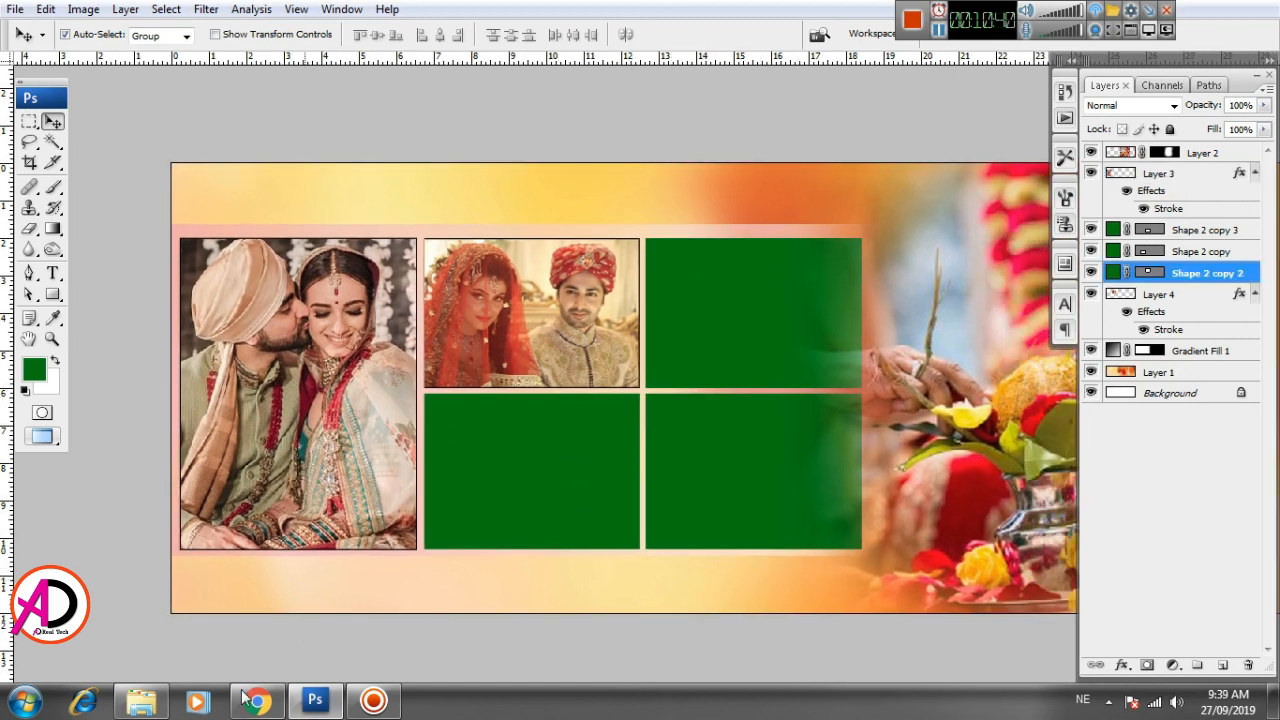
left_click(141, 702)
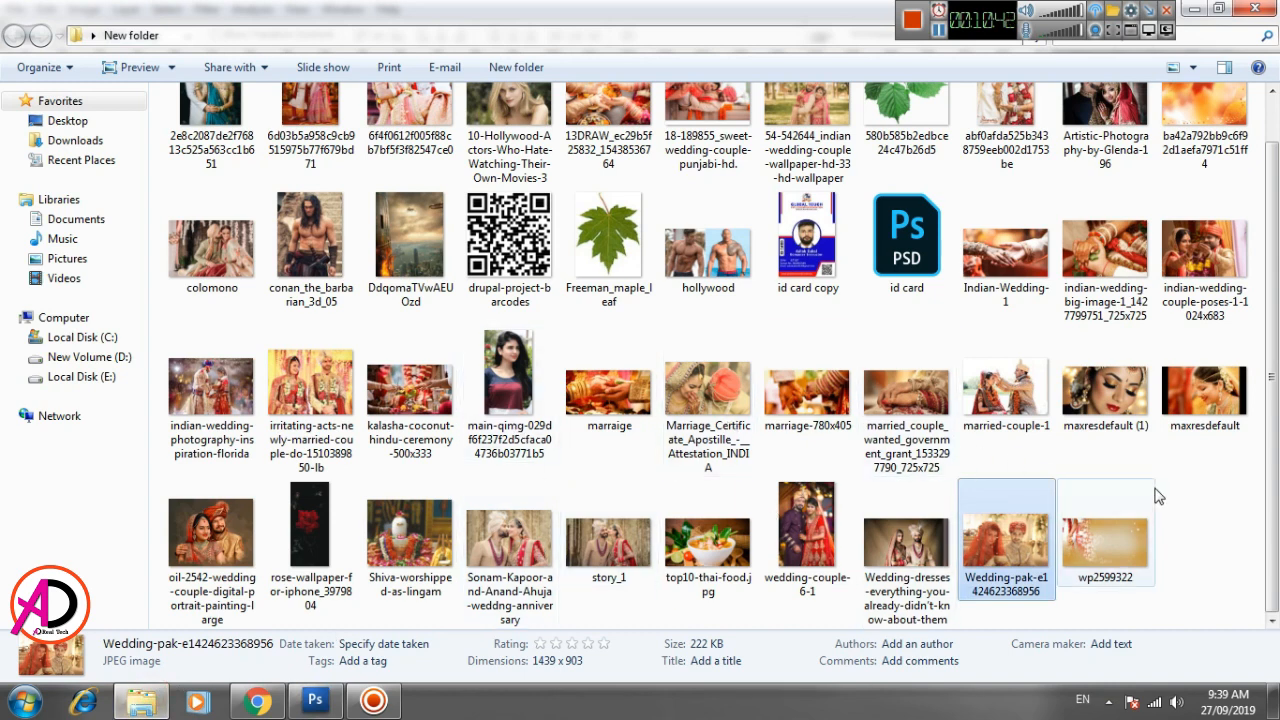
left_click(1198, 484)
left_click(1030, 428)
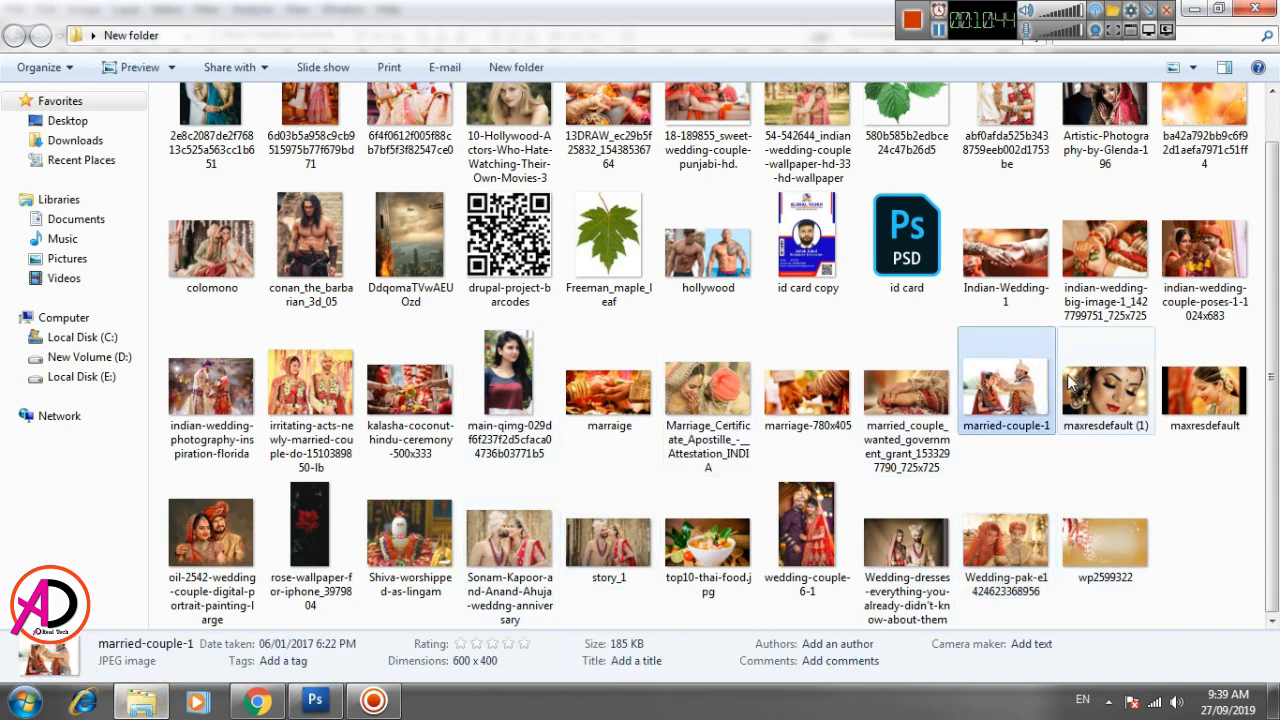
scroll(1030, 420, "up", 1)
left_click(1108, 170)
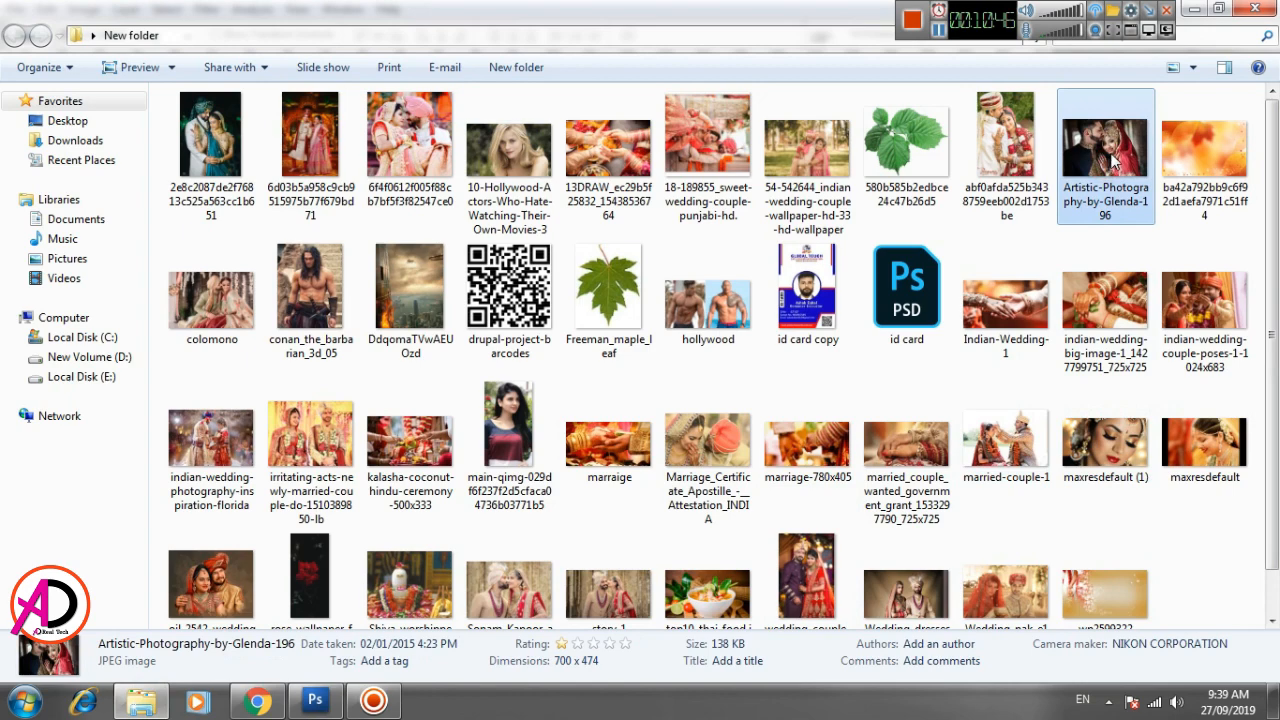
left_click(316, 445)
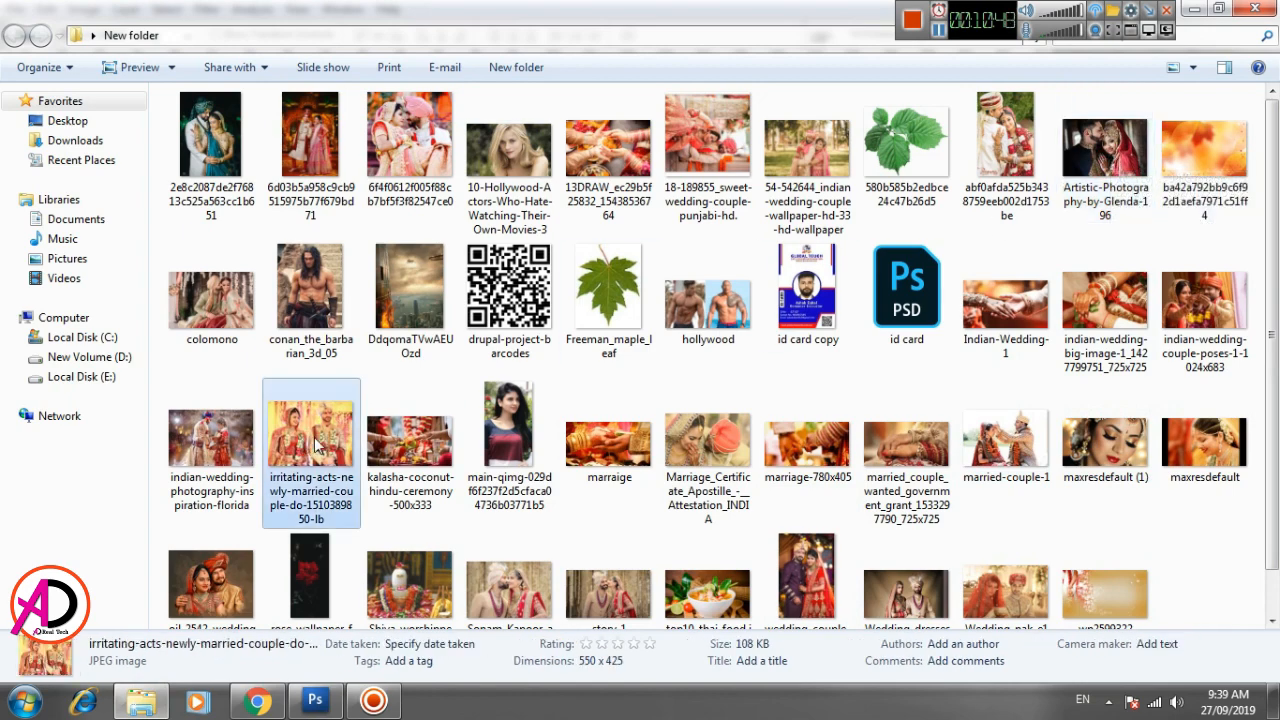
left_click_drag(316, 445, 608, 448)
Copy the entire photo, paste it into the album page above Shape 2 copy 2, and move it onto the upper-right small frame
key("ctrl+a")
key("ctrl+c")
key("ctrl+Tab")
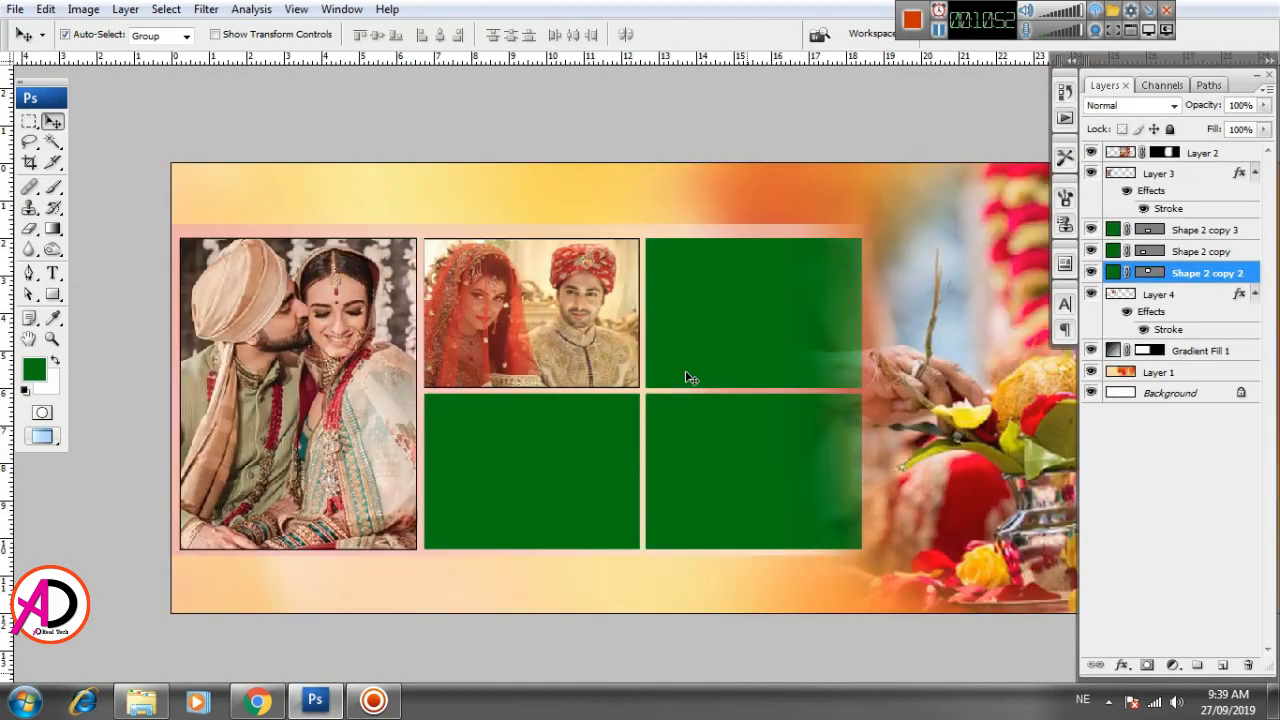
key("ctrl+v")
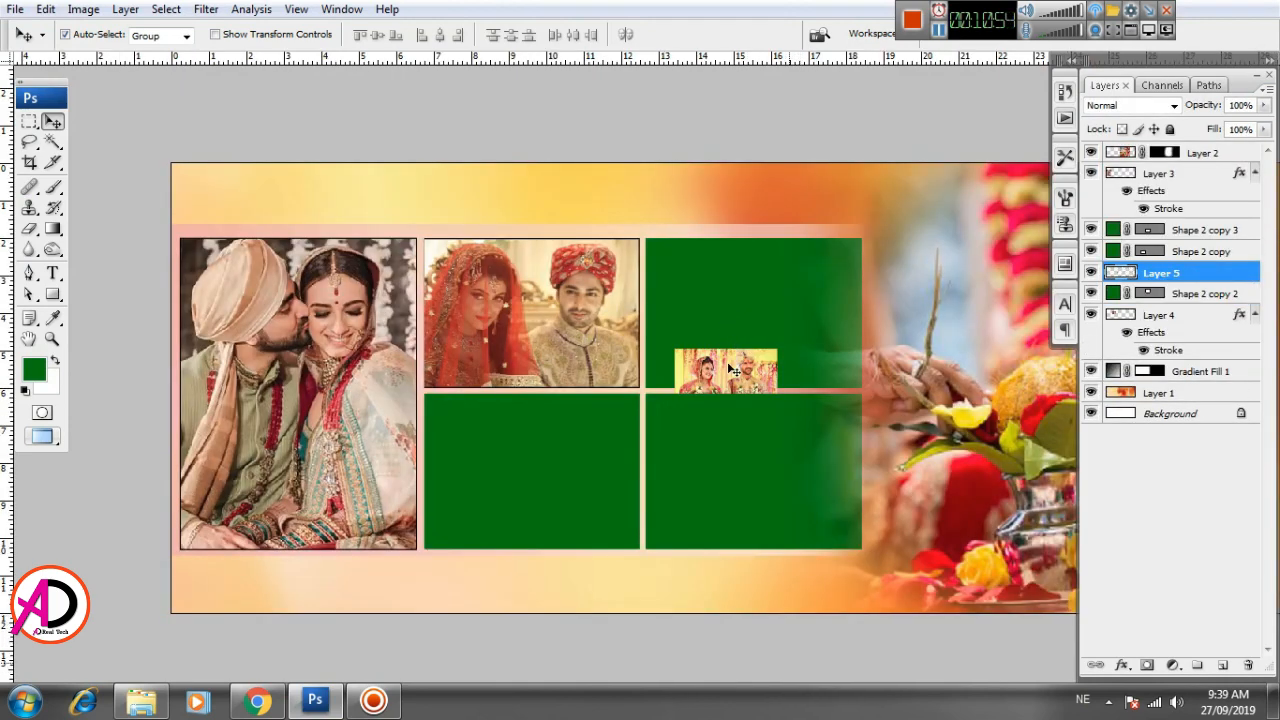
left_click_drag(733, 371, 708, 294)
Scale the pasted couple photo proportionally and position it to cover the whole upper-right small frame
key("ctrl+t")
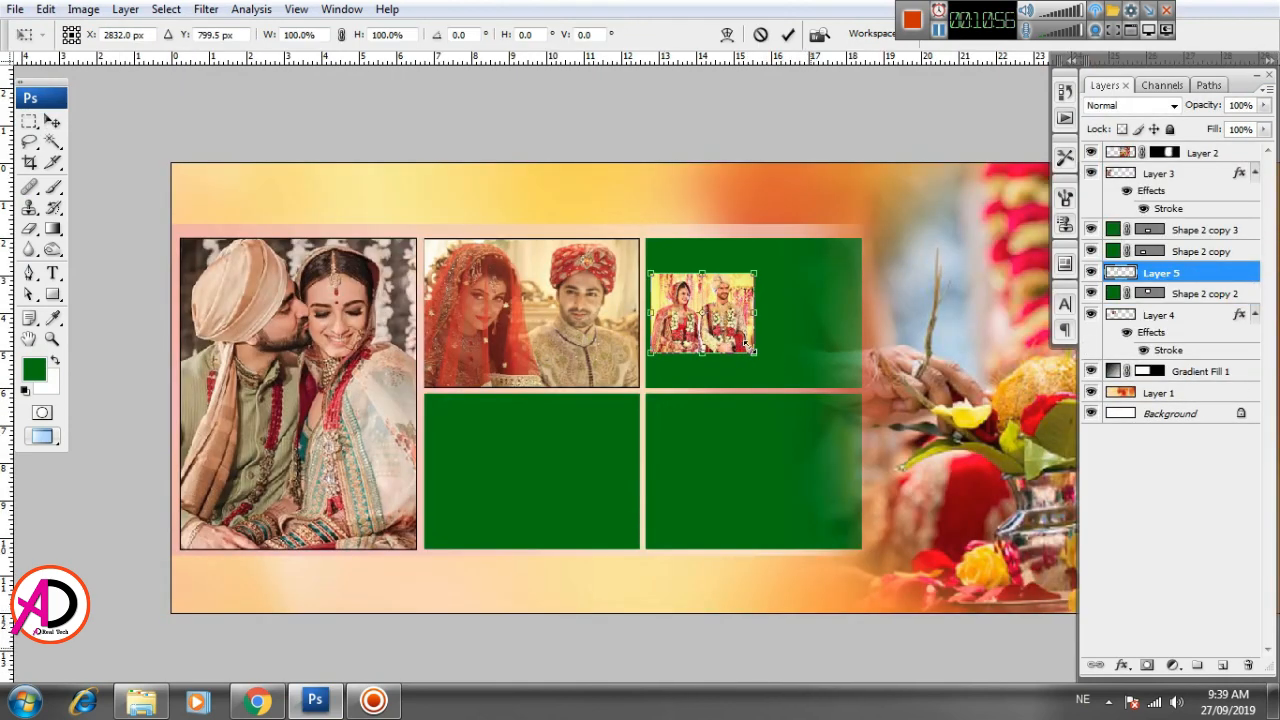
left_click_drag(746, 344, 833, 413)
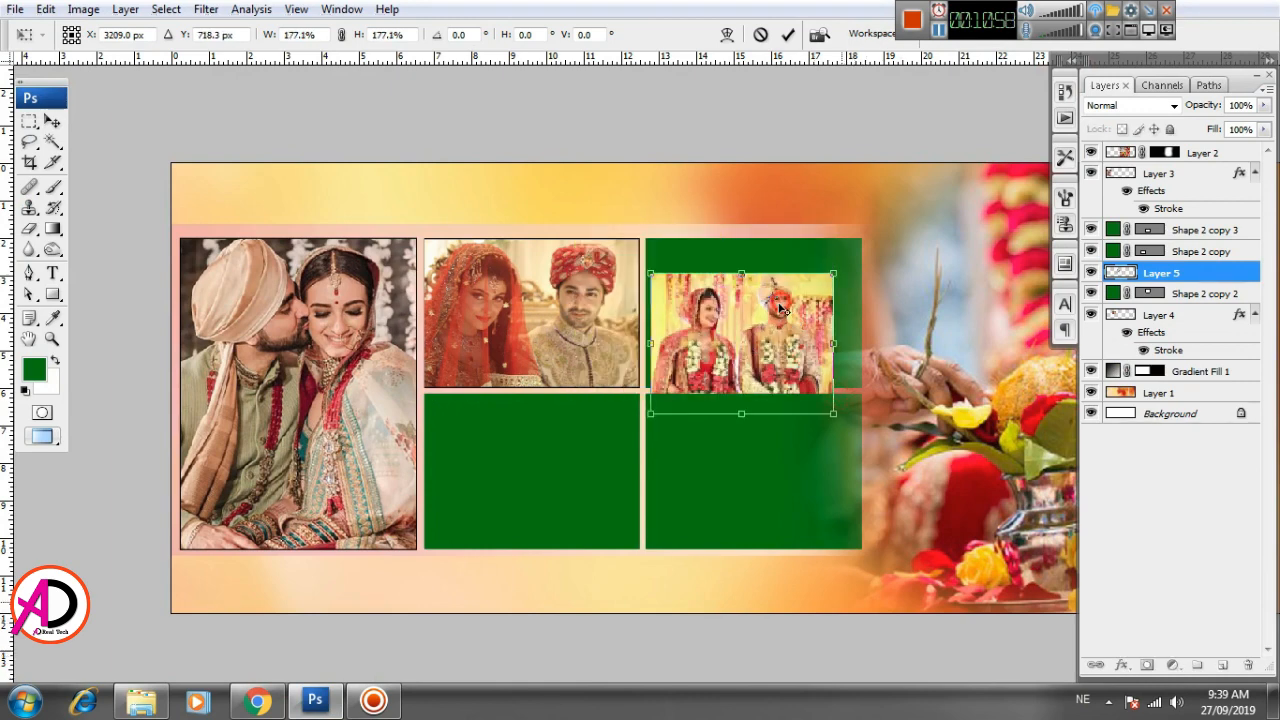
left_click_drag(782, 310, 770, 260)
left_click_drag(822, 363, 898, 406)
key("Return")
left_click_drag(833, 330, 804, 330)
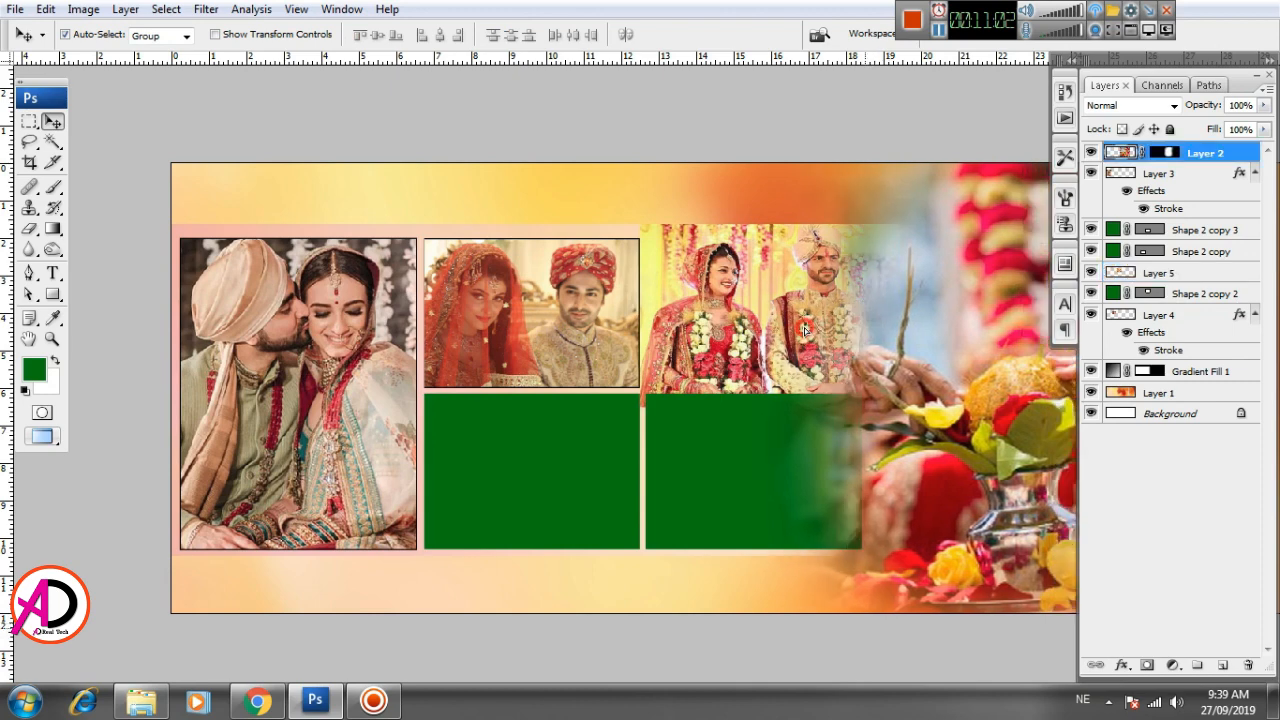
key("ctrl+z")
Clip the Layer 5 couple photo to Shape 2 copy 2 and shift it so both faces sit inside the frame
left_click(714, 313)
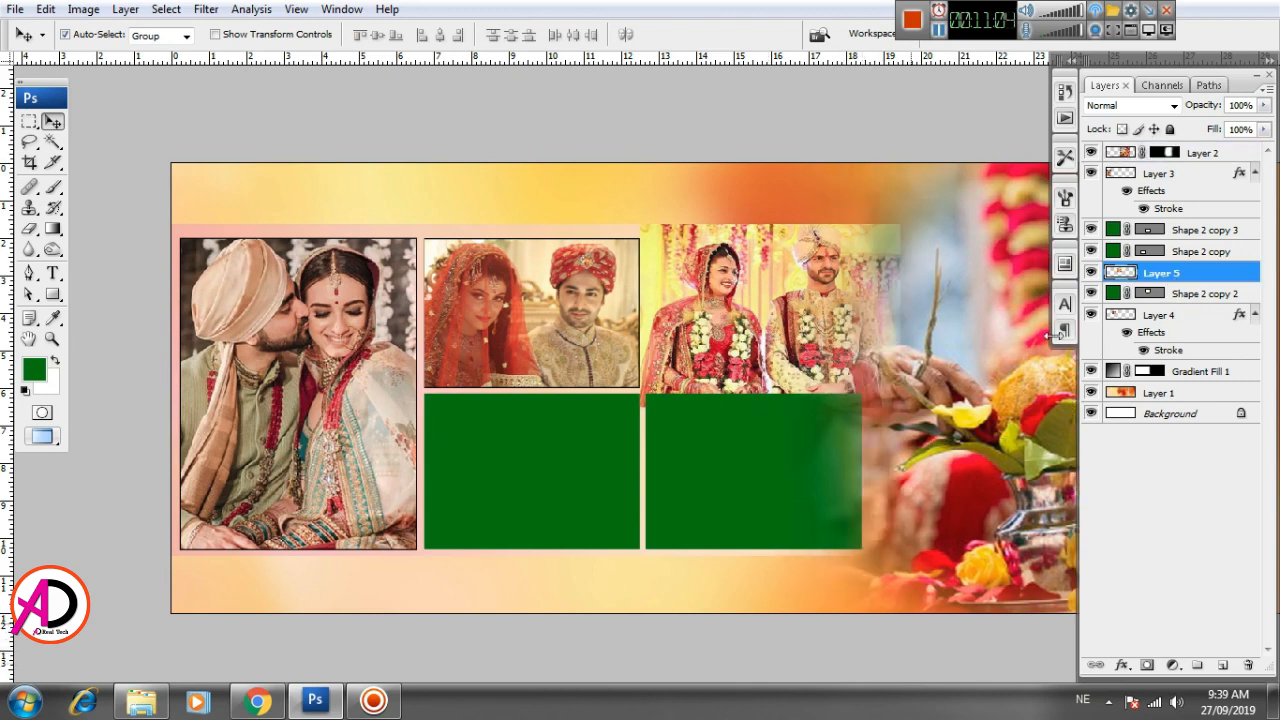
right_click(1180, 273)
left_click(1070, 450)
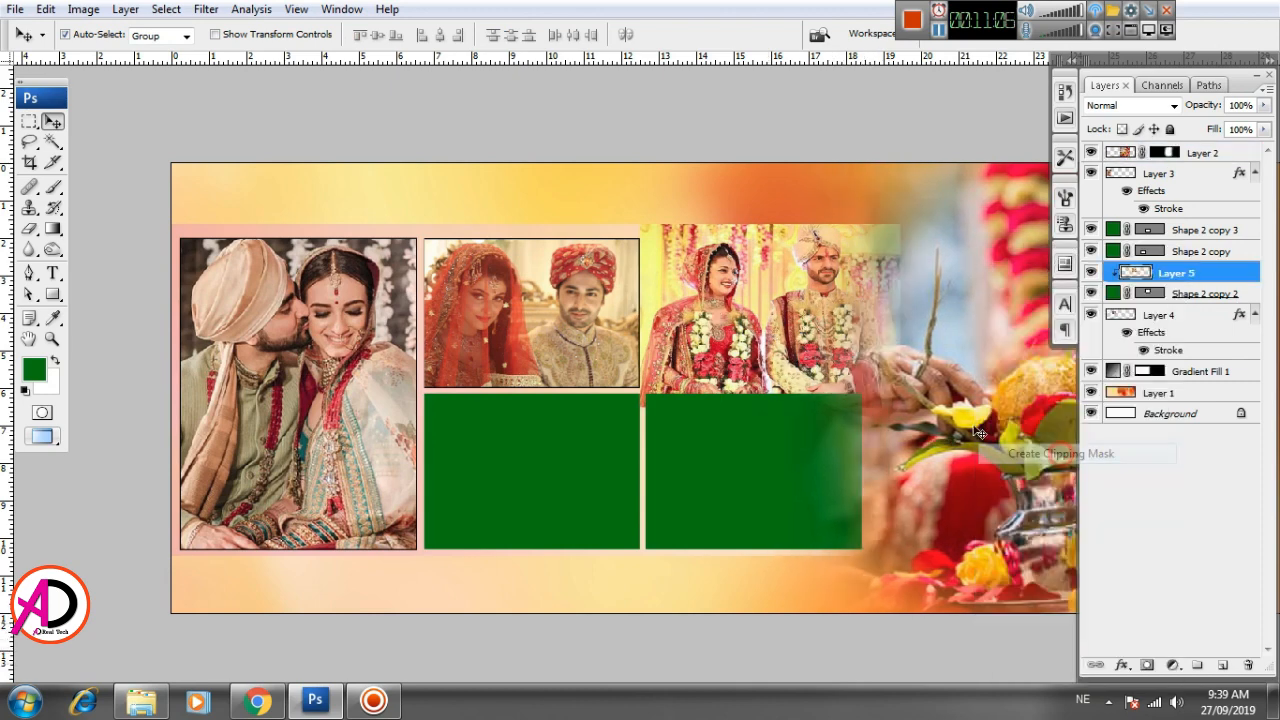
left_click_drag(763, 313, 773, 310)
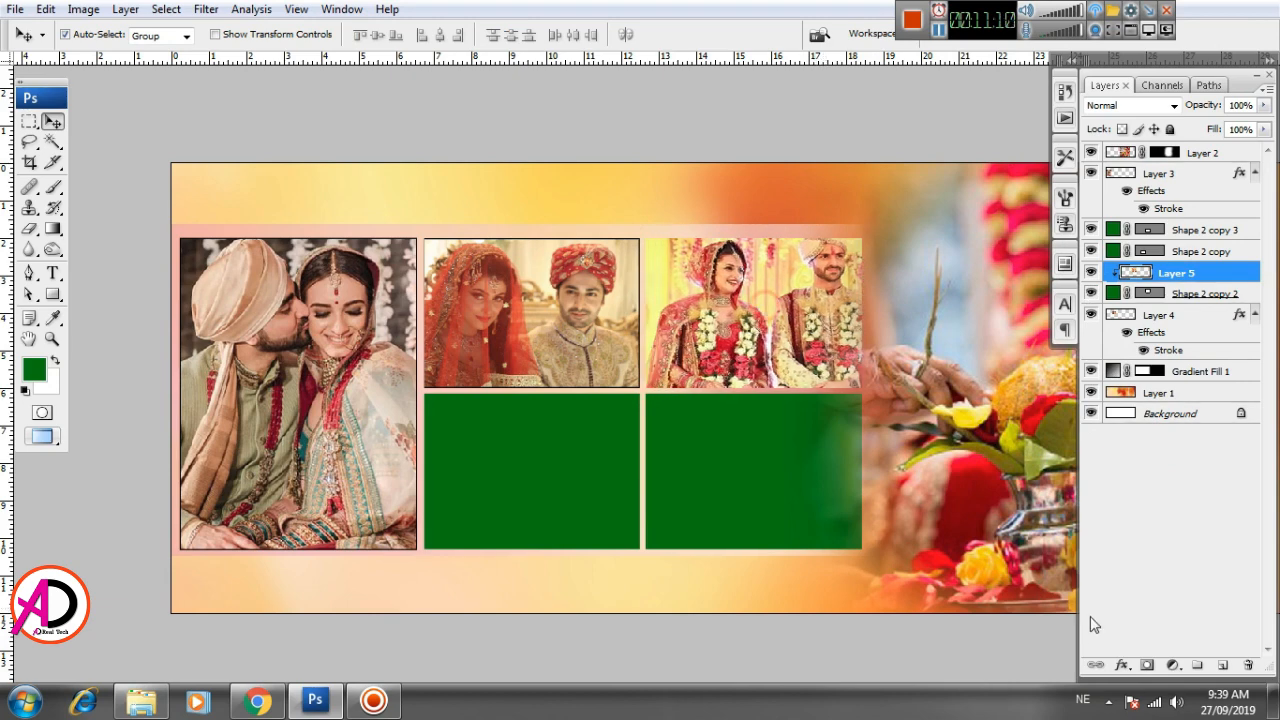
Merge the clipped couple photo with Shape 2 copy 2 and add a black Stroke effect to the merged layer
left_click(1166, 292, "shift")
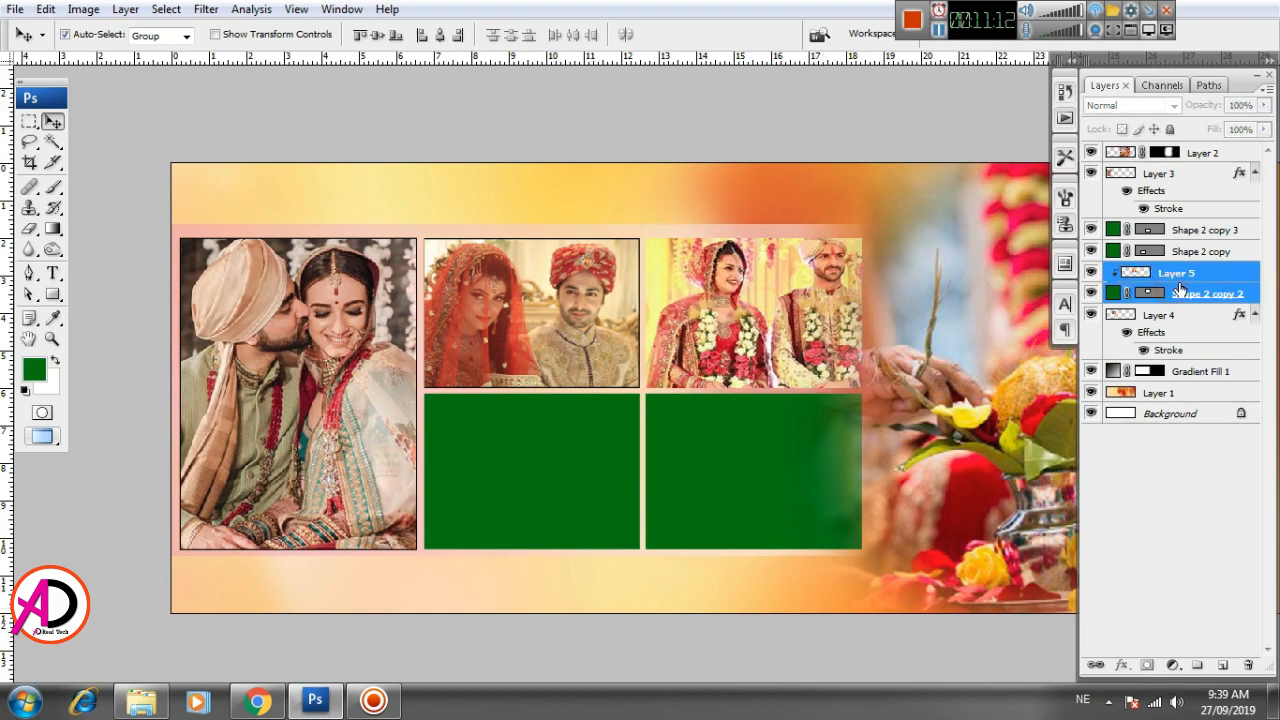
key("ctrl+e")
left_click(1122, 665)
left_click(1150, 672)
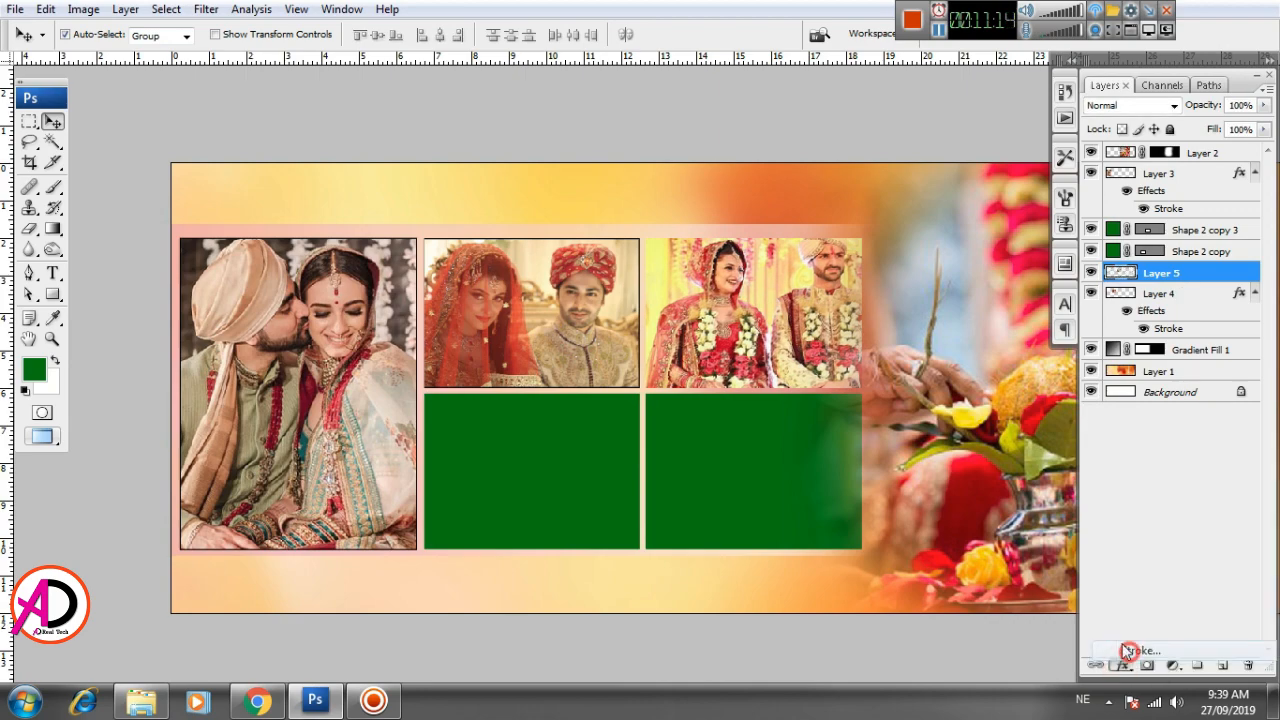
left_click(876, 530)
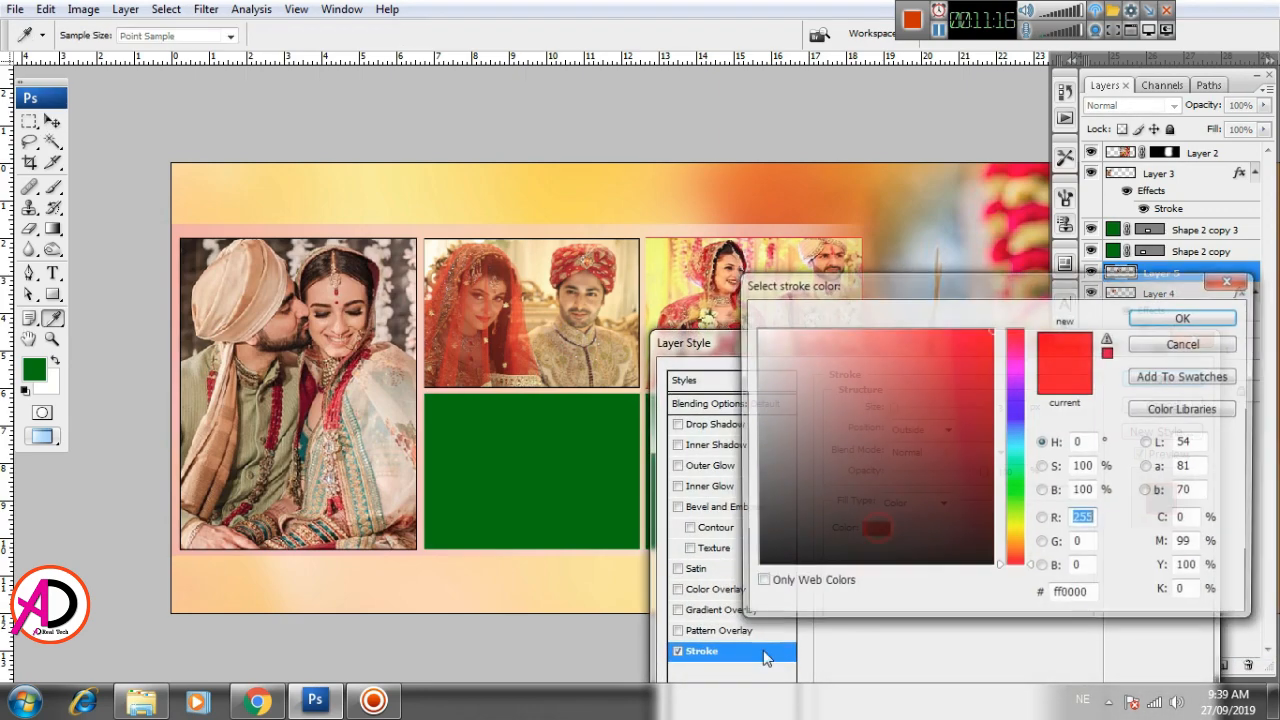
left_click(757, 566)
left_click(1163, 317)
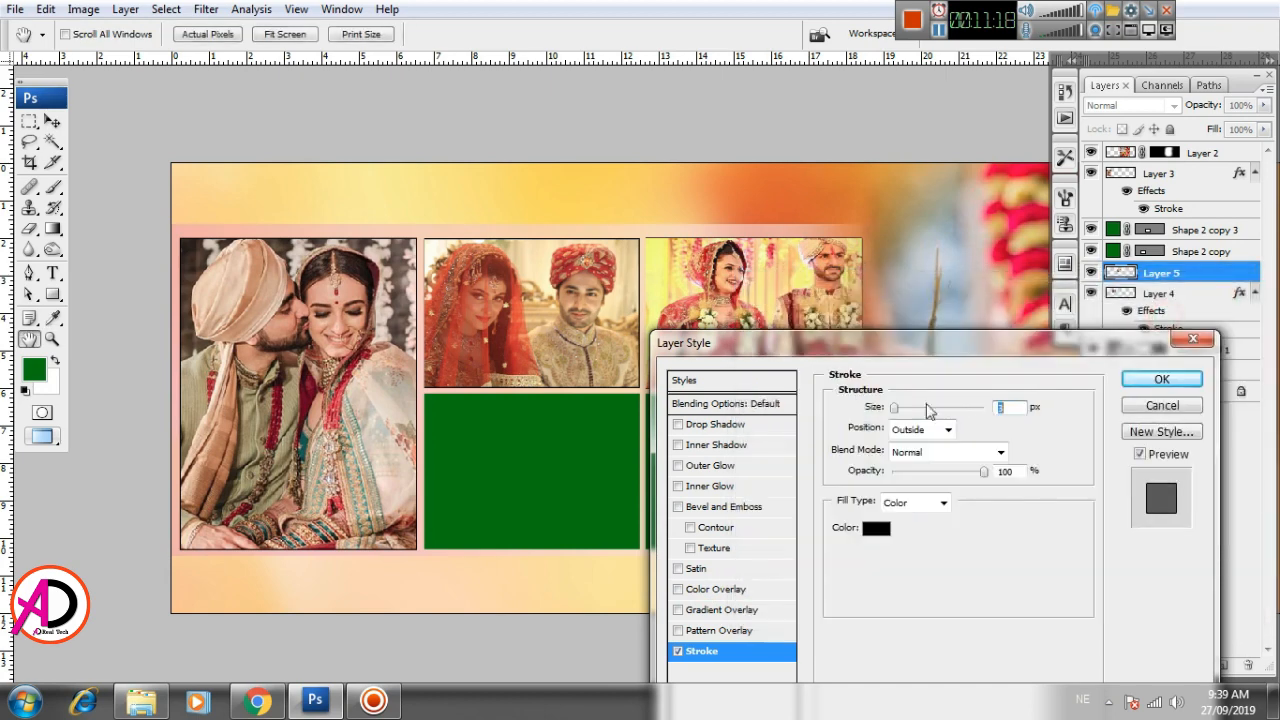
Set the upper-right small photo's stroke position to Inside and size to 5 px, and apply it
left_click(920, 430)
left_click(912, 460)
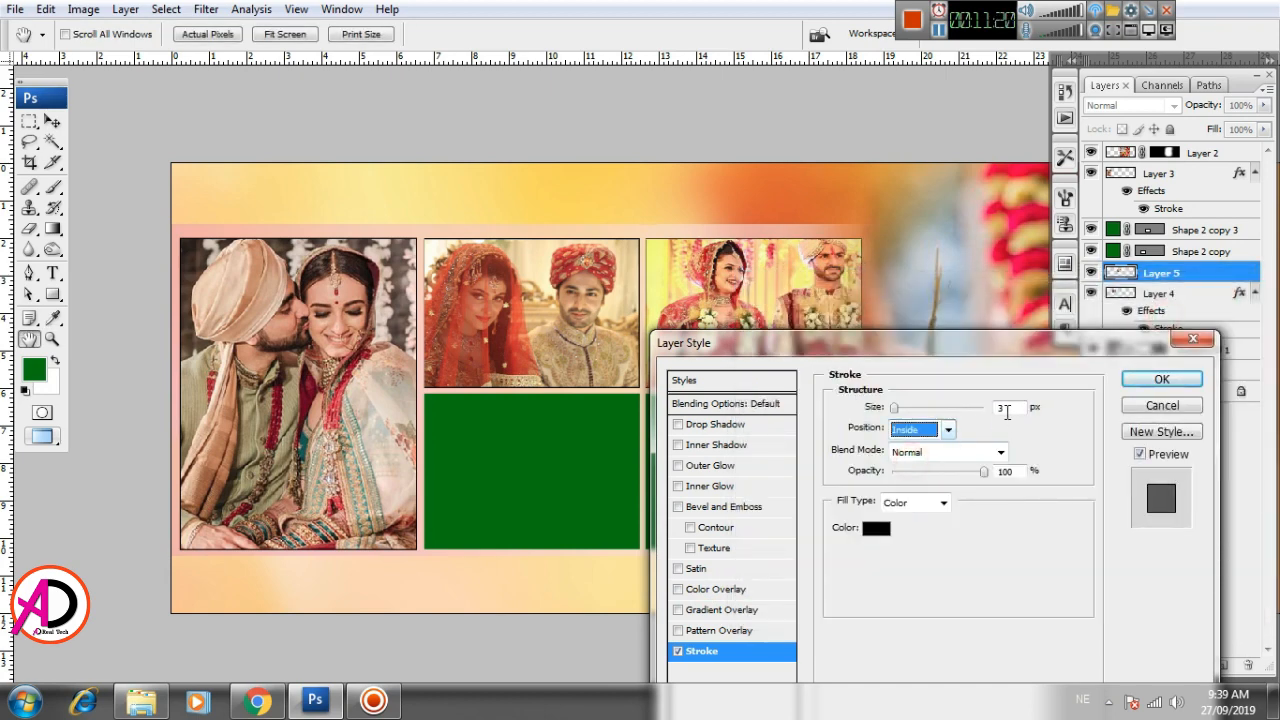
type("5")
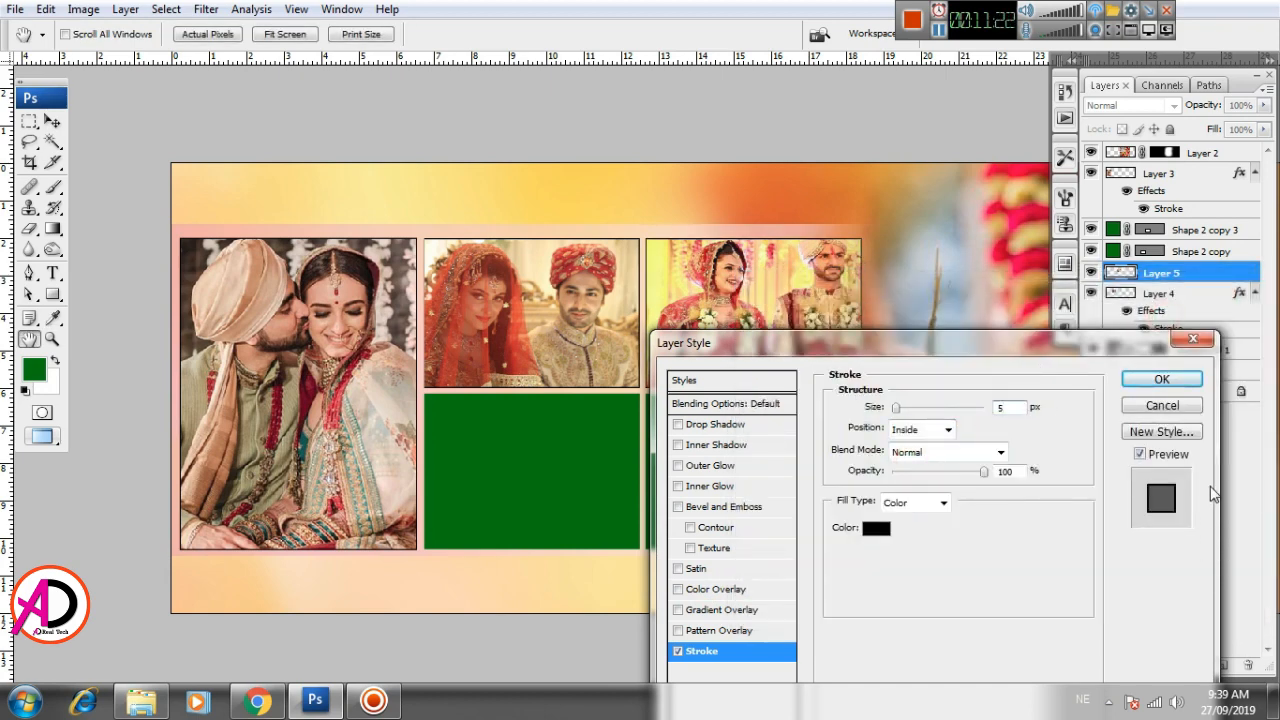
left_click(1162, 379)
Select the lower-left small frame's shape and open the indian-wedding-couple-poses-1-1024x683 photo from the New folder window in Photoshop
scroll(603, 431, "down", 1)
left_click(503, 400)
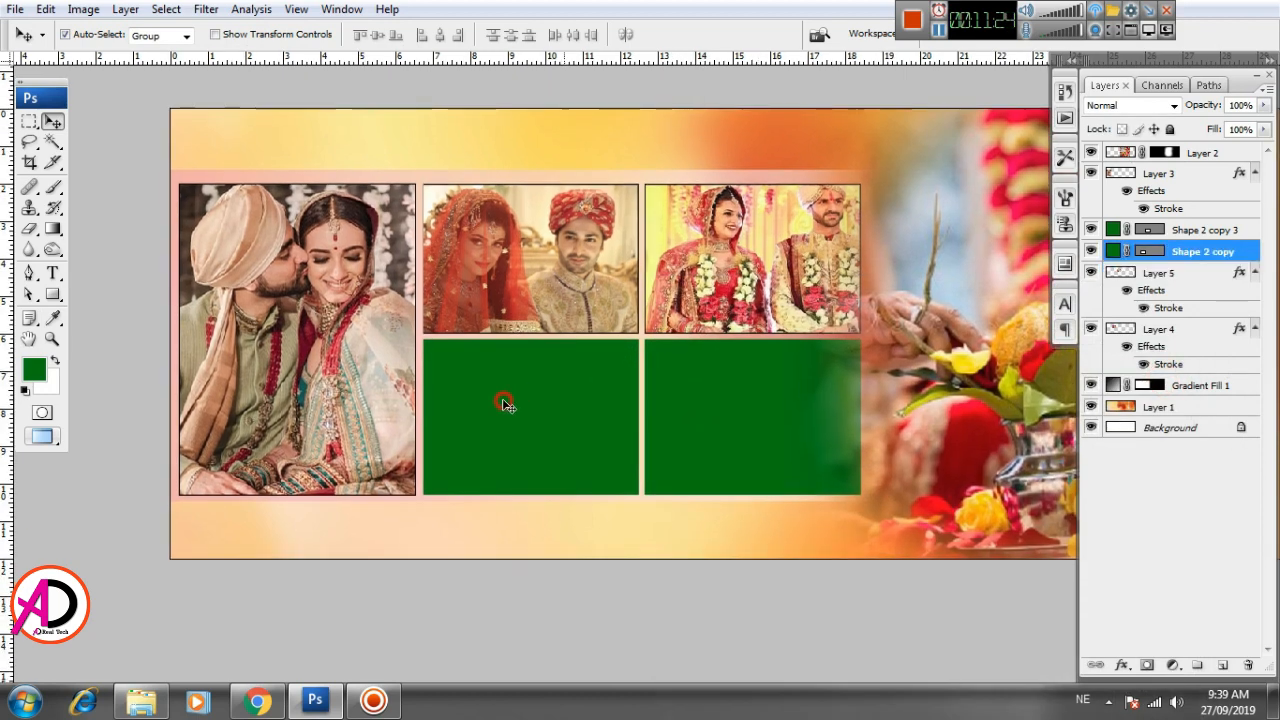
left_click(141, 702)
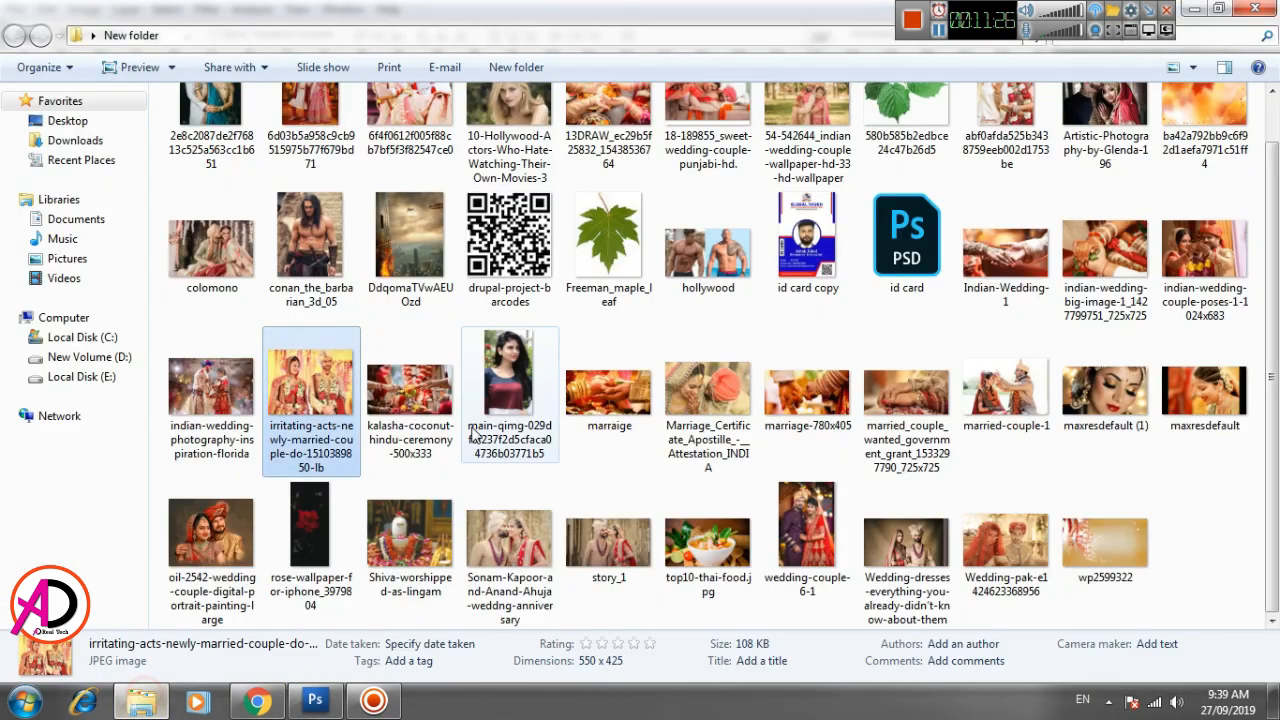
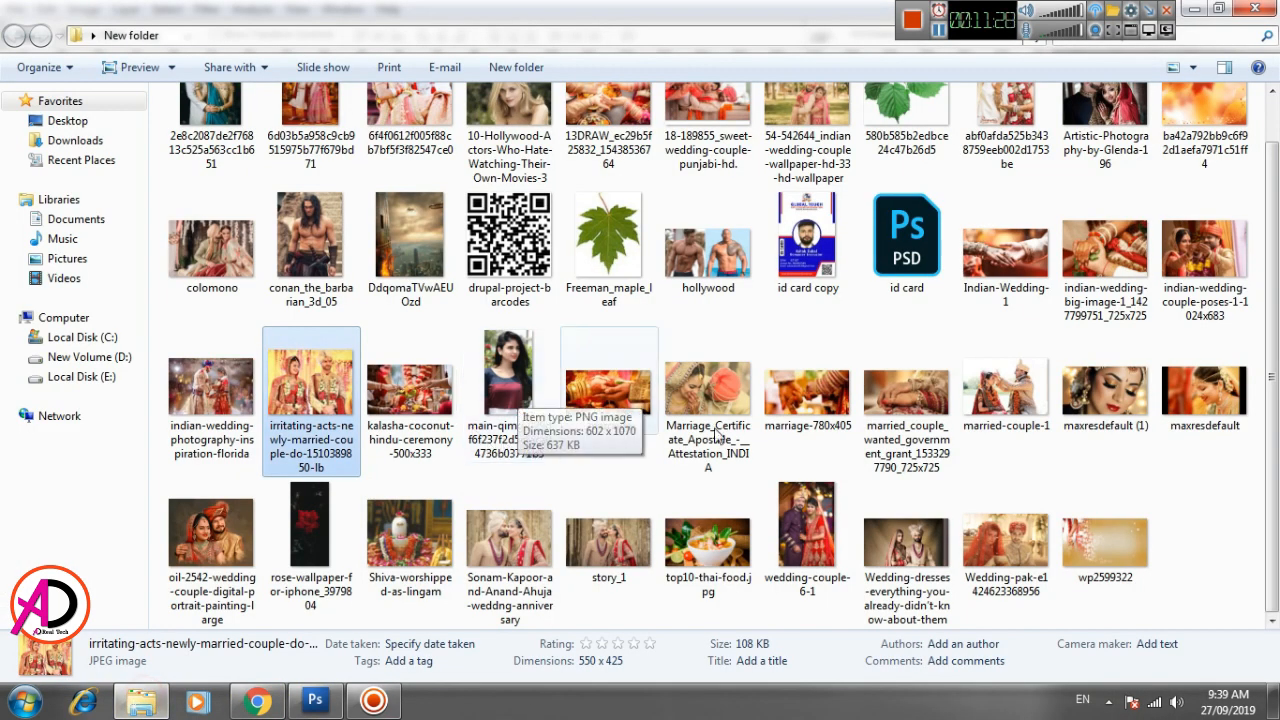
left_click(1148, 490)
scroll(1190, 490, "up", 1)
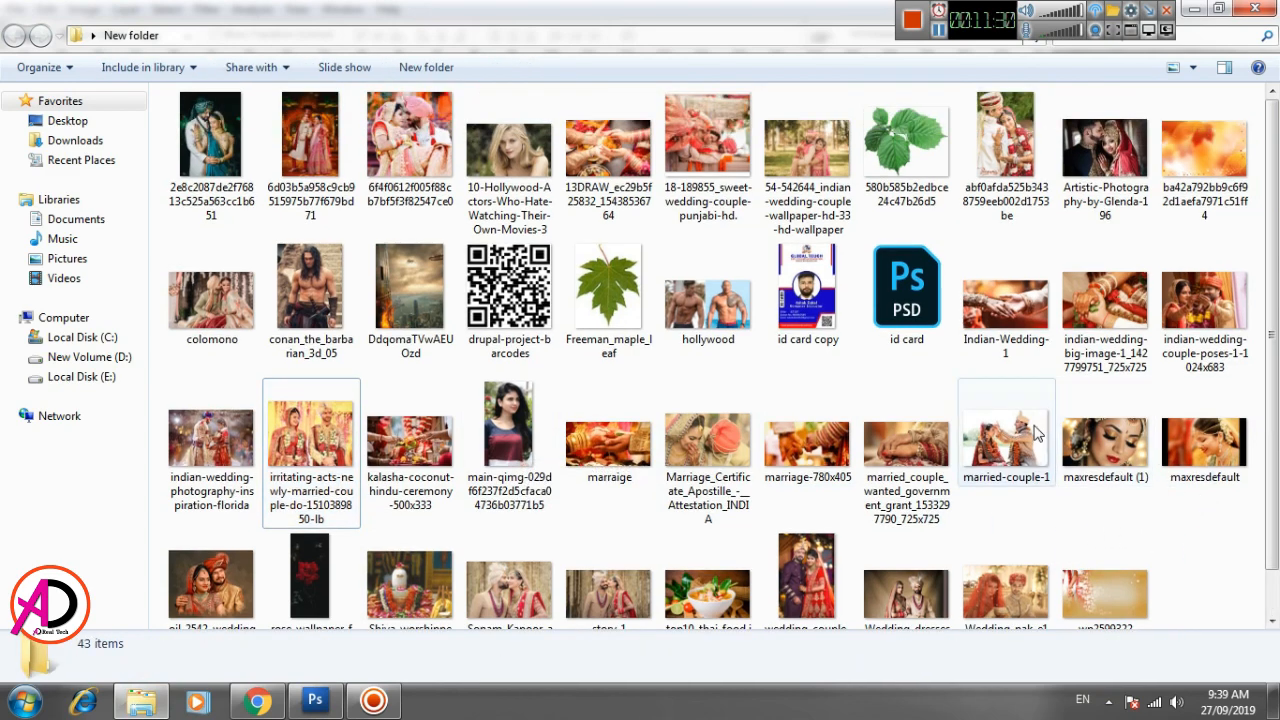
left_click_drag(1213, 318, 480, 399)
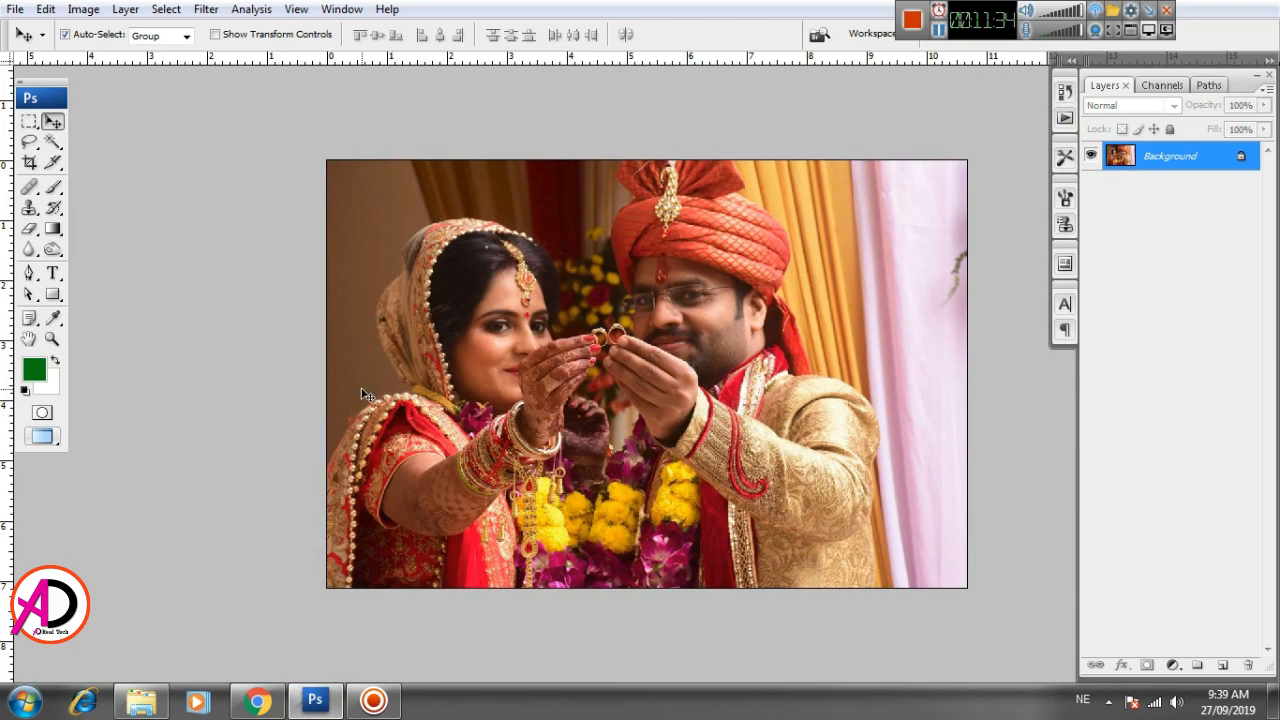
Copy the entire ring photo, close its document, paste it into the album page, and move it onto the lower-left small frame
key("ctrl+a")
key("ctrl+c")
key("ctrl+w")
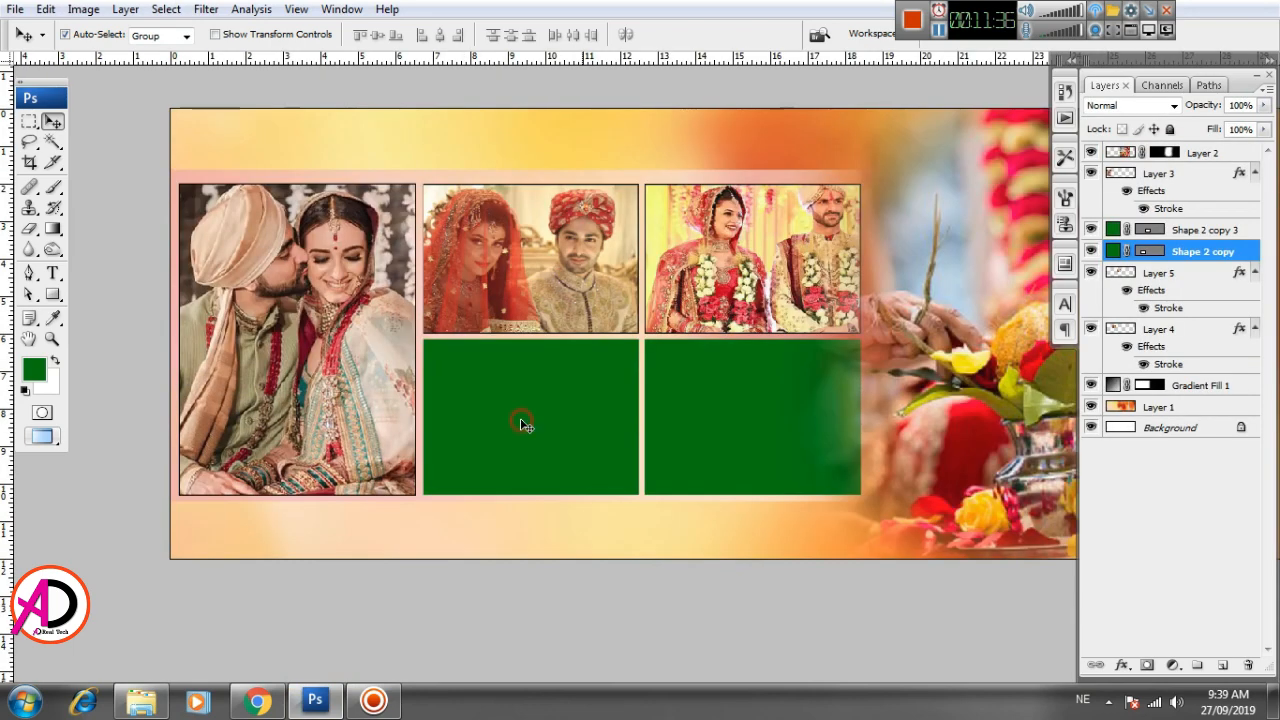
key("ctrl+v")
left_click_drag(700, 310, 493, 383)
Enlarge the pasted ring photo proportionally until it extends past all edges of the lower-left small frame
key("ctrl+t")
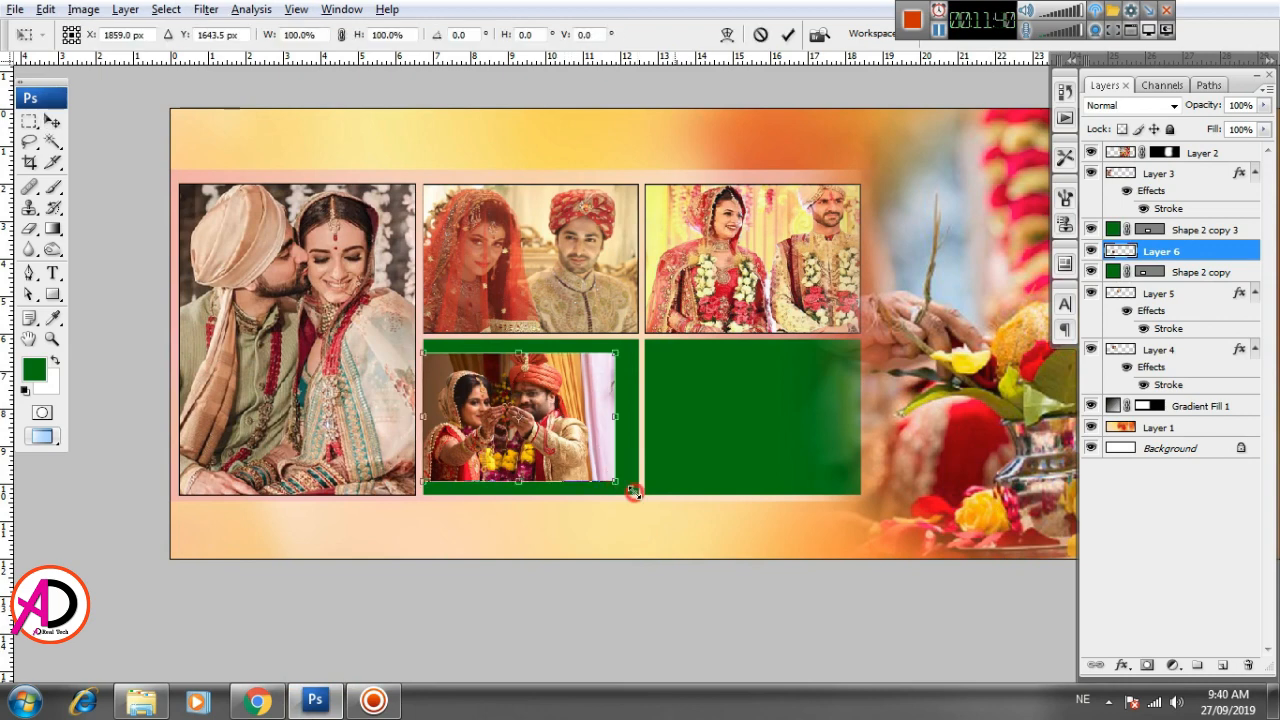
left_click_drag(633, 492, 703, 532)
key("Return")
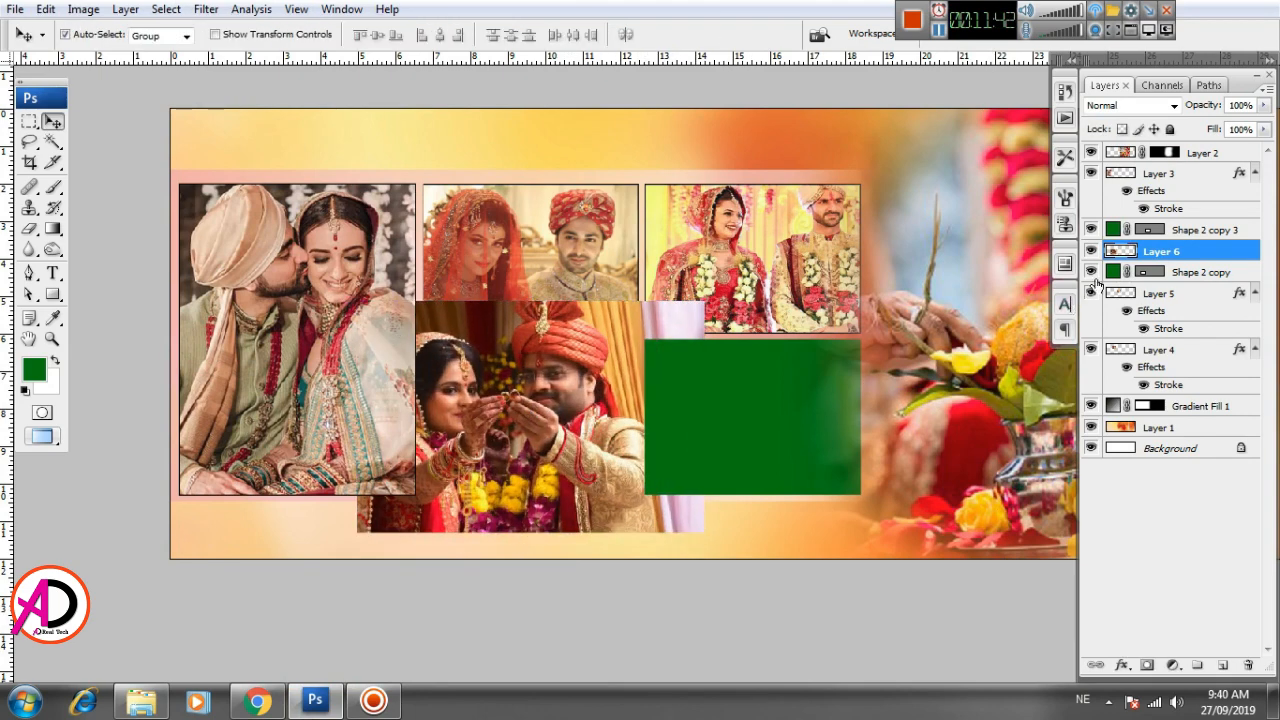
Clip the Layer 6 ring photo to Shape 2 copy and shift it so the couple's faces and hands fit the frame
right_click(1208, 256)
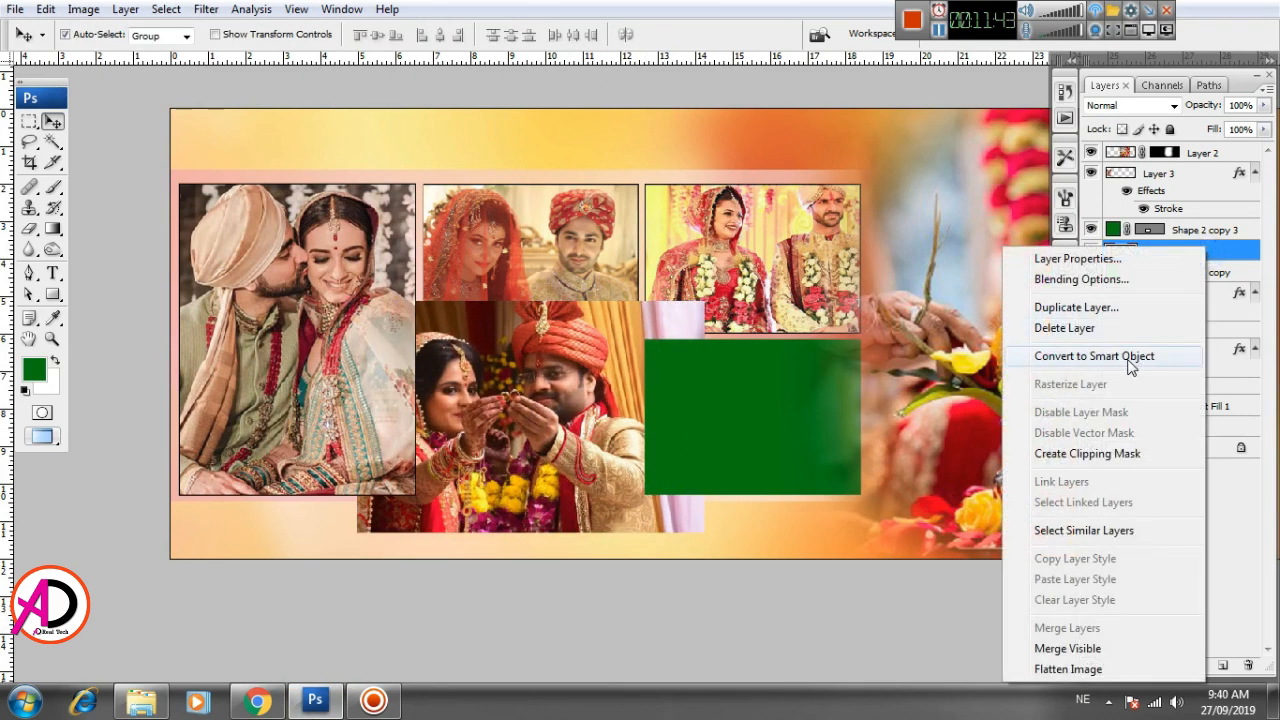
left_click(1087, 453)
left_click_drag(548, 427, 578, 440)
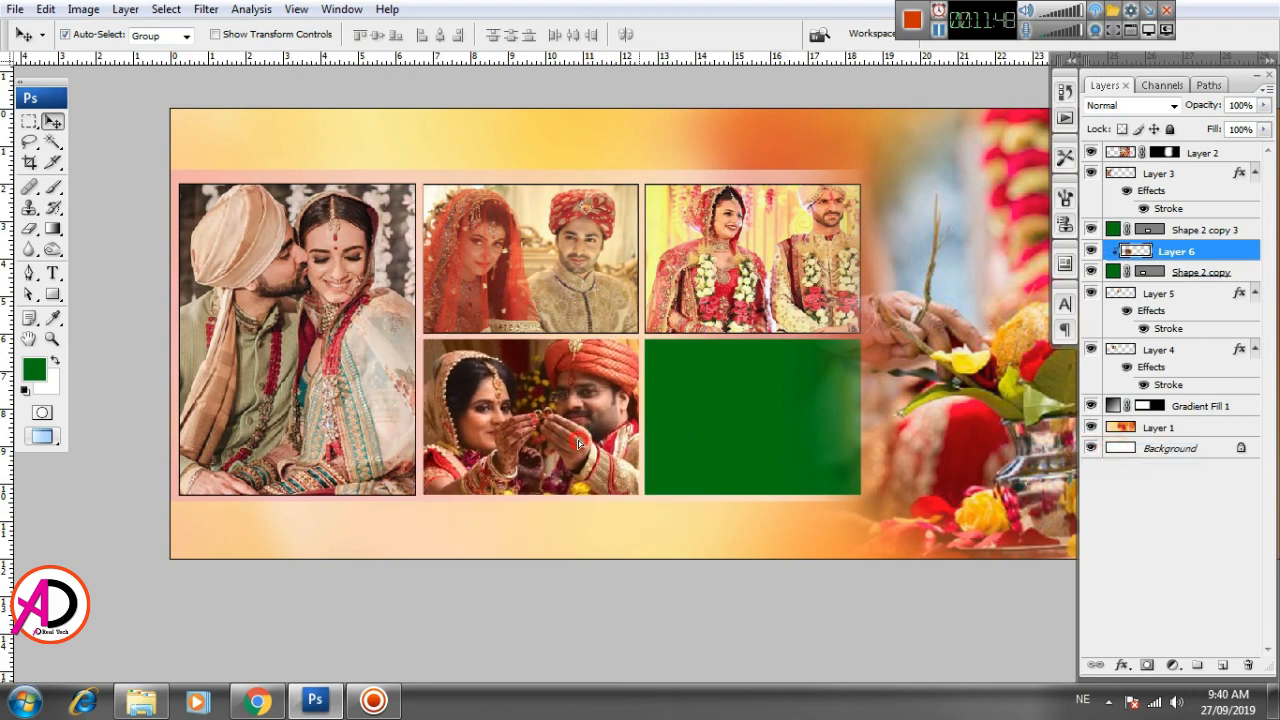
Merge the Layer 6 ring photo with its Shape 2 copy frame and add a black (000000) stroke to the merged layer
left_click(1196, 272, "shift")
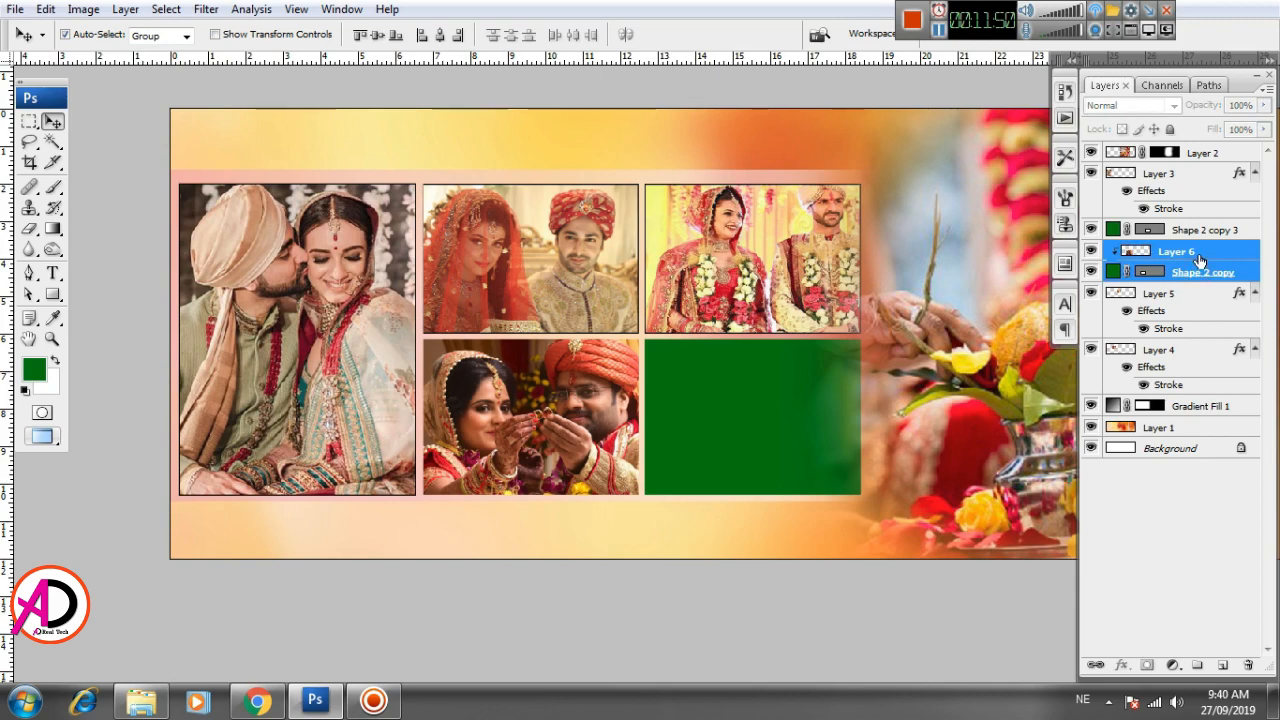
key("ctrl+e")
left_click(1121, 664)
left_click(1130, 647)
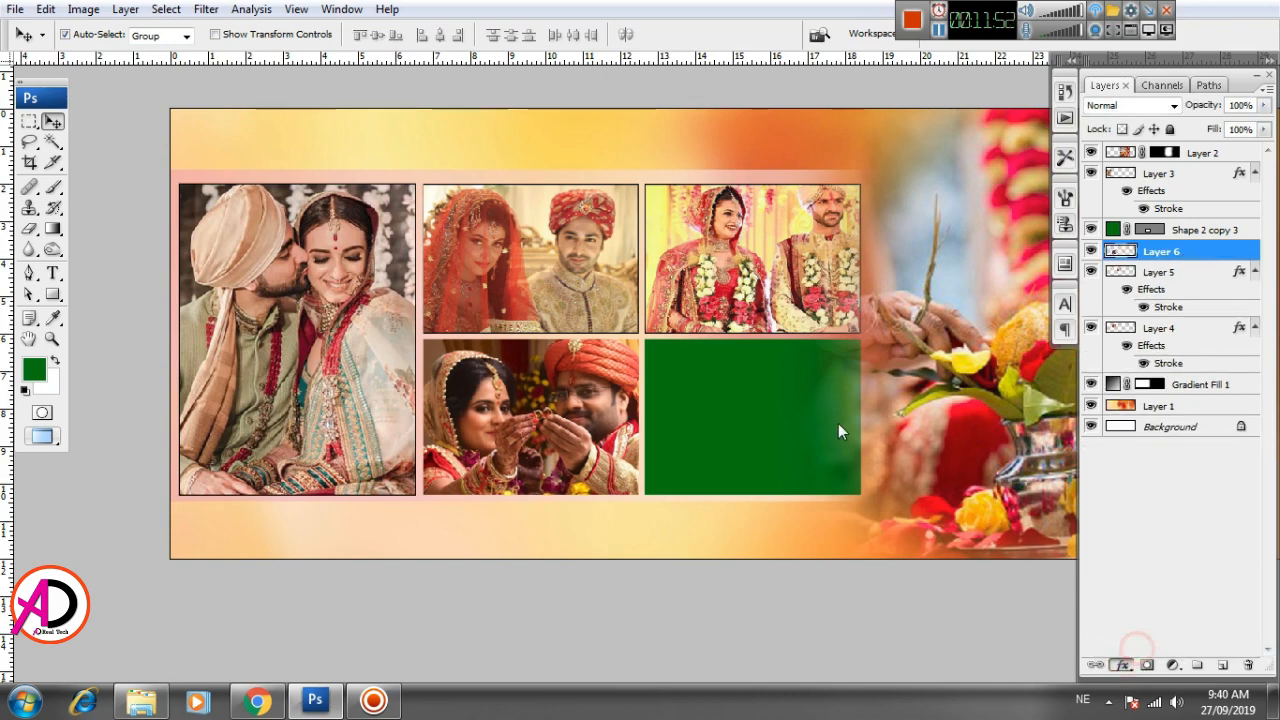
left_click(884, 533)
left_click_drag(884, 533, 722, 572)
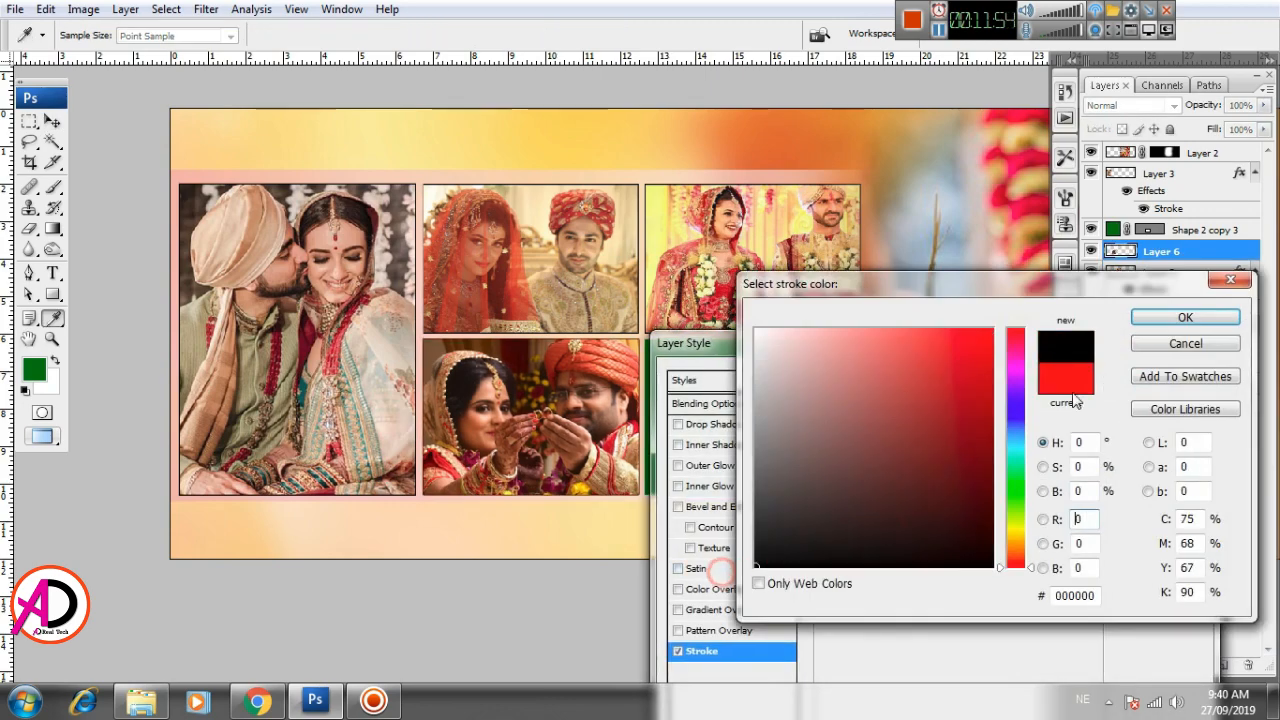
left_click(1165, 318)
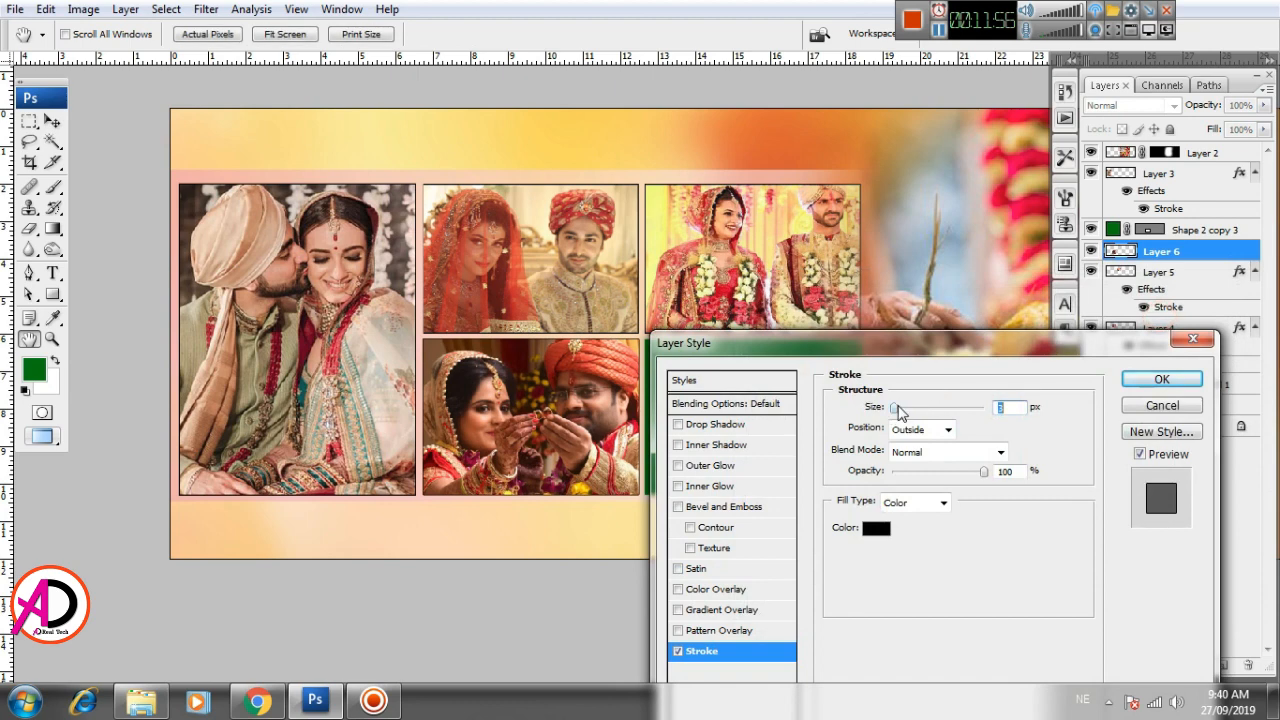
Set the ring photo's stroke size to 5 px with the Outside position and apply the layer style
type("5")
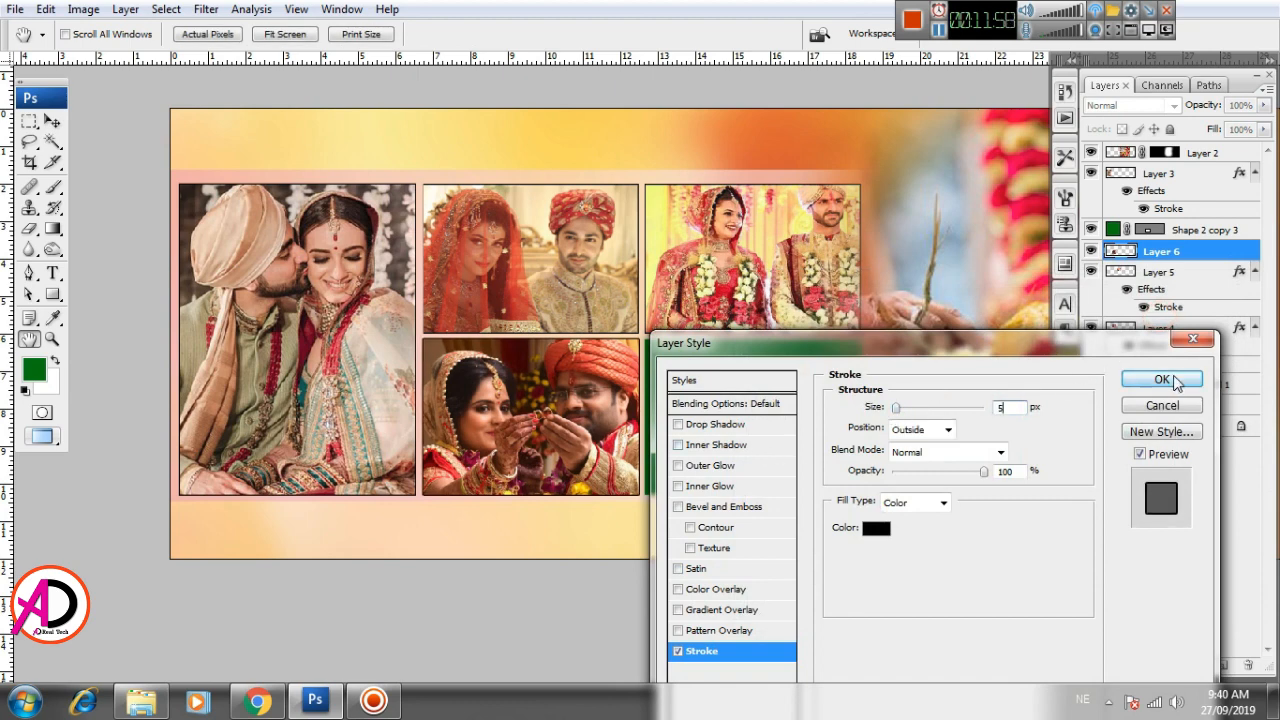
left_click(945, 429)
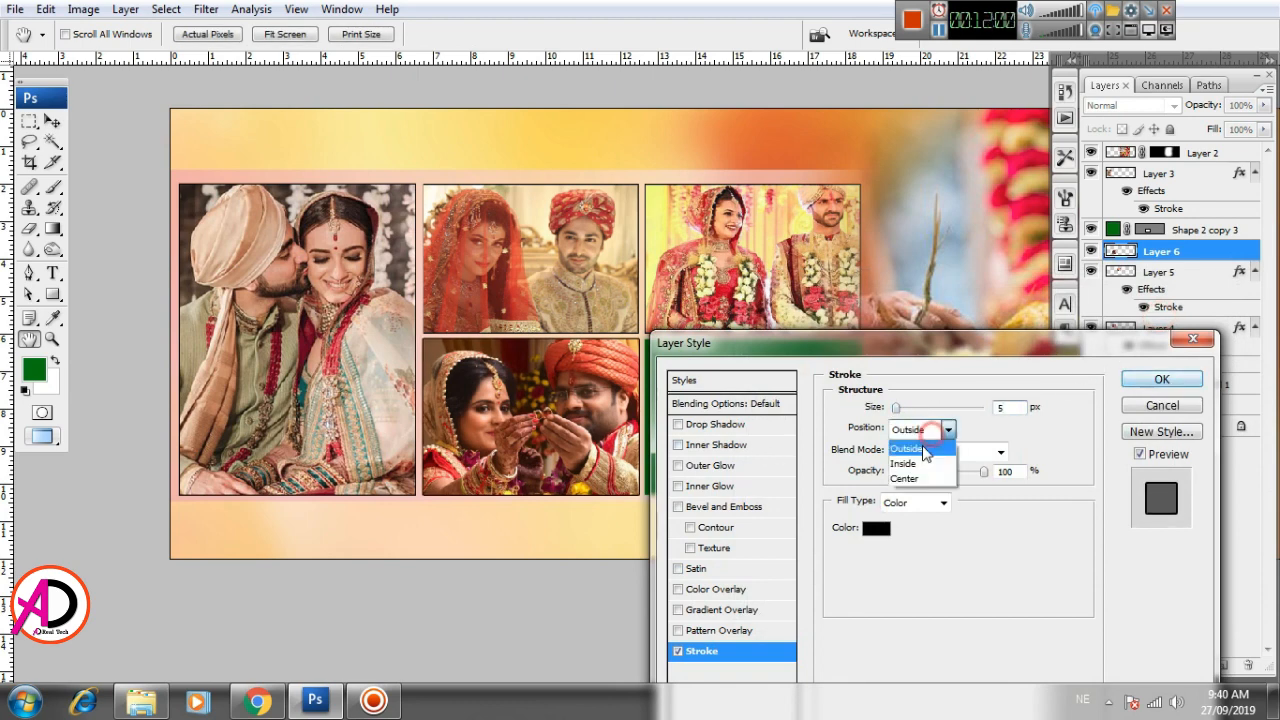
left_click(912, 445)
left_click(1161, 379)
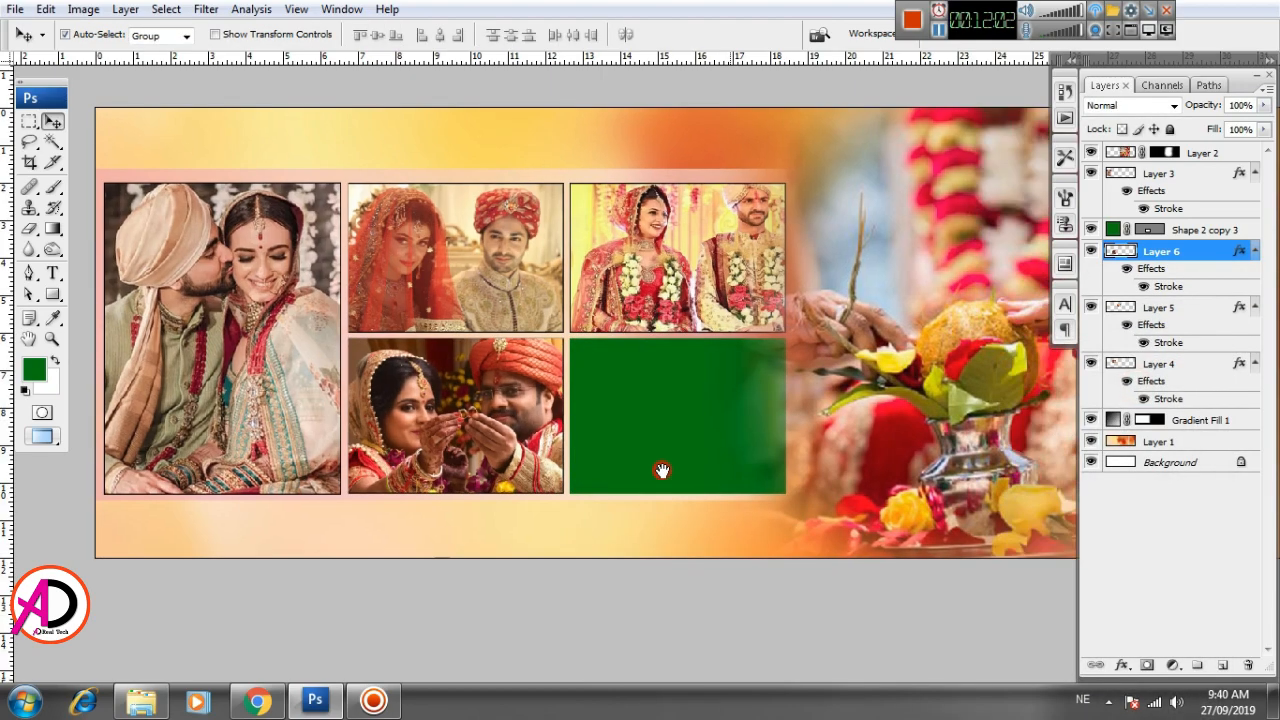
Select the lower-right green frame's shape and open the Marriage_Certificate_Apostille_-__Attestation_INDIA photo from the New folder window in Photoshop
left_click(594, 387)
key("alt+Tab")
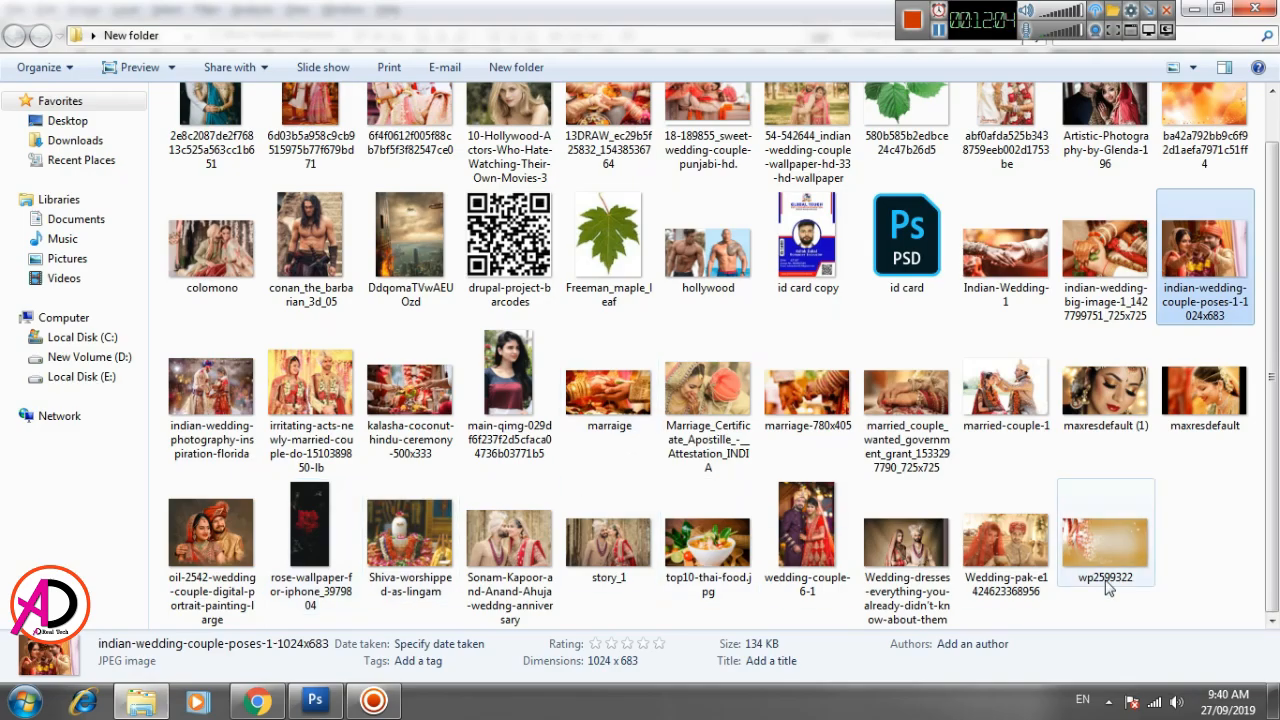
left_click(1217, 523)
scroll(1217, 523, "up", 1)
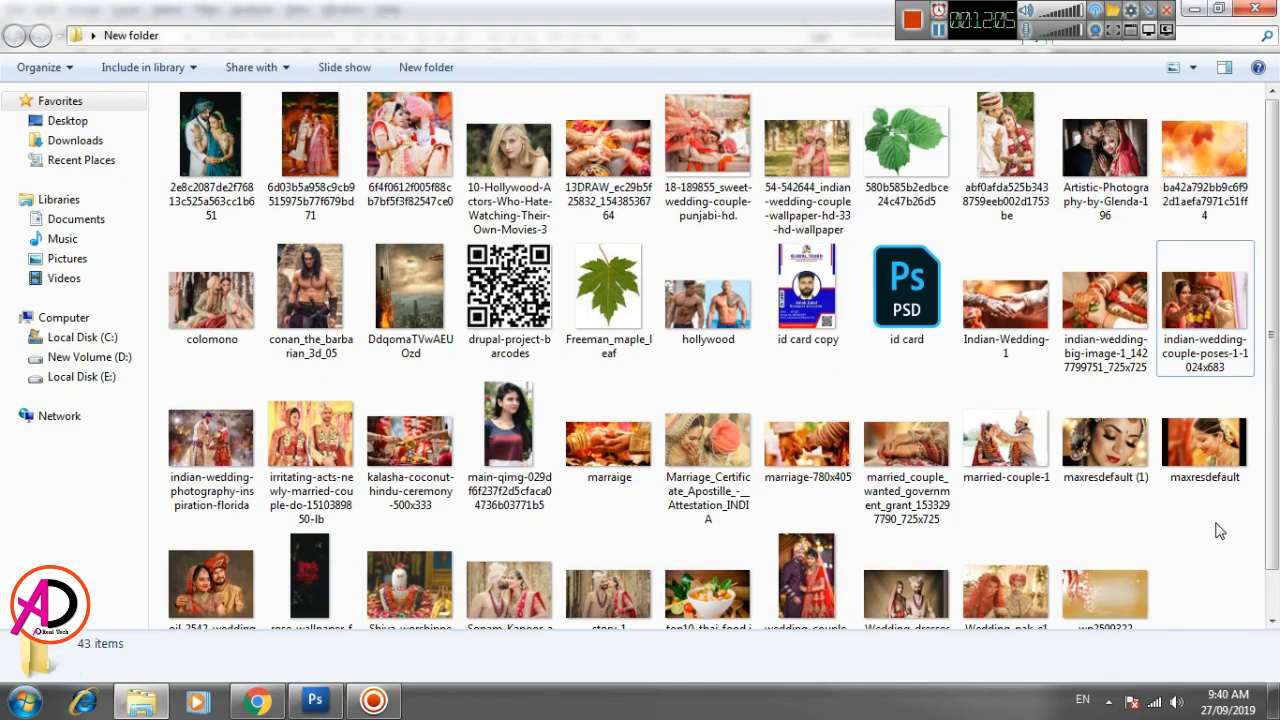
left_click(703, 455)
left_click_drag(714, 453, 437, 428)
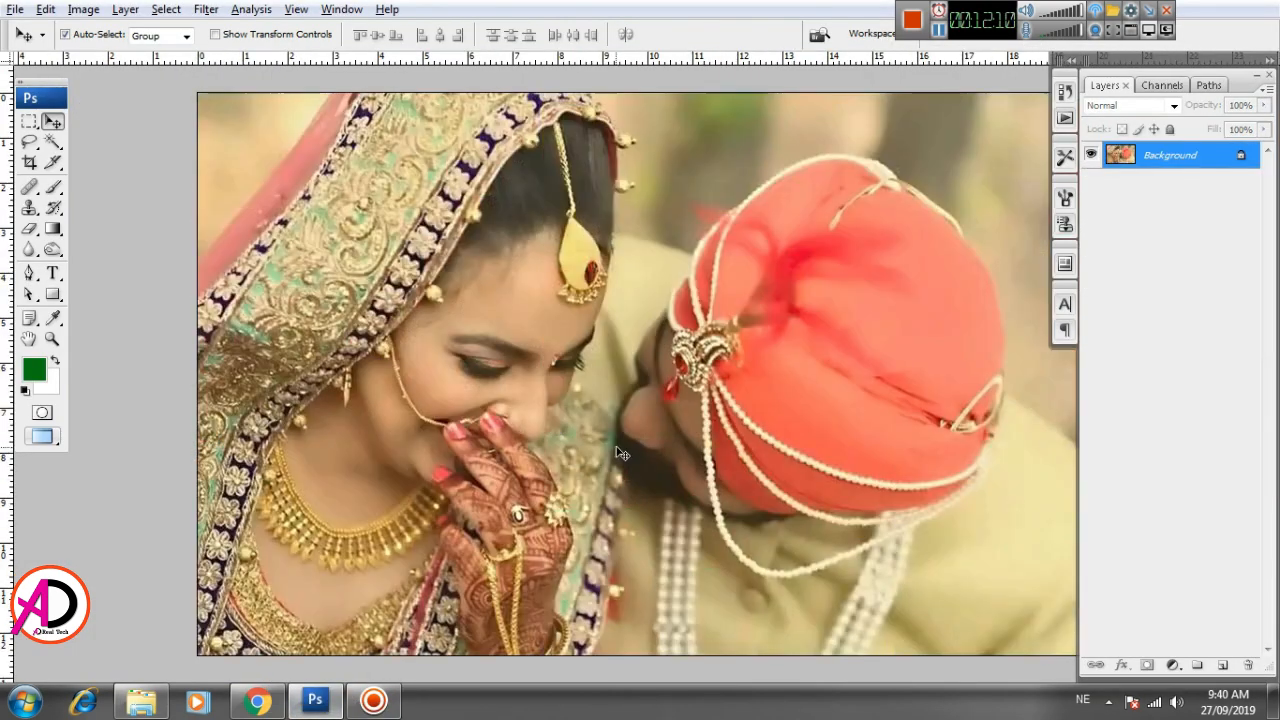
Copy the entire bride and red-turban photo and paste it into the album page above Shape 2 copy 3
key("ctrl+minus")
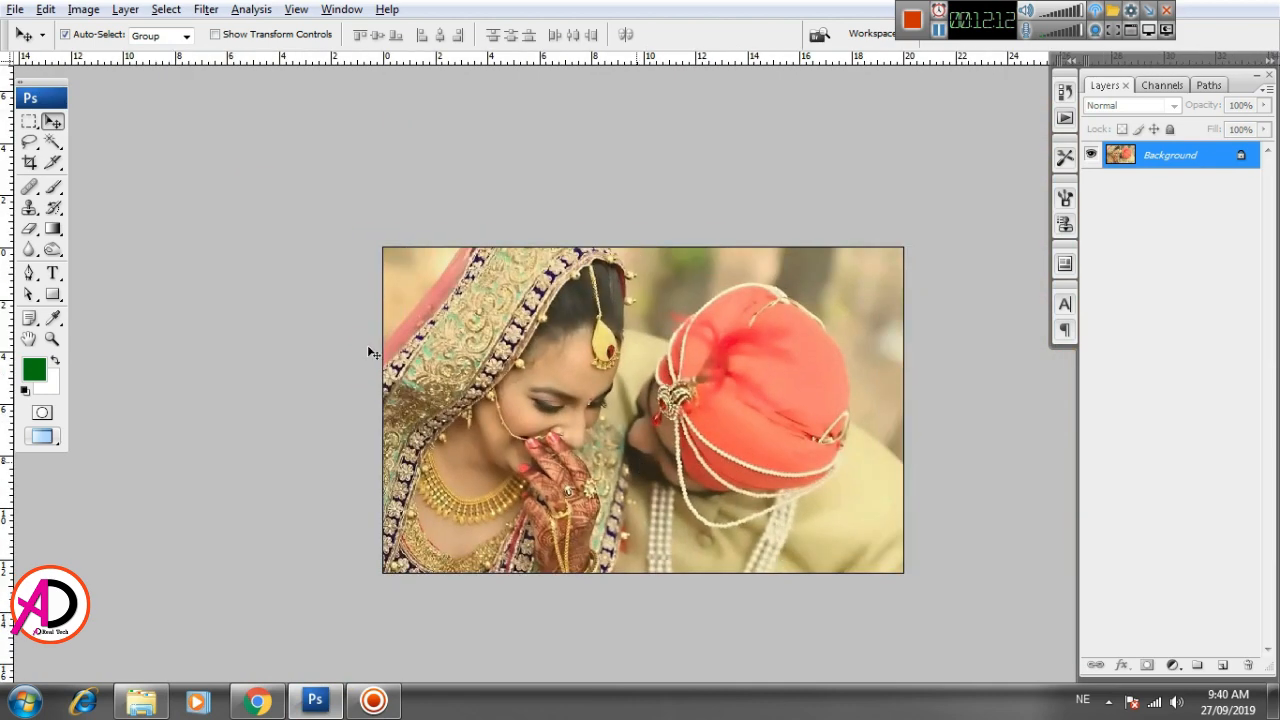
left_click(29, 121)
left_click_drag(329, 223, 973, 668)
key("ctrl+c")
key("ctrl+Tab")
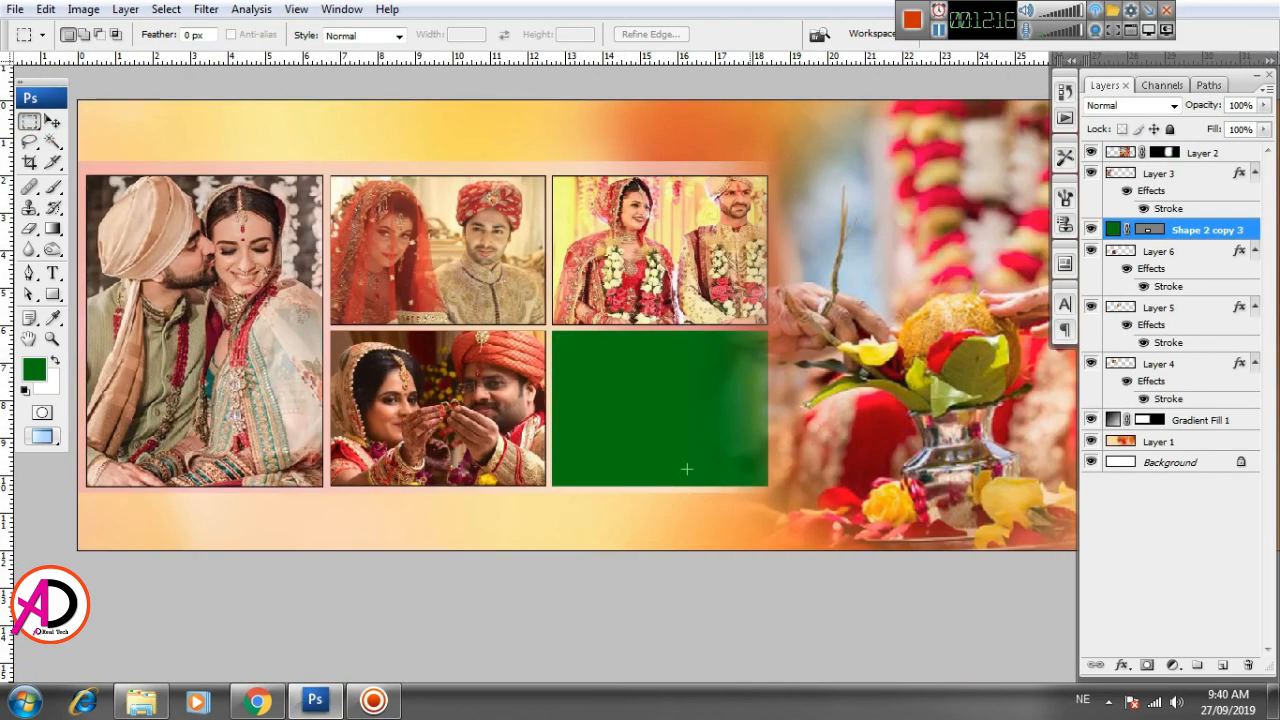
key("v")
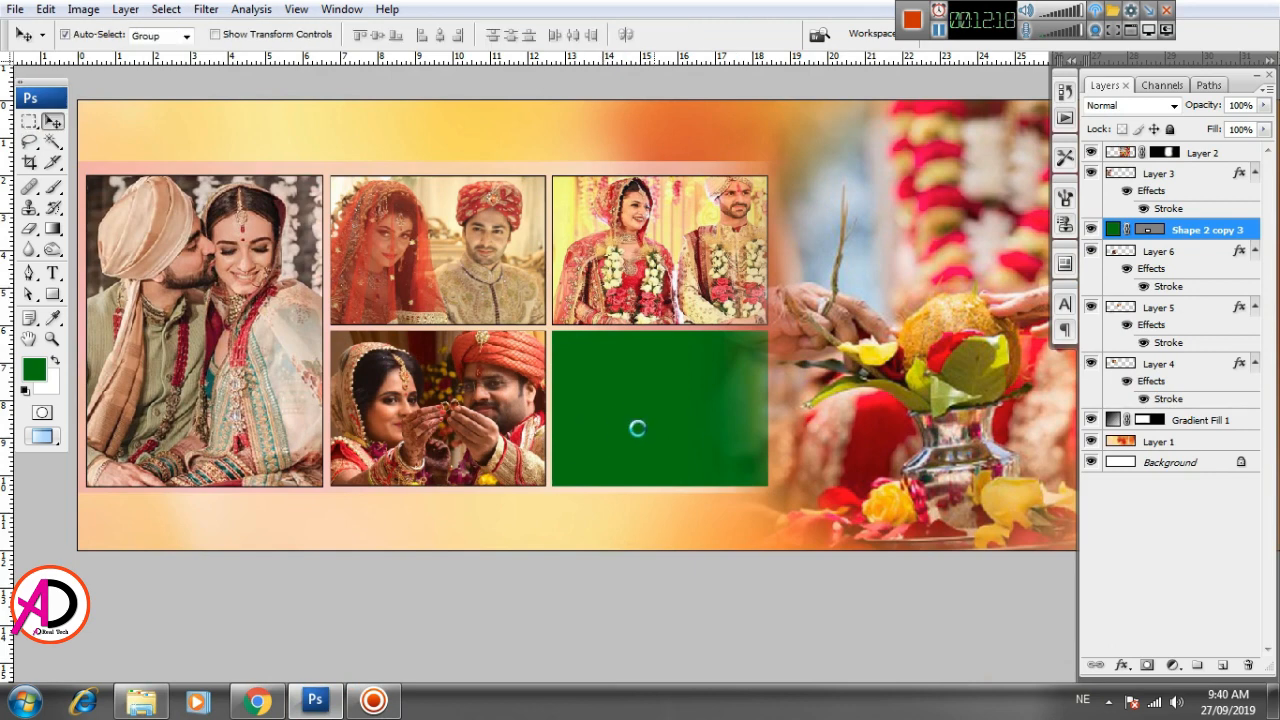
key("ctrl+v")
Shrink the pasted bride and red-turban photo and move it so it covers the lower-right small frame
key("ctrl+t")
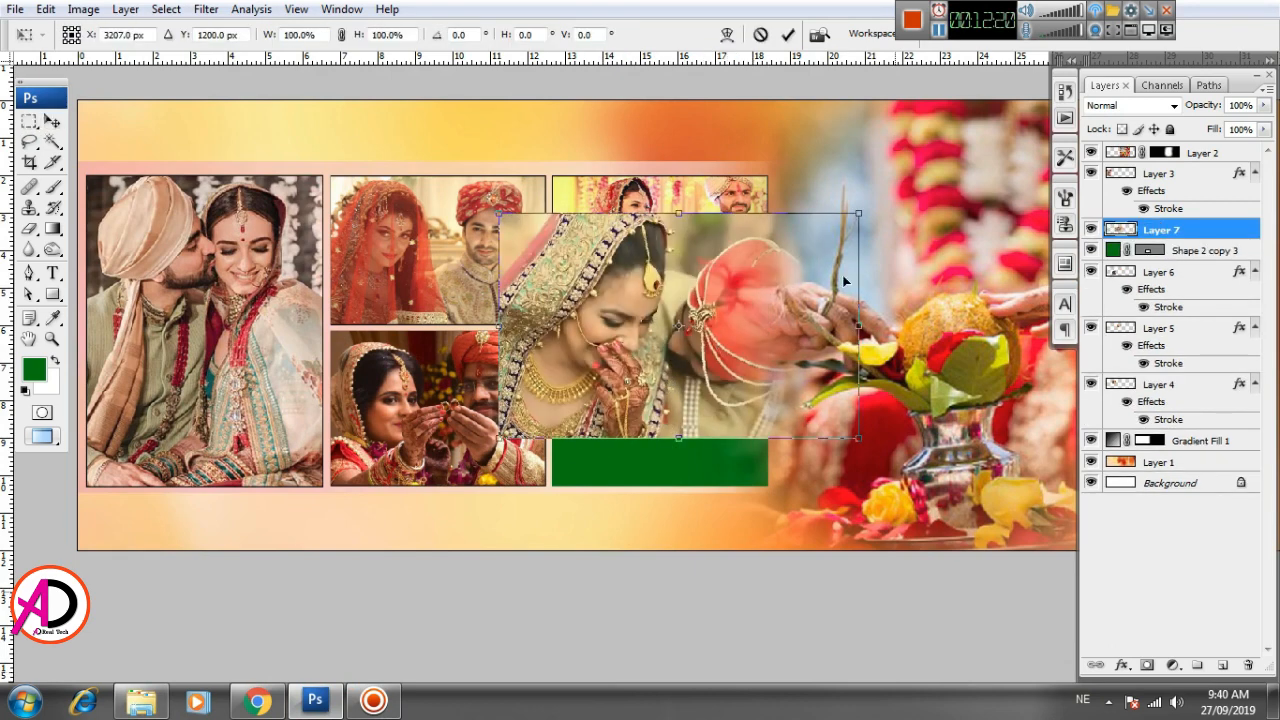
left_click_drag(855, 215, 780, 262)
left_click_drag(643, 333, 691, 397)
key("Return")
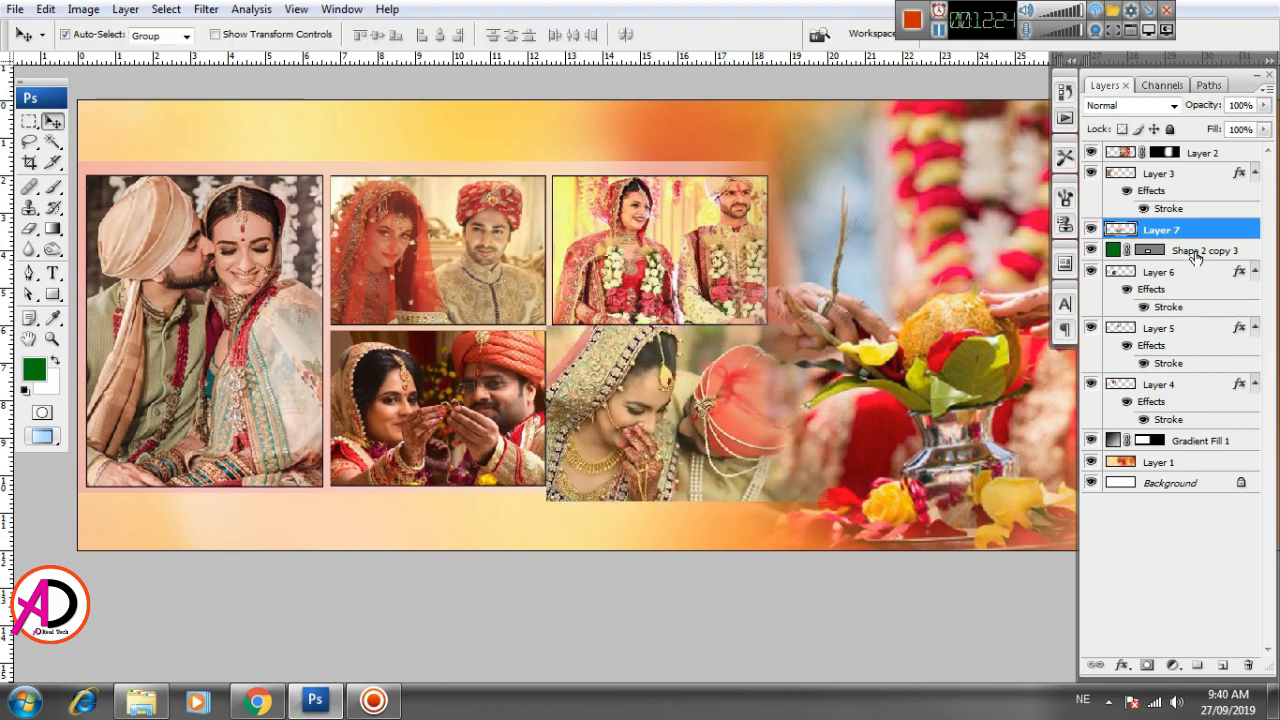
Clip the Layer 7 photo to Shape 2 copy 3, then shift and shrink it so the bride and the turban fit the frame
right_click(1201, 235)
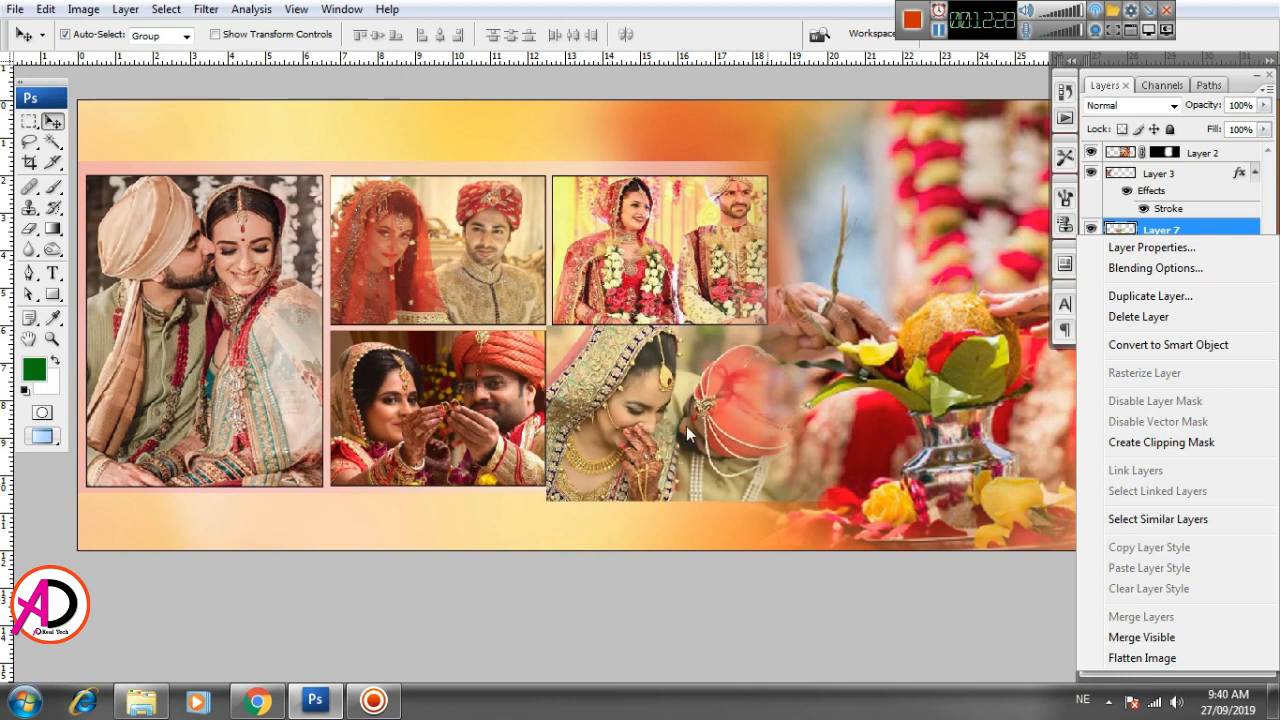
left_click(1130, 443)
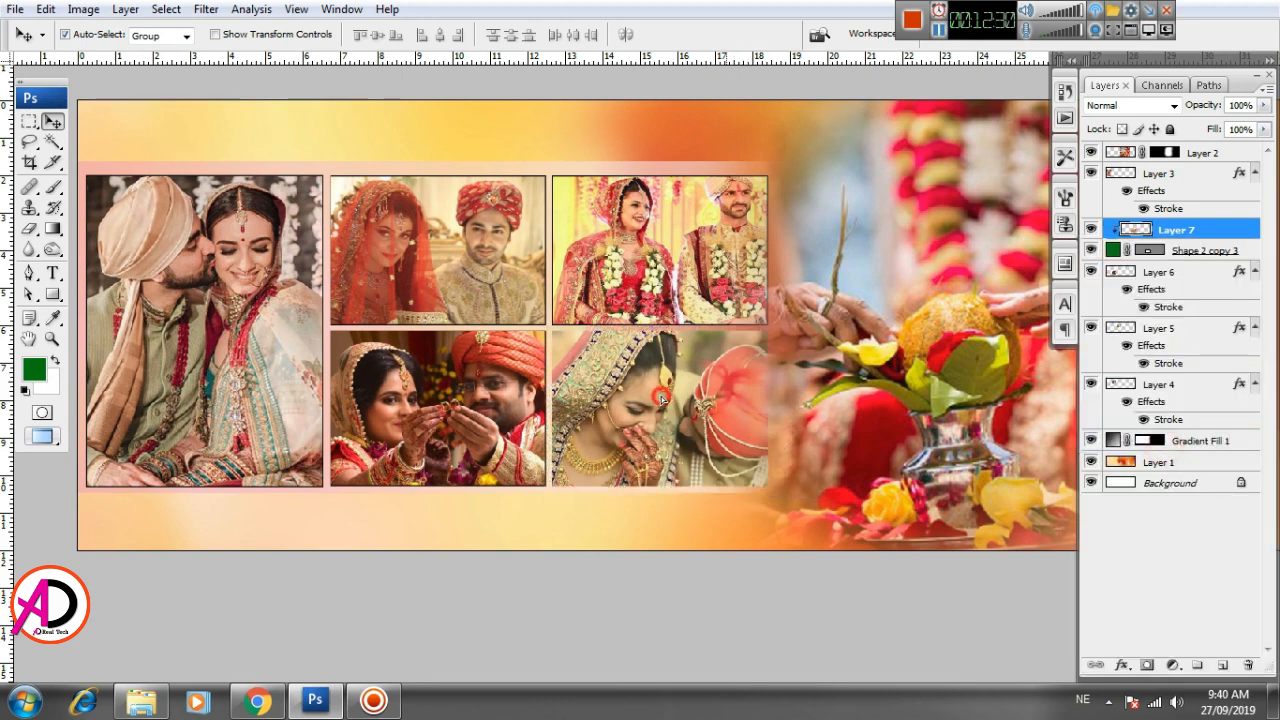
left_click_drag(661, 398, 651, 405)
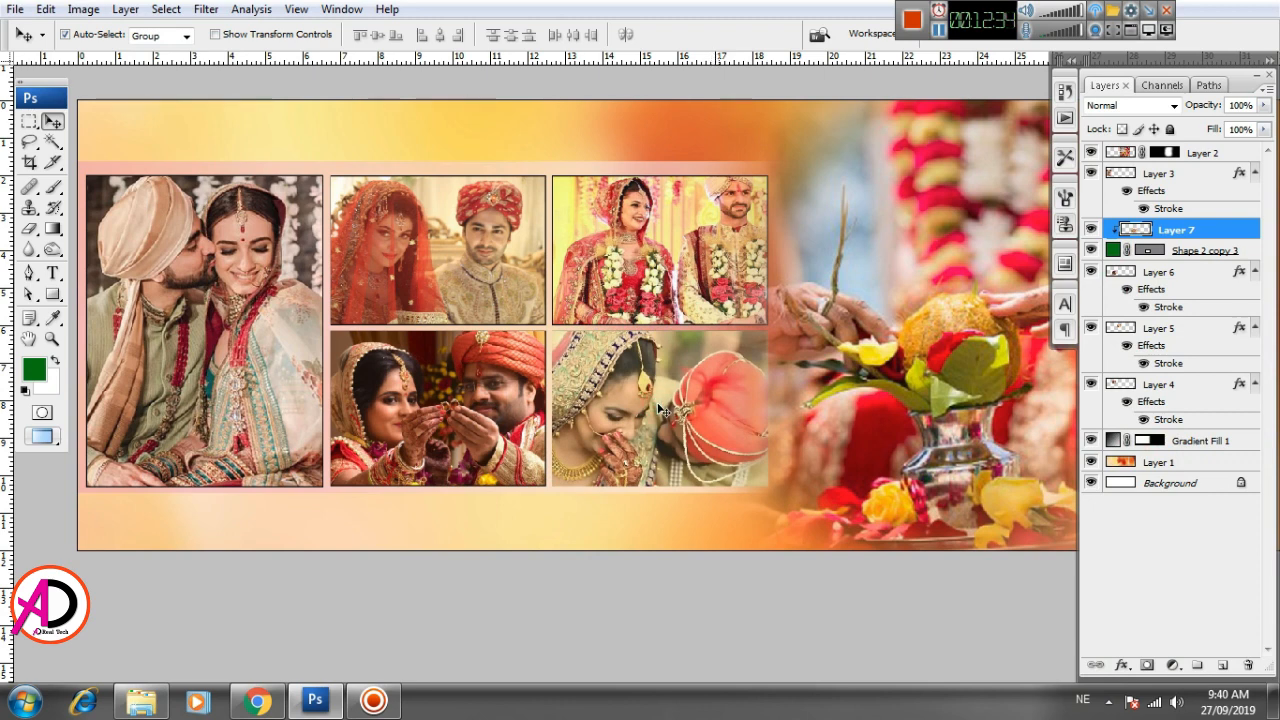
key("ctrl+t")
left_click_drag(802, 501, 780, 492)
key("Return")
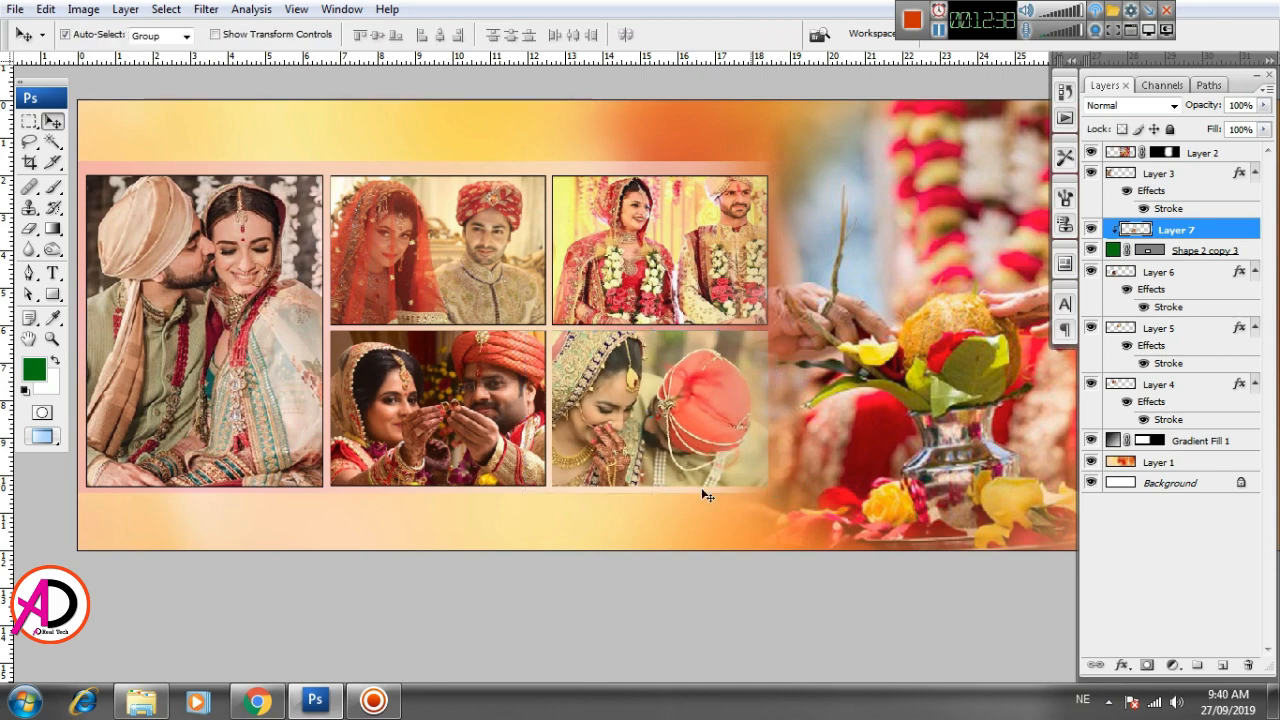
Merge the Layer 7 photo with its Shape 2 copy 3 frame and add a black (000000) stroke to the merged layer
left_click(1196, 253, "shift")
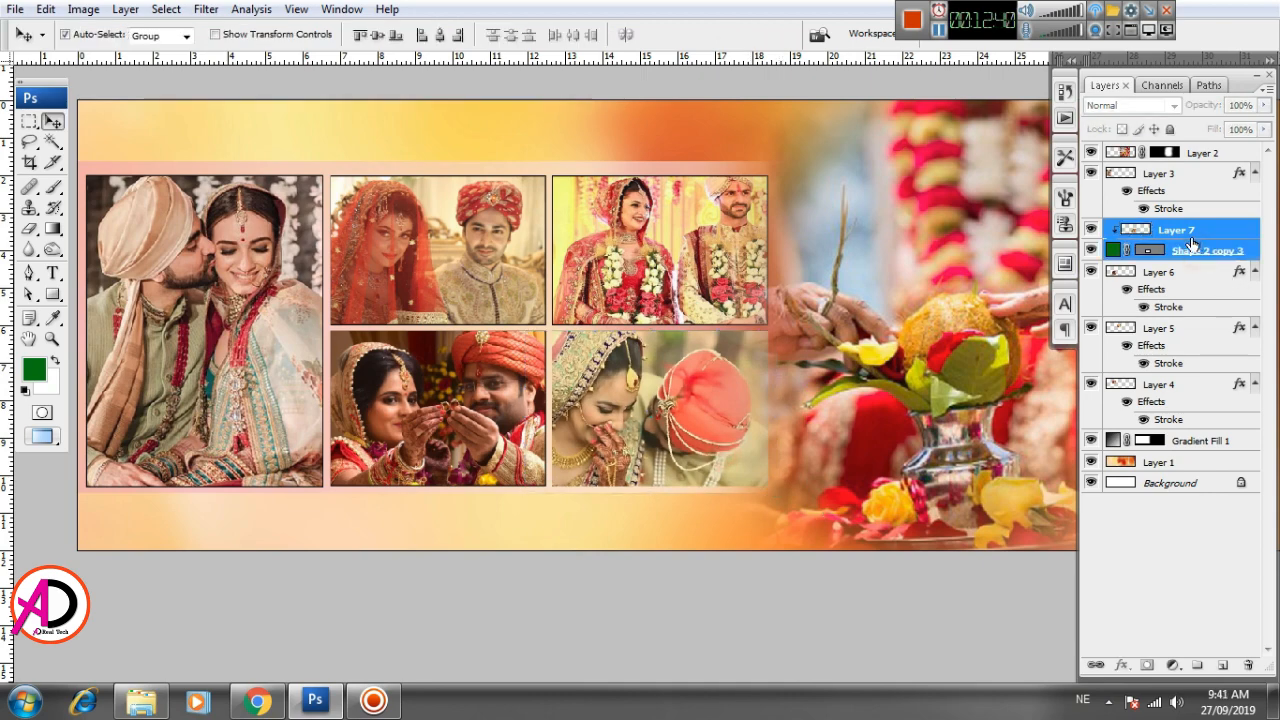
key("ctrl+e")
left_click(1124, 665)
left_click(1140, 648)
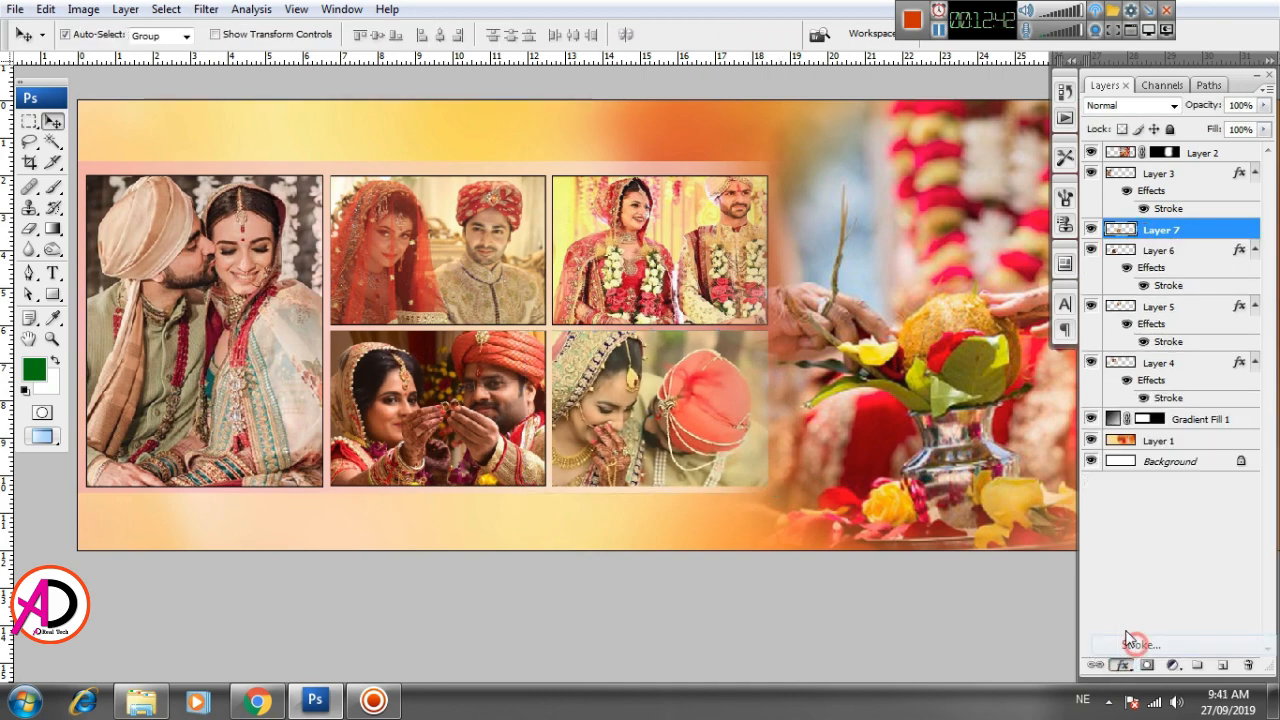
left_click(876, 530)
left_click(706, 586)
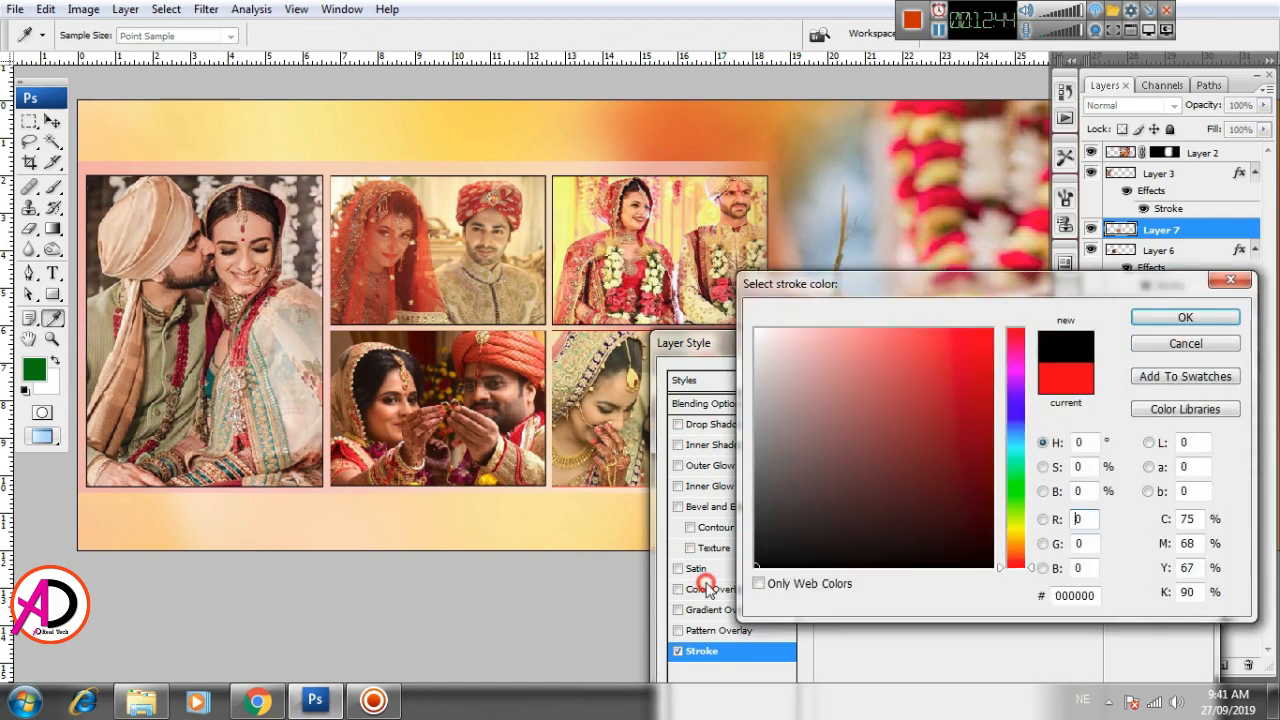
left_click(1180, 319)
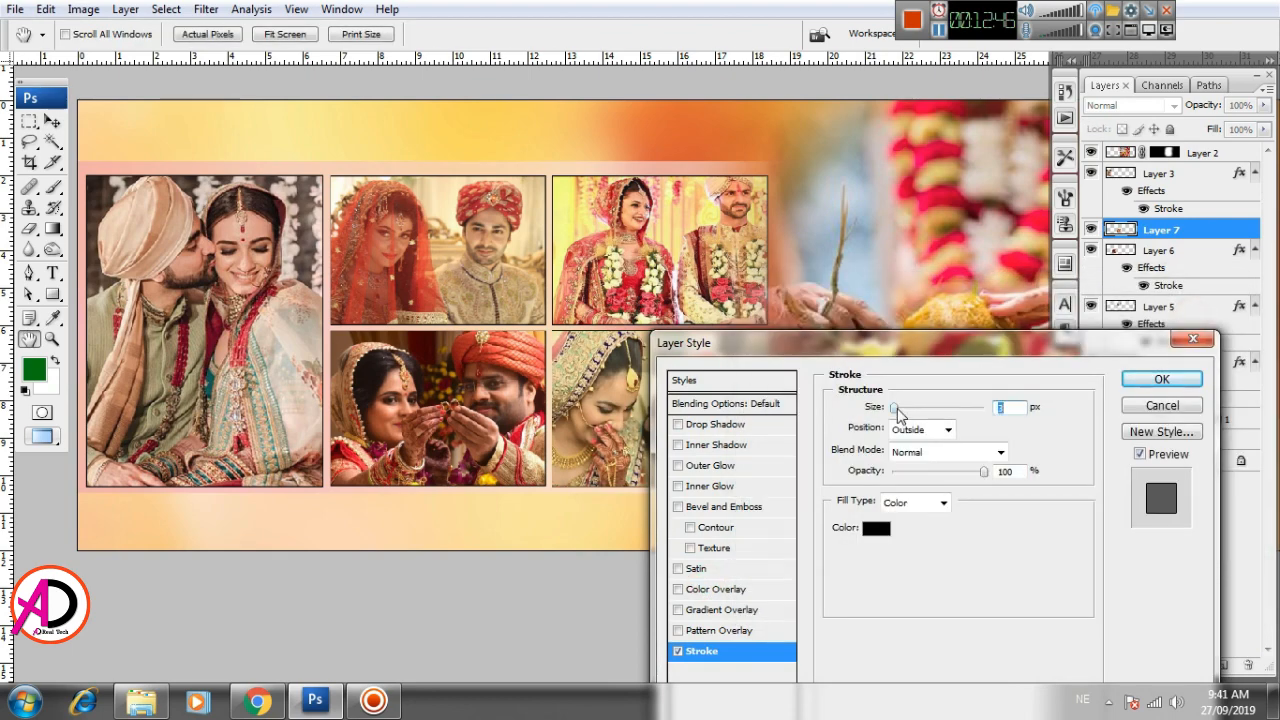
Set Layer 7's stroke size to 5 px with the Inside position and apply the layer style
type("5")
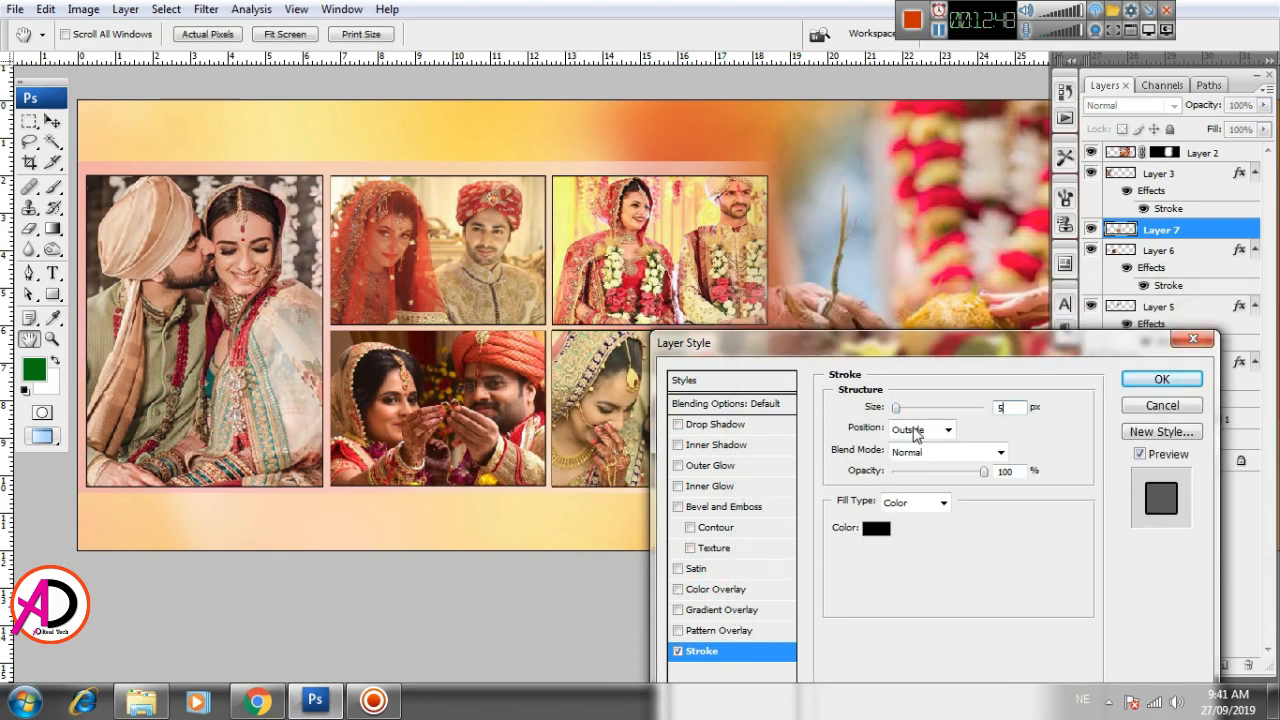
left_click(916, 430)
left_click(906, 462)
left_click(1140, 392)
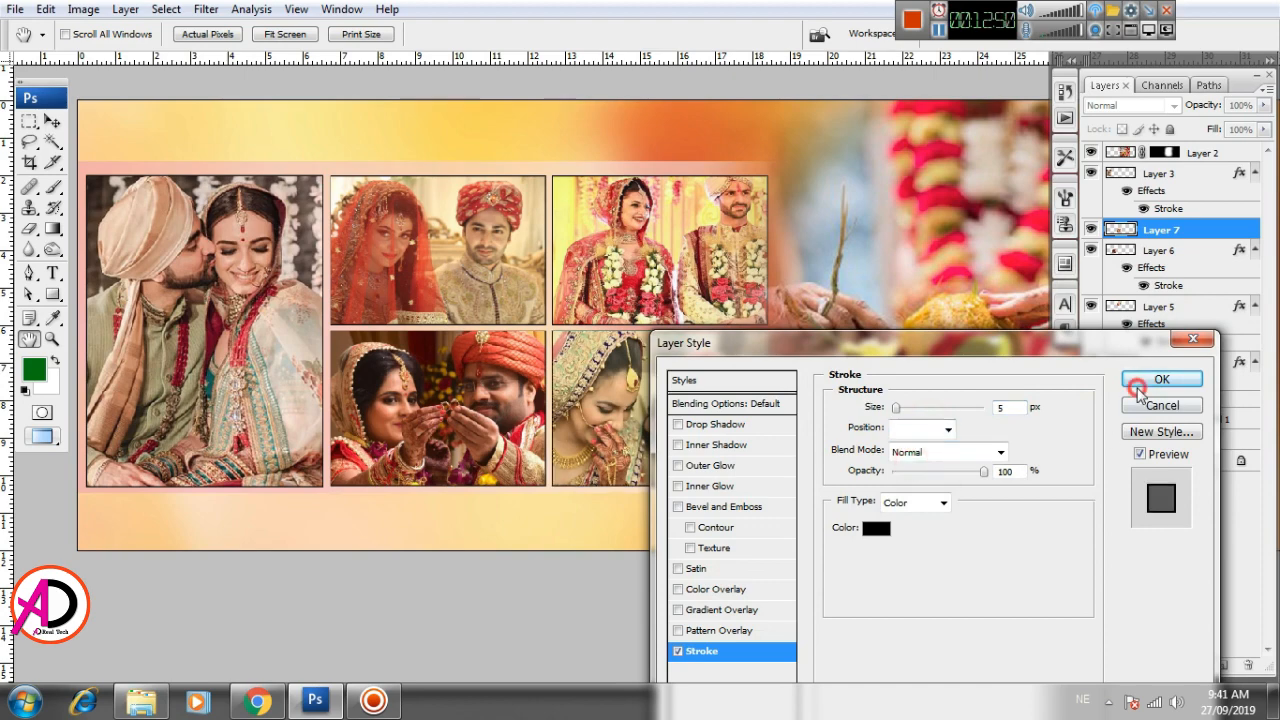
Check the whole album page and make the ceremony photo's Layer 2 the active layer
left_click_drag(803, 432, 666, 452)
scroll(666, 471, "down", 6)
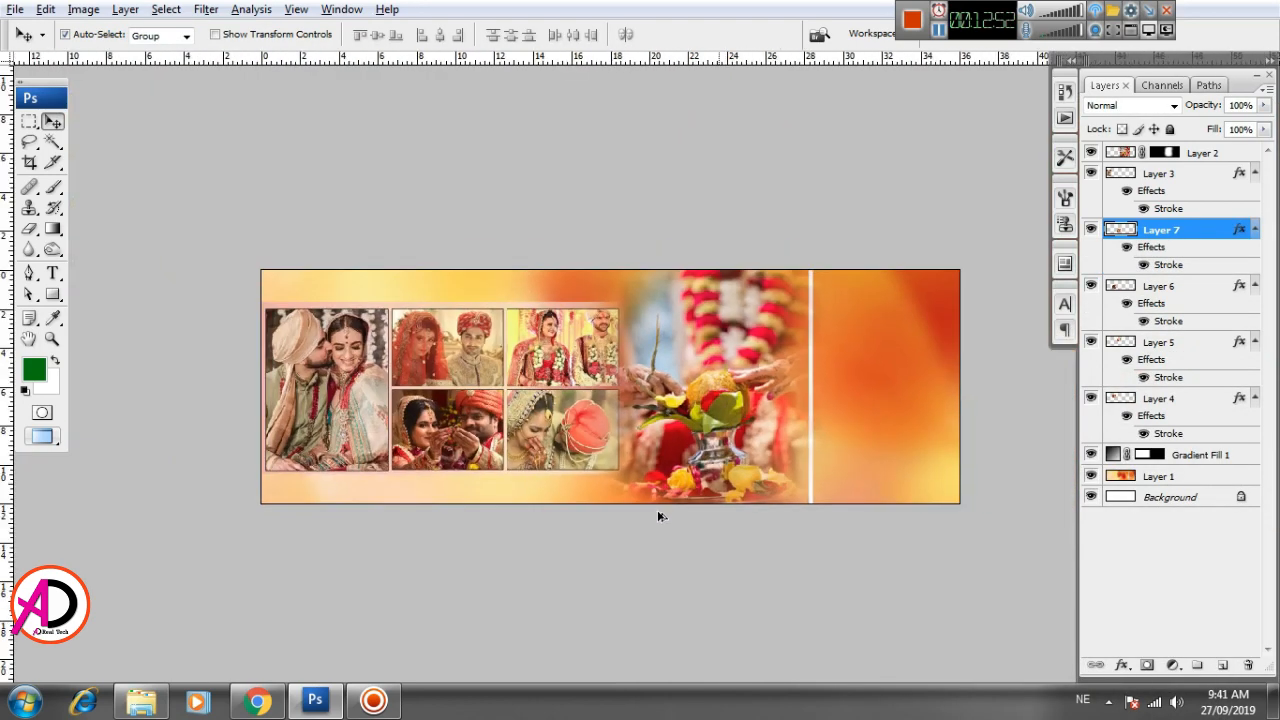
scroll(655, 529, "up", 2)
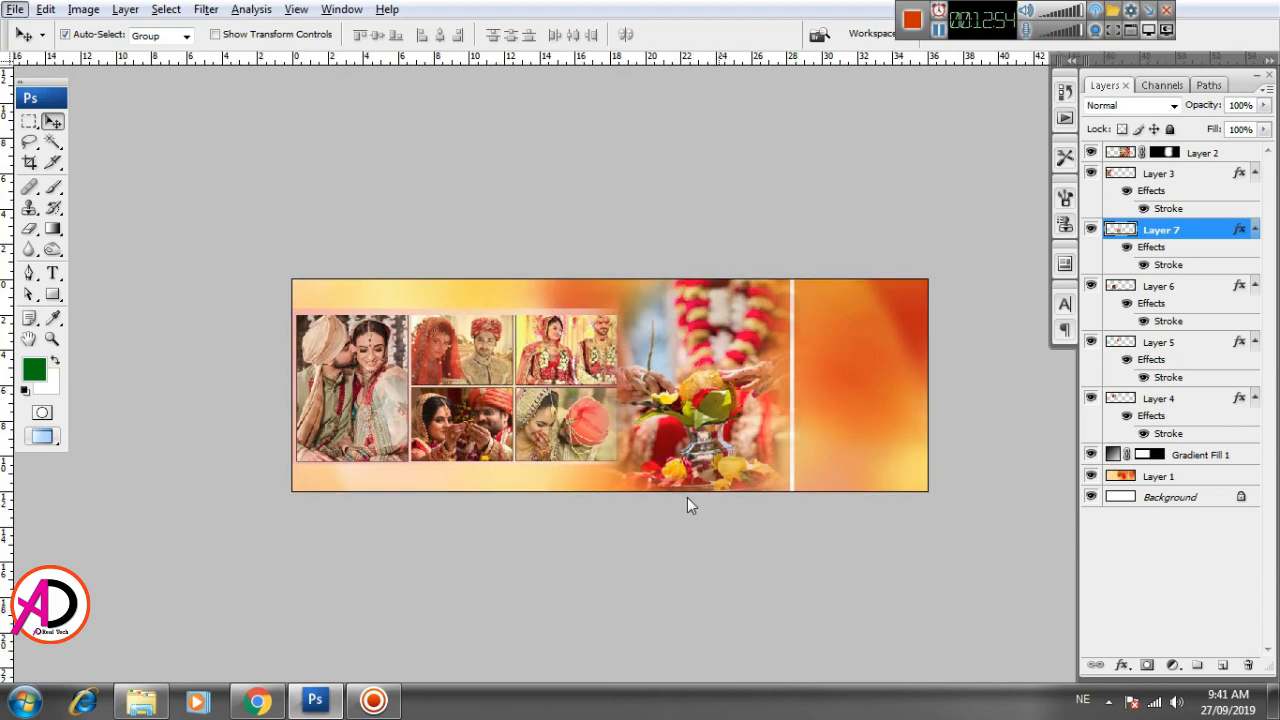
scroll(742, 472, "up", 1)
scroll(741, 471, "up", 2)
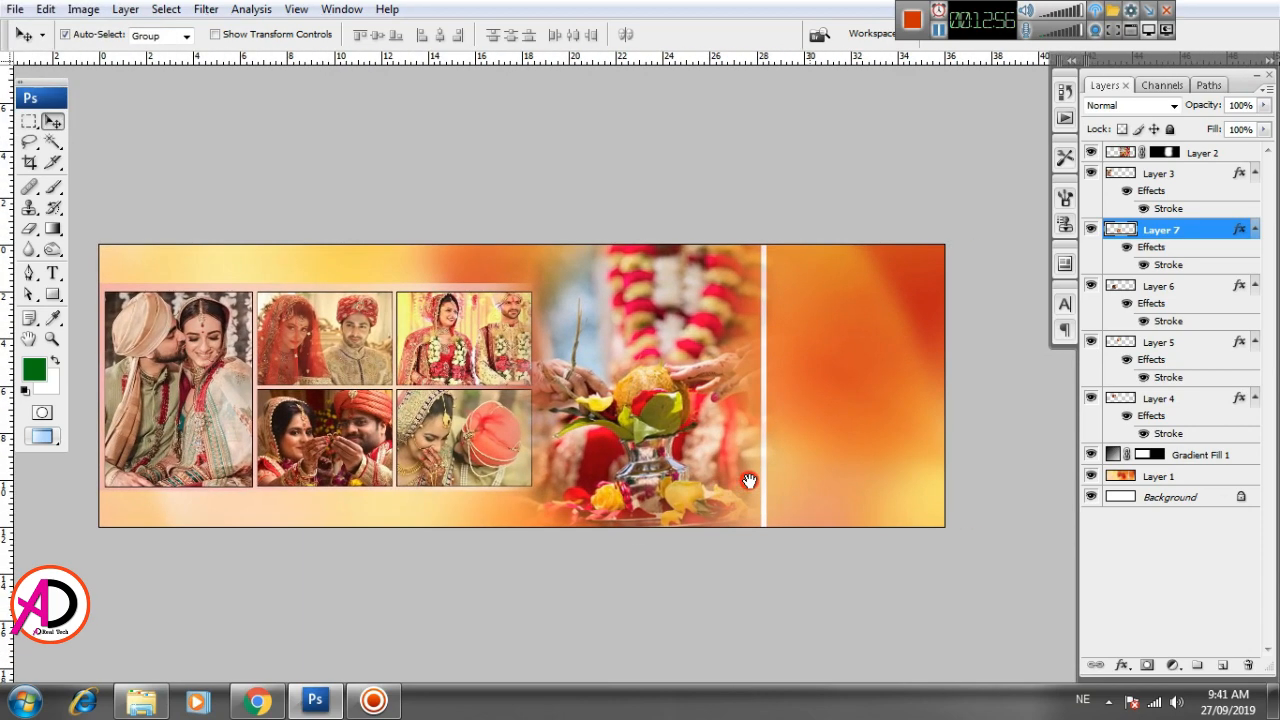
left_click(827, 452)
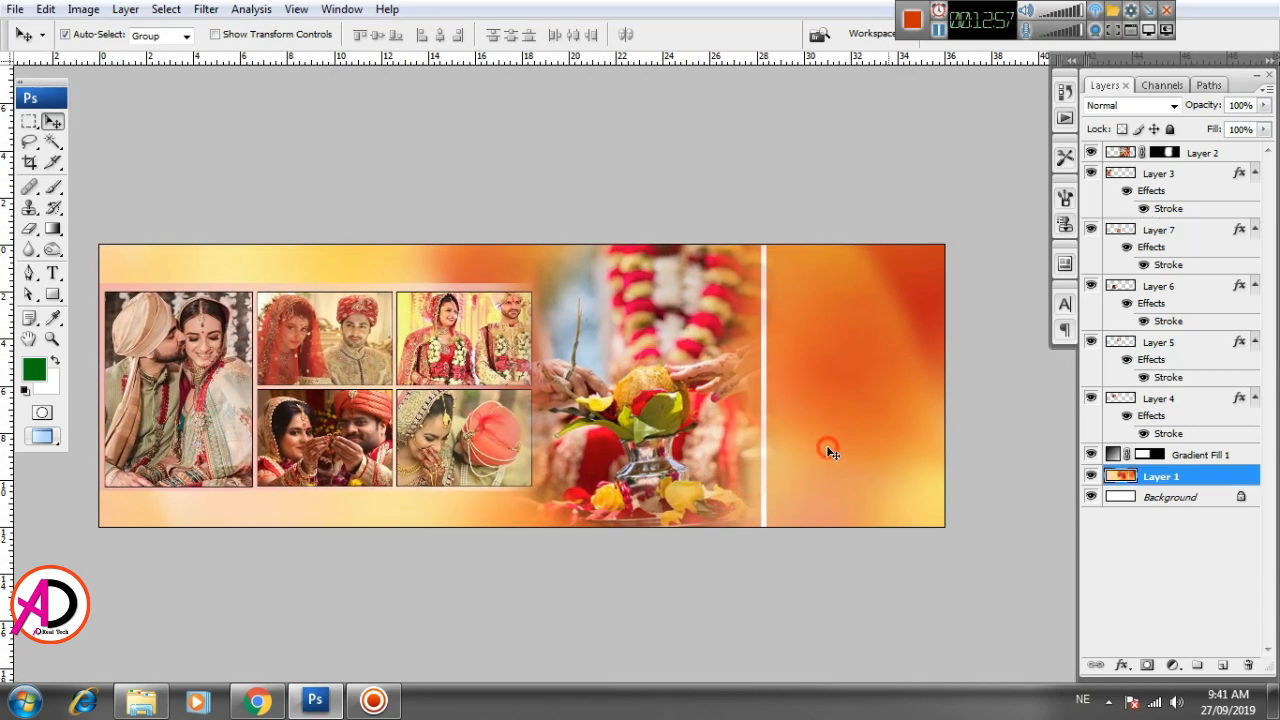
left_click(767, 452)
mouse_move(758, 514)
left_mouse_down()
mouse_move(797, 538)
mouse_move(783, 517)
left_mouse_up()
scroll(744, 522, "up", 1)
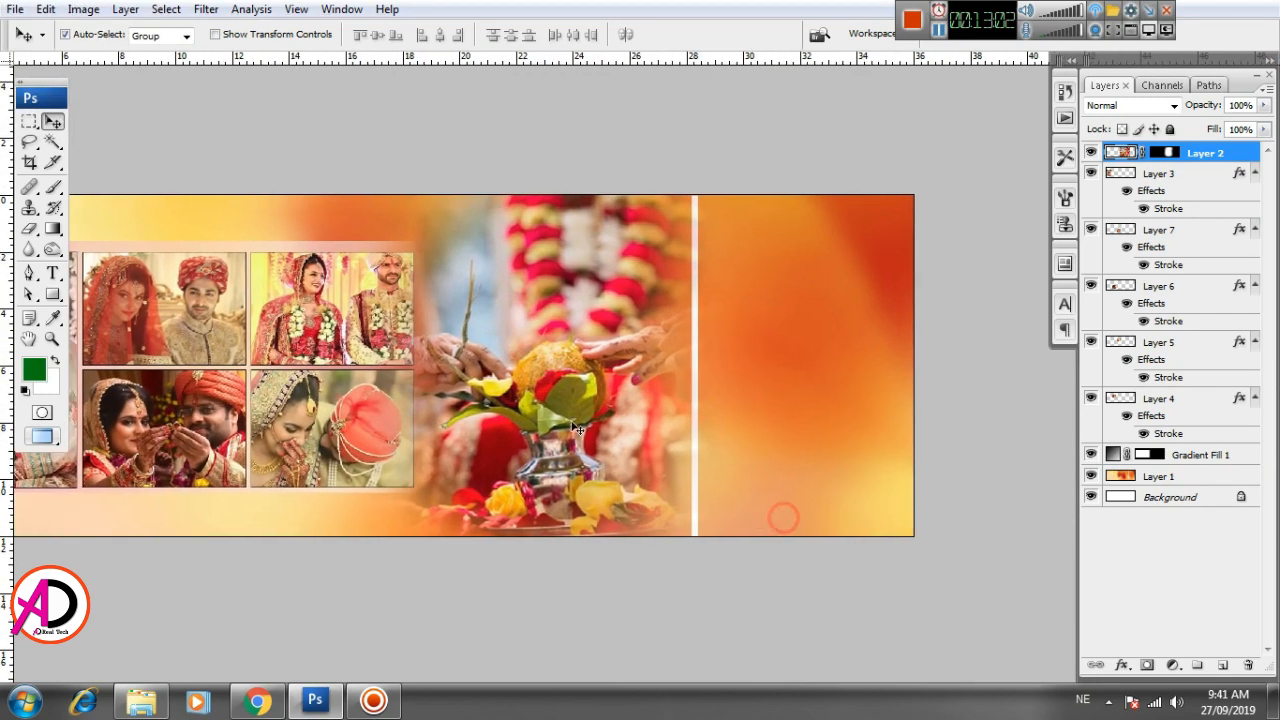
Open the 54-542644_indian-wedding-couple-wallpaper-hd-33-hd-wallpaper photo from the New folder window in Photoshop
key("alt+Tab")
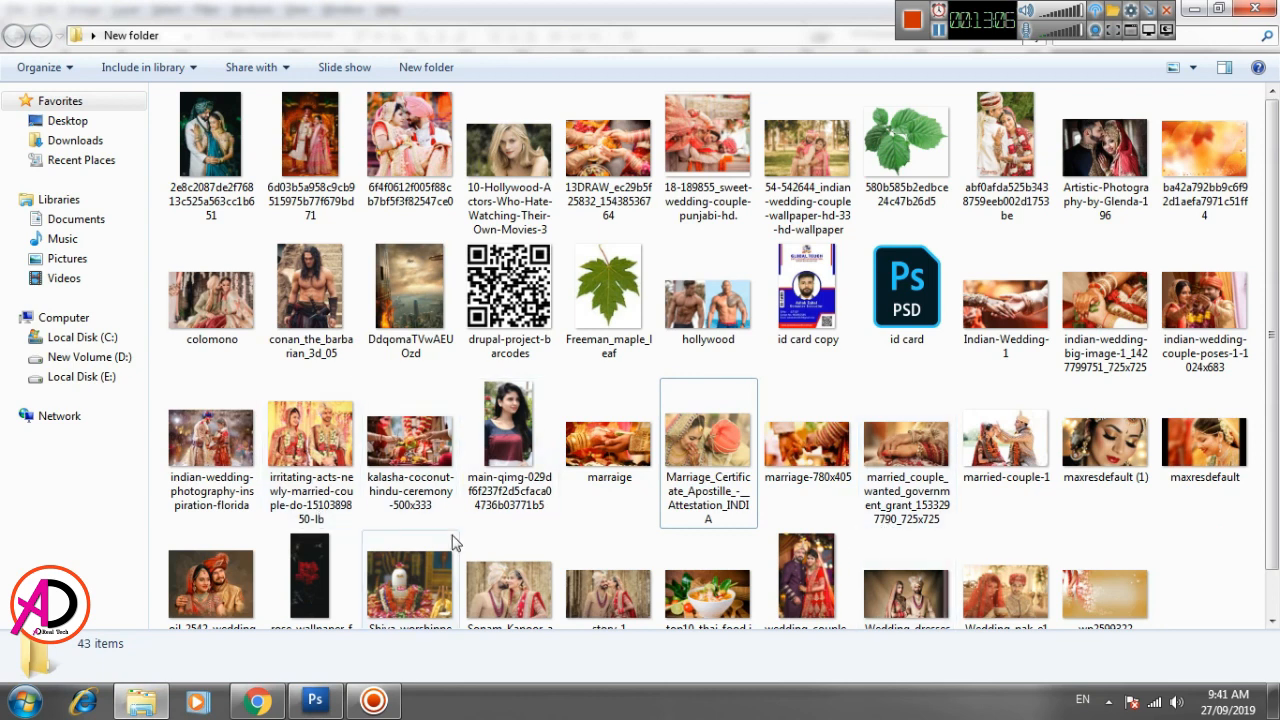
scroll(466, 545, "down", 1)
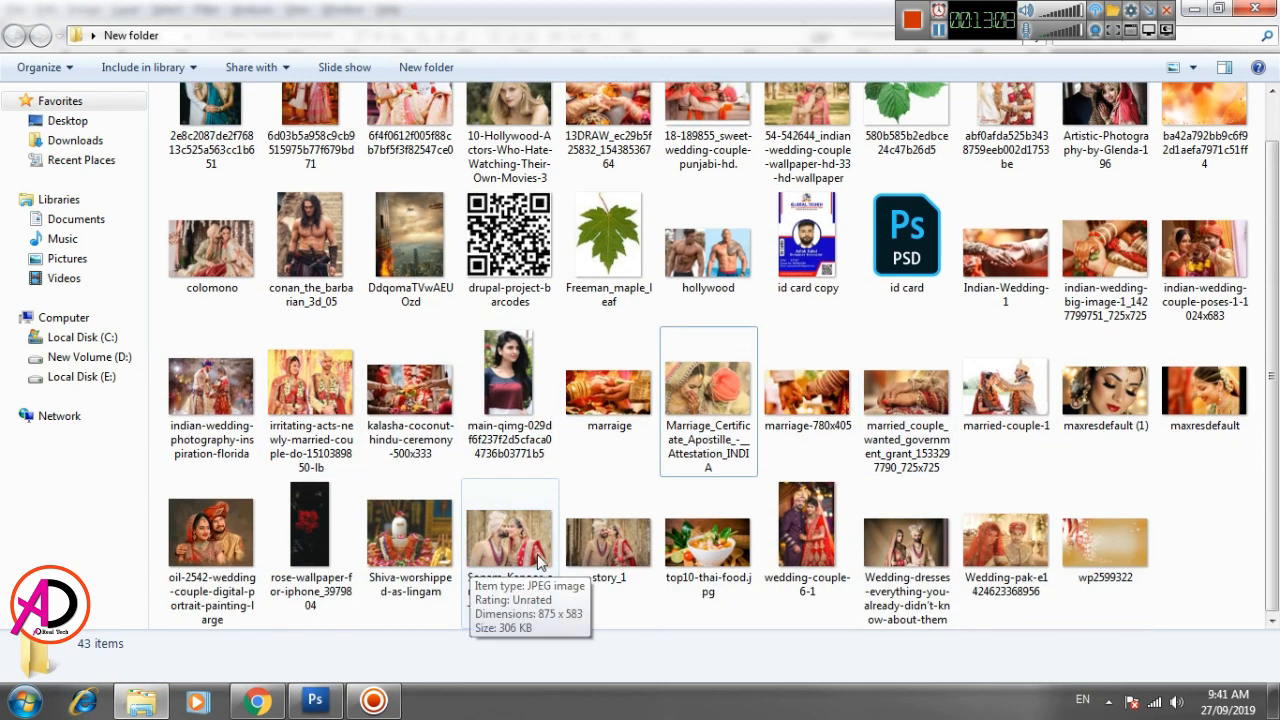
scroll(553, 560, "up", 1)
left_click_drag(815, 177, 528, 390)
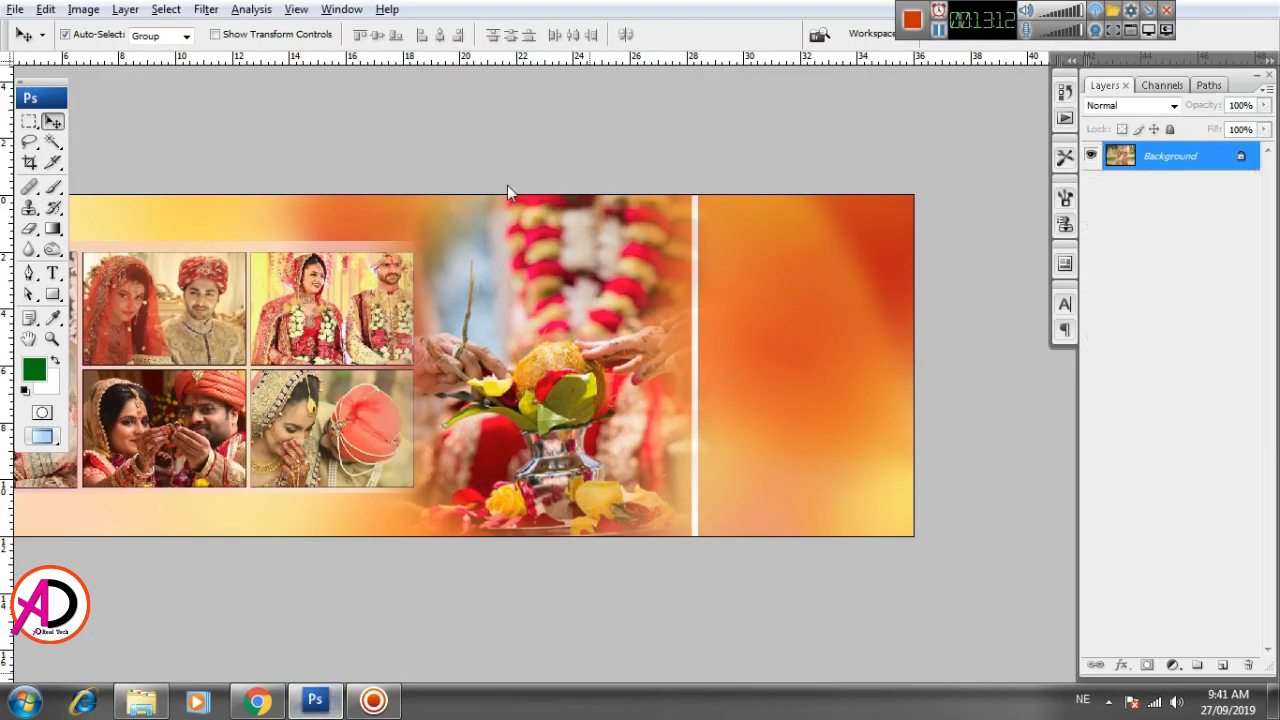
Copy the couple from the opened photo using a rectangular marquee selection and return to the album page
left_click(29, 121)
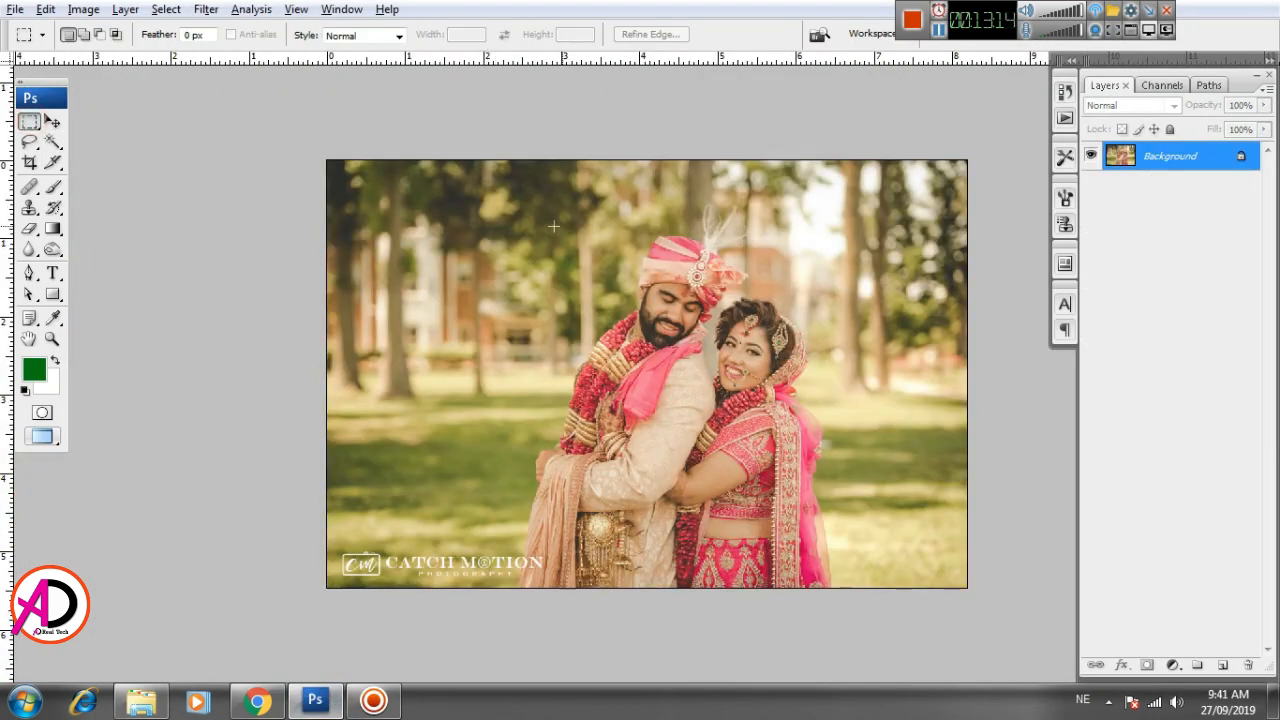
left_click_drag(577, 205, 820, 606)
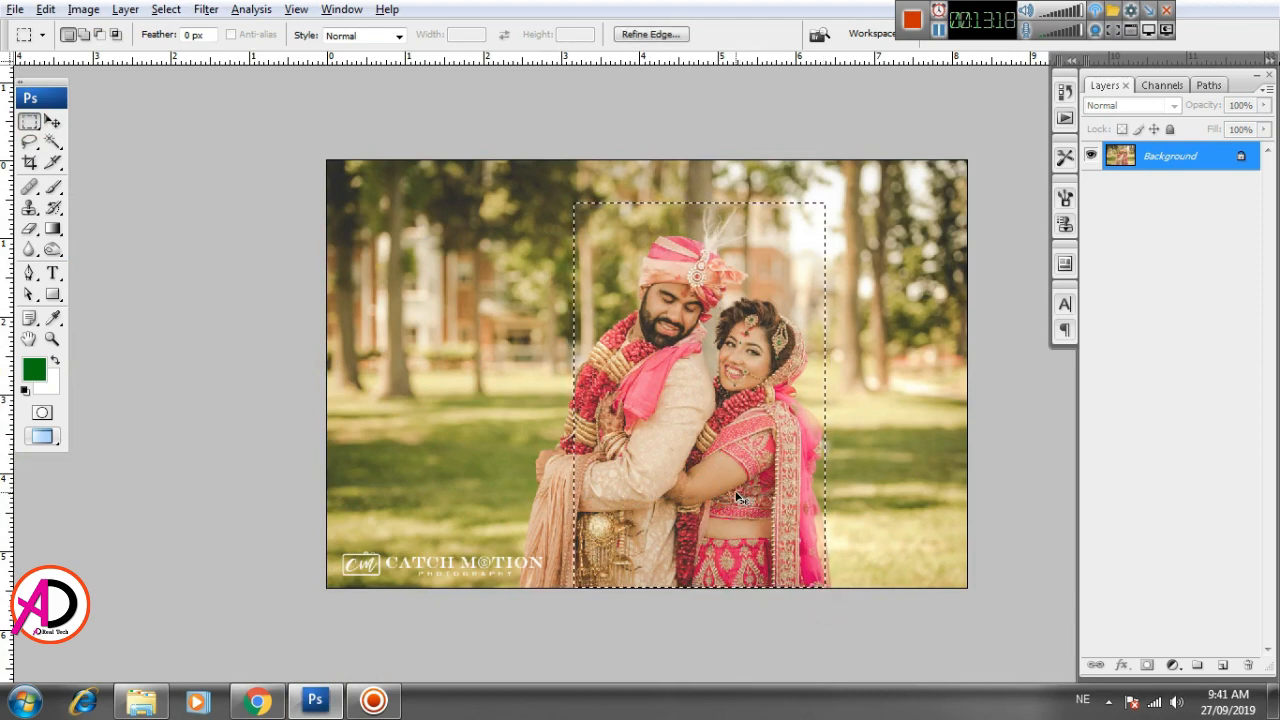
key("ctrl+Tab")
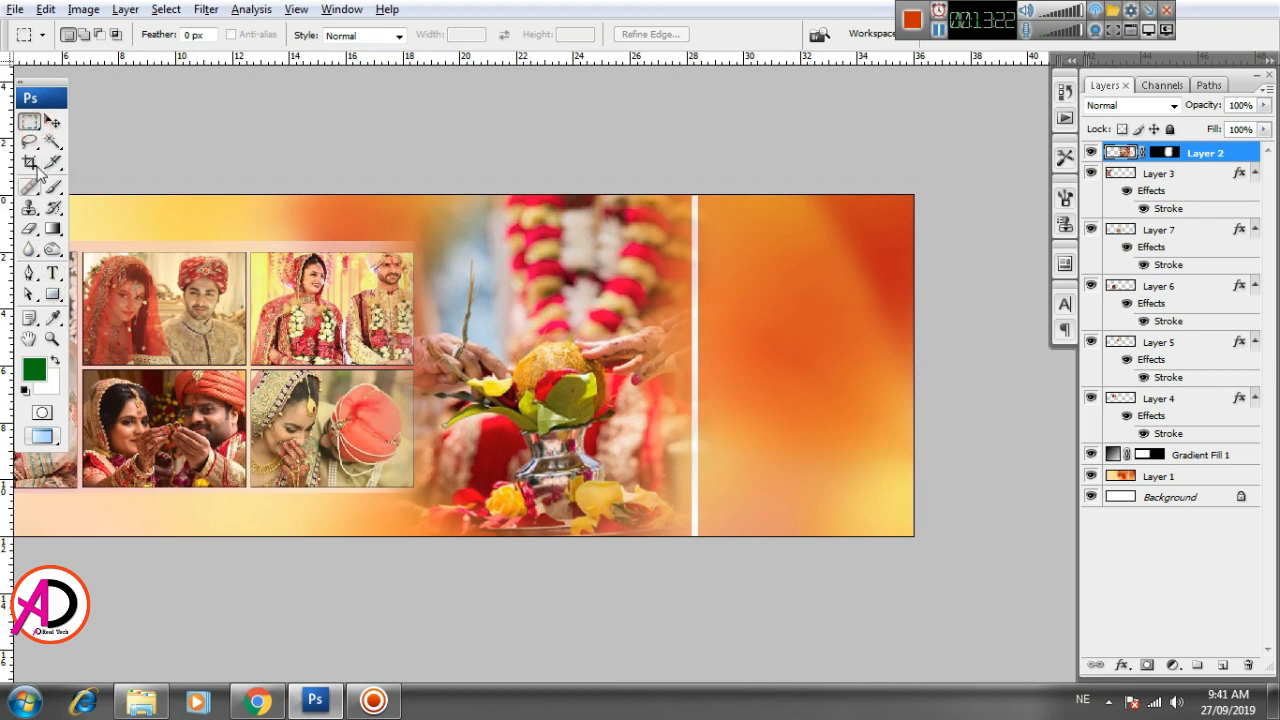
left_click(52, 121)
left_click(740, 388)
key("ctrl+shift+alt+n")
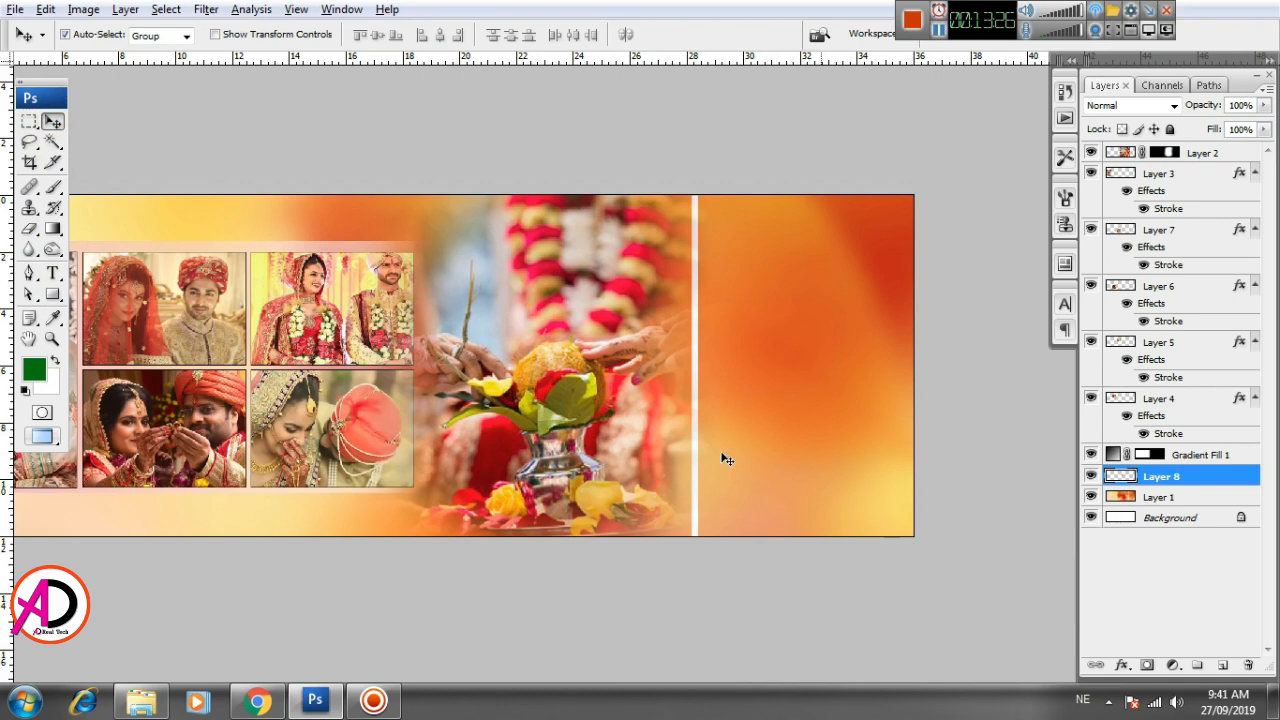
key("ctrl+e")
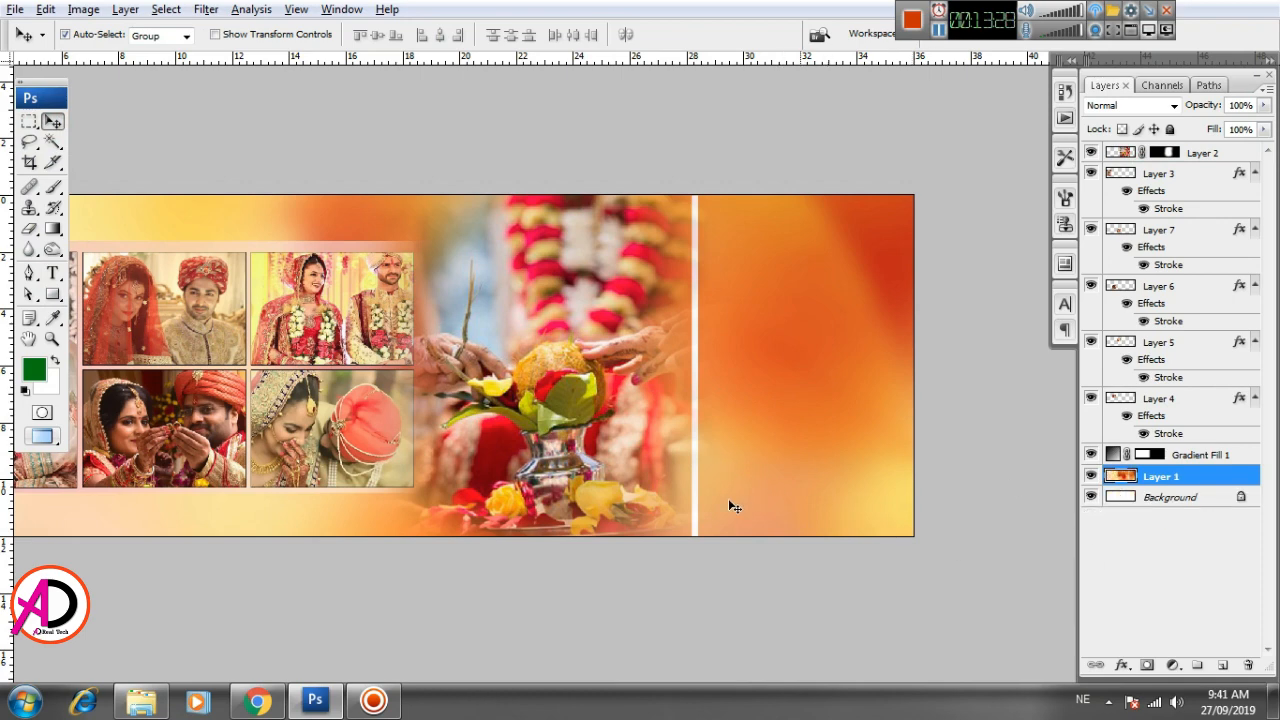
left_click_drag(700, 560, 806, 551)
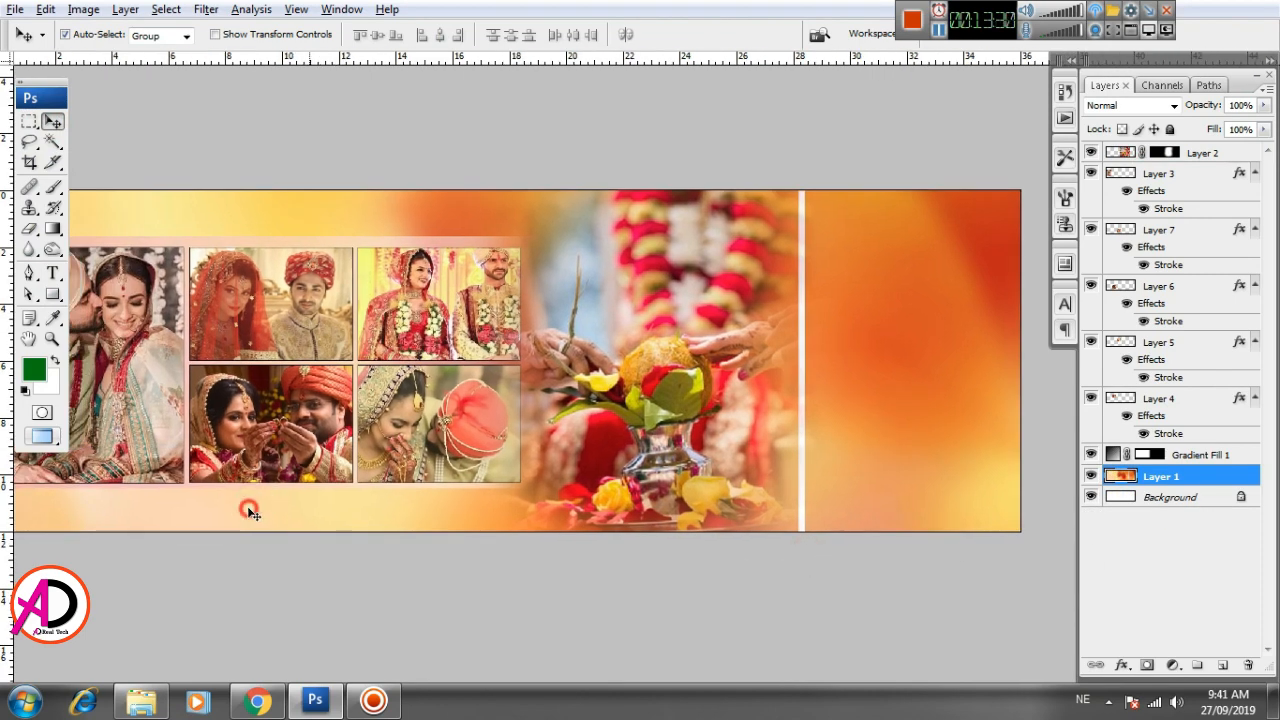
left_click(143, 382)
key("ctrl+shift+alt+n")
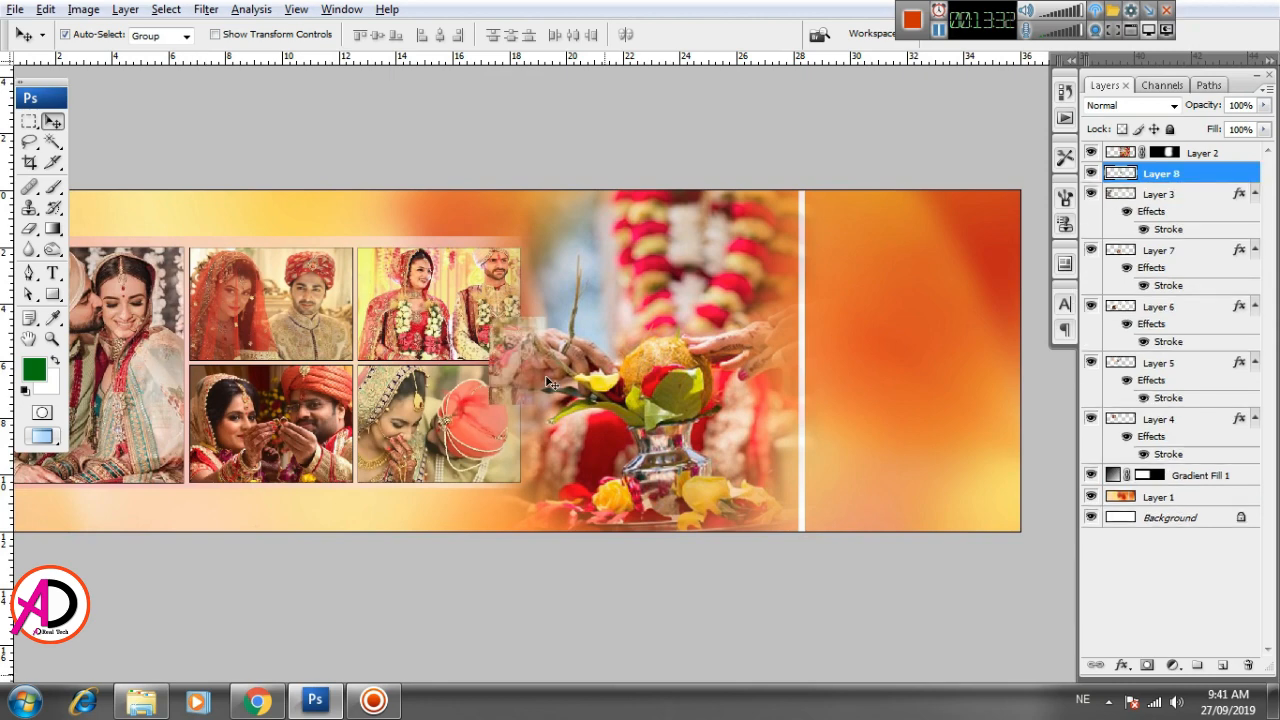
left_click_drag(510, 368, 474, 375)
key("ctrl+z")
key("ctrl+z")
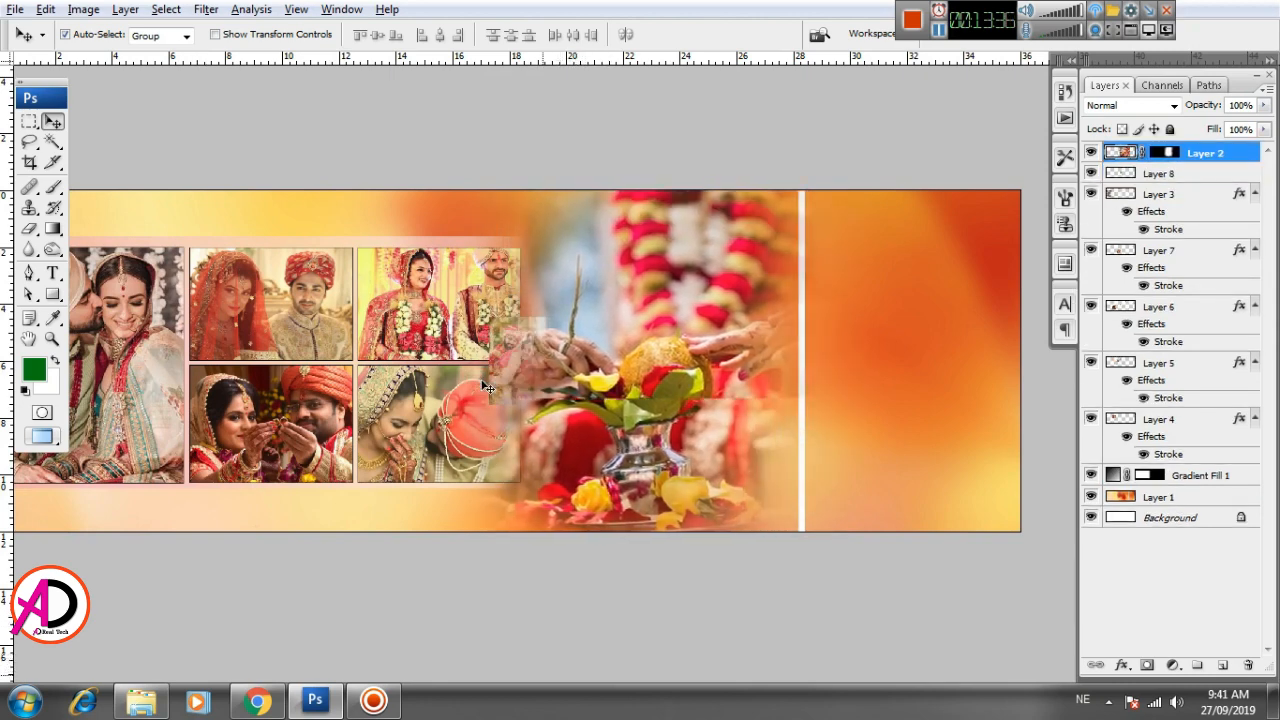
left_click(1165, 175)
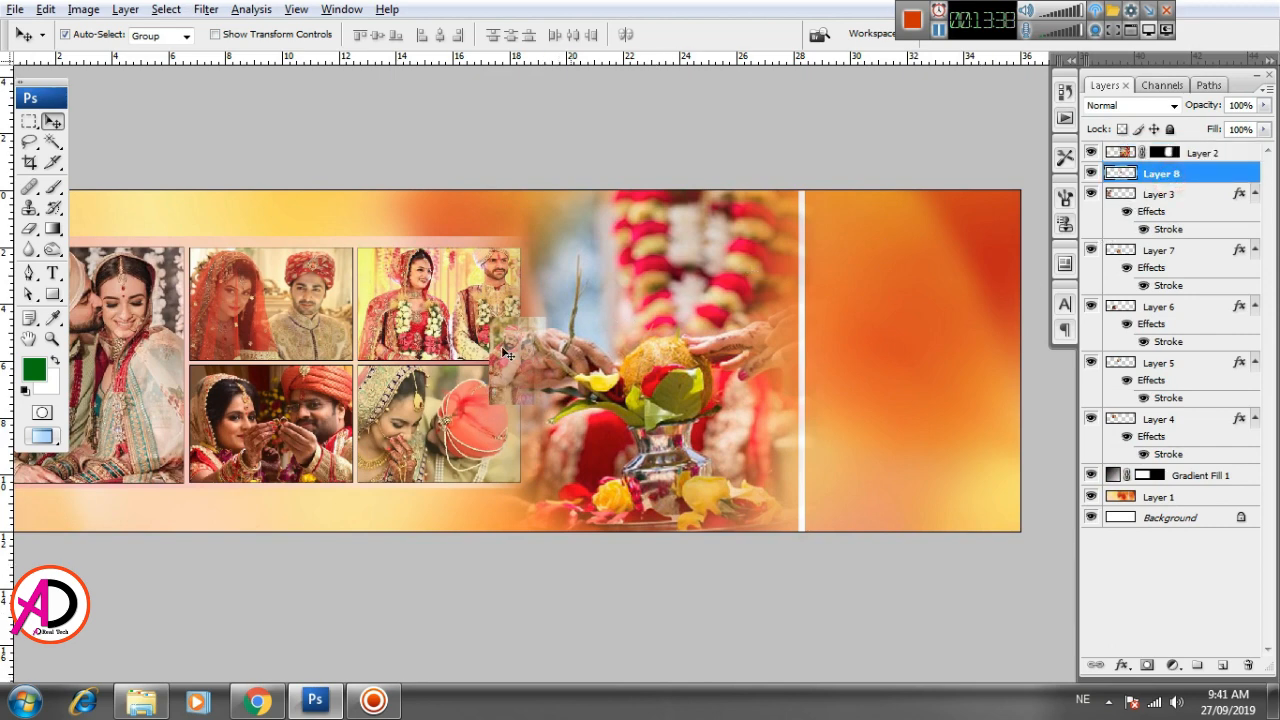
left_click_drag(494, 353, 472, 362)
key("ctrl+alt+z")
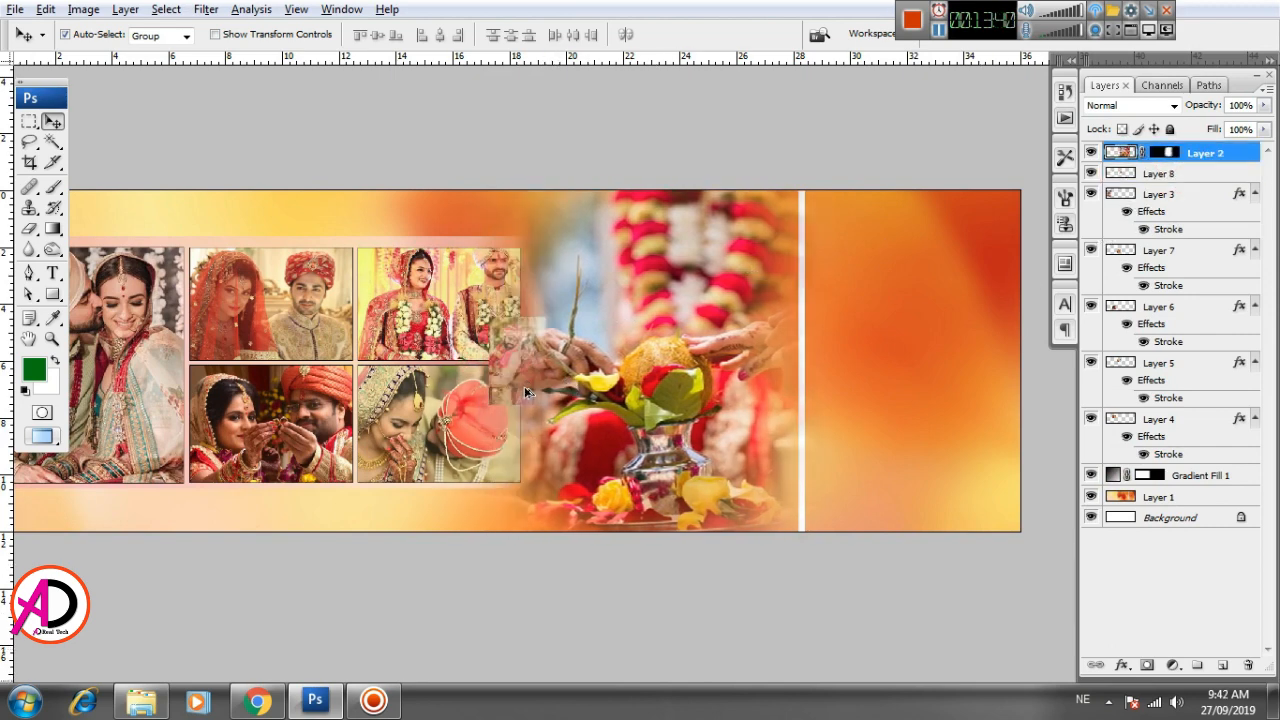
key("ctrl+alt+z")
left_click(739, 390)
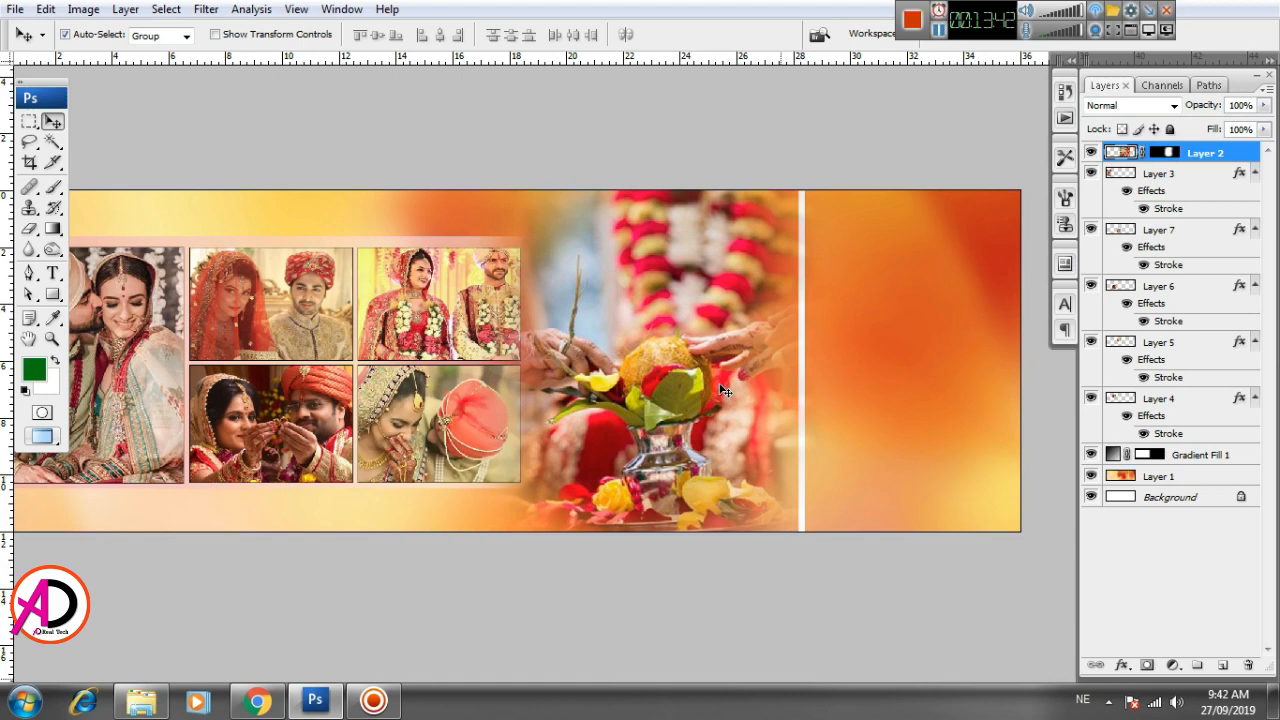
left_click(845, 388)
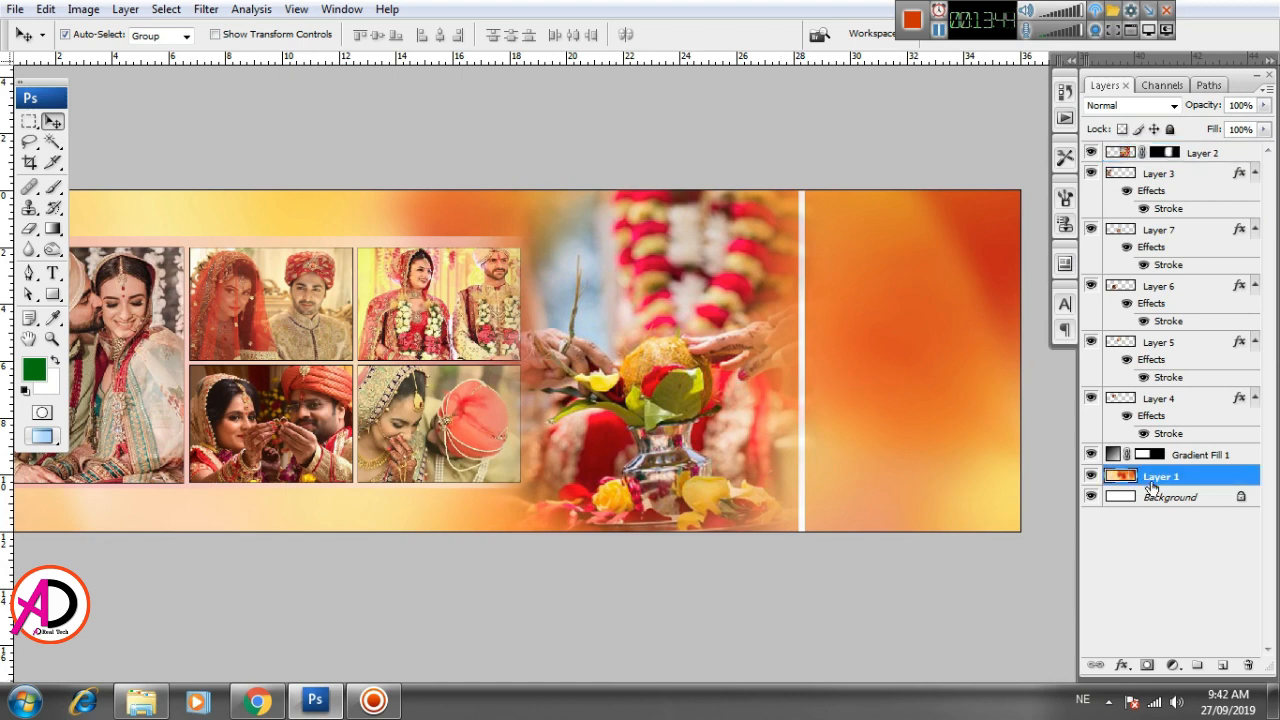
Paste the copied couple above Layer 3 and move it to the upper corner of the empty area beside the white divider
left_click(116, 416)
left_click_drag(252, 486, 547, 526)
key("ctrl+v")
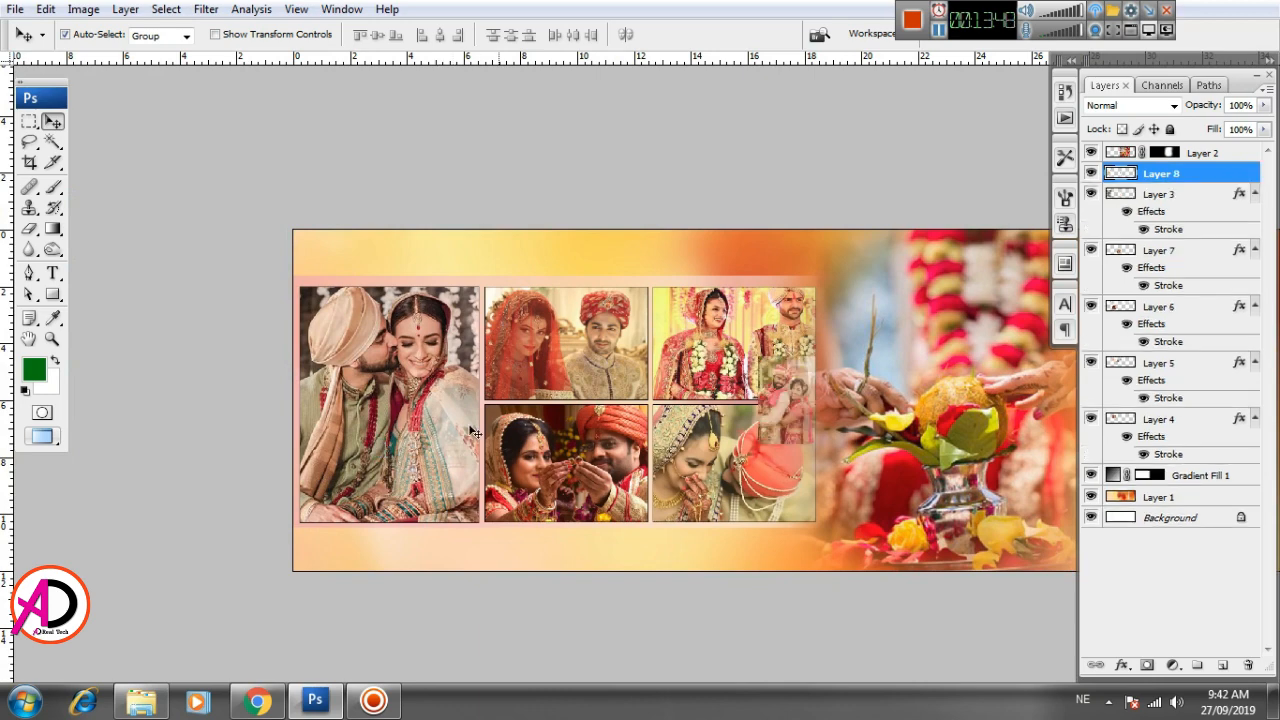
left_click_drag(755, 425, 549, 372)
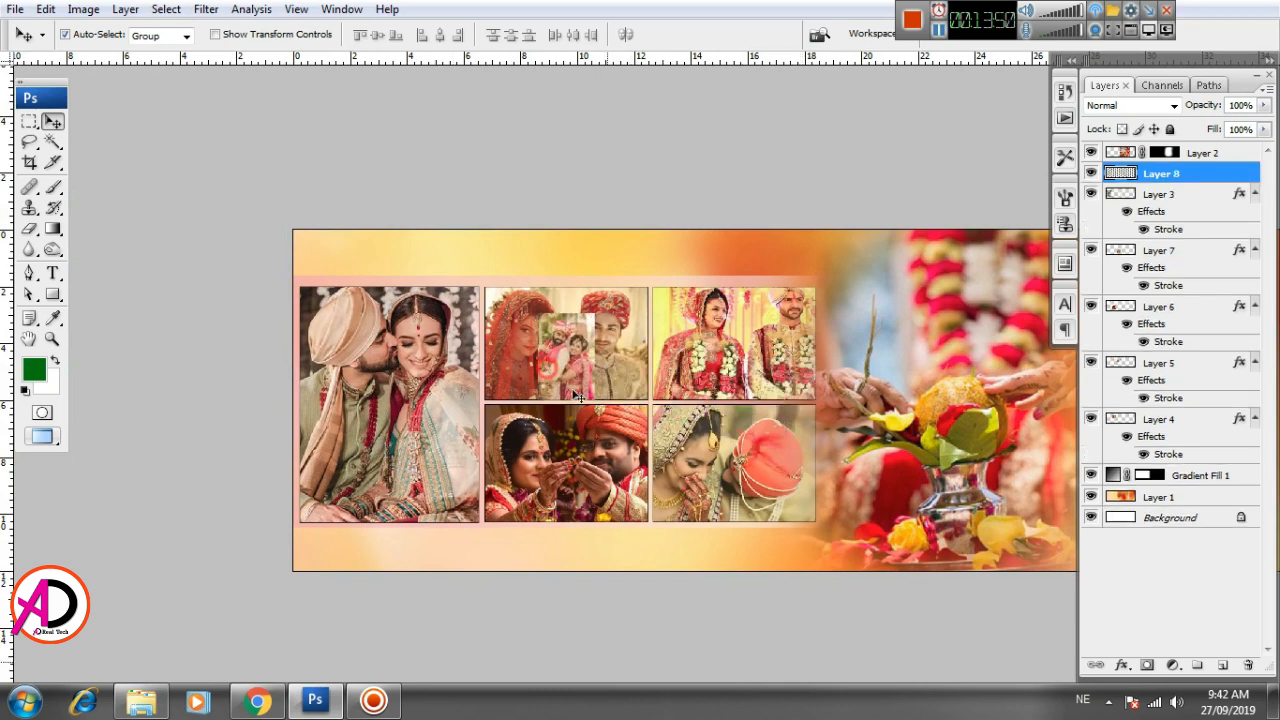
left_click_drag(374, 495, 128, 460)
left_click_drag(320, 310, 931, 283)
left_click_drag(944, 431, 700, 480)
left_click_drag(695, 333, 648, 285)
Enlarge the pasted couple portrait to 403.0% width and 387.5% height so it spans the page height
key("ctrl+t")
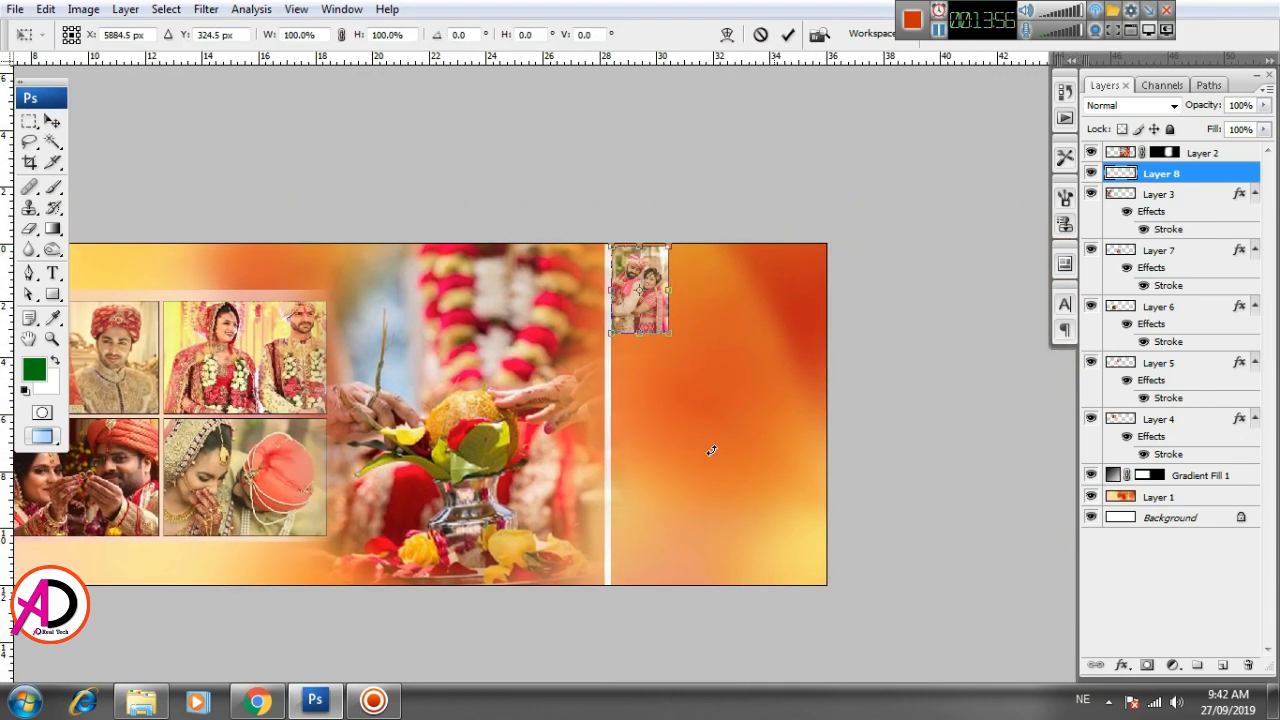
left_click_drag(669, 335, 838, 583)
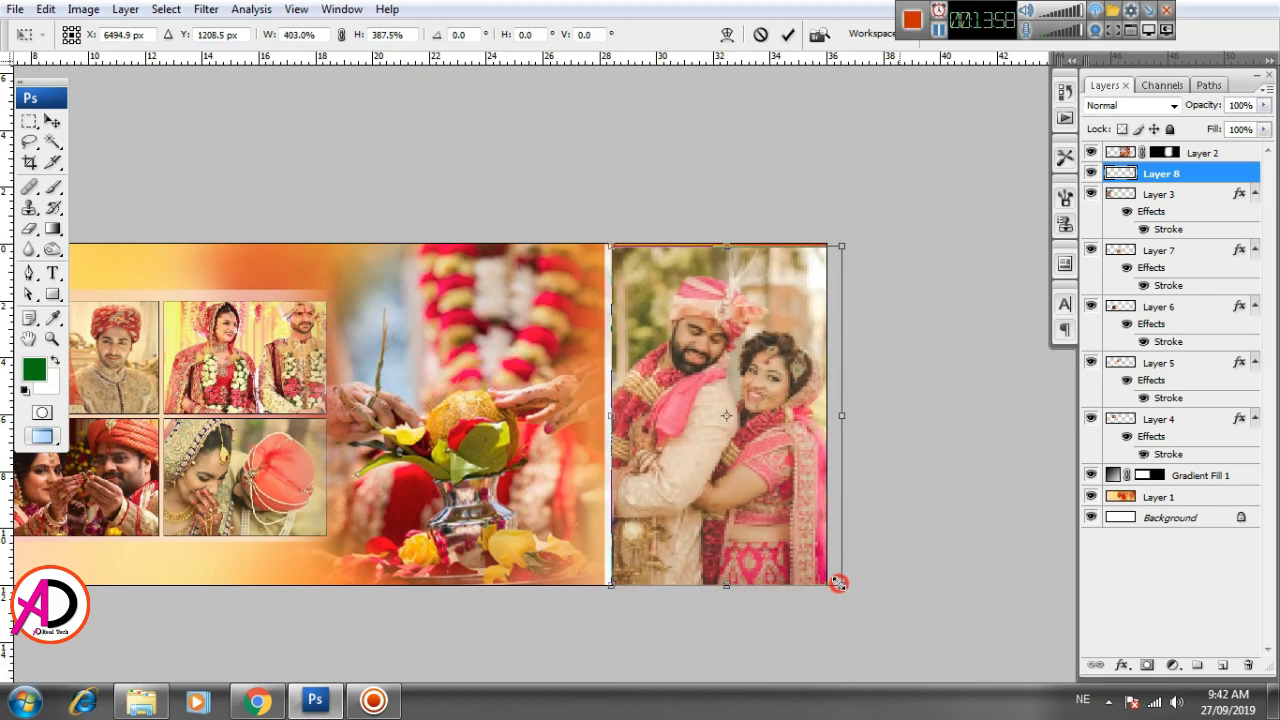
key("Return")
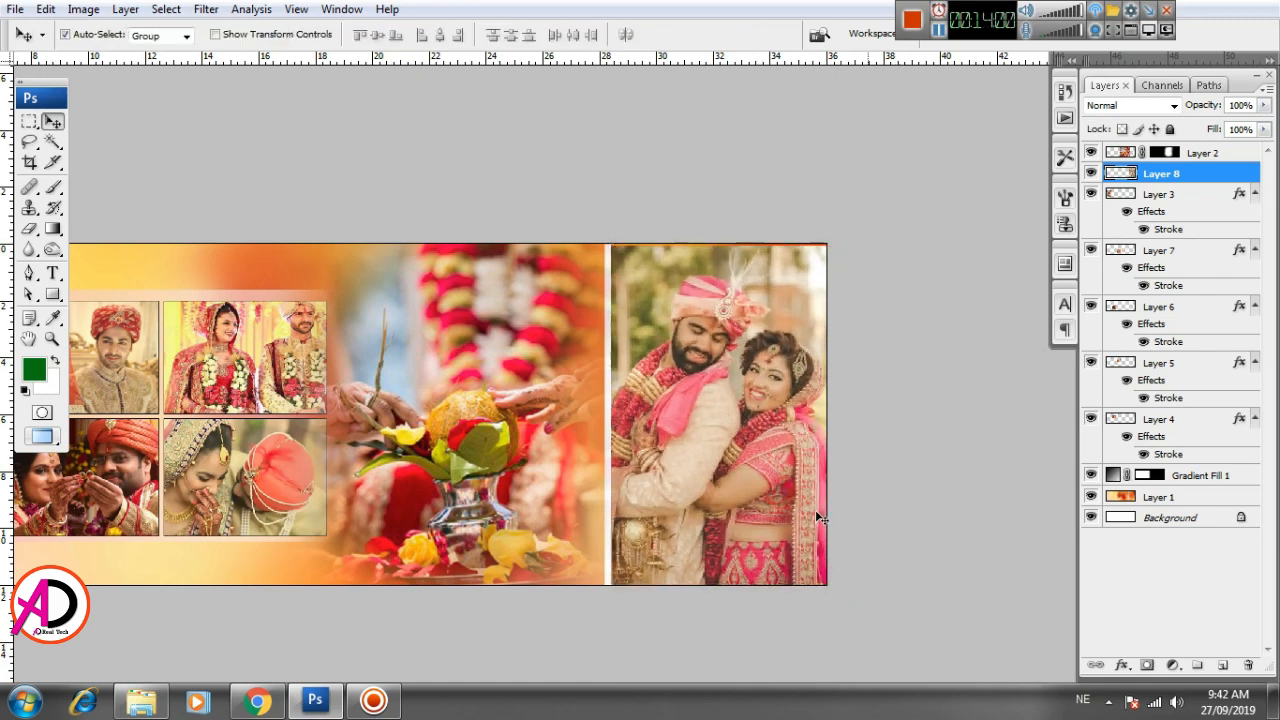
Refit the couple portrait to cover the page's end section and nudge it right to uncover the white divider line
key("ctrl+t")
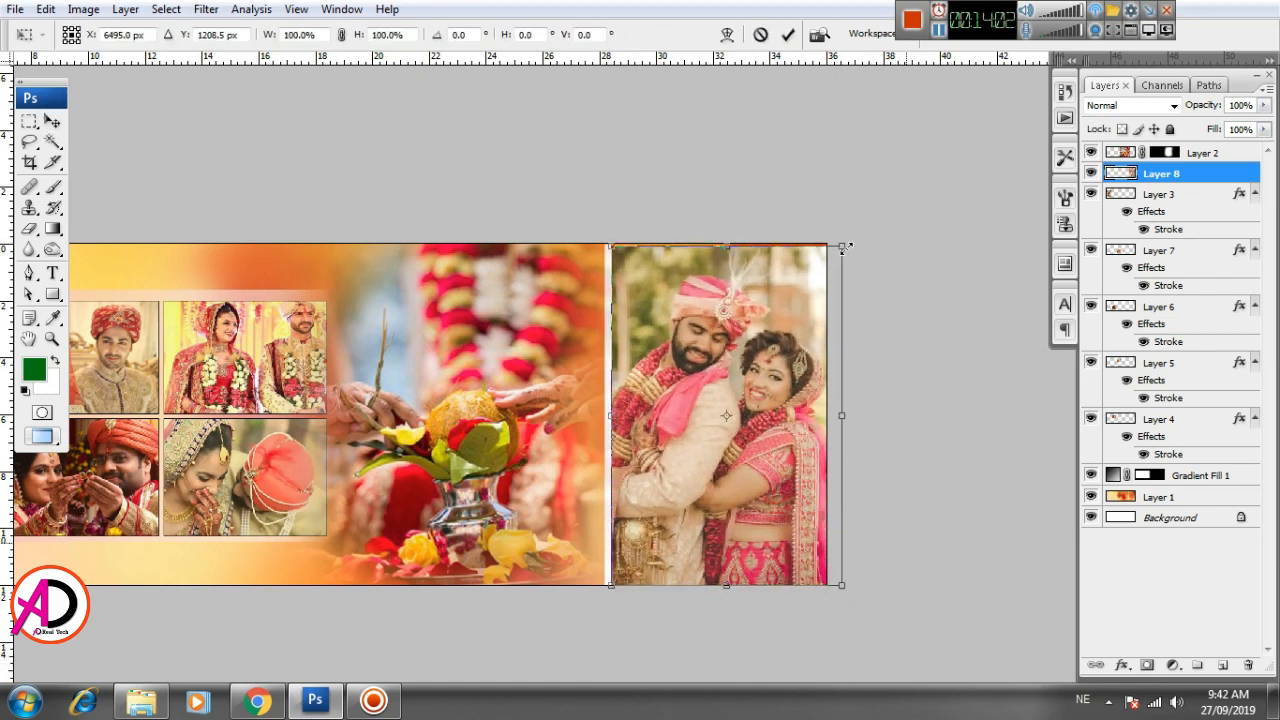
left_click_drag(845, 247, 834, 251)
left_click_drag(765, 320, 754, 306)
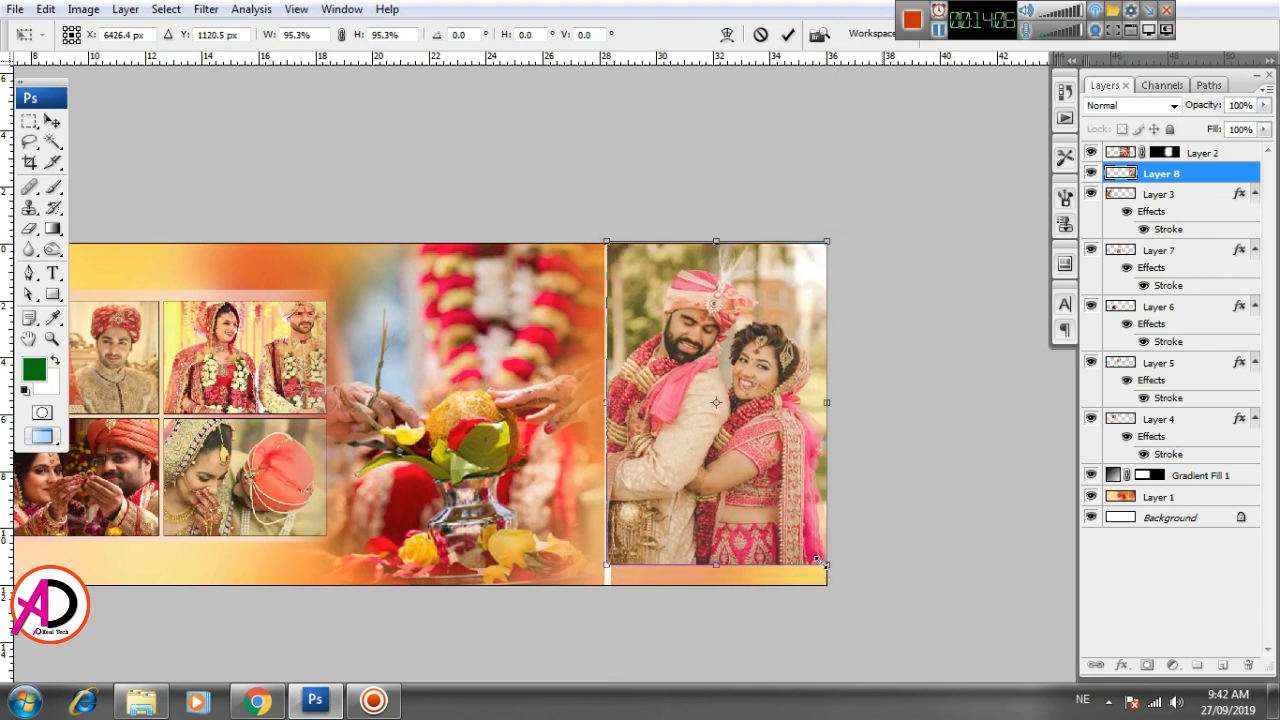
left_click_drag(818, 561, 854, 597)
key("Return")
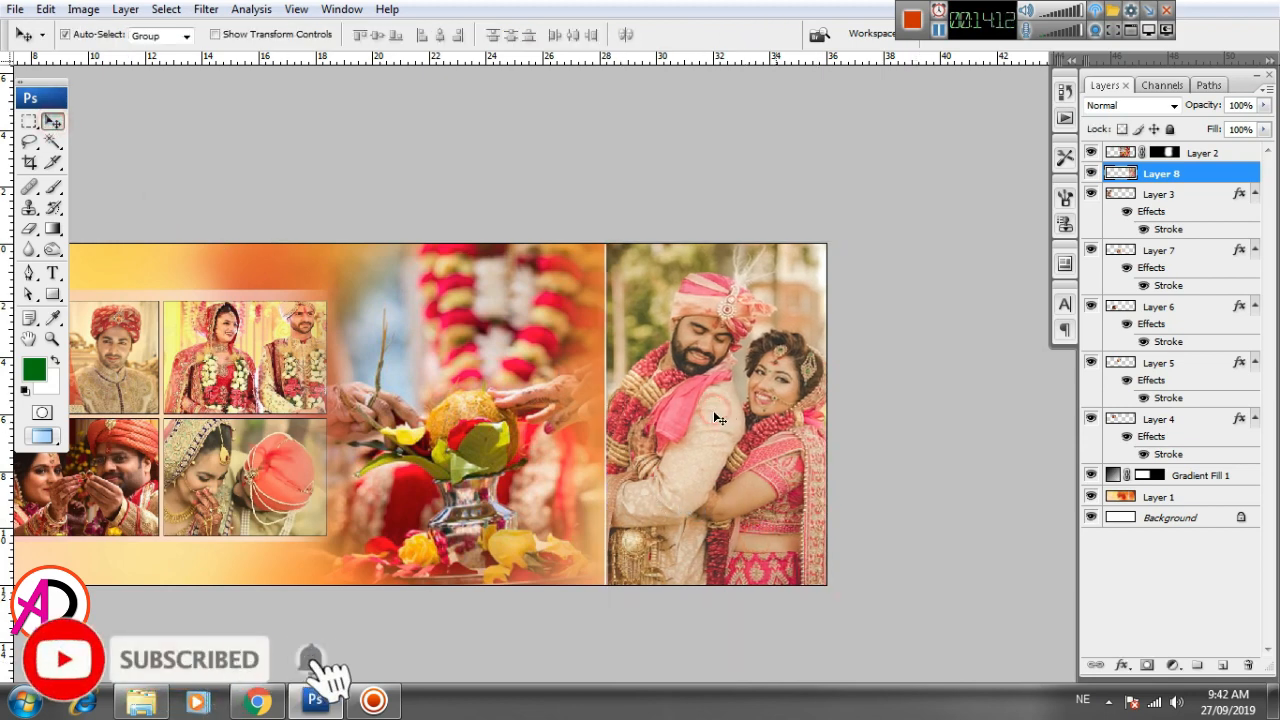
key("Right")
key("Right")
key("Right")
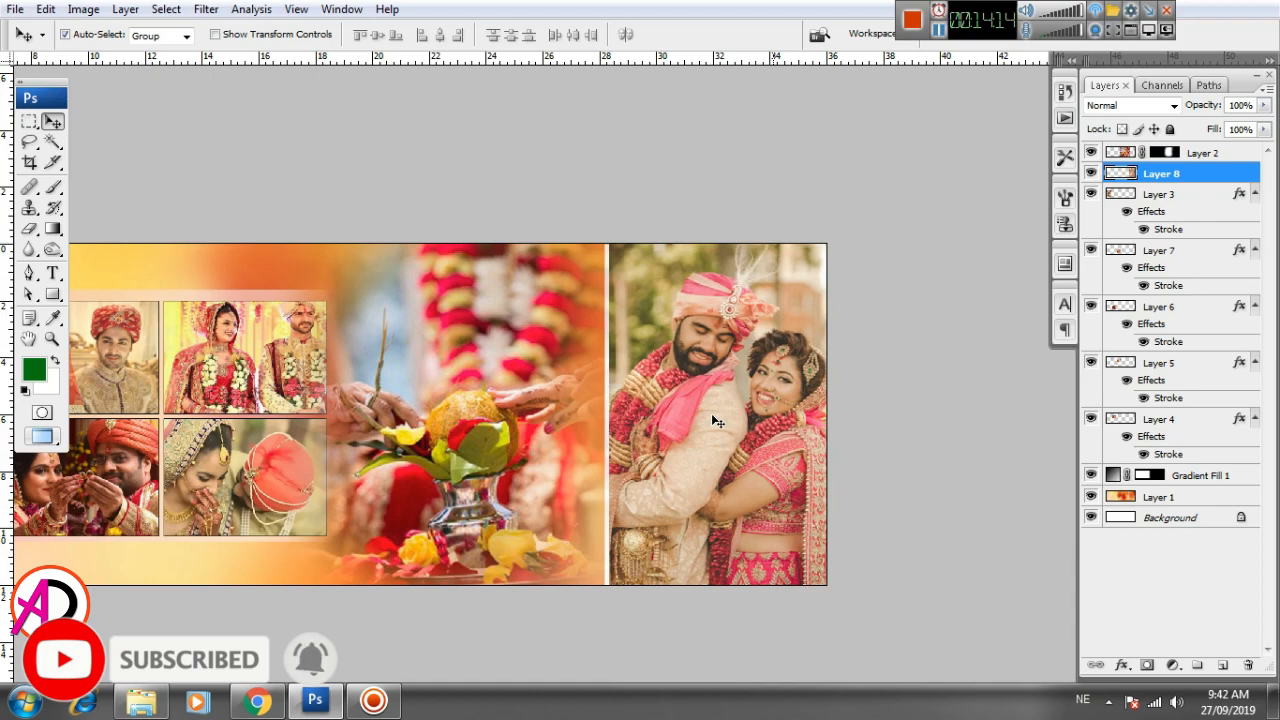
Examine the whole album page layout, including how the ceremony photo blends with its surroundings
key("ctrl+minus")
key("ctrl+minus")
key("ctrl+minus")
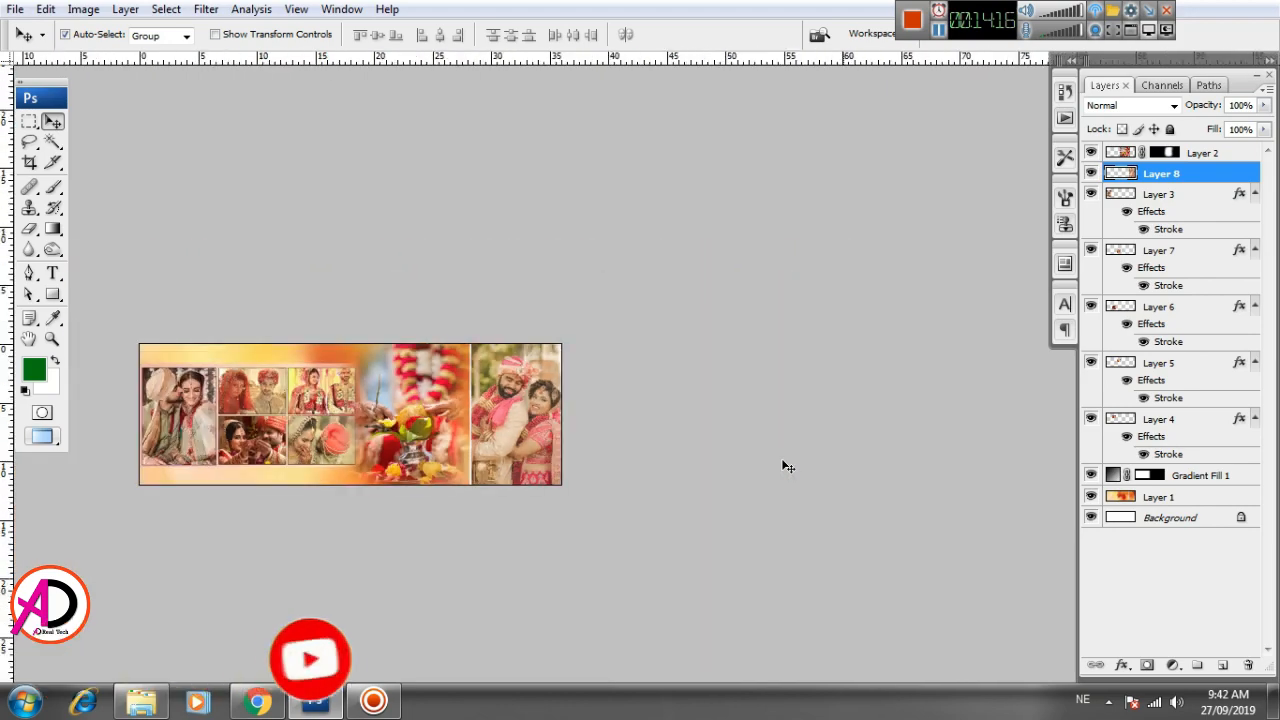
key("ctrl+plus")
key("ctrl+plus")
left_click_drag(553, 458, 737, 446)
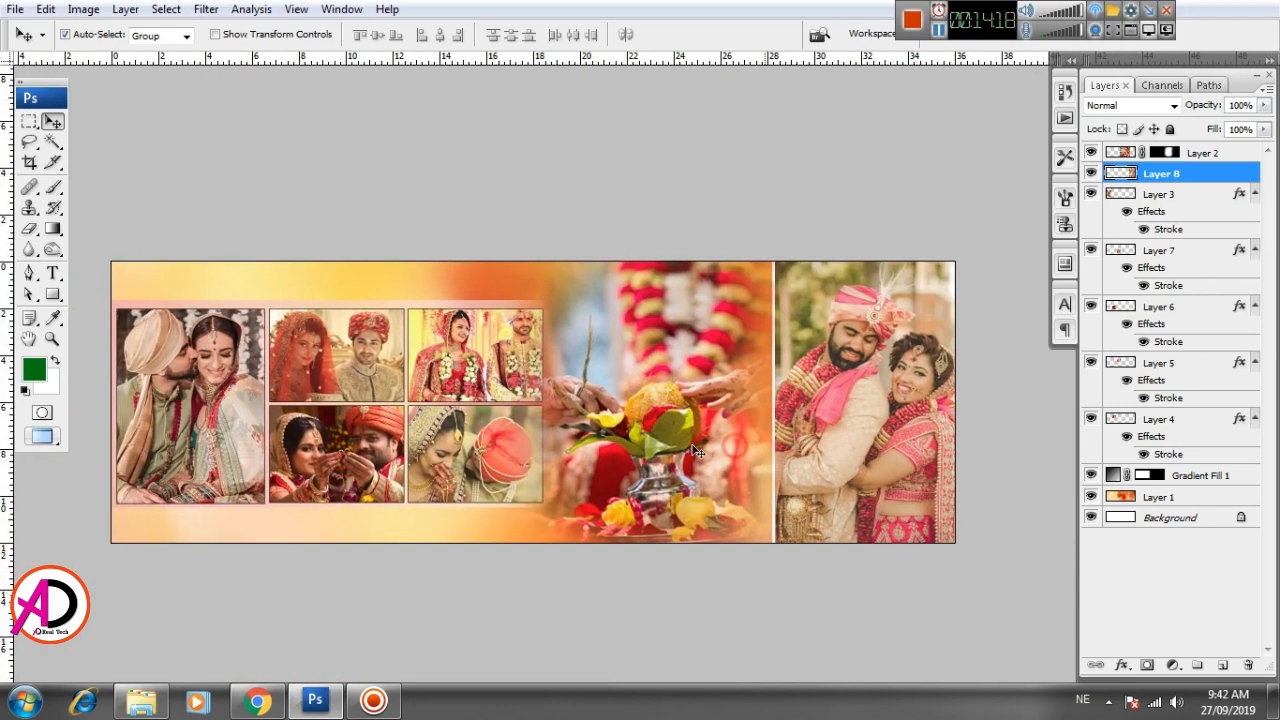
scroll(688, 482, "up", 1)
scroll(686, 487, "down", 1)
left_click_drag(699, 491, 737, 478)
scroll(686, 486, "up", 1)
key("alt+space")
scroll(655, 456, "down", 1)
scroll(655, 452, "up", 1)
left_click_drag(560, 419, 592, 403)
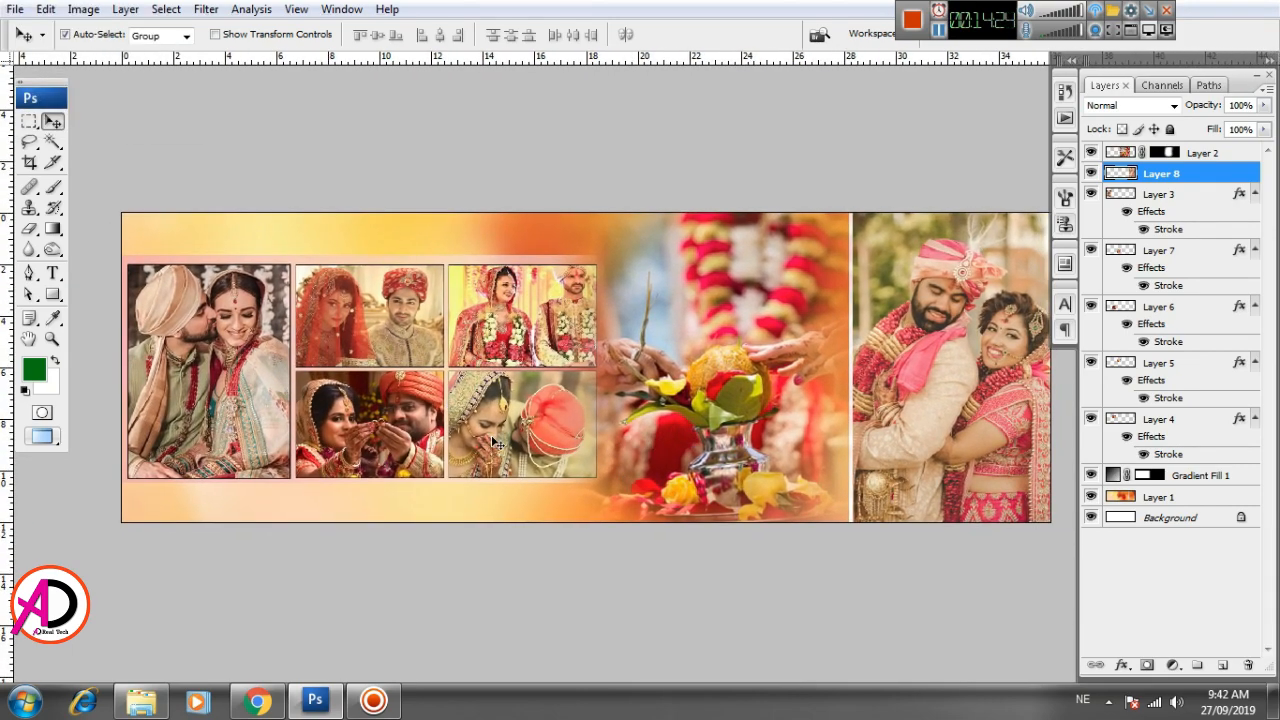
scroll(643, 449, "up", 1)
scroll(644, 451, "down", 3)
scroll(645, 452, "up", 1)
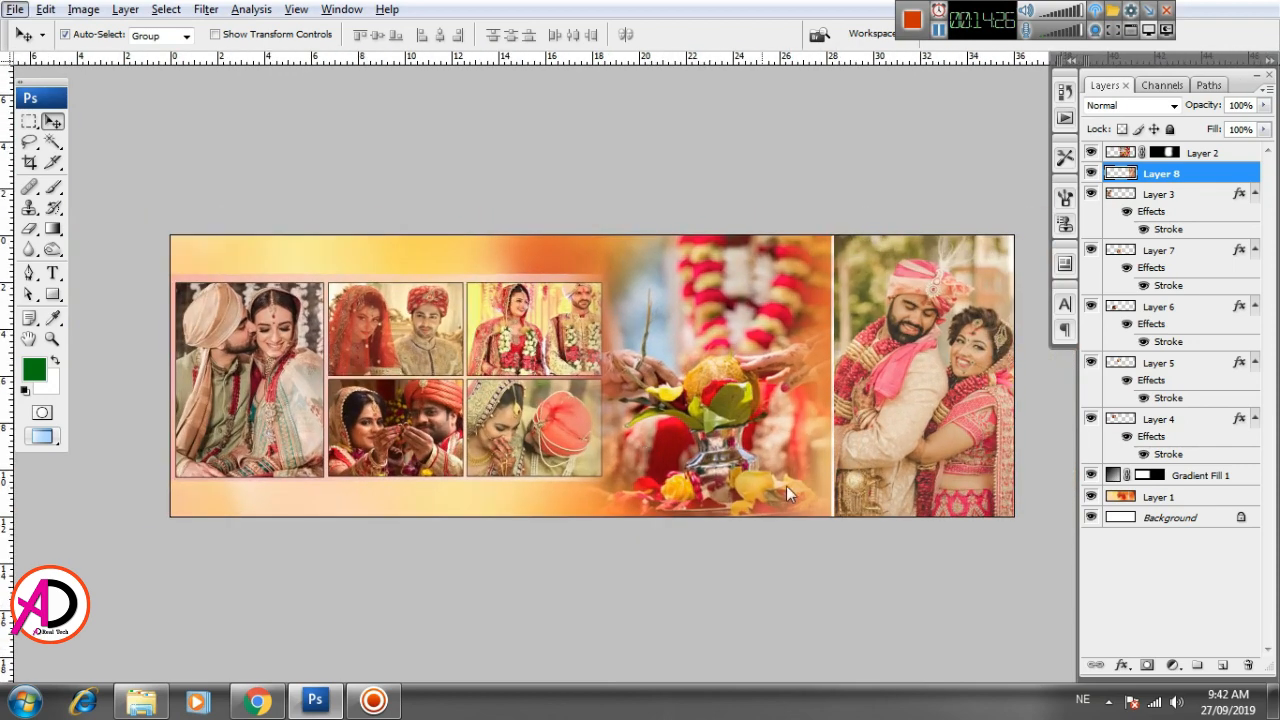
key("alt+space")
left_click_drag(831, 489, 813, 490)
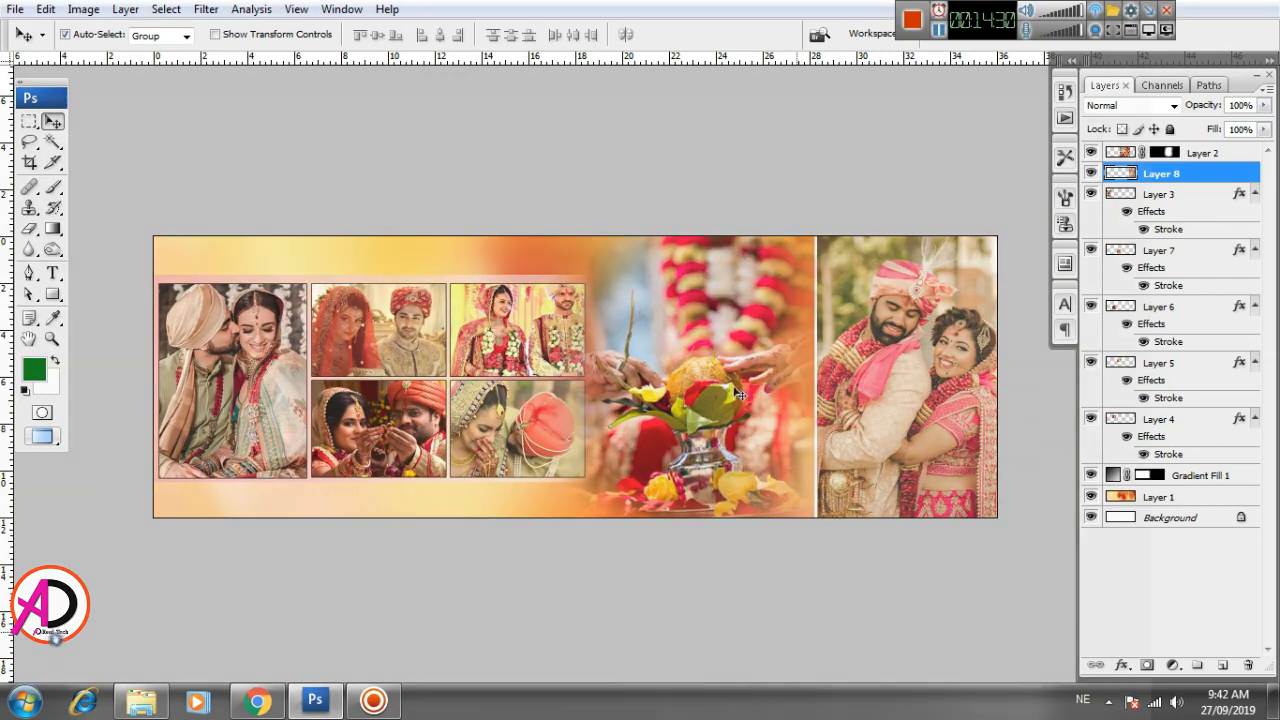
left_click(729, 384)
left_click_drag(729, 384, 731, 386)
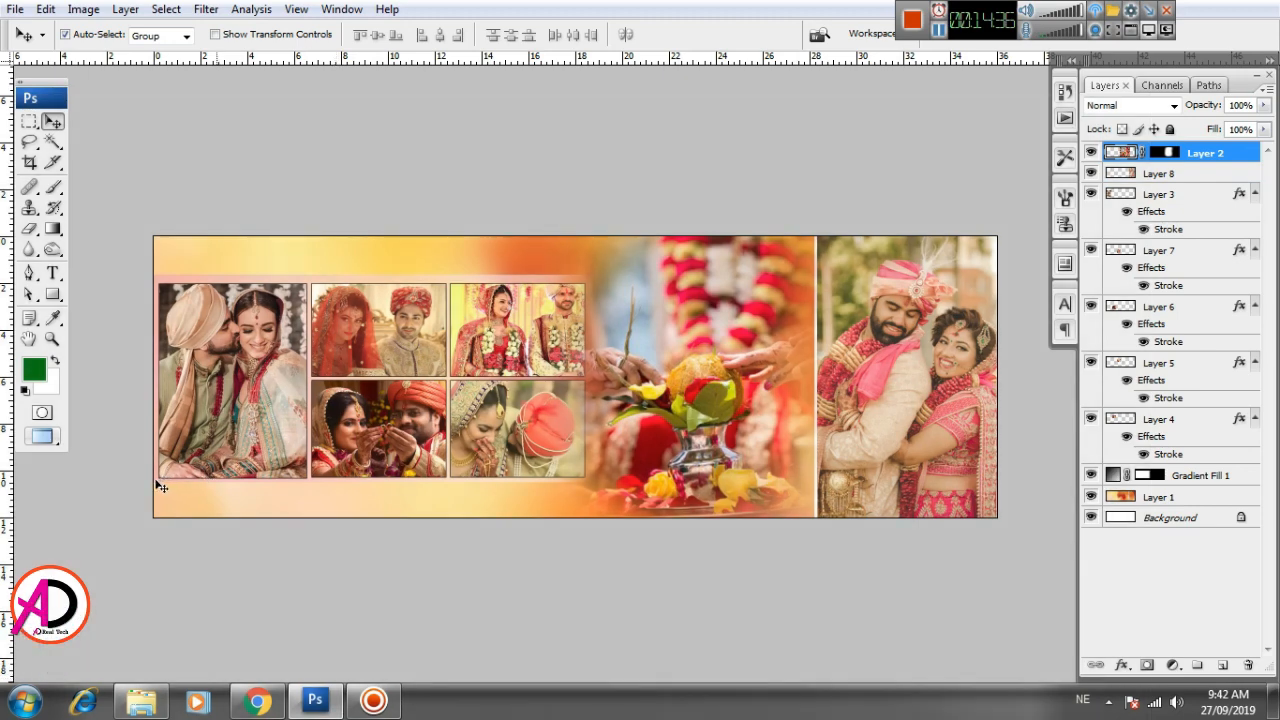
Stretch the Gradient Fill 1 band behind the framed photos to 109.3% width and 102.3% height
left_click(156, 485)
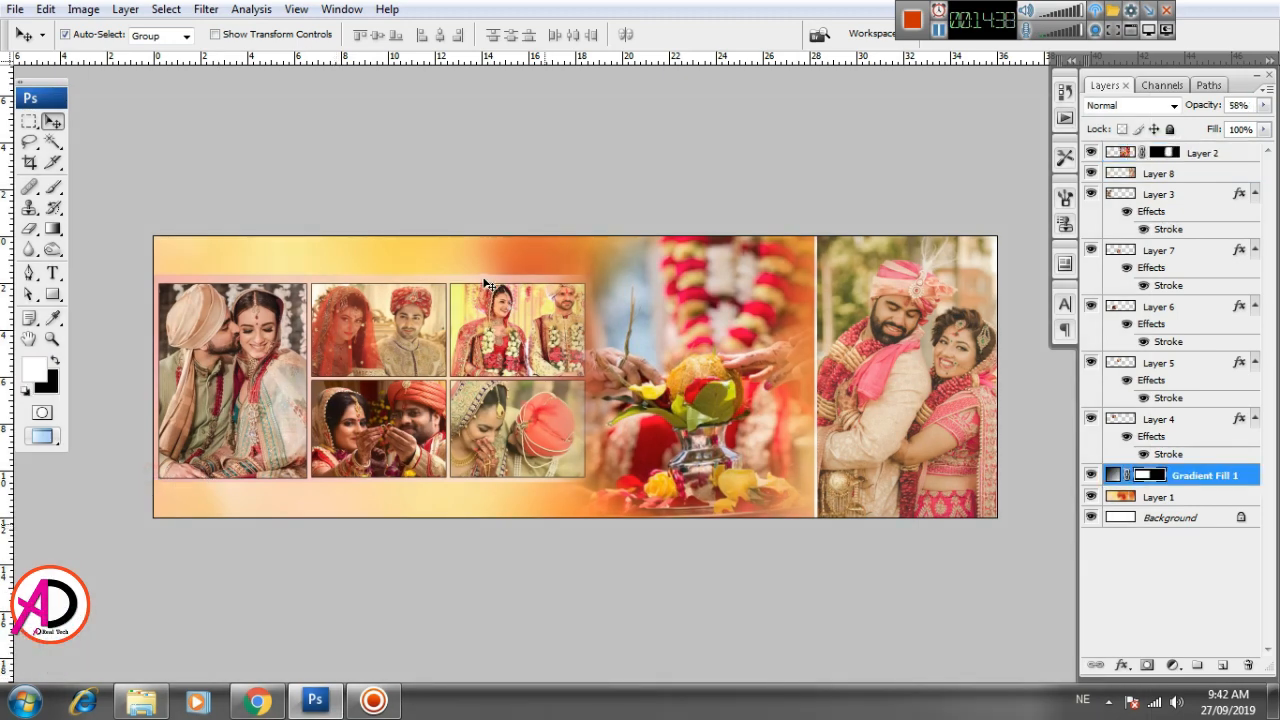
key("ctrl+t")
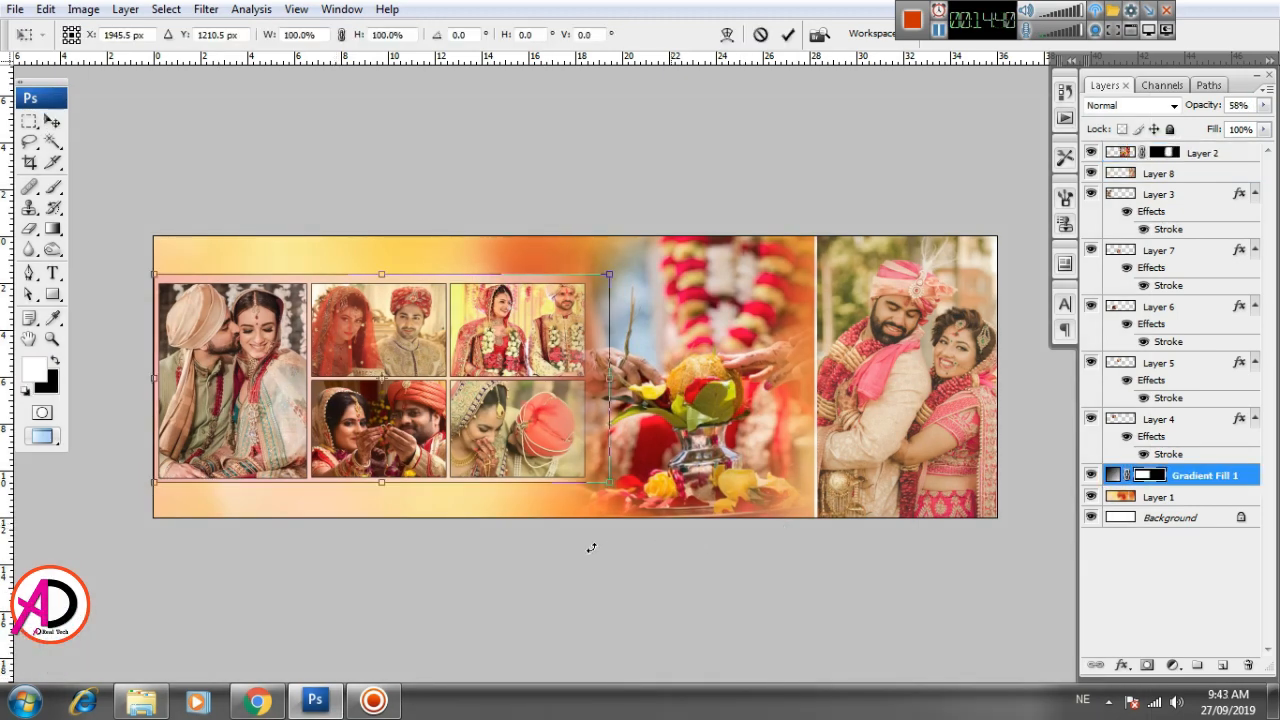
left_click_drag(383, 487, 383, 492)
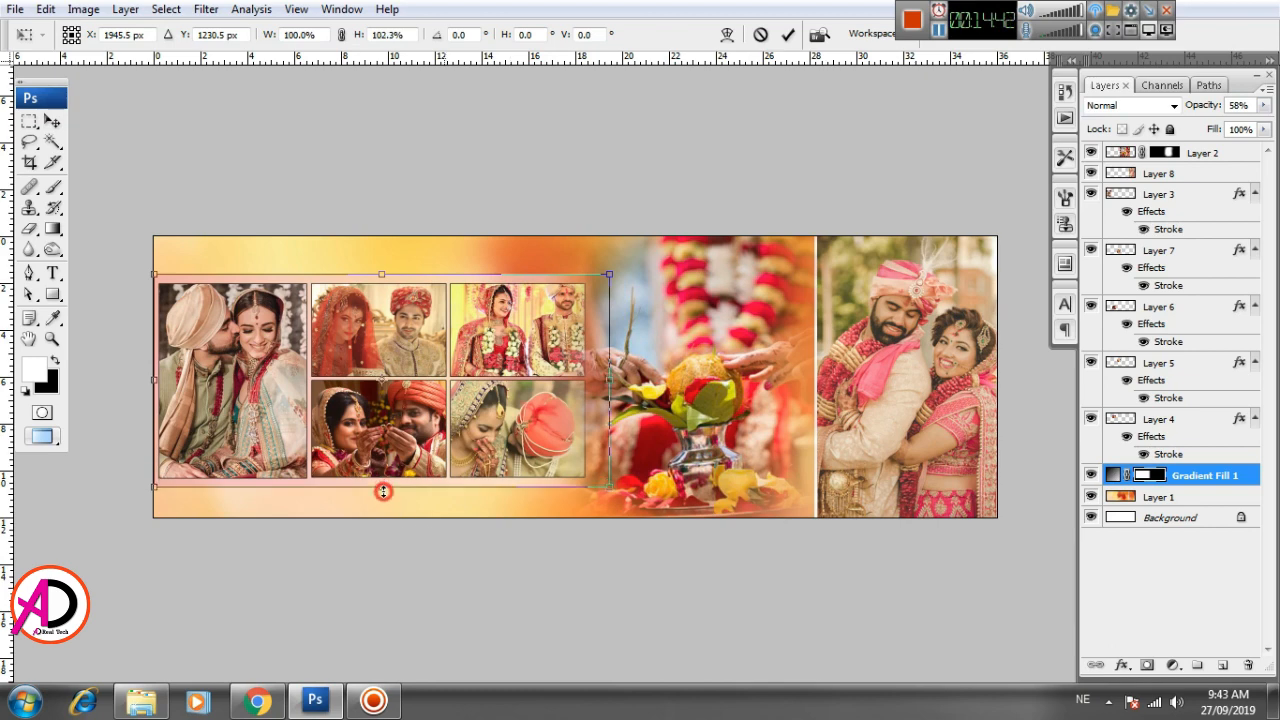
left_click_drag(611, 381, 655, 375)
key("Return")
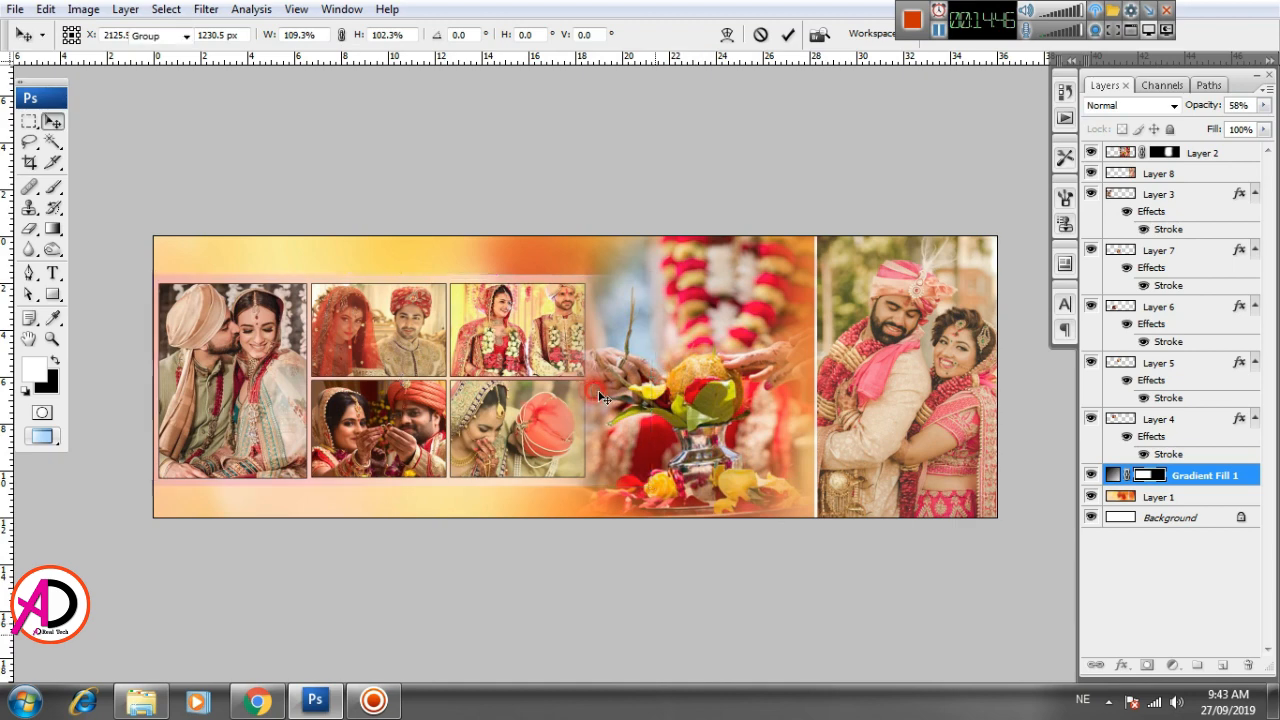
Narrow the ceremony photo on Layer 2 slightly from its left edge
key("ctrl+minus")
scroll(616, 457, "up", 2)
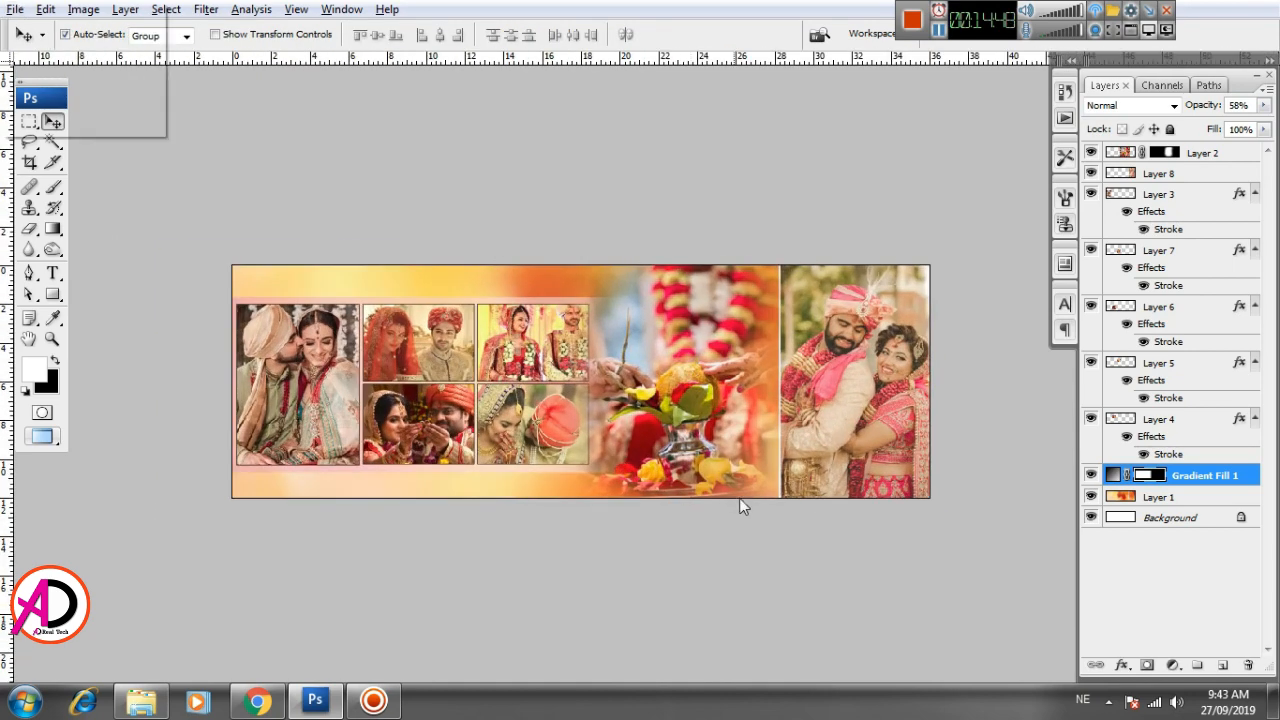
left_click_drag(745, 504, 717, 505)
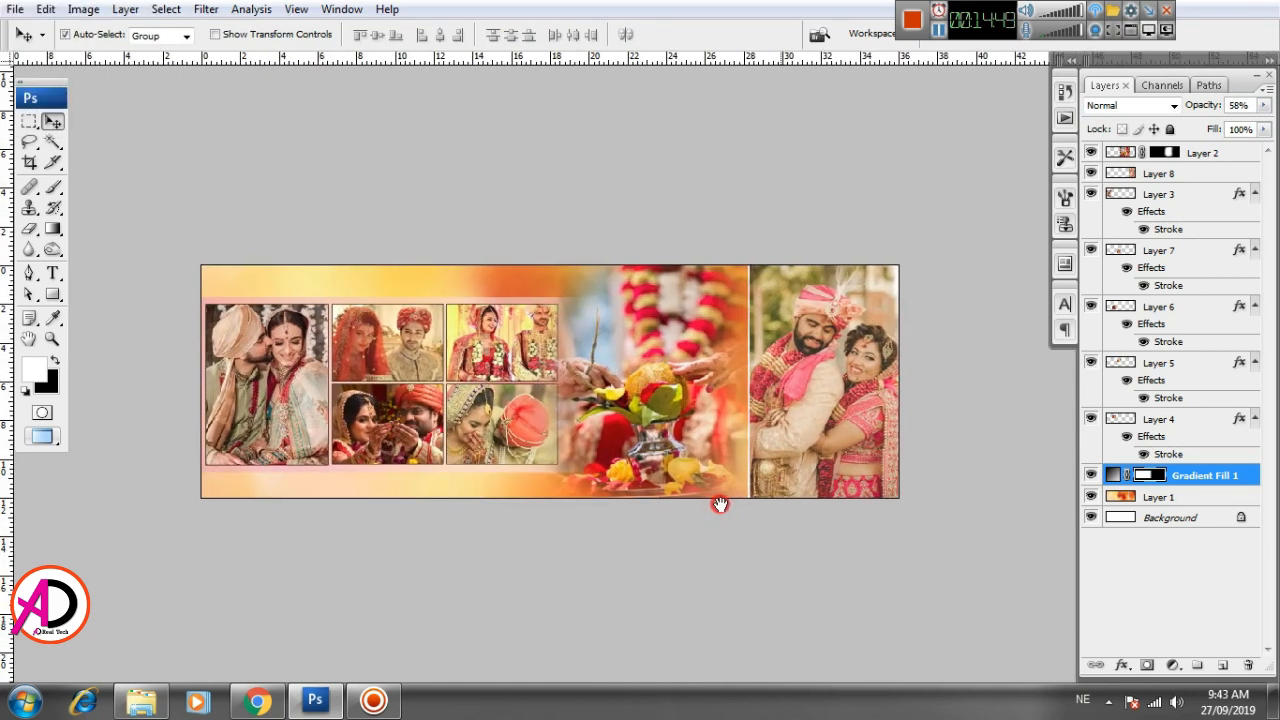
left_click(676, 416)
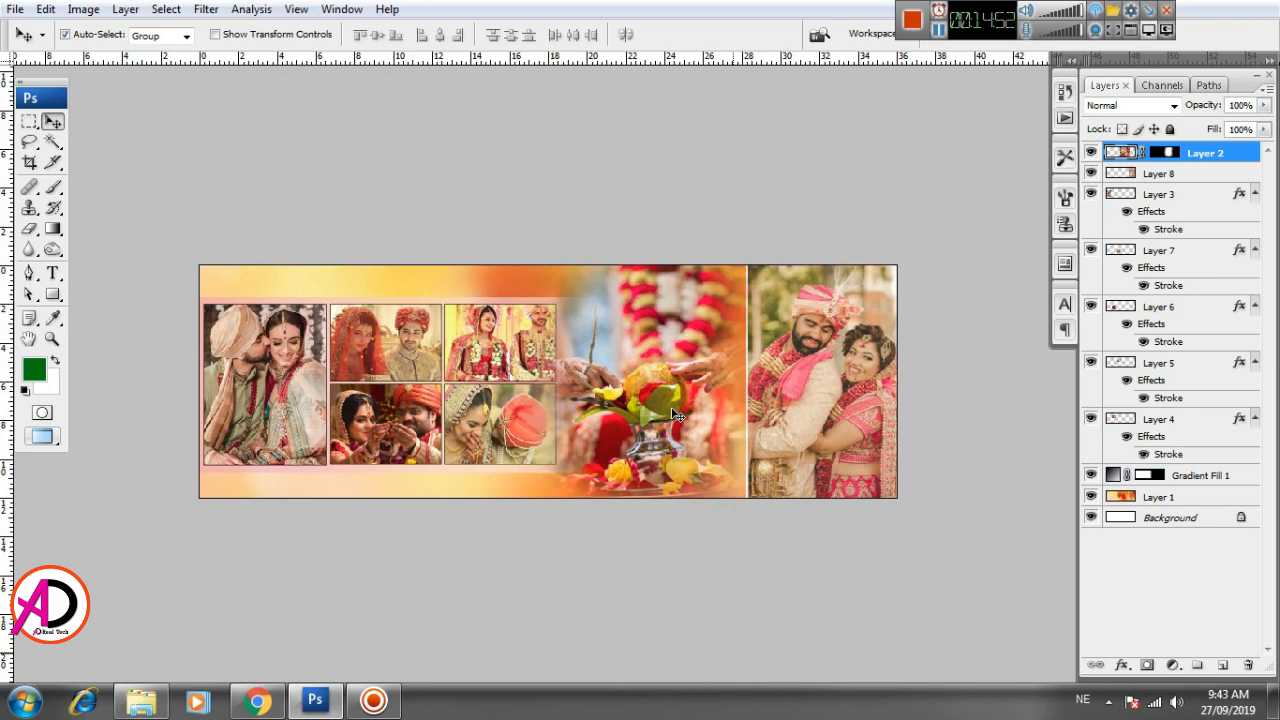
key("ctrl+t")
left_click_drag(512, 377, 519, 376)
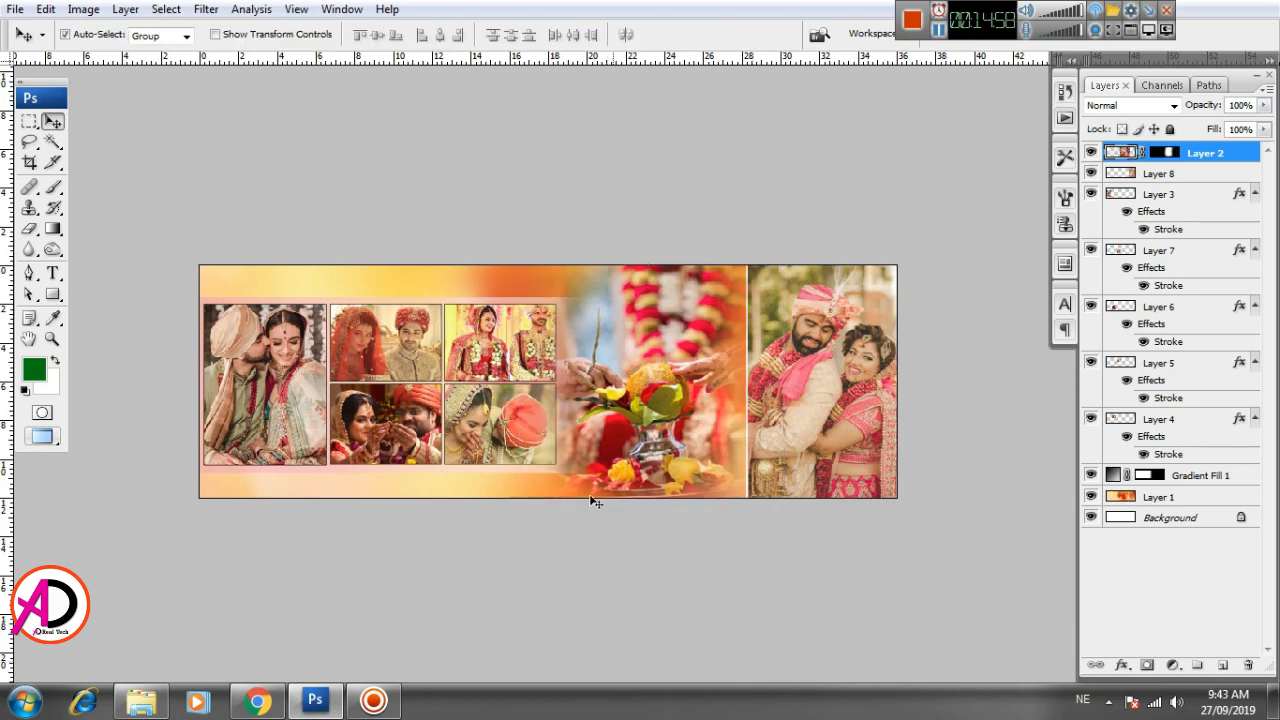
Fine-tune the sideways position of the Layer 8 couple portrait to adjust the white divider line beside the ceremony photo
left_click_drag(738, 581, 690, 575)
left_click(803, 430)
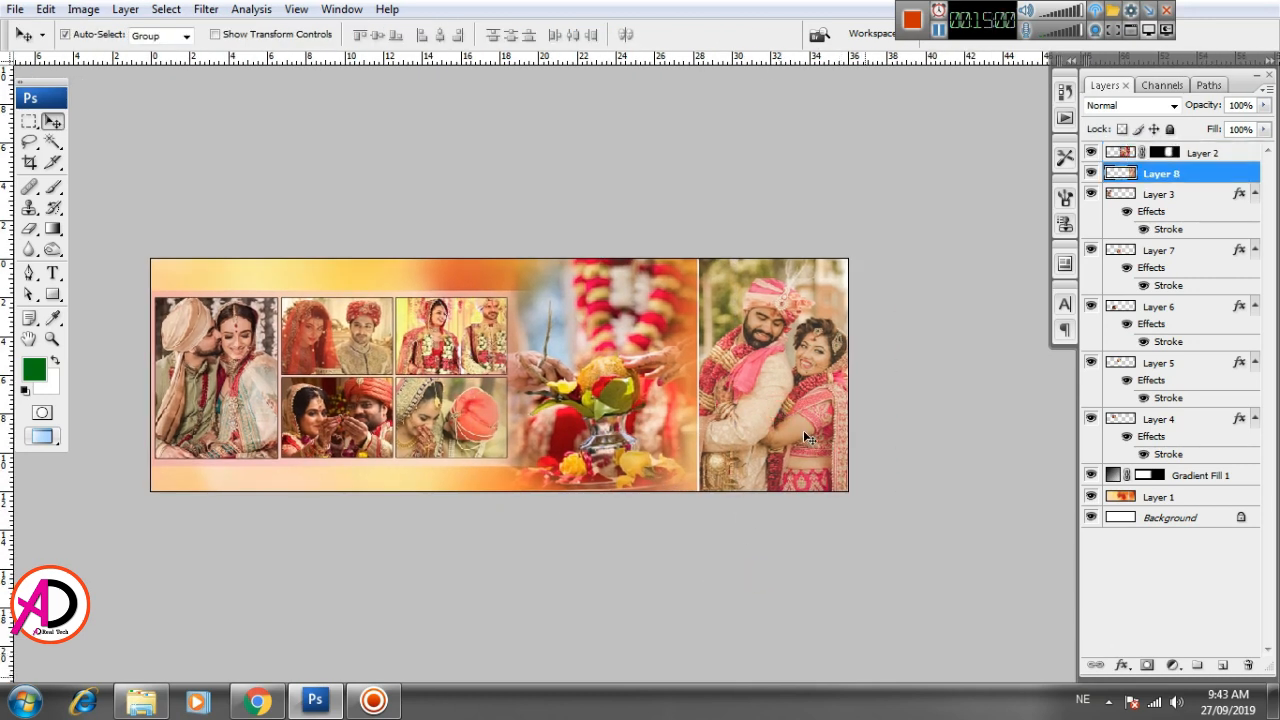
left_click_drag(803, 430, 798, 432)
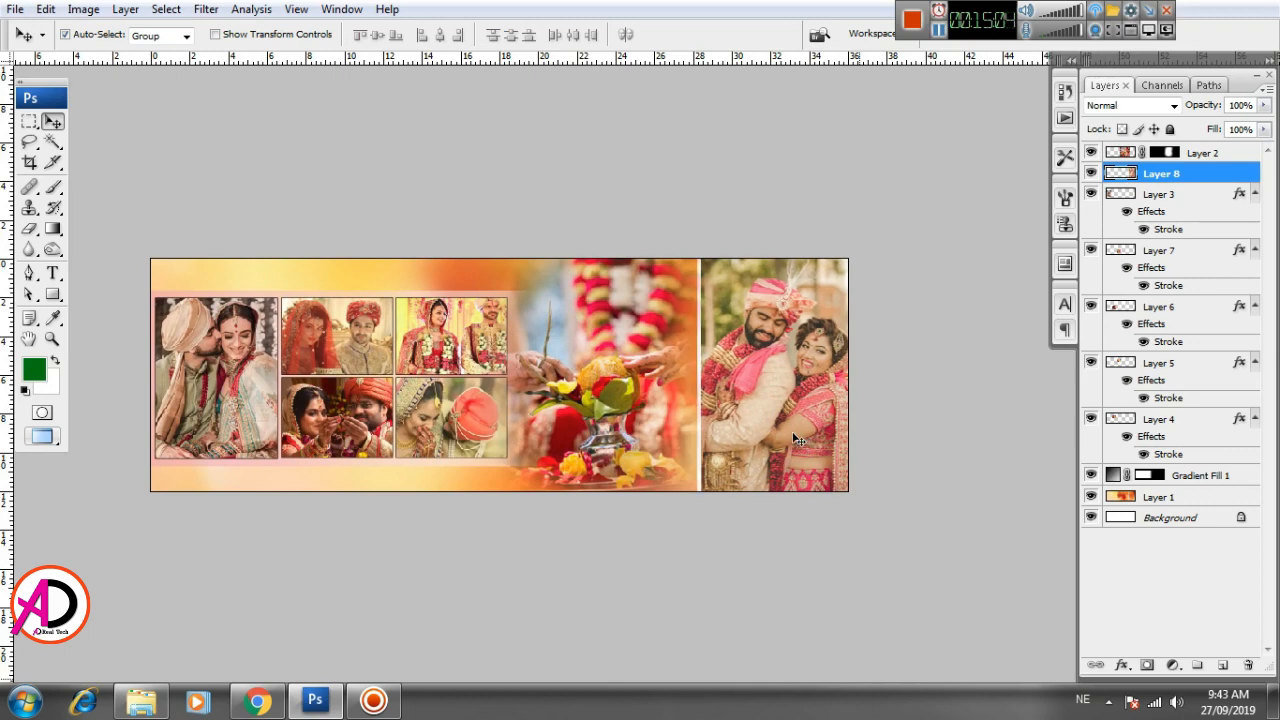
scroll(721, 391, "up", 1)
scroll(721, 391, "up", 1)
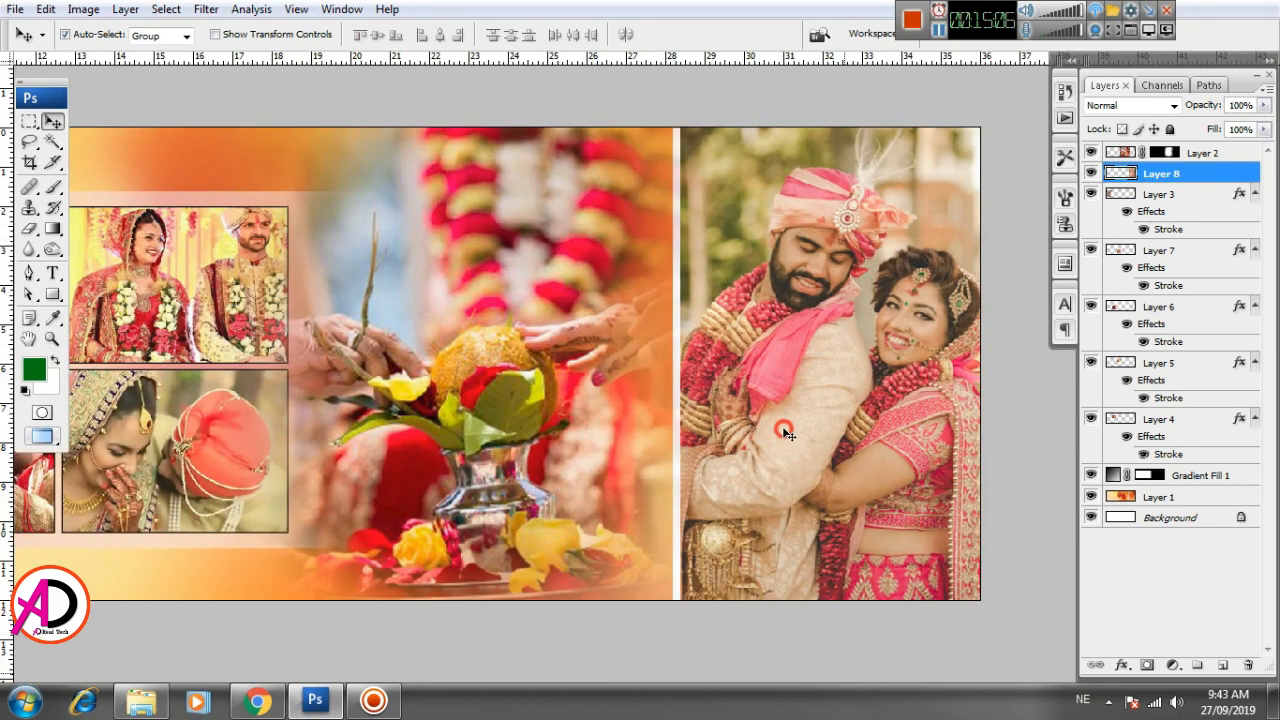
left_click_drag(786, 432, 780, 432)
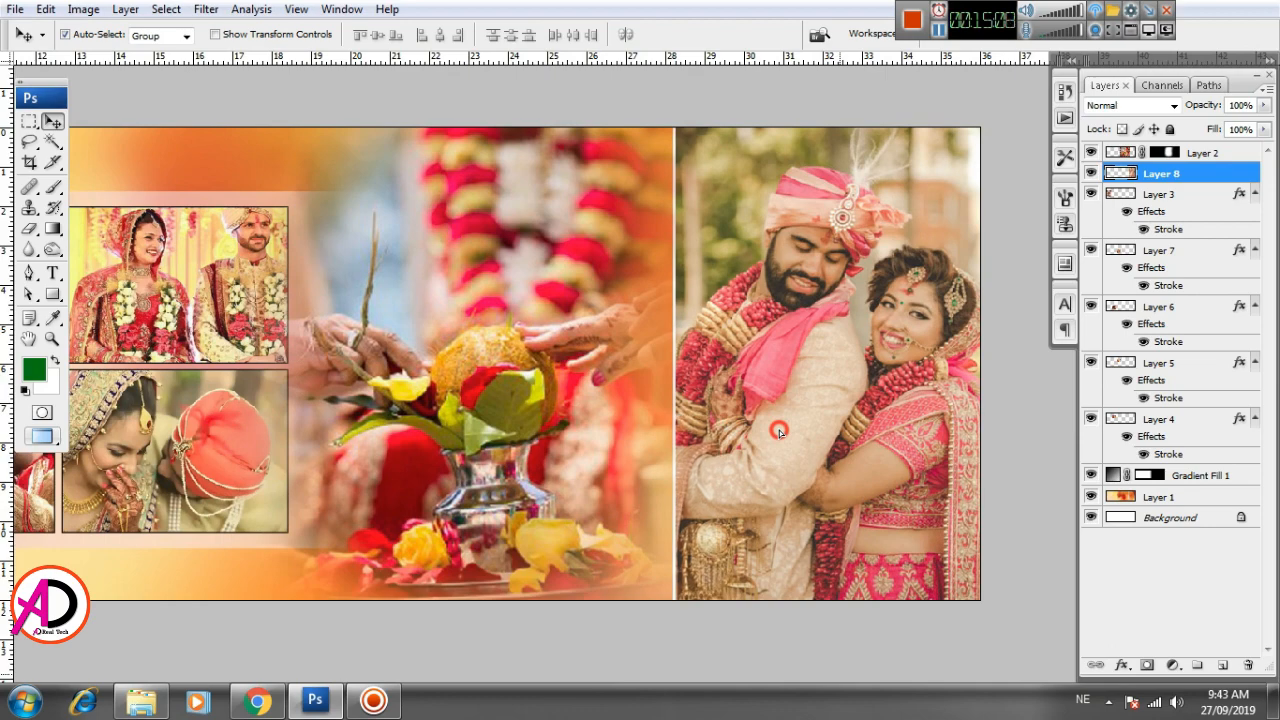
scroll(760, 438, "down", 2)
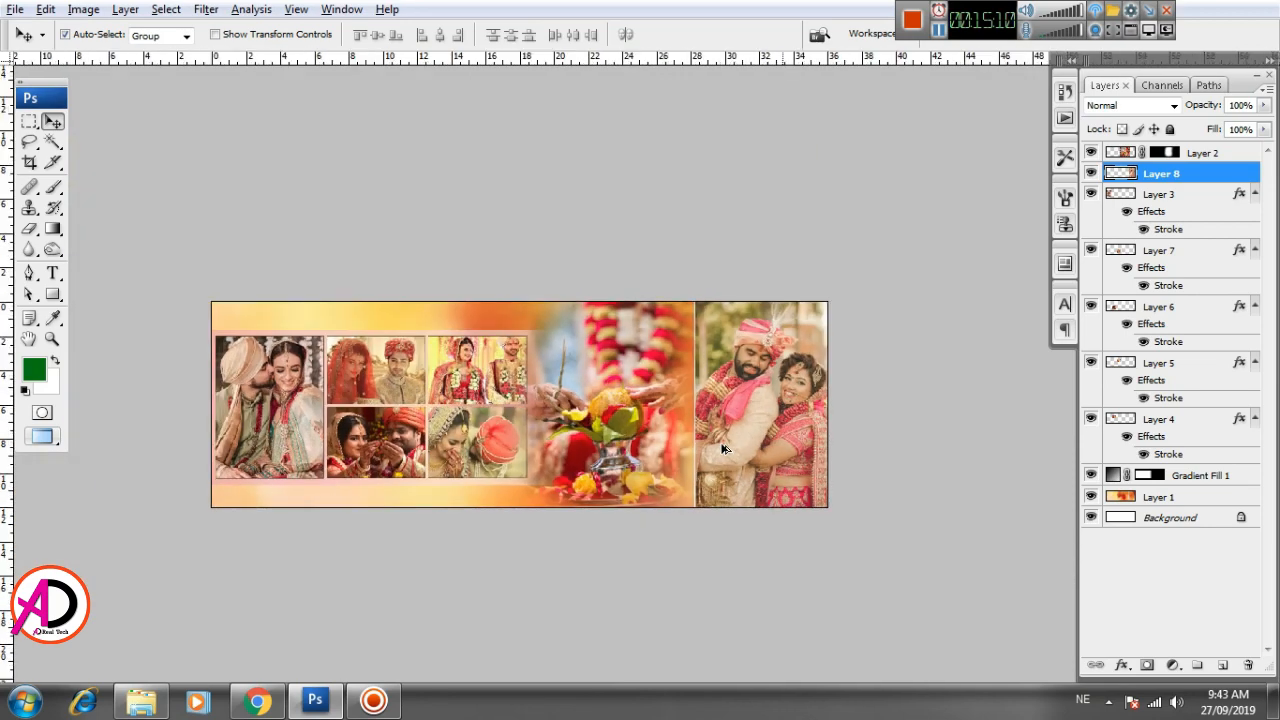
scroll(721, 445, "up", 1)
left_click_drag(753, 430, 757, 430)
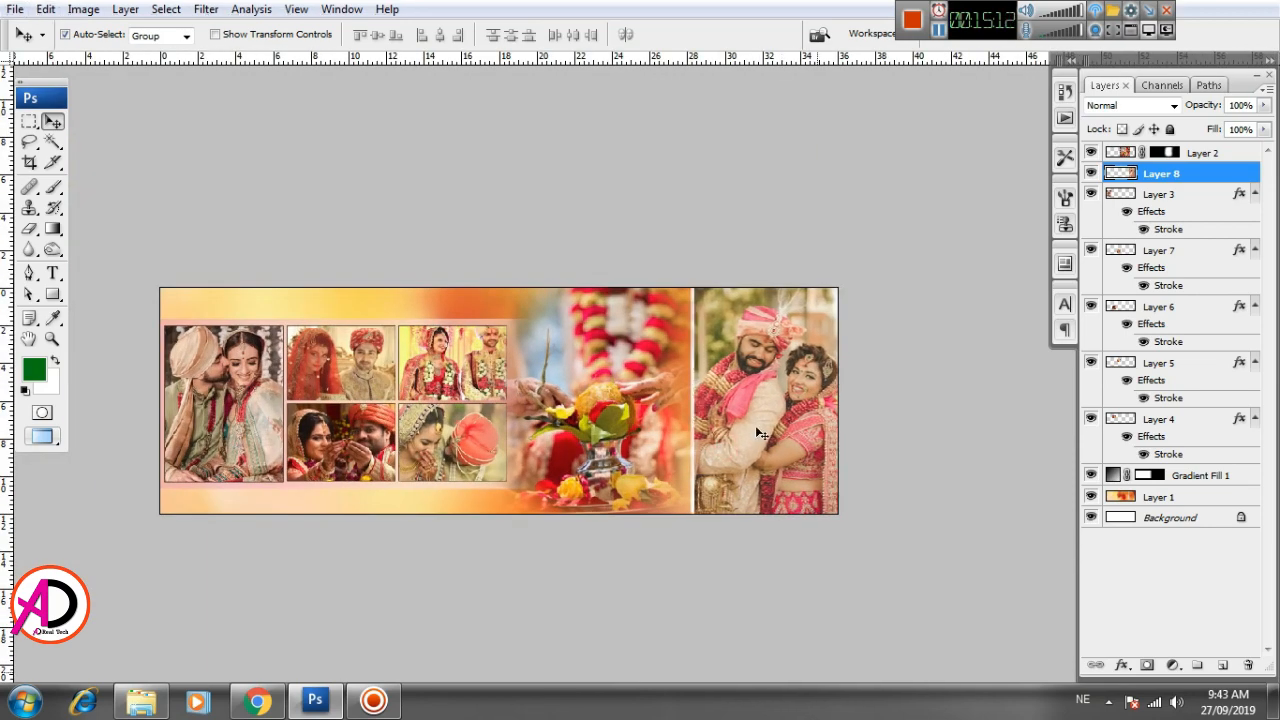
scroll(515, 460, "down", 1)
scroll(525, 465, "up", 1)
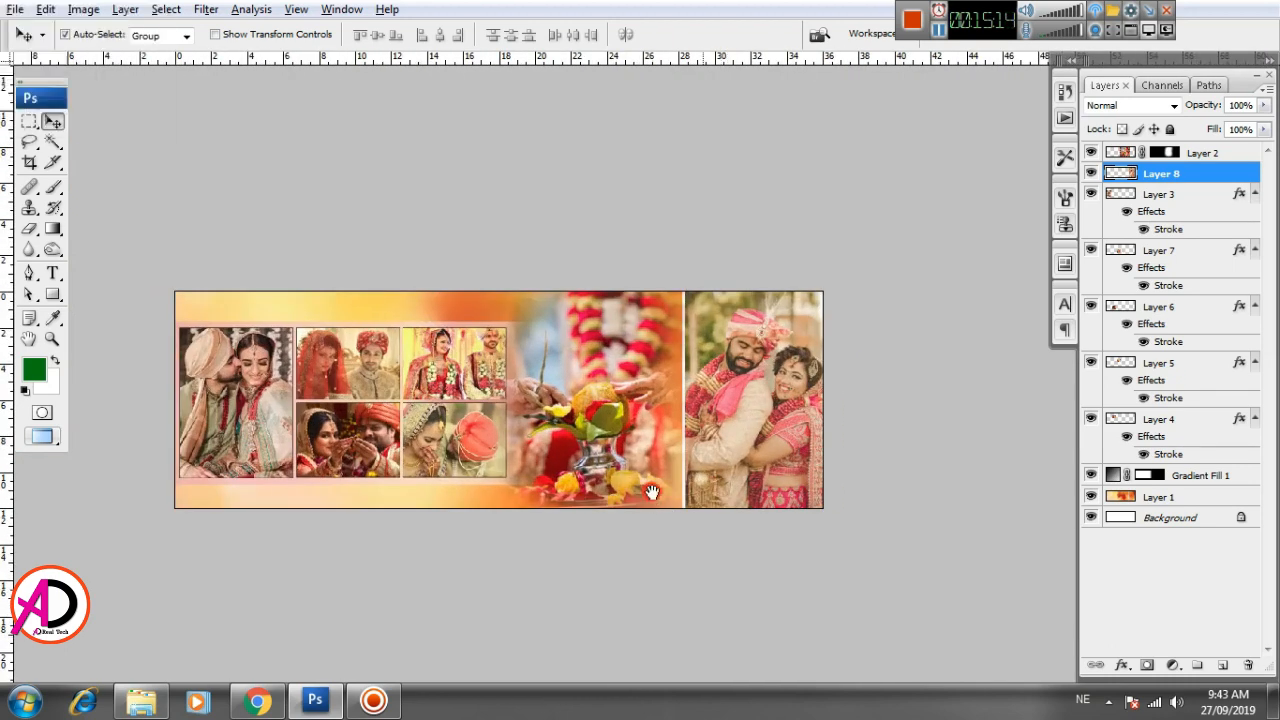
scroll(714, 455, "up", 2)
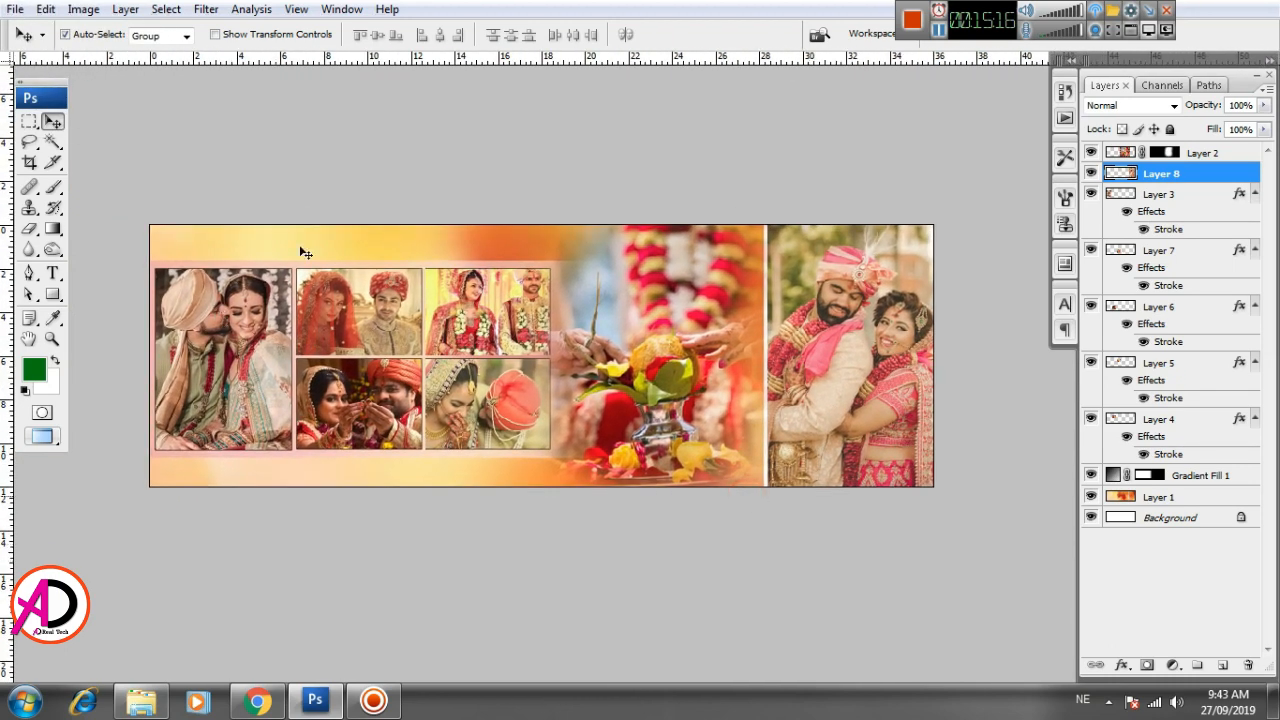